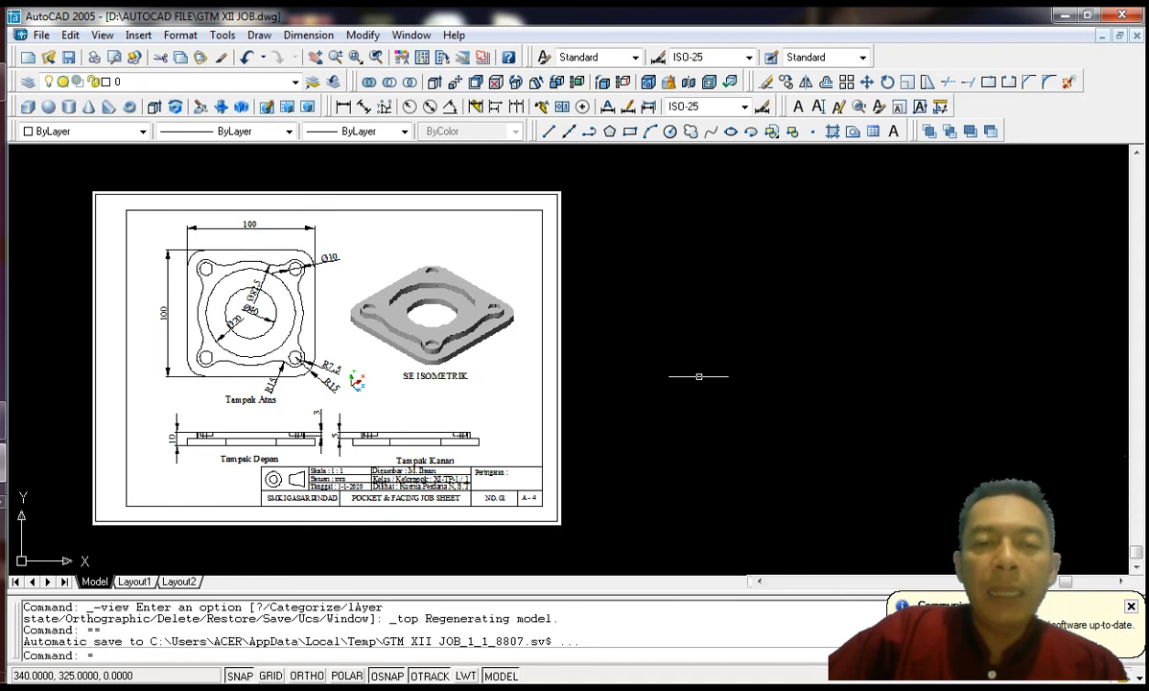
Step: Bring the flange plate model above the job sheet into view and switch to the SE Isometric view
middle_drag(698, 366, 707, 404)
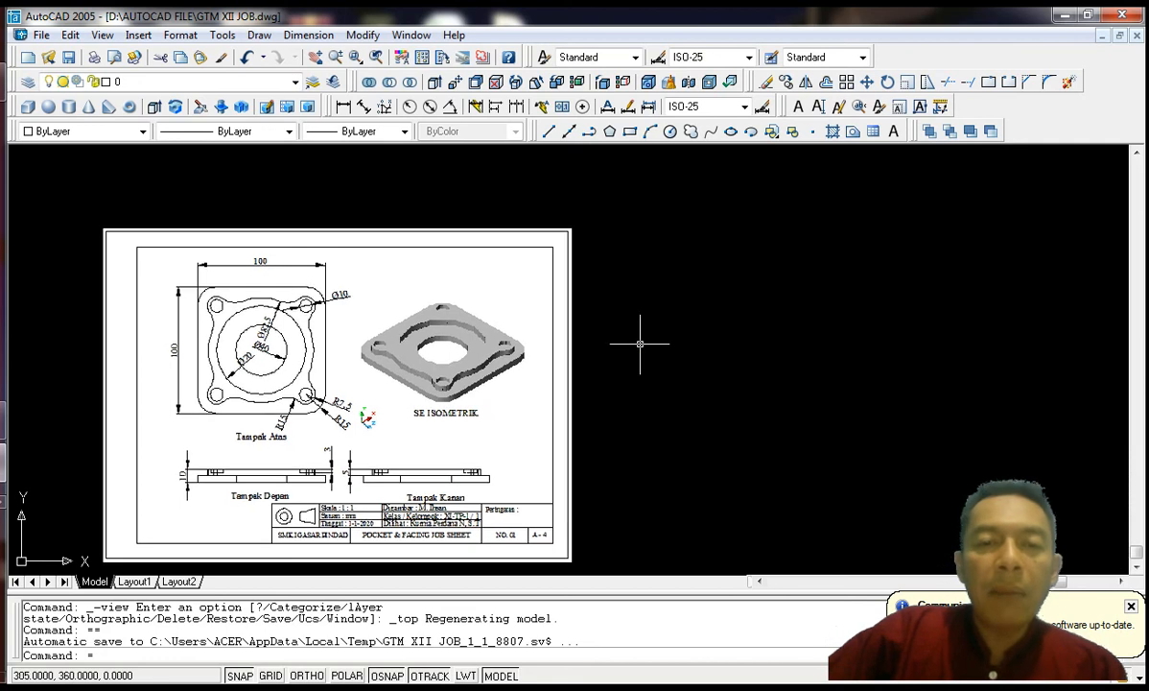
scroll(640, 344, down, 5)
middle_drag(562, 231, 524, 312)
scroll(527, 243, up, 2)
middle_drag(528, 243, 484, 278)
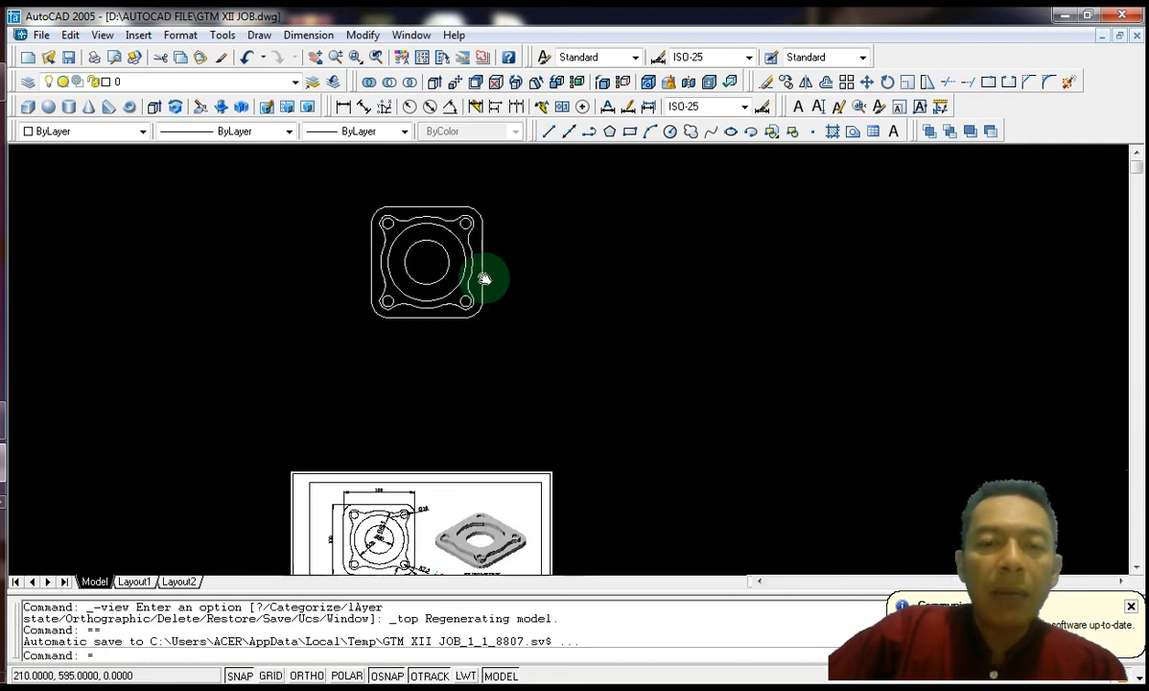
click(102, 35)
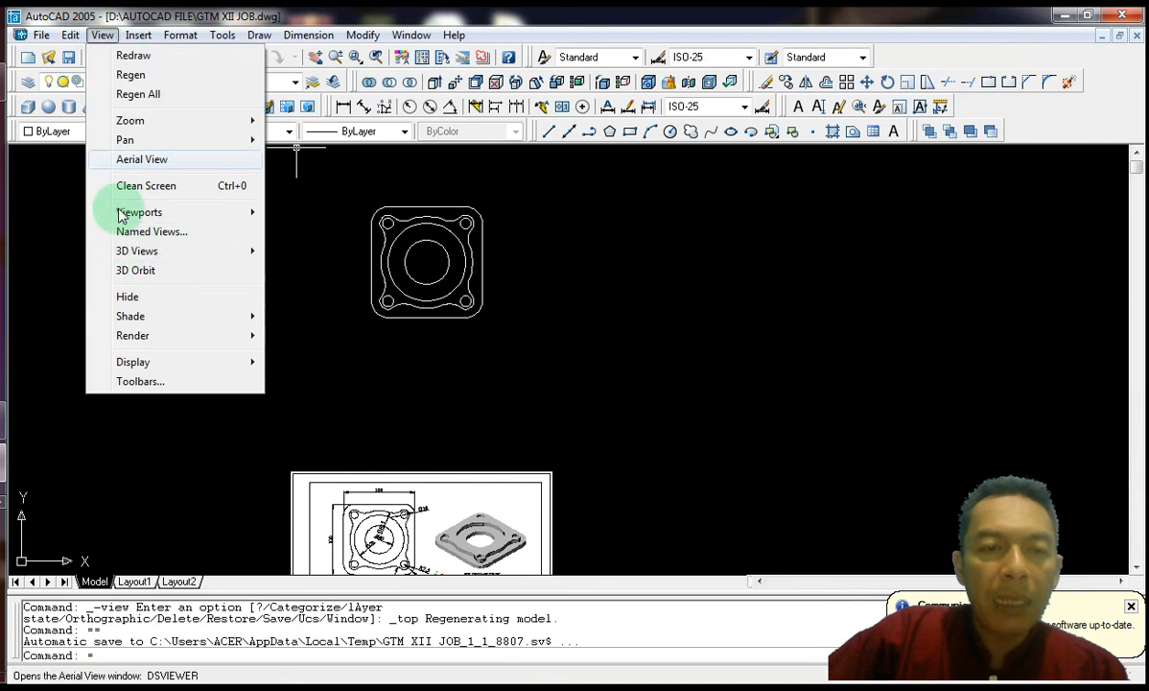
mouse_move(178, 253)
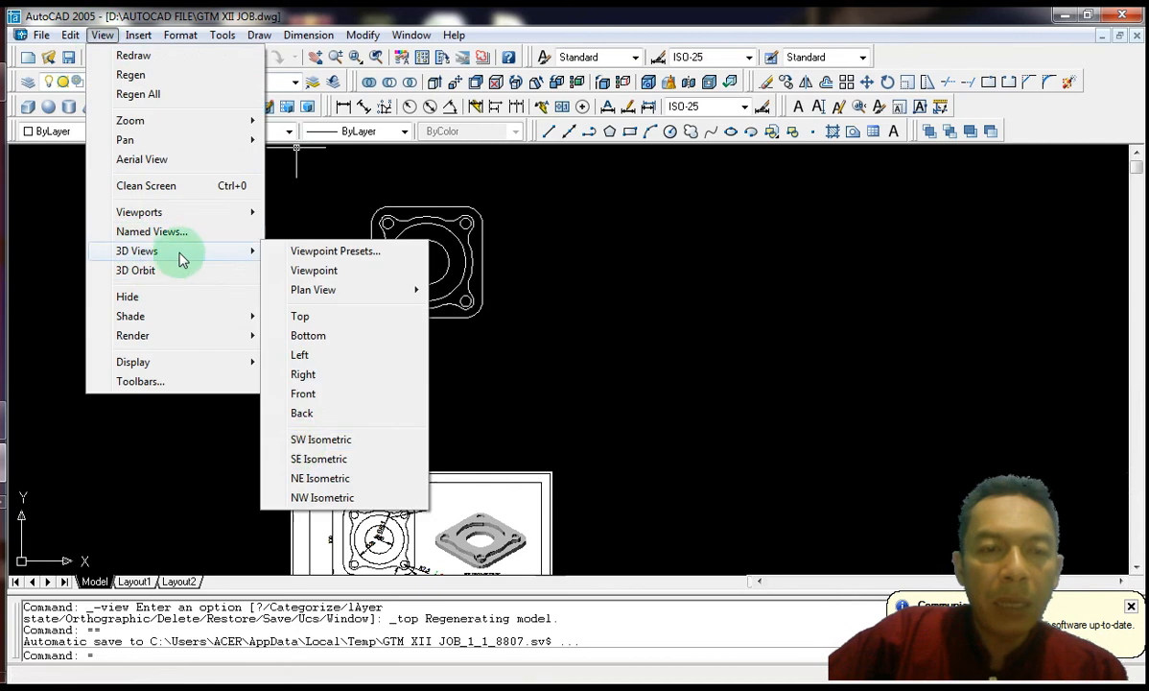
click(319, 464)
middle_drag(694, 320, 461, 404)
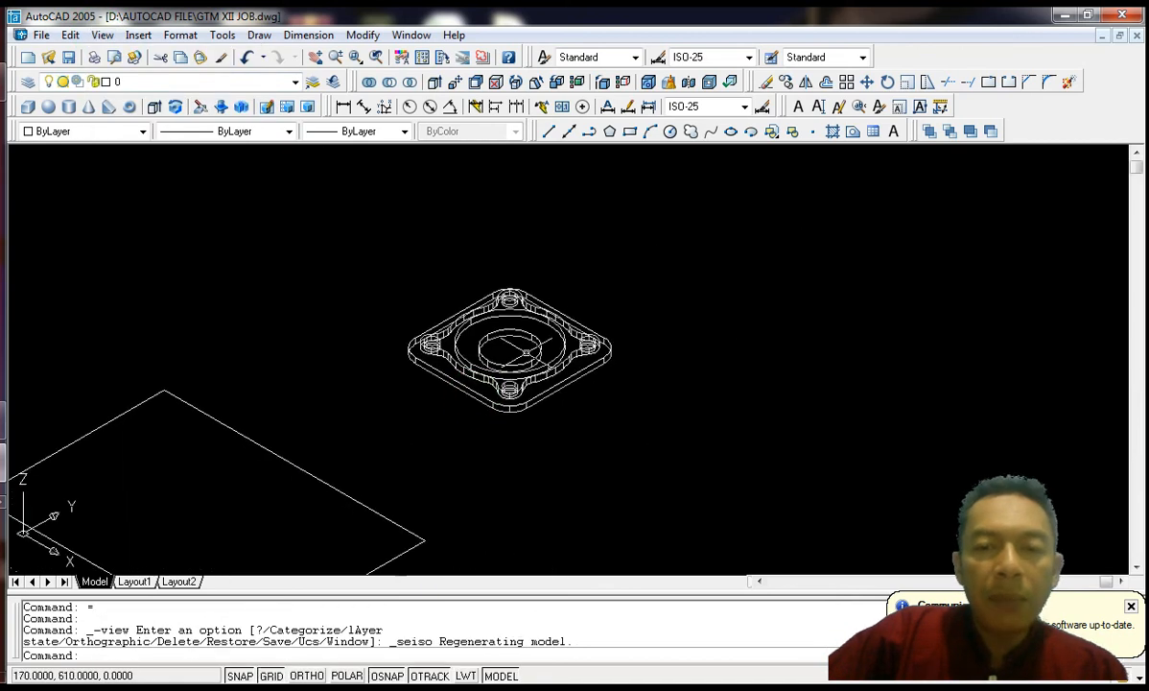
scroll(518, 341, up, 3)
Step: Apply Gouraud shading to the flange plate model and inspect the solid up close
click(102, 34)
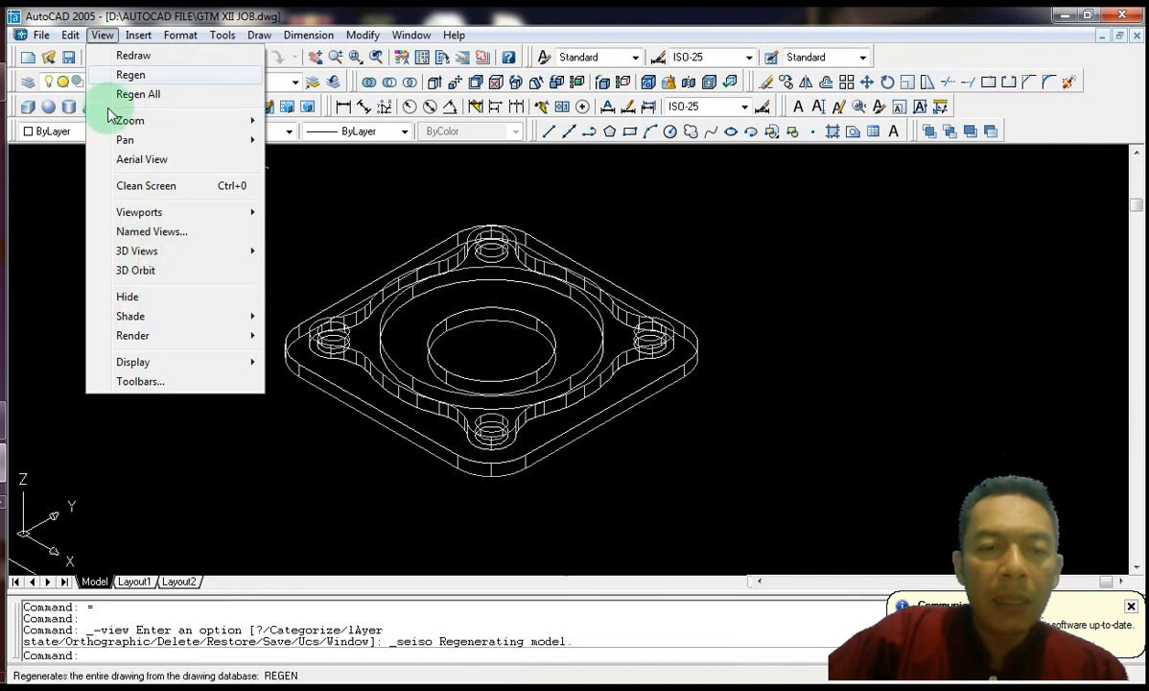
mouse_move(221, 320)
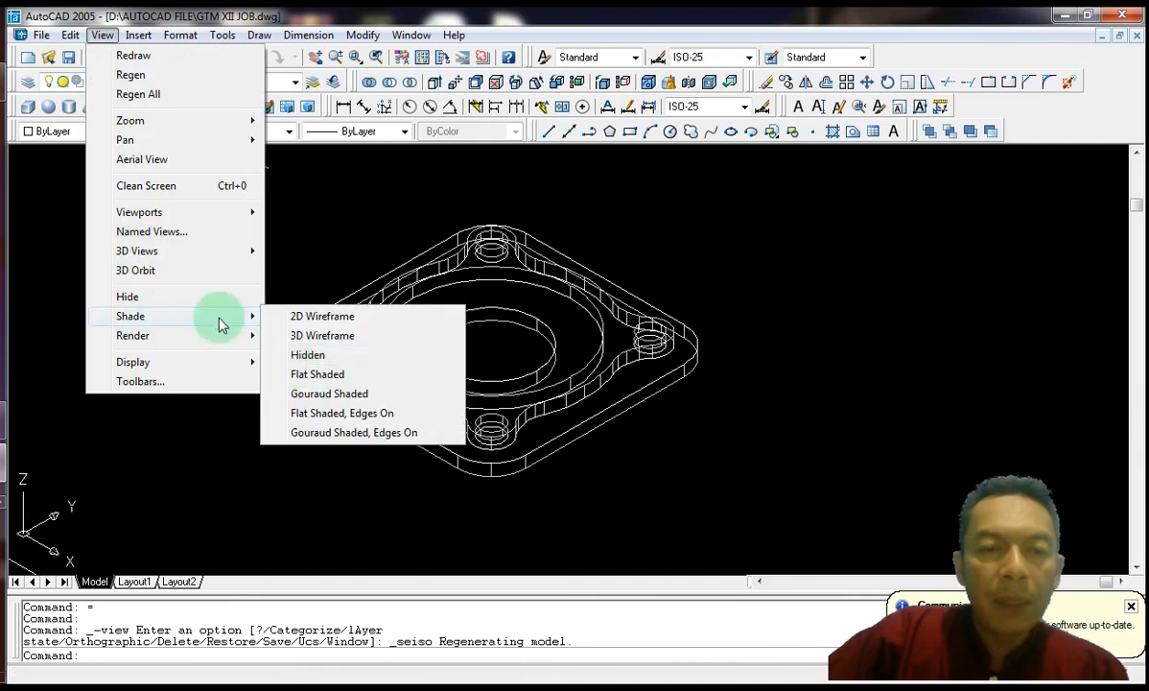
click(332, 395)
middle_drag(591, 347, 576, 359)
scroll(578, 359, up, 2)
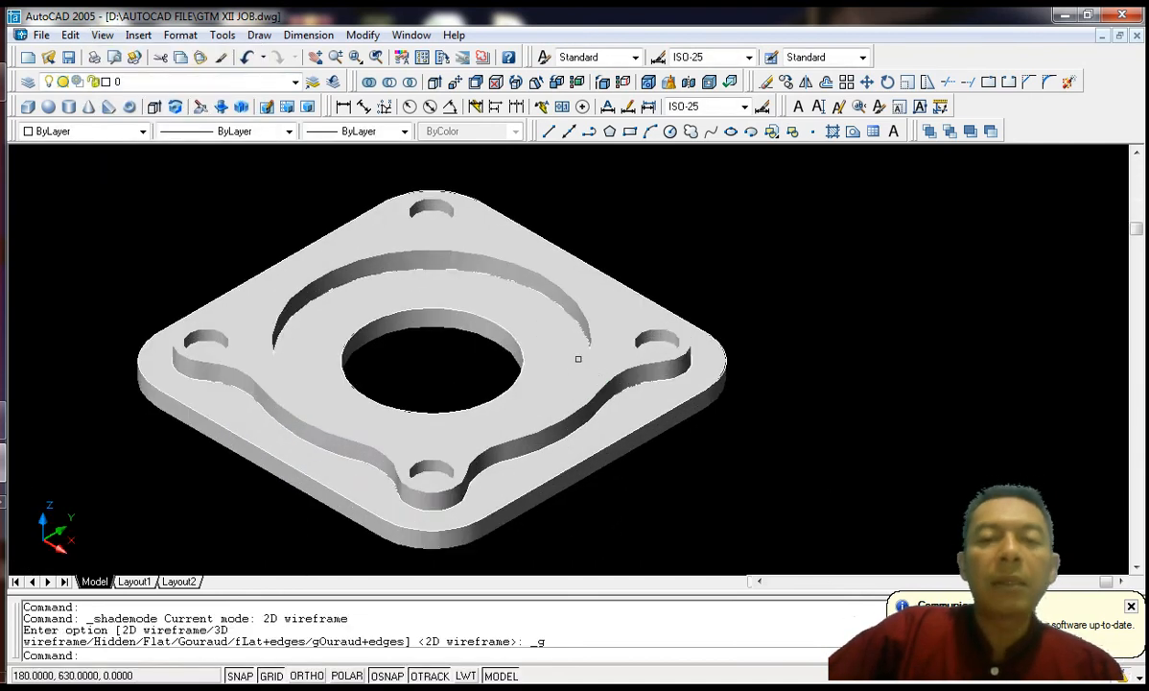
scroll(579, 359, down, 4)
scroll(593, 346, up, 3)
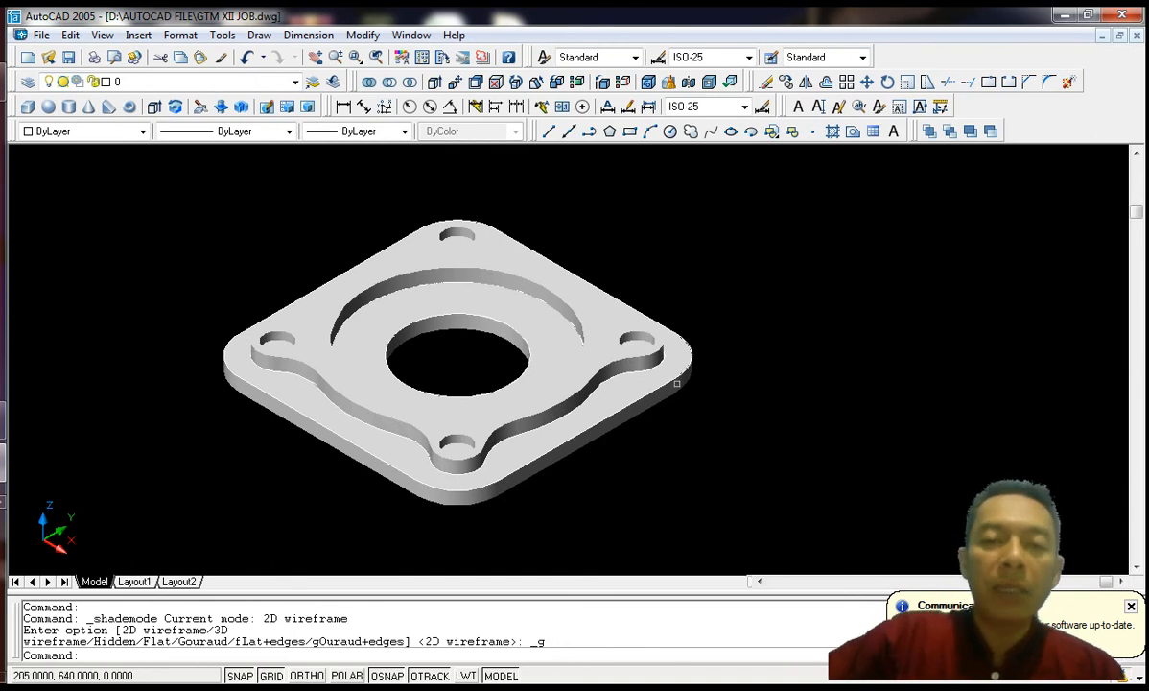
scroll(662, 371, down, 4)
scroll(628, 383, up, 3)
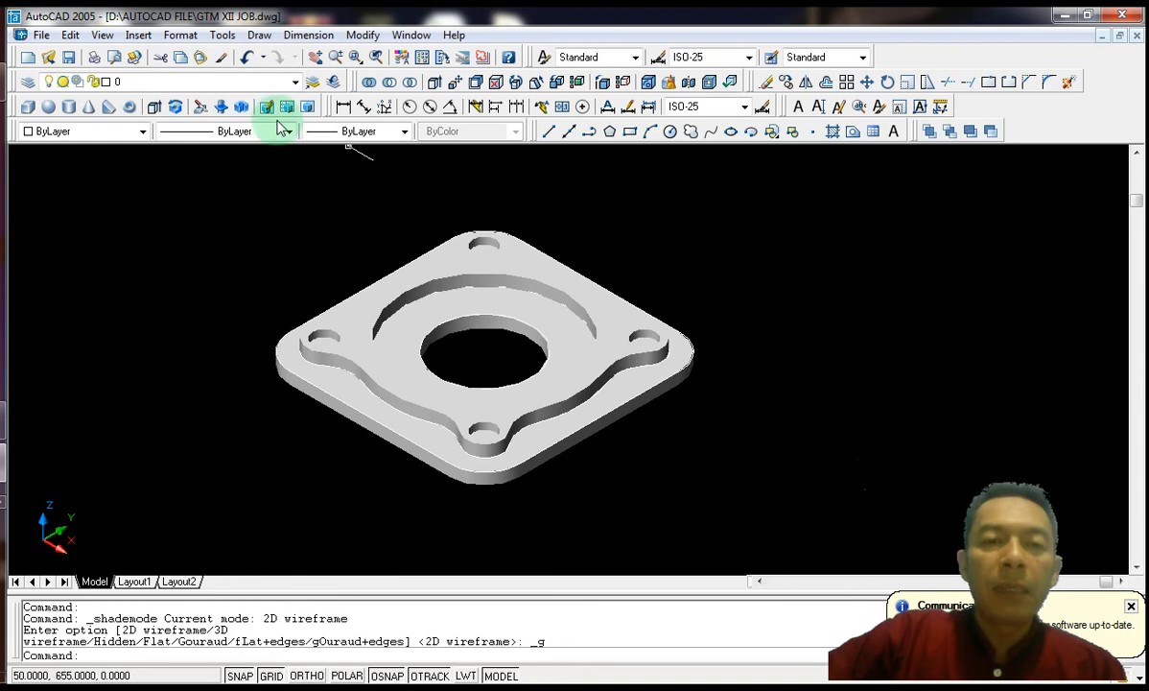
Step: Return the shaded model to the Top view
click(101, 34)
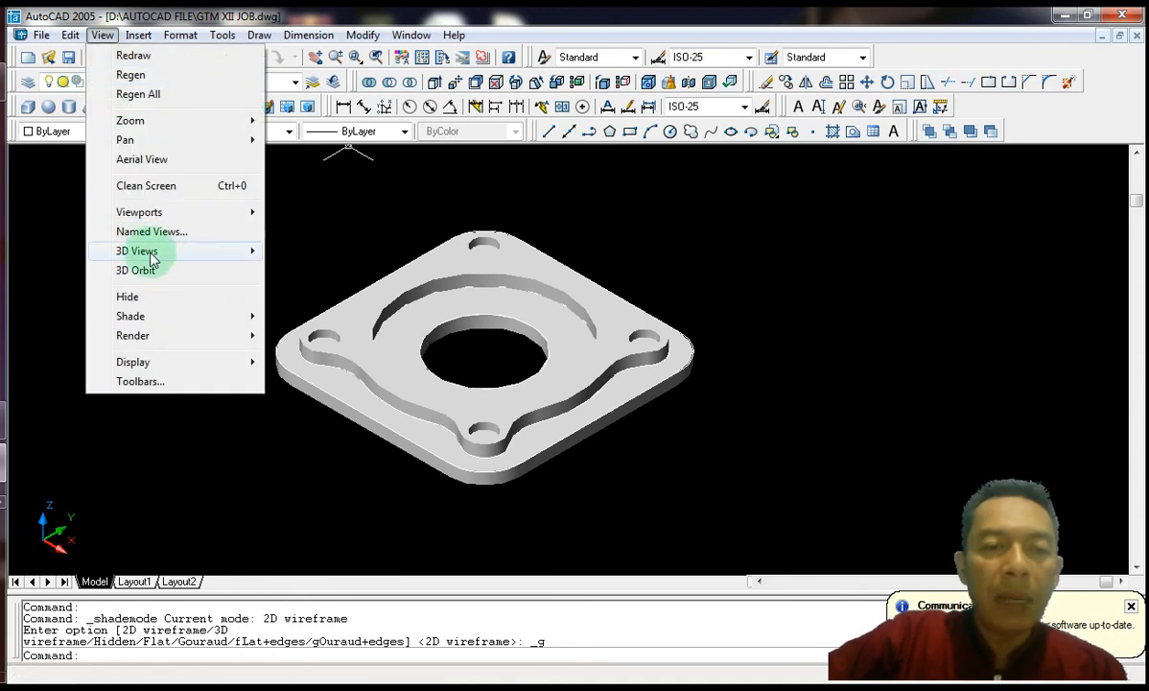
mouse_move(150, 260)
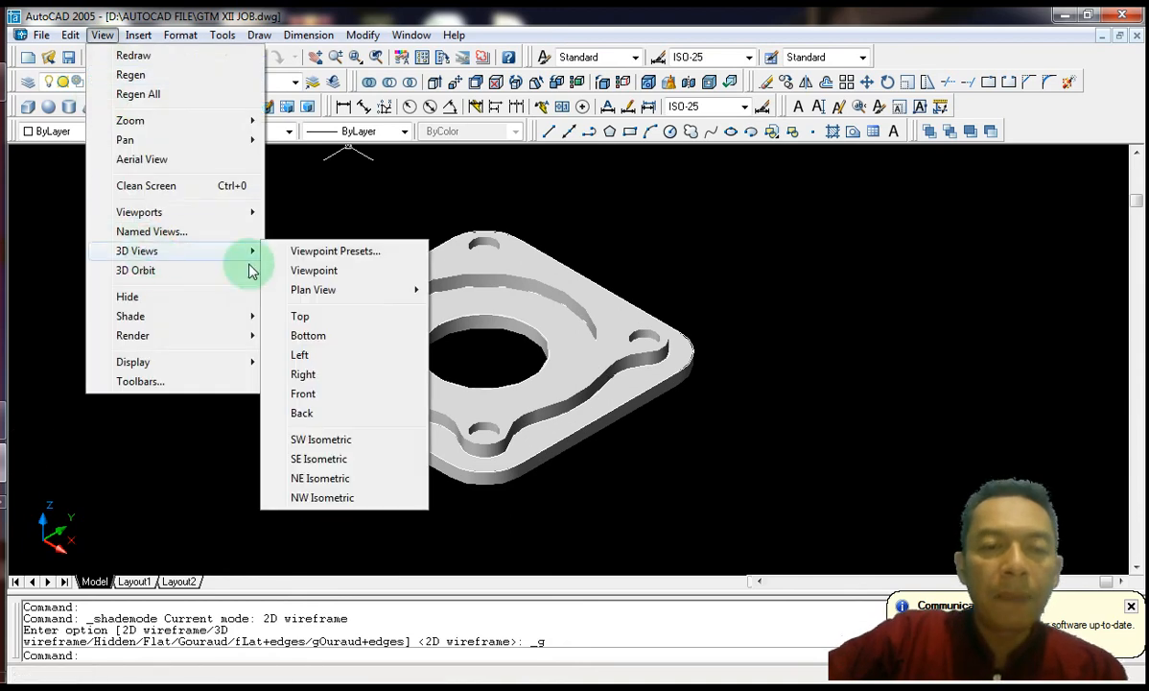
click(302, 316)
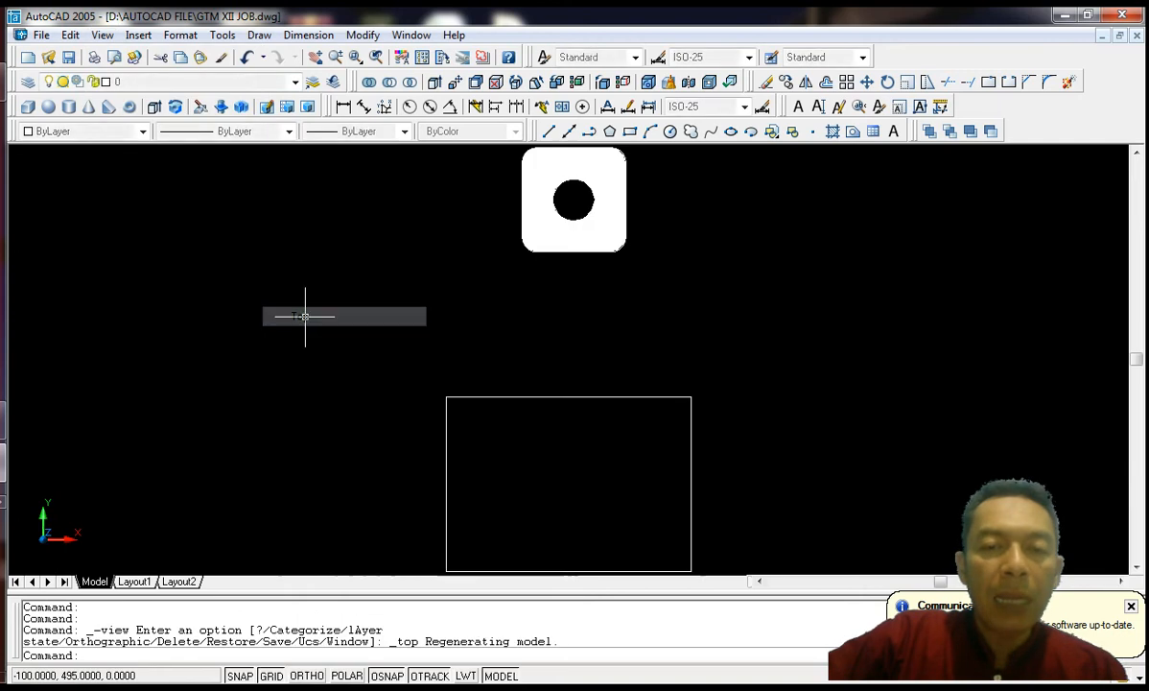
Step: Set the viewport's shading to 2D Wireframe
click(101, 35)
mouse_move(163, 317)
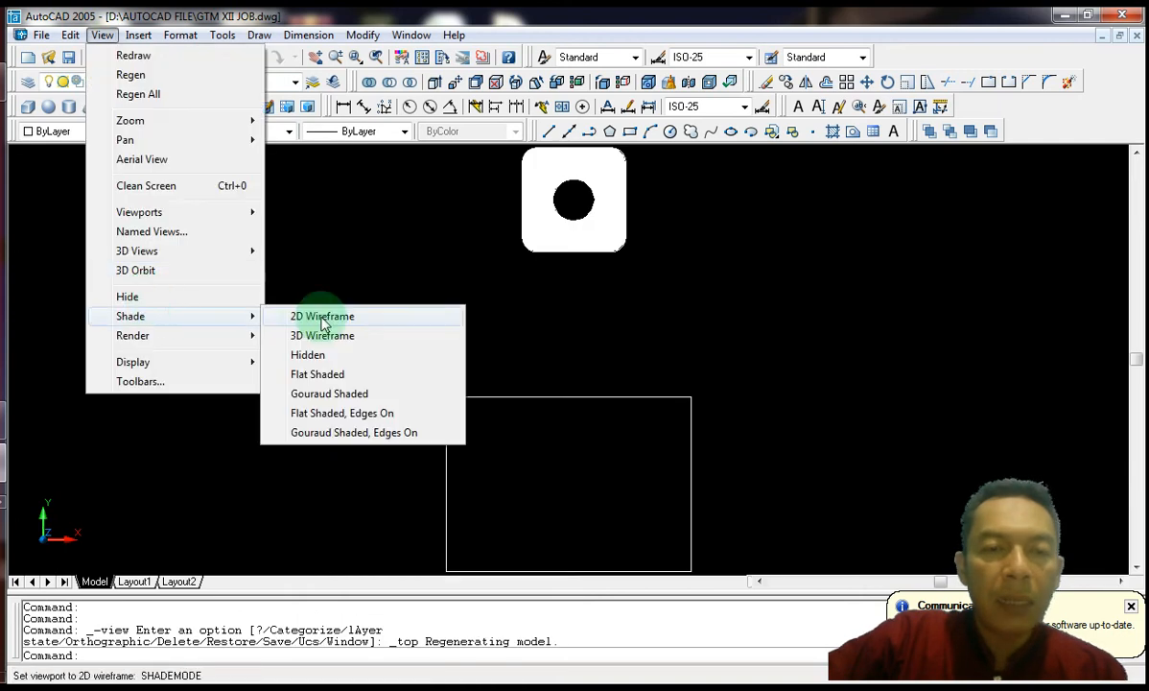
click(309, 315)
middle_drag(490, 398, 394, 282)
scroll(504, 360, up, 3)
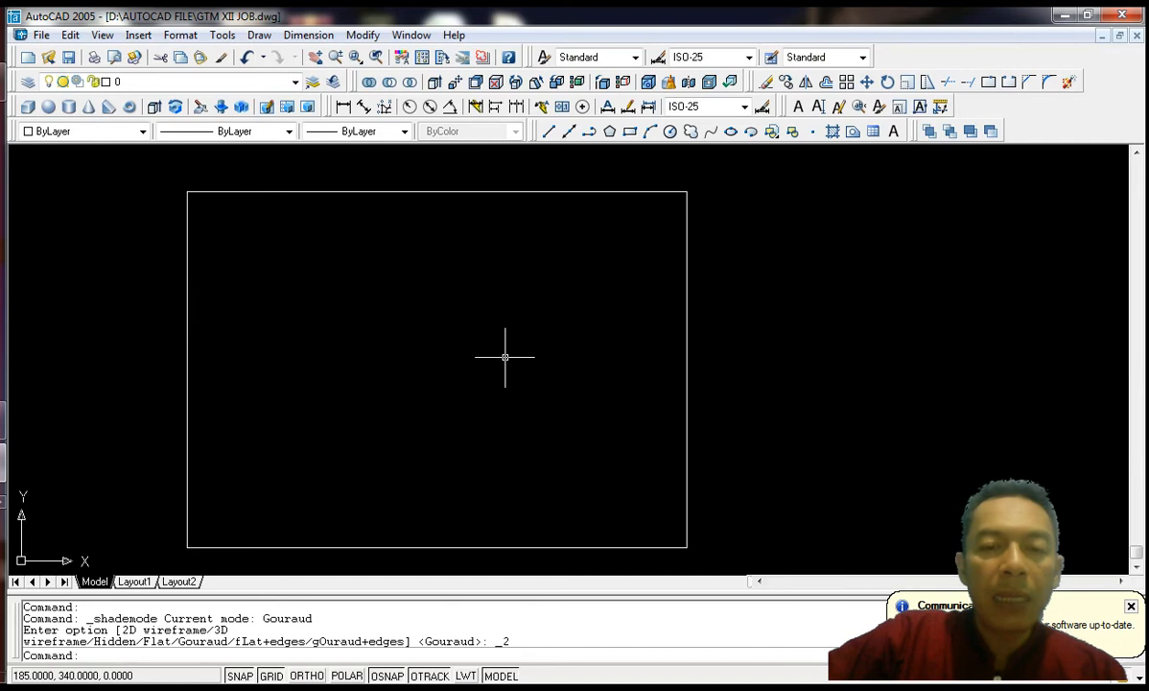
scroll(492, 356, down, 6)
scroll(490, 354, up, 5)
middle_drag(486, 351, 467, 359)
scroll(468, 360, down, 2)
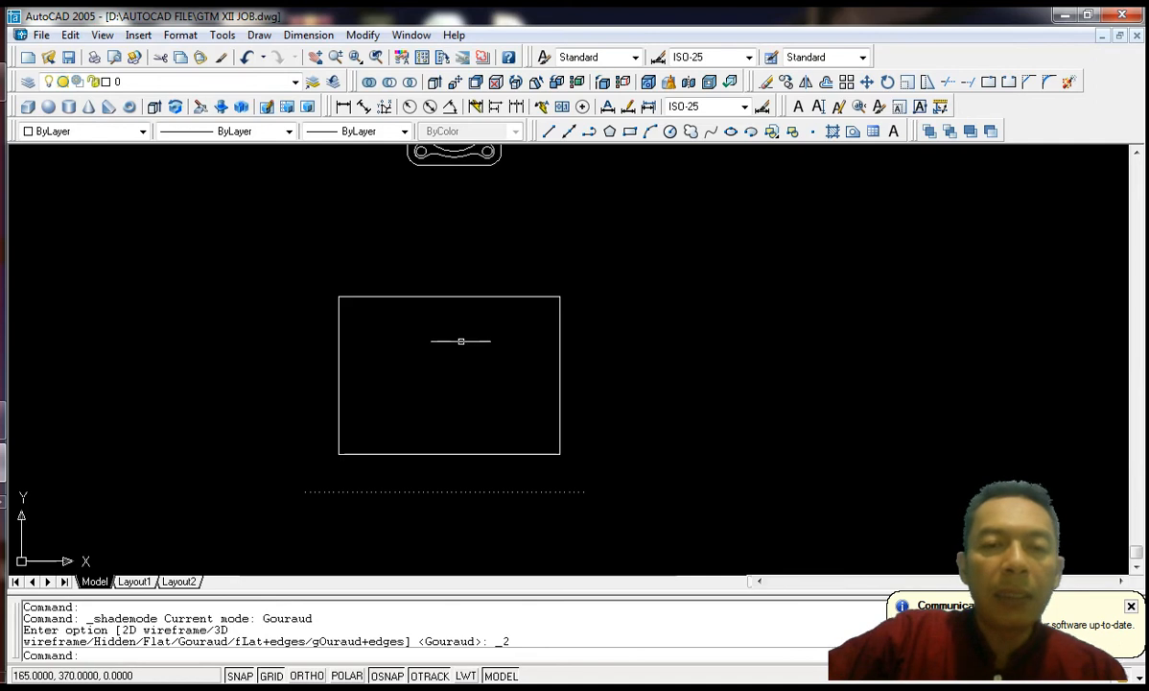
click(102, 35)
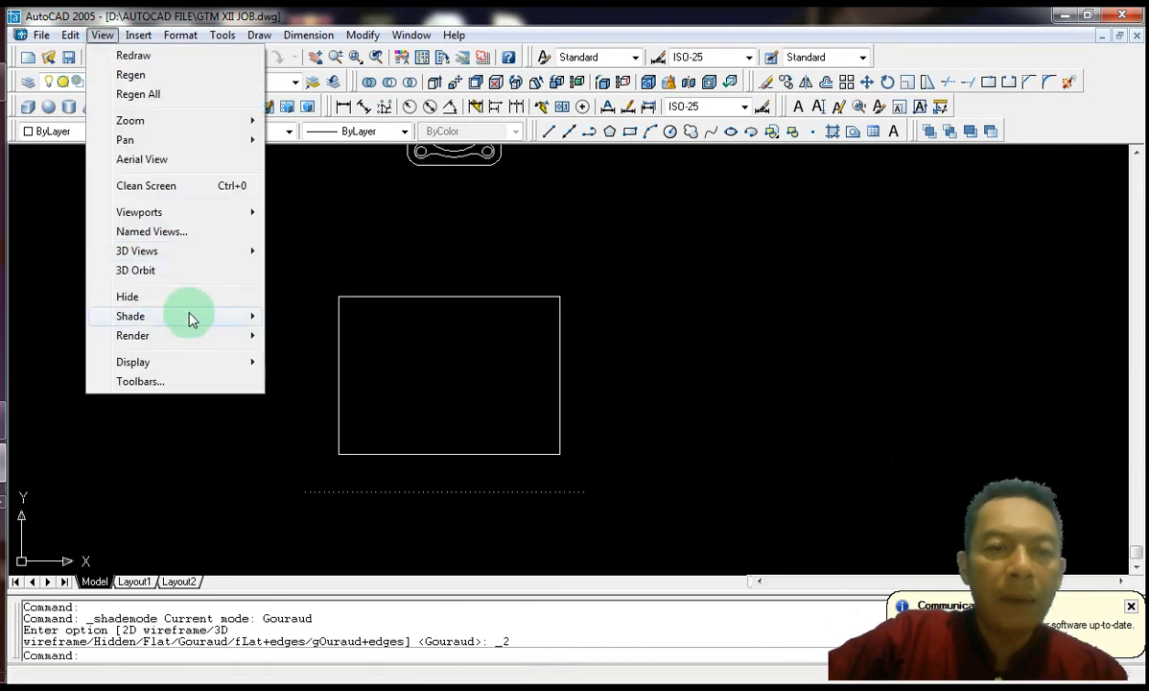
mouse_move(187, 315)
click(298, 313)
scroll(385, 330, down, 1)
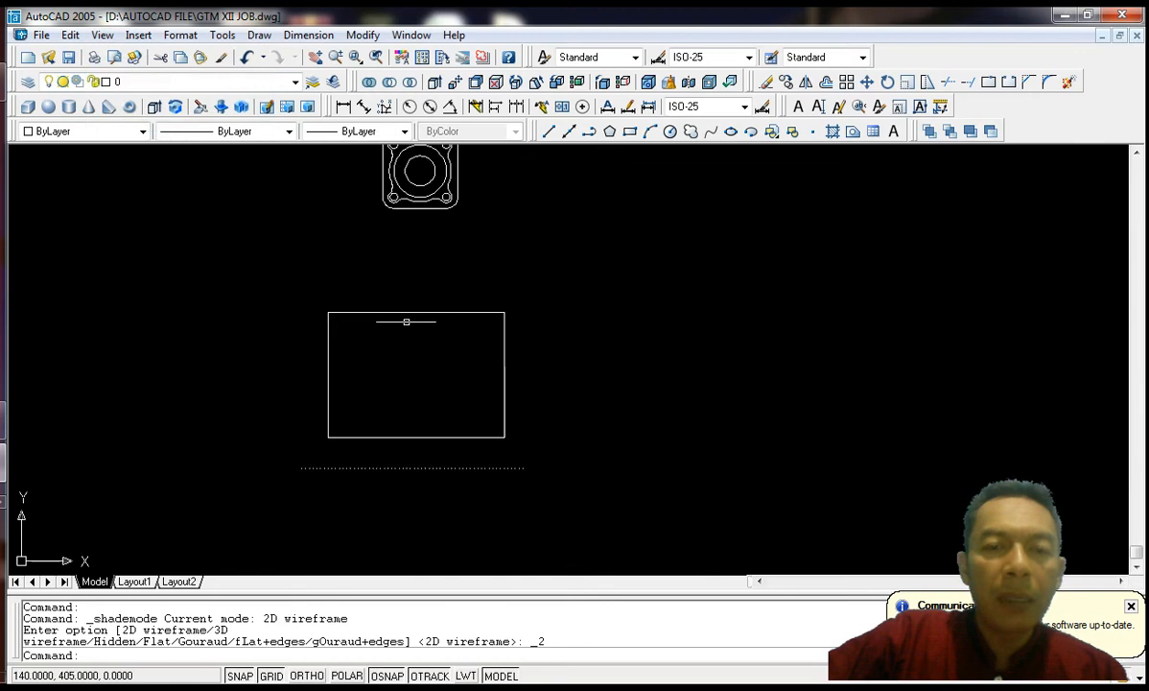
Step: View the wireframe flange plate and the sheet frame from the SE Isometric direction
click(102, 34)
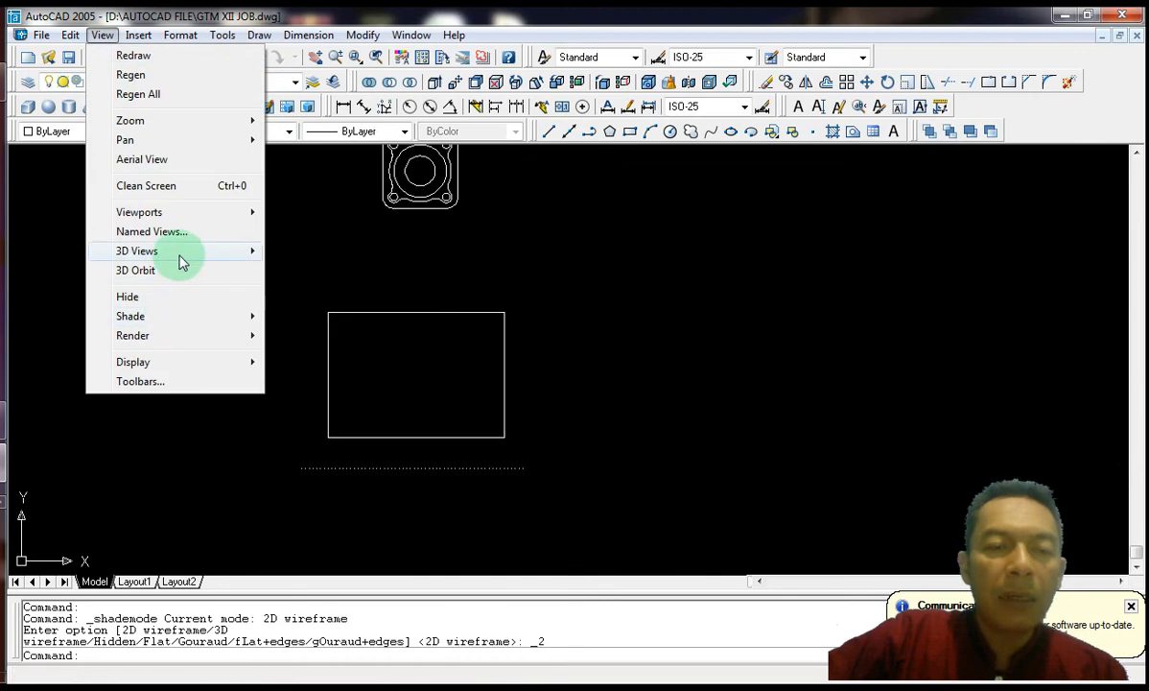
mouse_move(180, 259)
click(321, 460)
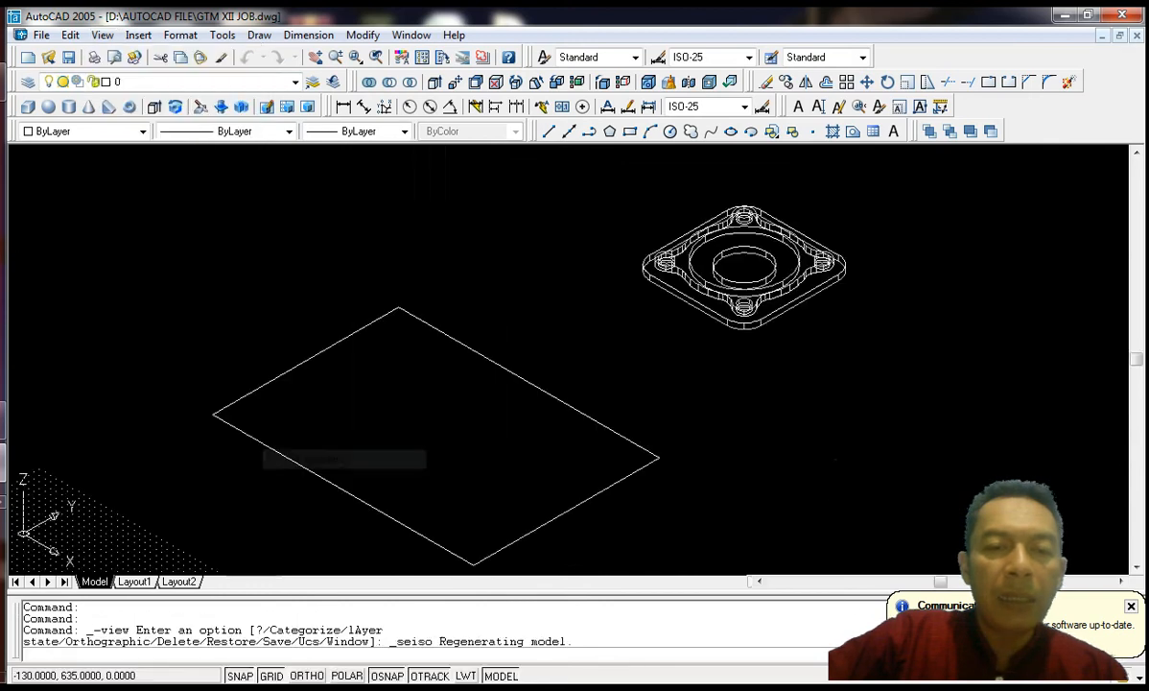
scroll(400, 413, down, 2)
middle_drag(406, 369, 381, 312)
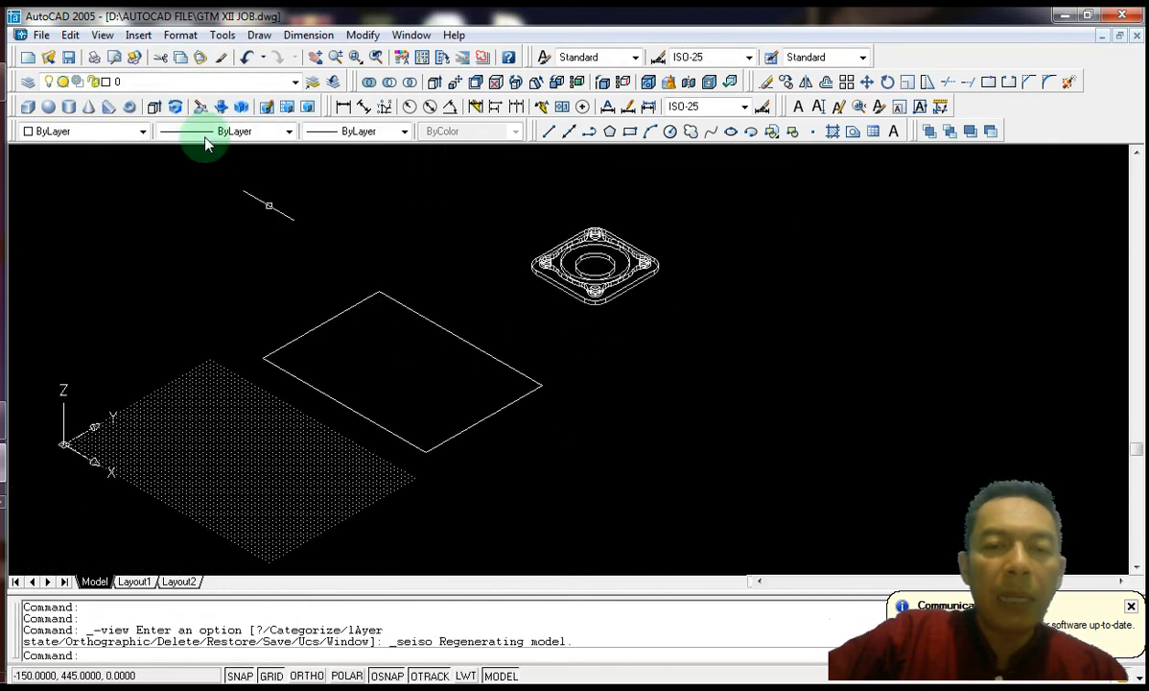
Step: Restore the Top view and centre the job sheet
click(101, 34)
mouse_move(165, 257)
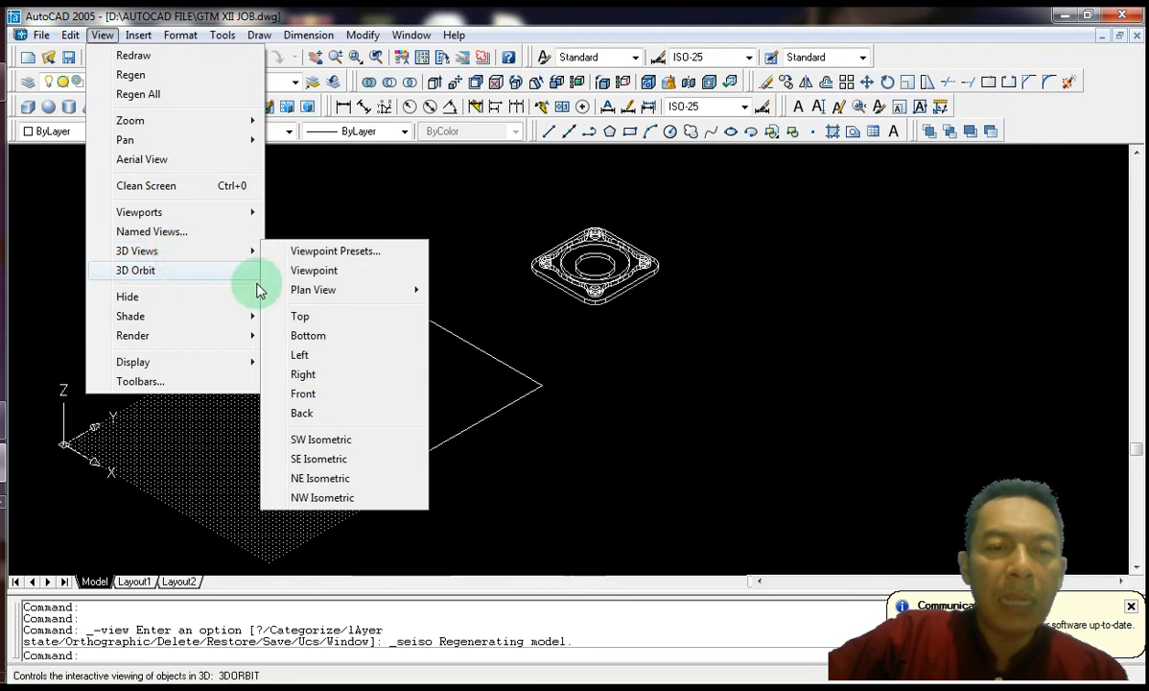
click(292, 319)
mouse_move(582, 434)
middle_down()
mouse_move(413, 317)
mouse_move(435, 343)
mouse_move(493, 323)
mouse_move(547, 343)
mouse_move(487, 326)
middle_up()
Step: Examine the job sheet's overall layout, the dimensioned top view (Tampak Atas) and the SE isometric picture
scroll(422, 344, up, 4)
scroll(491, 326, up, 3)
scroll(482, 331, up, 6)
scroll(490, 338, down, 4)
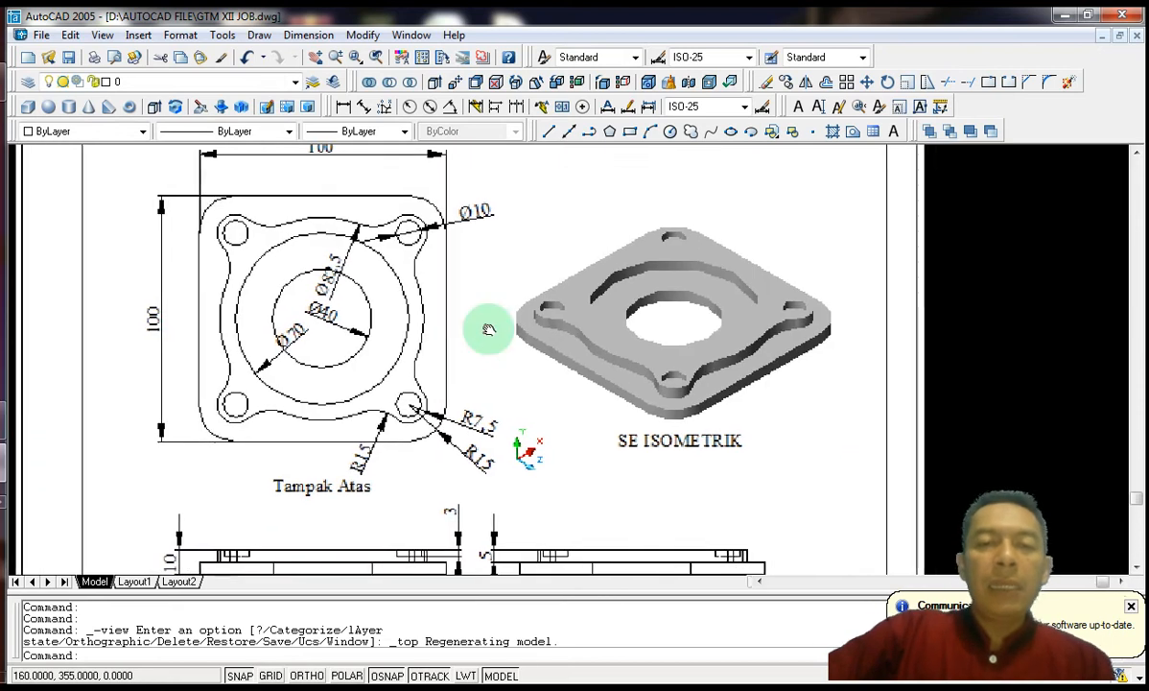
scroll(580, 391, down, 6)
scroll(582, 394, up, 2)
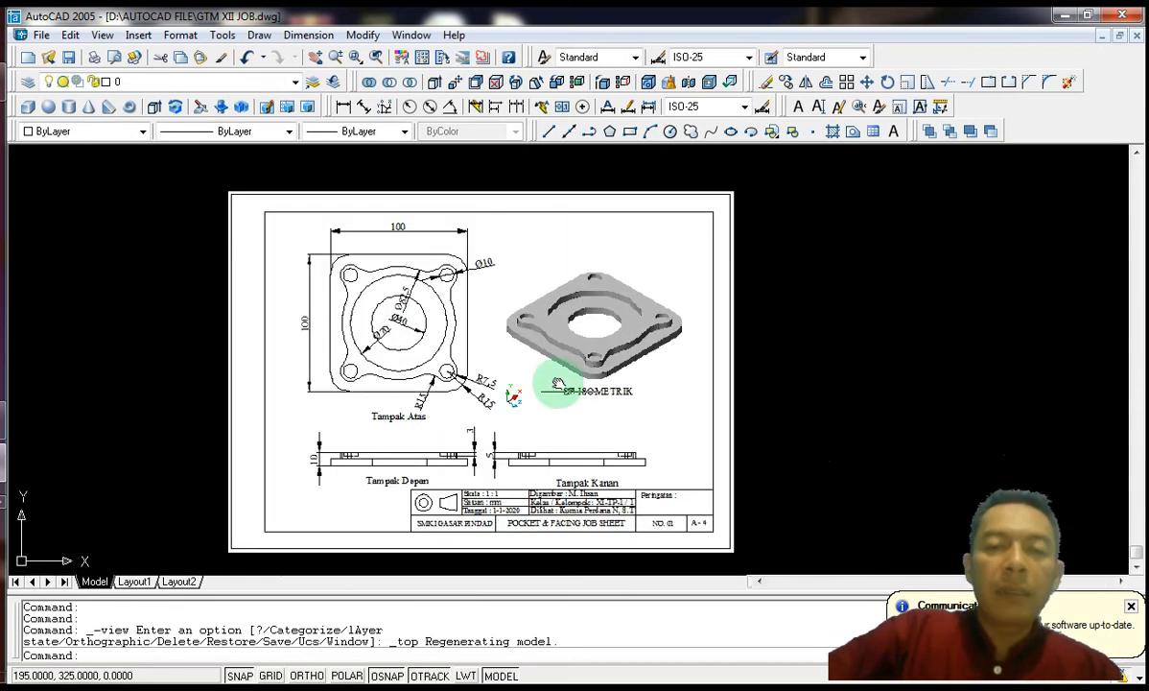
middle_drag(582, 394, 569, 390)
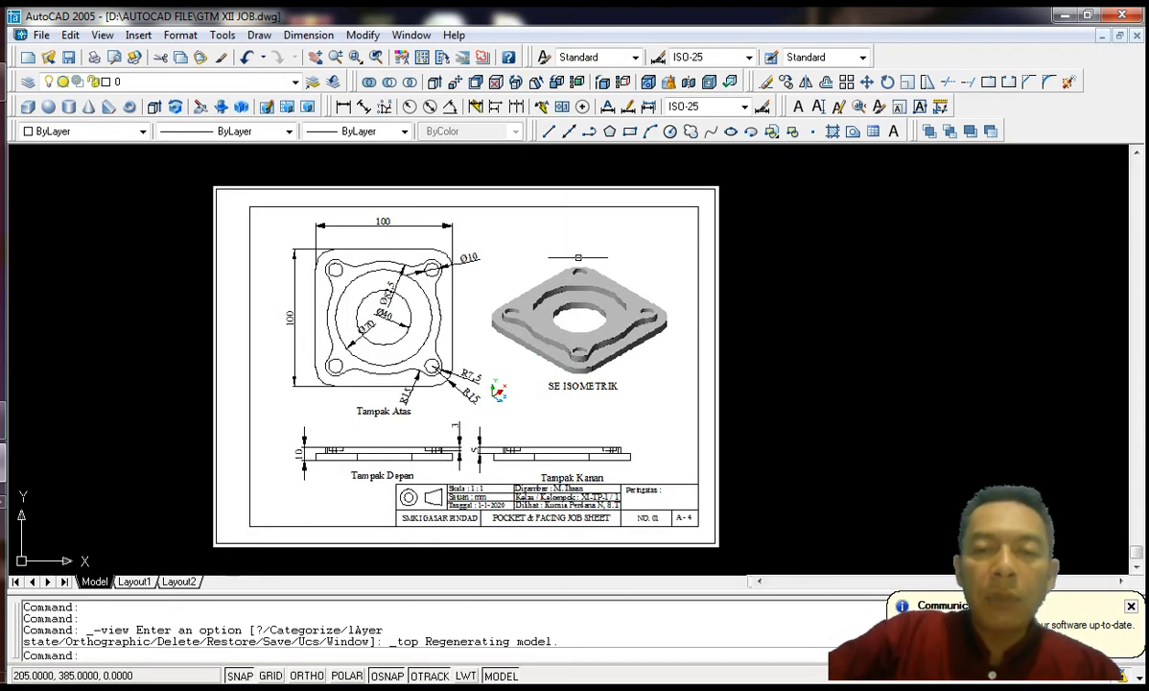
scroll(581, 278, up, 4)
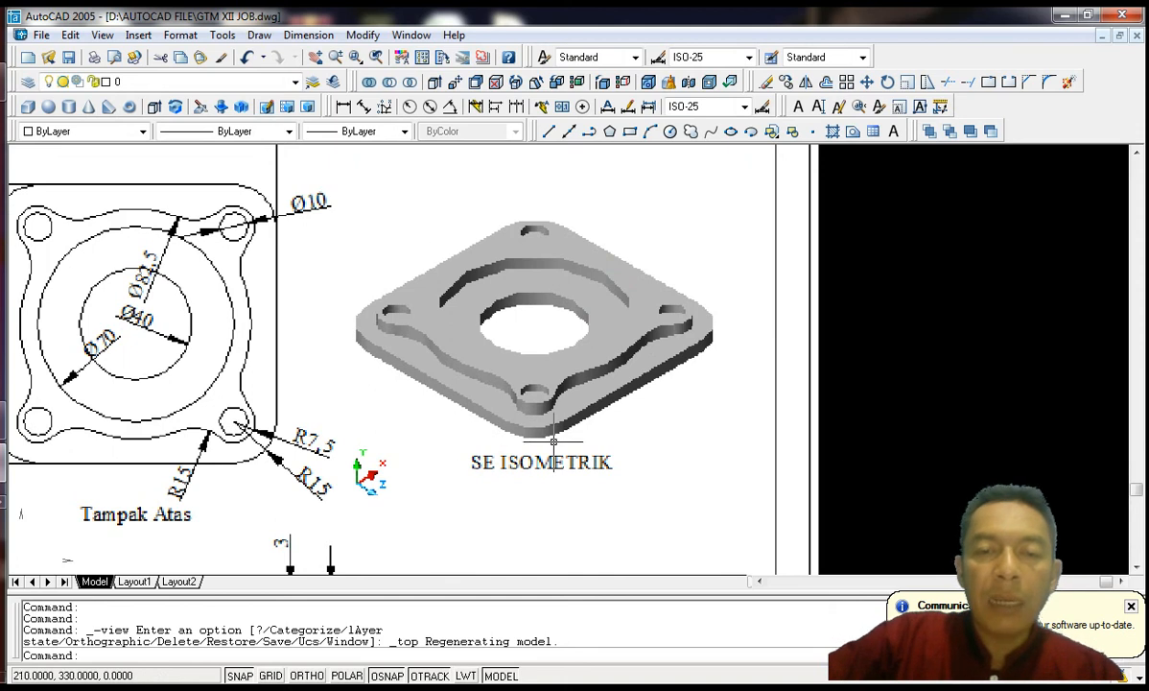
middle_drag(604, 410, 795, 436)
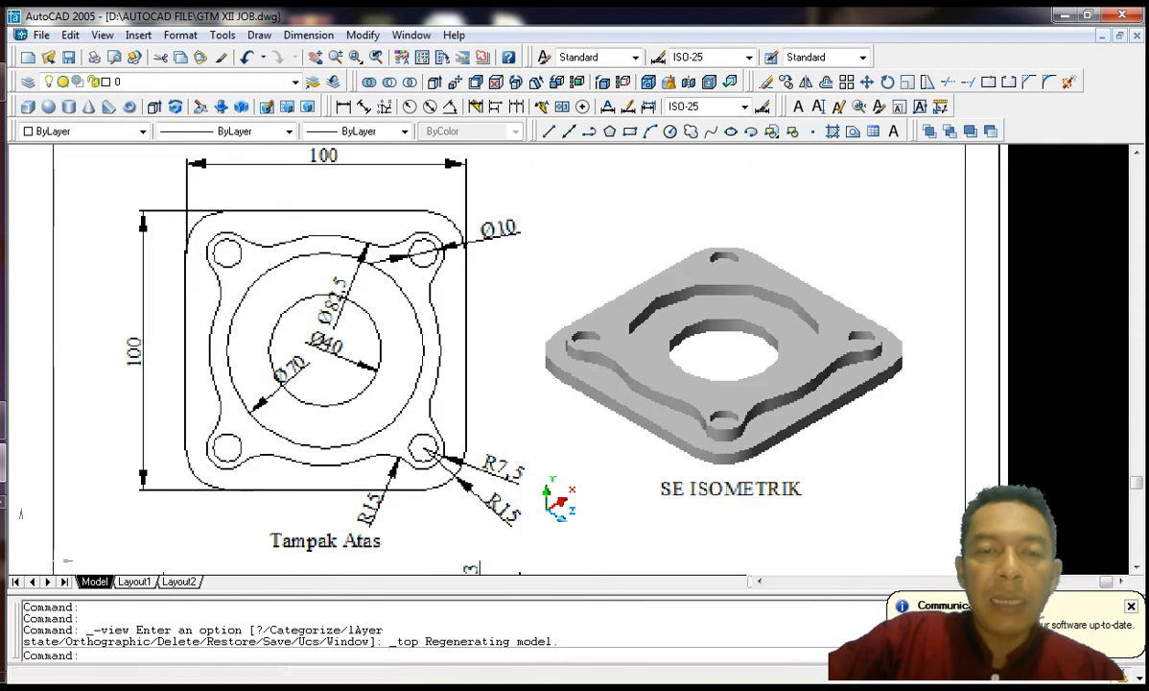
middle_drag(643, 390, 715, 417)
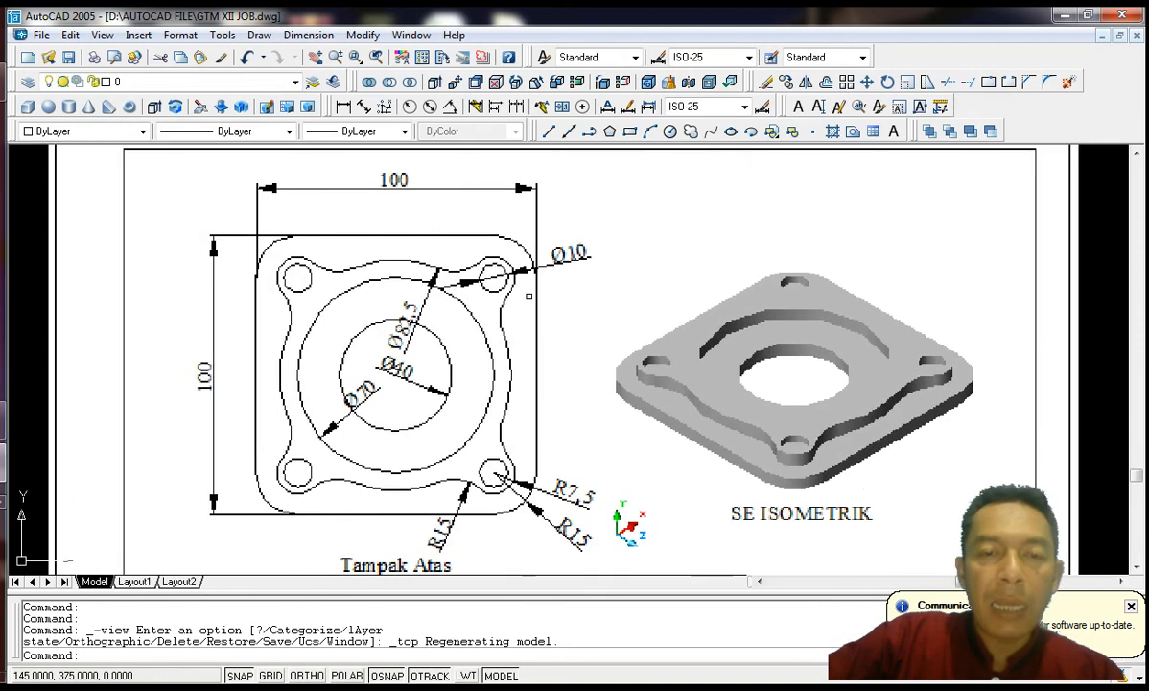
scroll(441, 316, down, 2)
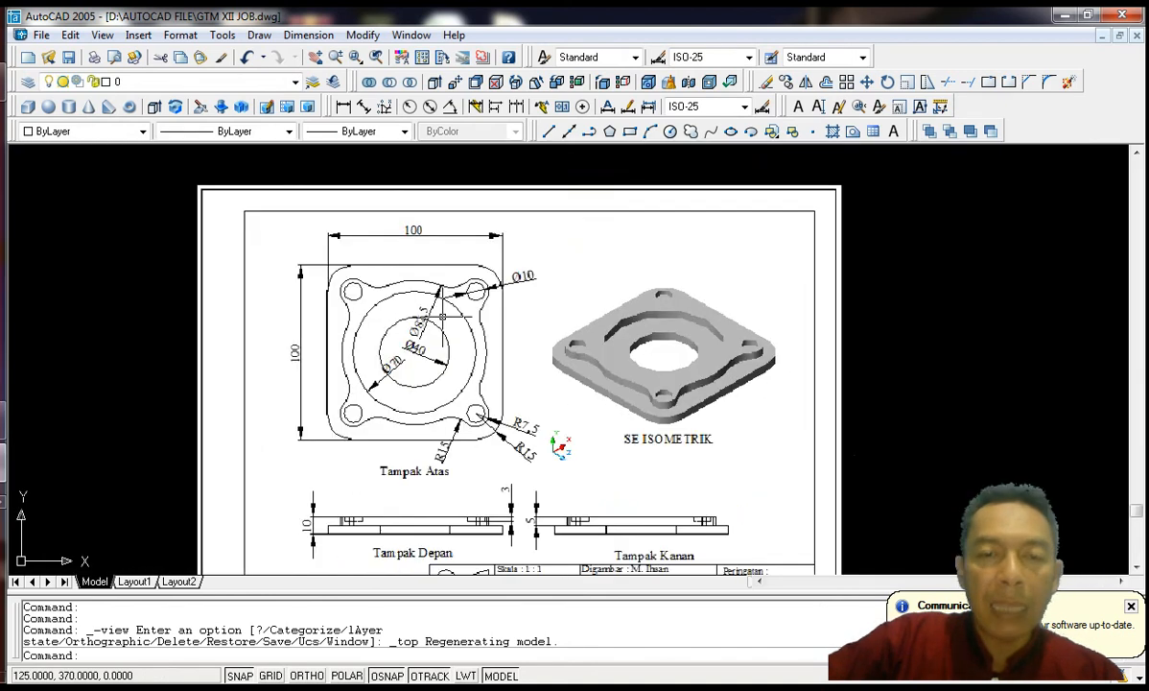
scroll(502, 357, up, 3)
scroll(492, 343, down, 2)
Step: Examine the thickness and depth dimensions in the front and right views, along with the title block
middle_drag(507, 370, 502, 98)
scroll(338, 417, down, 1)
scroll(414, 441, up, 6)
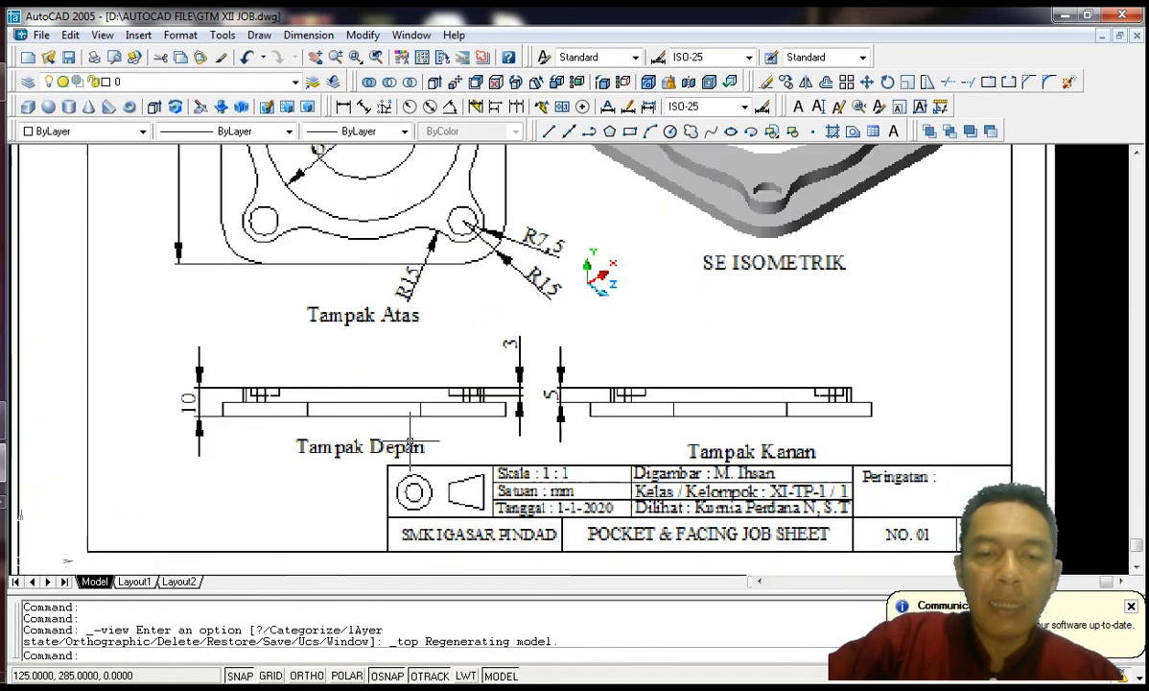
middle_drag(414, 441, 374, 421)
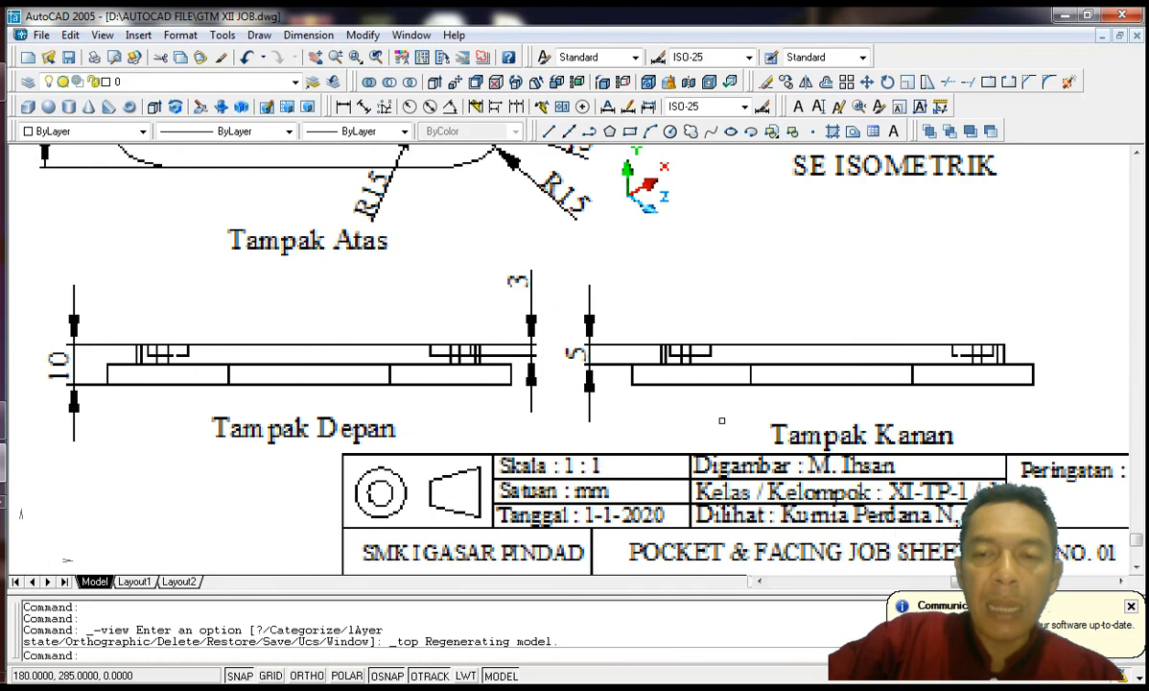
mouse_move(784, 389)
middle_down()
mouse_move(672, 311)
mouse_move(605, 284)
middle_up()
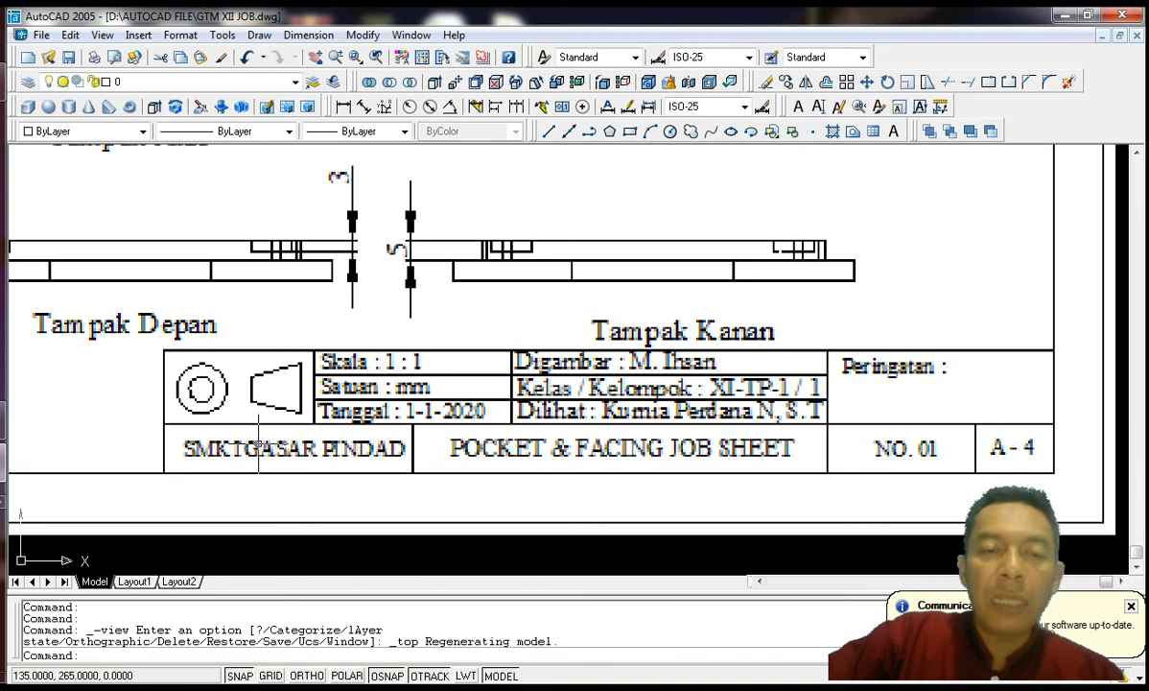
Step: Review the outline, hole and radius dimensions in the top view beside the isometric picture
scroll(331, 445, down, 5)
middle_drag(448, 462, 393, 546)
scroll(494, 353, up, 2)
scroll(492, 347, down, 4)
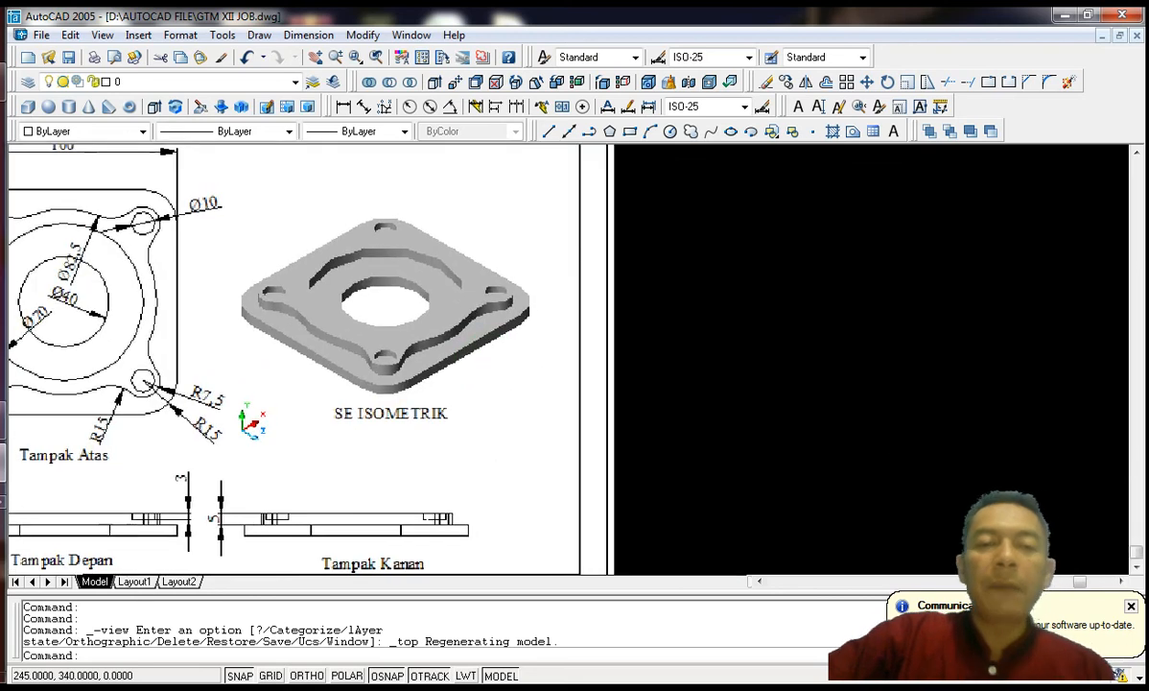
mouse_move(525, 389)
middle_down()
mouse_move(566, 375)
mouse_move(535, 380)
middle_up()
scroll(310, 332, up, 1)
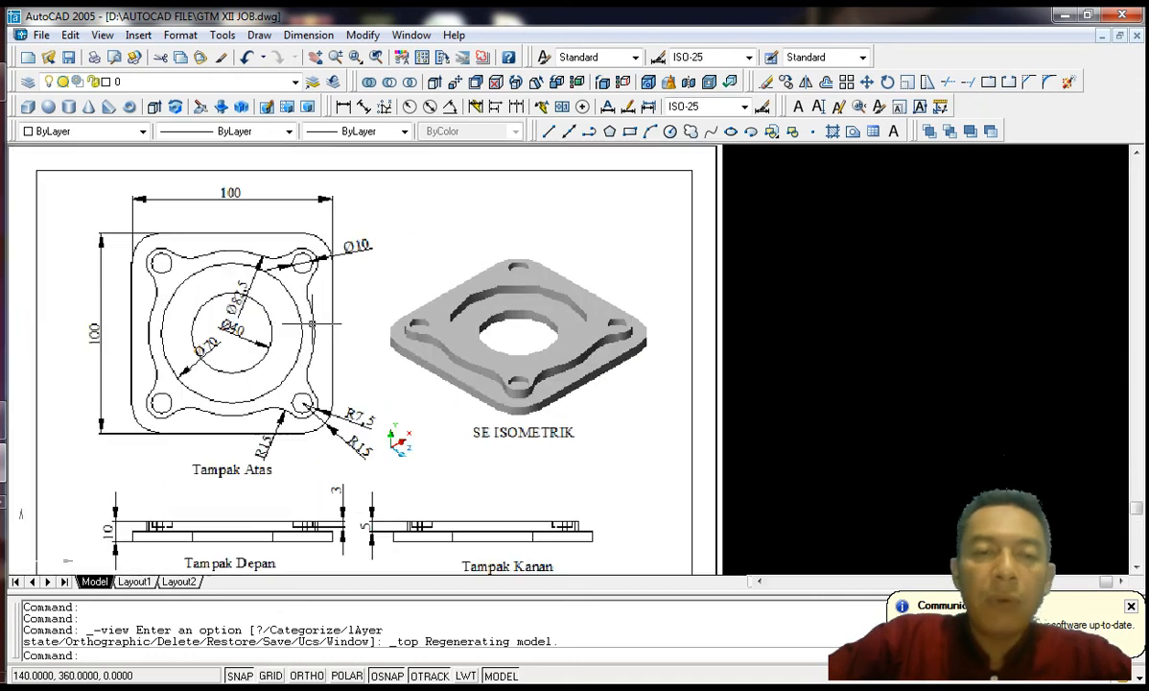
middle_drag(303, 313, 355, 314)
scroll(287, 247, up, 2)
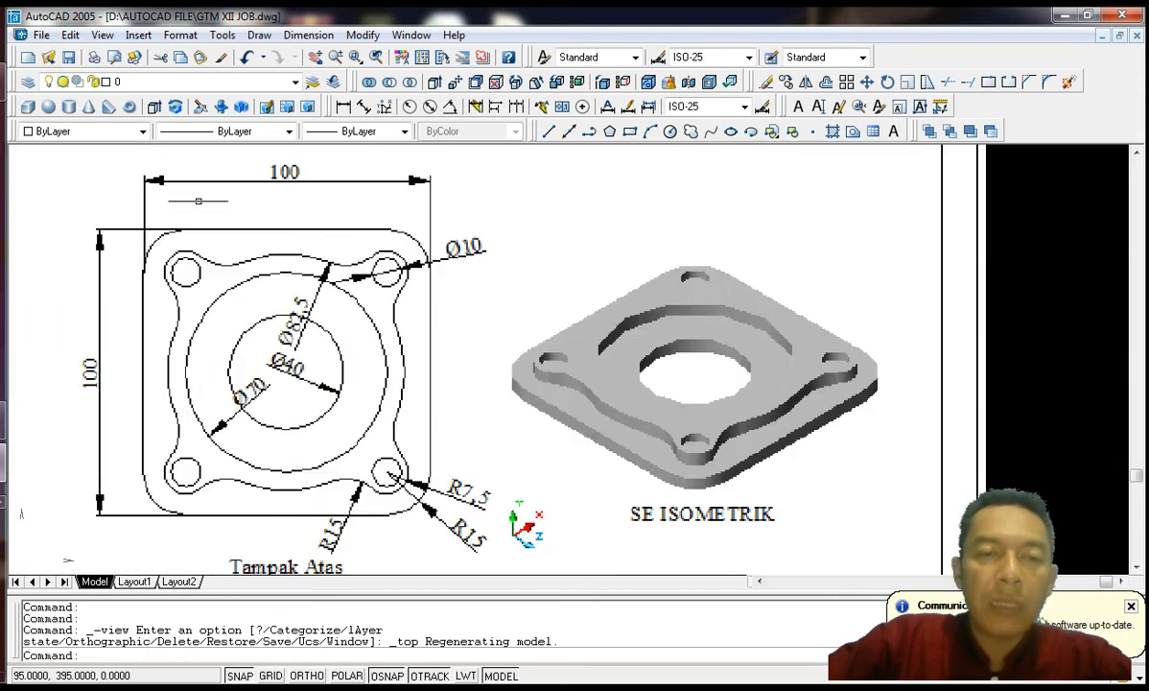
Step: Draw a 100 by 100 mm square with the Rectangle command in the empty area beside the job sheet
scroll(311, 273, down, 3)
middle_drag(432, 316, 351, 330)
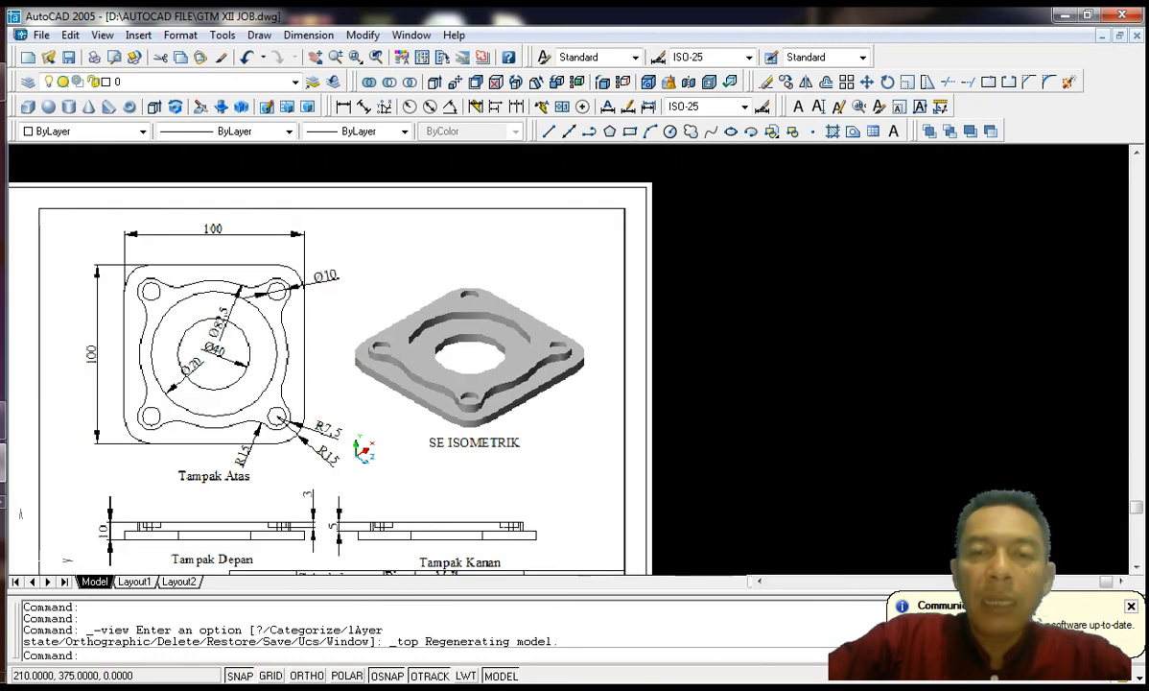
click(631, 138)
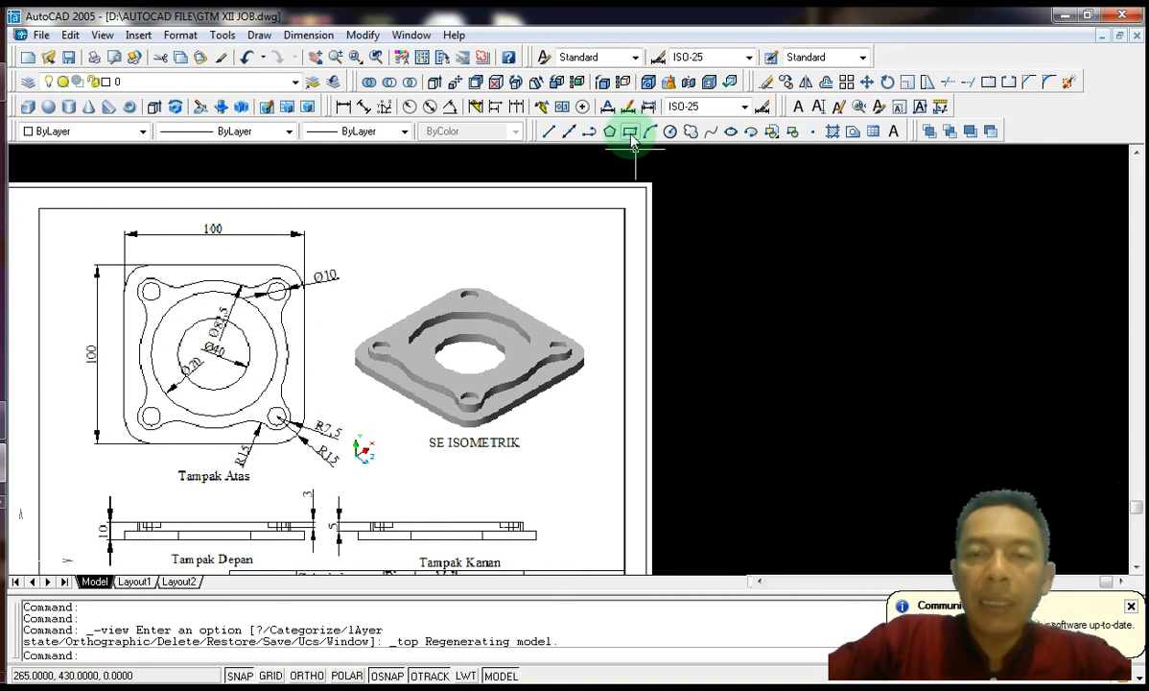
click(632, 138)
middle_drag(679, 204, 391, 251)
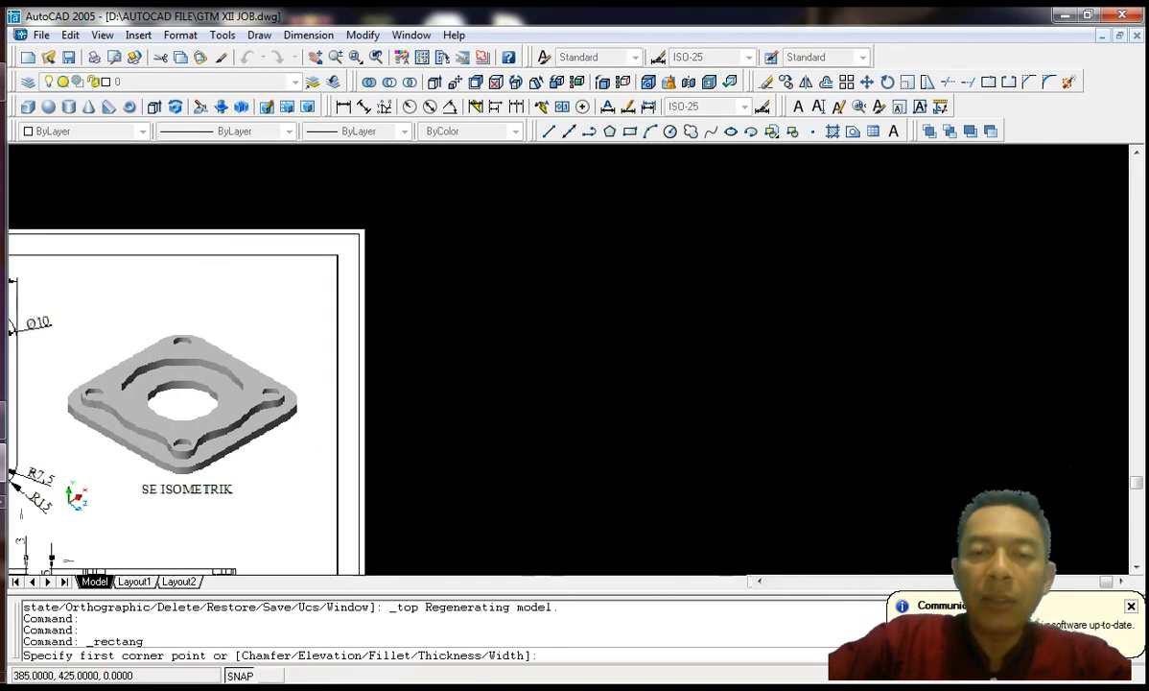
click(644, 447)
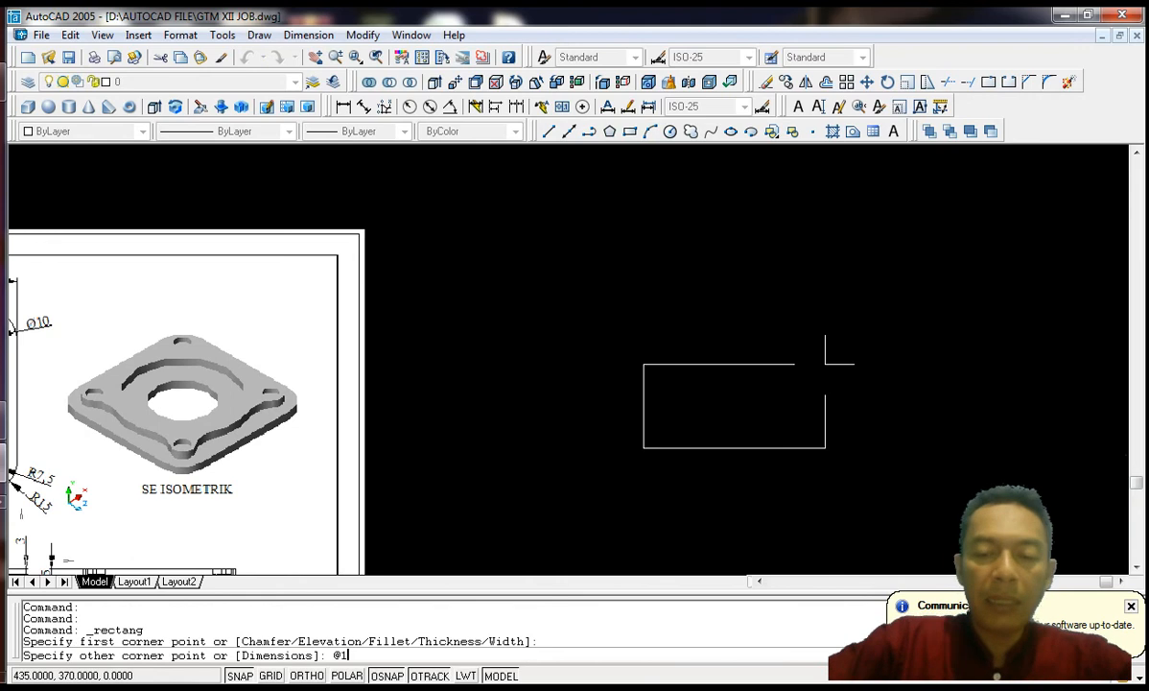
text(@100,10)
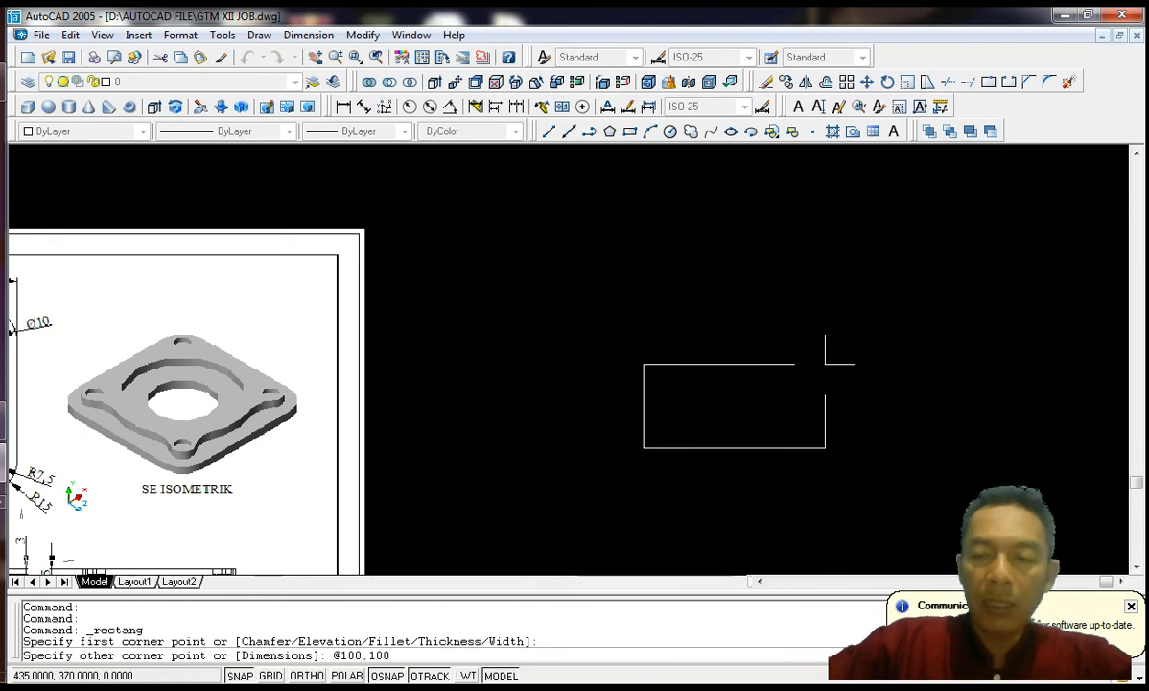
text(0)
key(Return)
scroll(836, 364, down, 3)
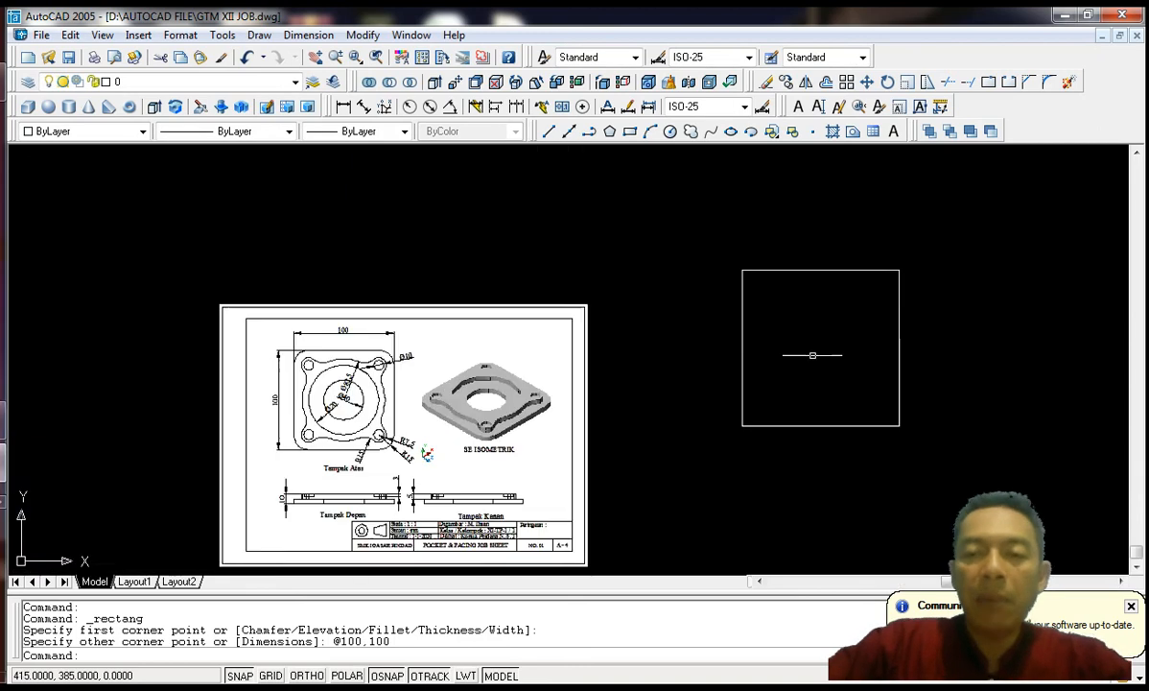
Step: Examine the corner and hole radius dimensions in the job sheet's top view to find the radius for the square's corners
scroll(813, 354, up, 2)
middle_drag(804, 347, 794, 340)
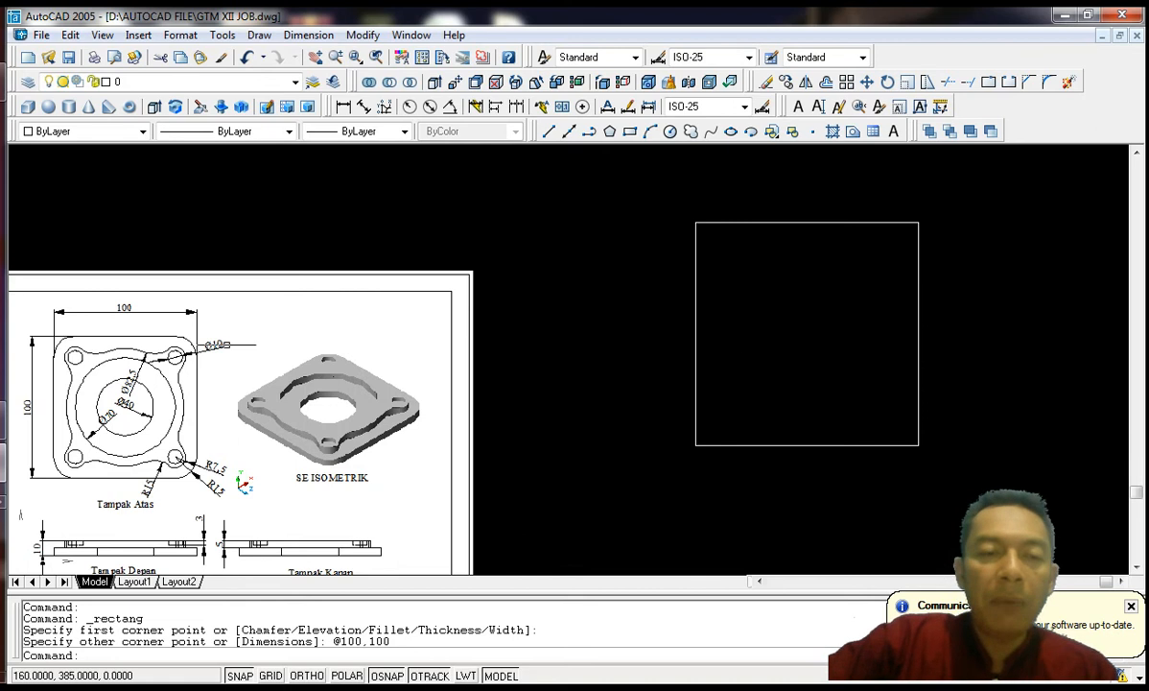
scroll(205, 355, up, 3)
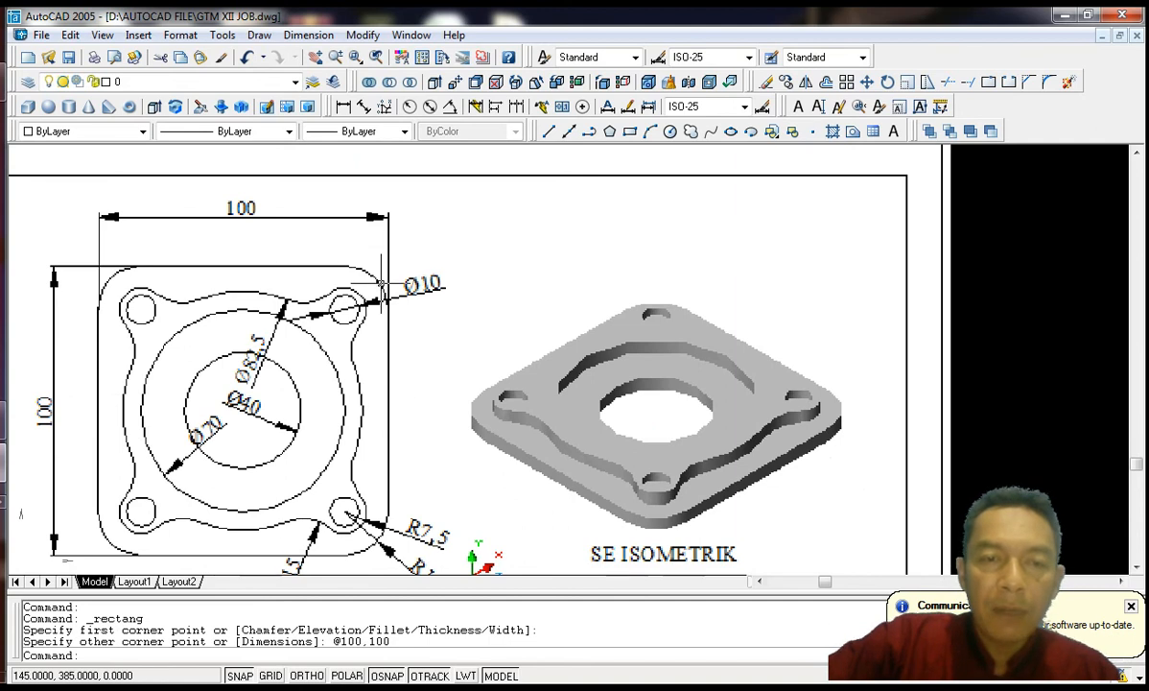
middle_drag(373, 225, 363, 53)
scroll(377, 215, up, 2)
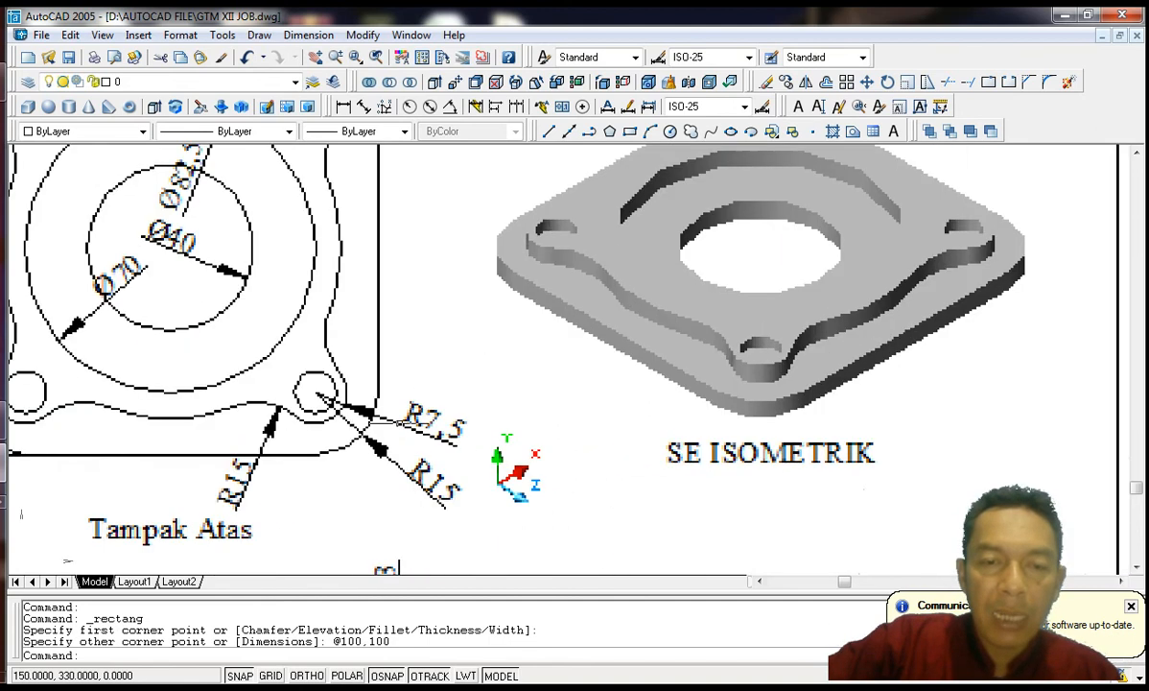
scroll(369, 455, down, 8)
middle_drag(521, 416, 357, 415)
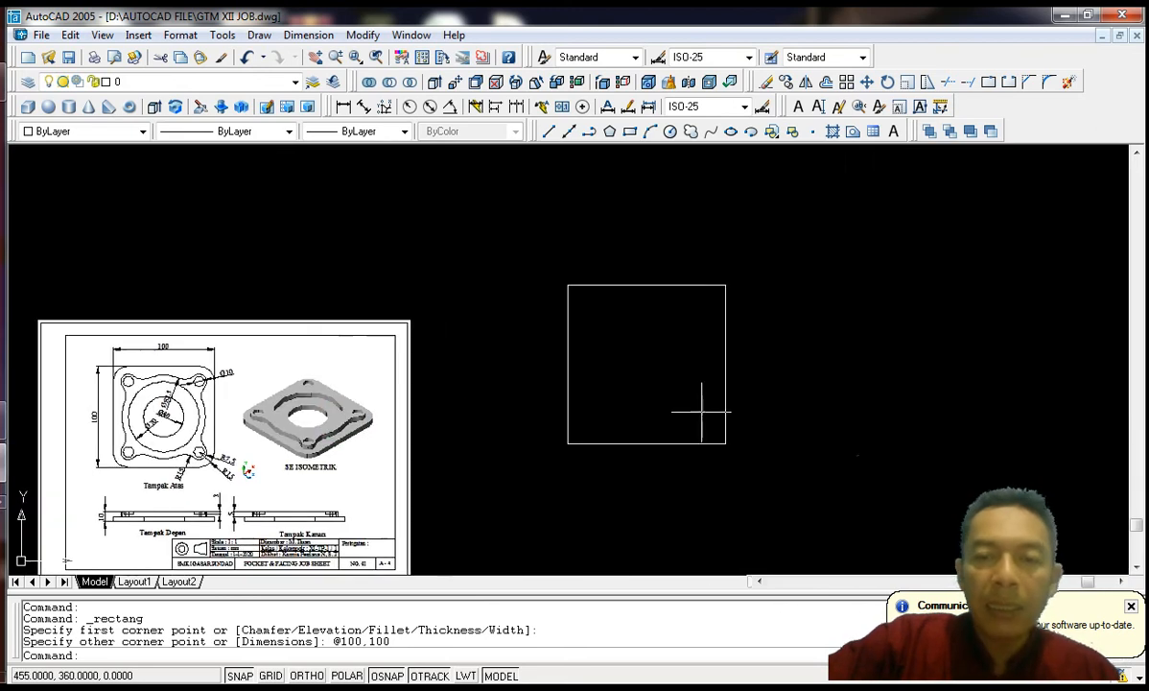
scroll(702, 397, up, 2)
middle_drag(702, 397, 658, 408)
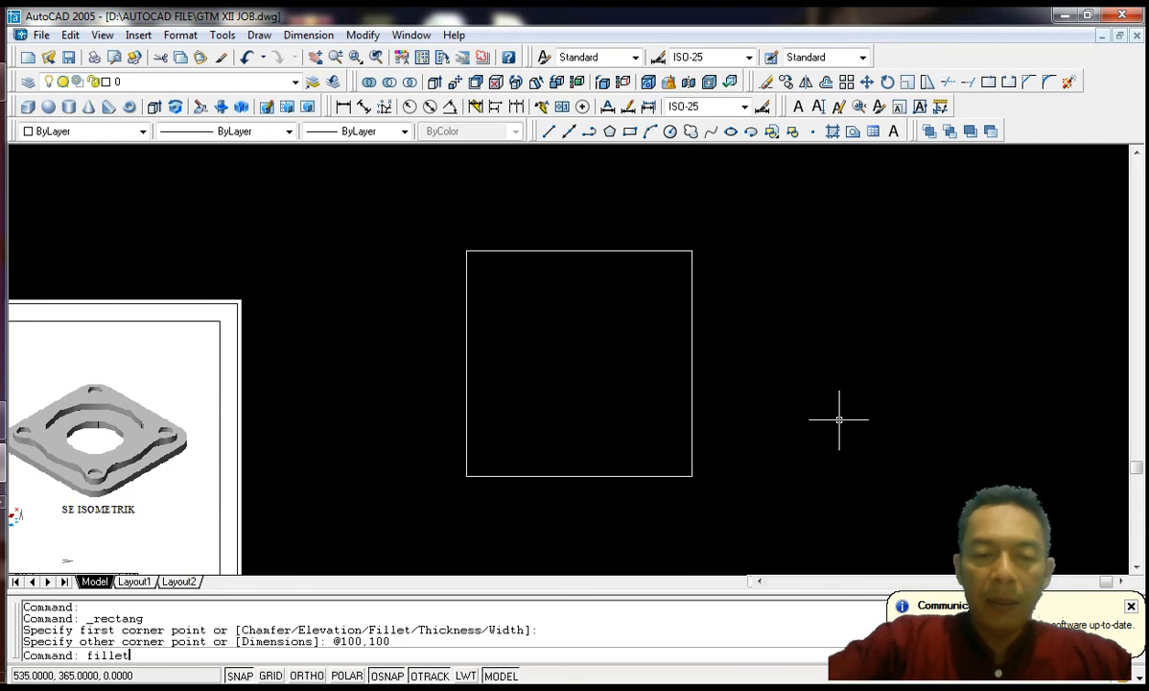
Step: Try to fillet the square's upper-left corner by entering 15 without choosing the Radius option
key(Return)
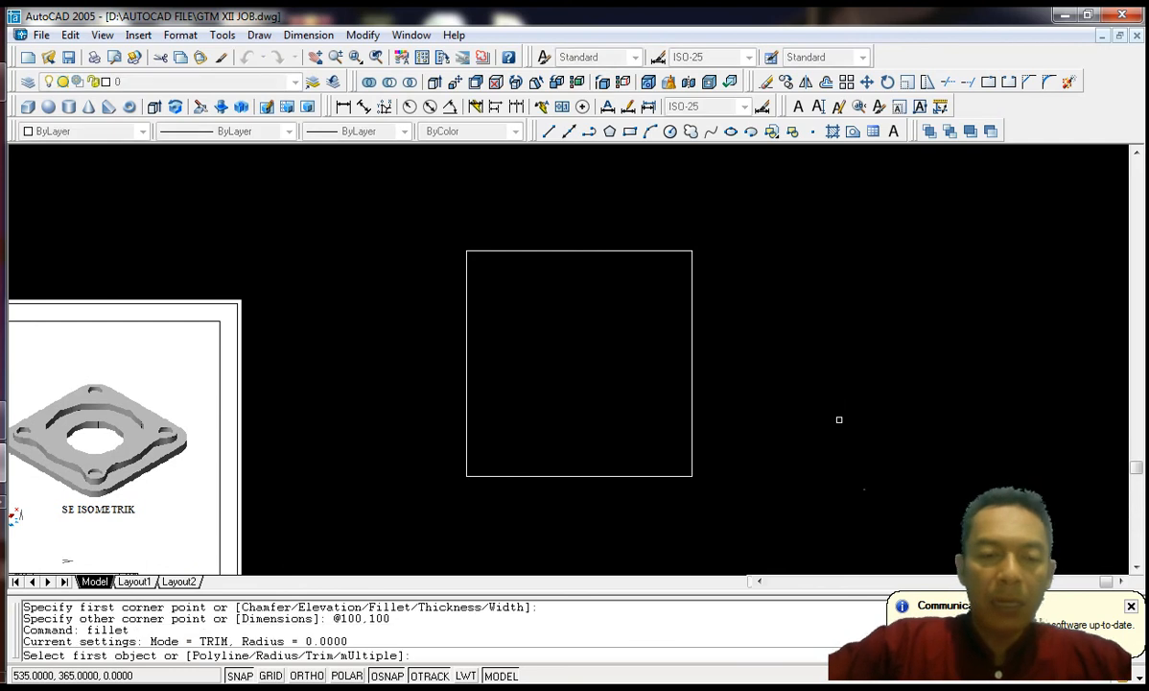
text(15)
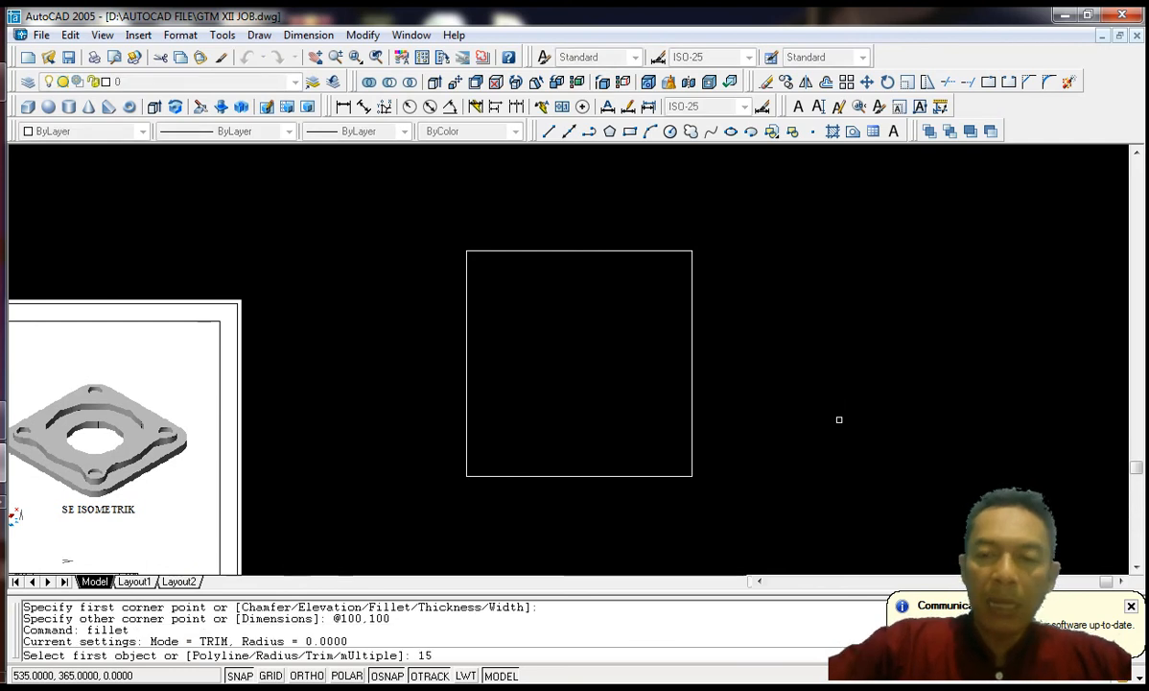
key(Return)
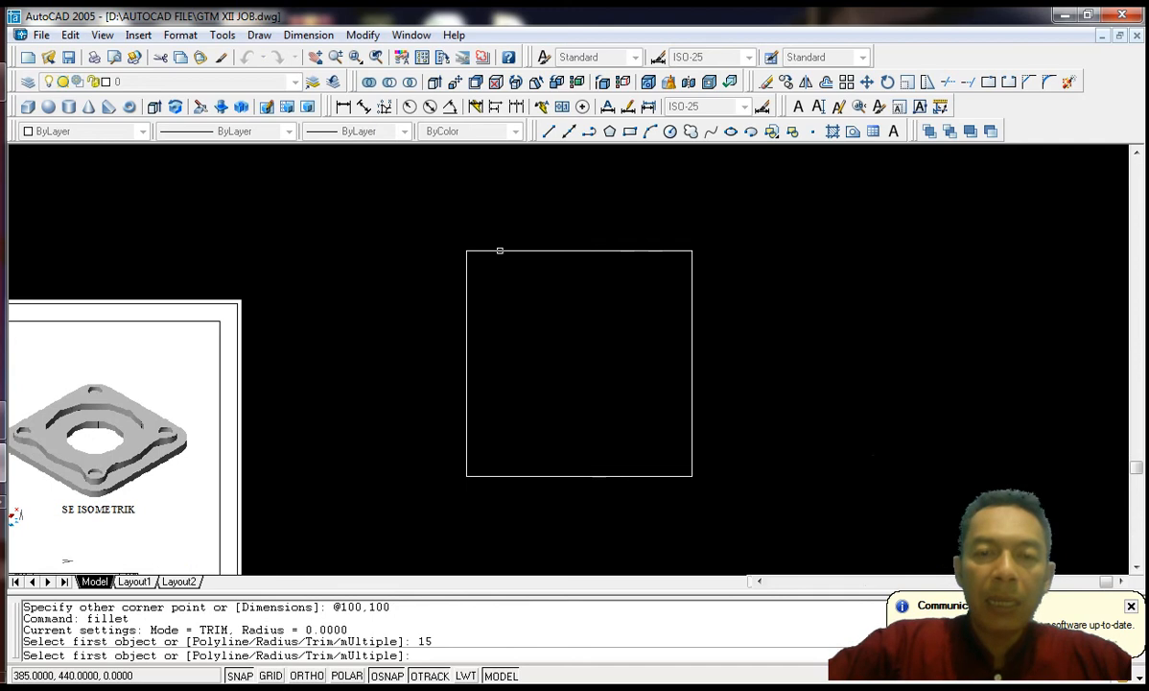
click(500, 251)
click(466, 284)
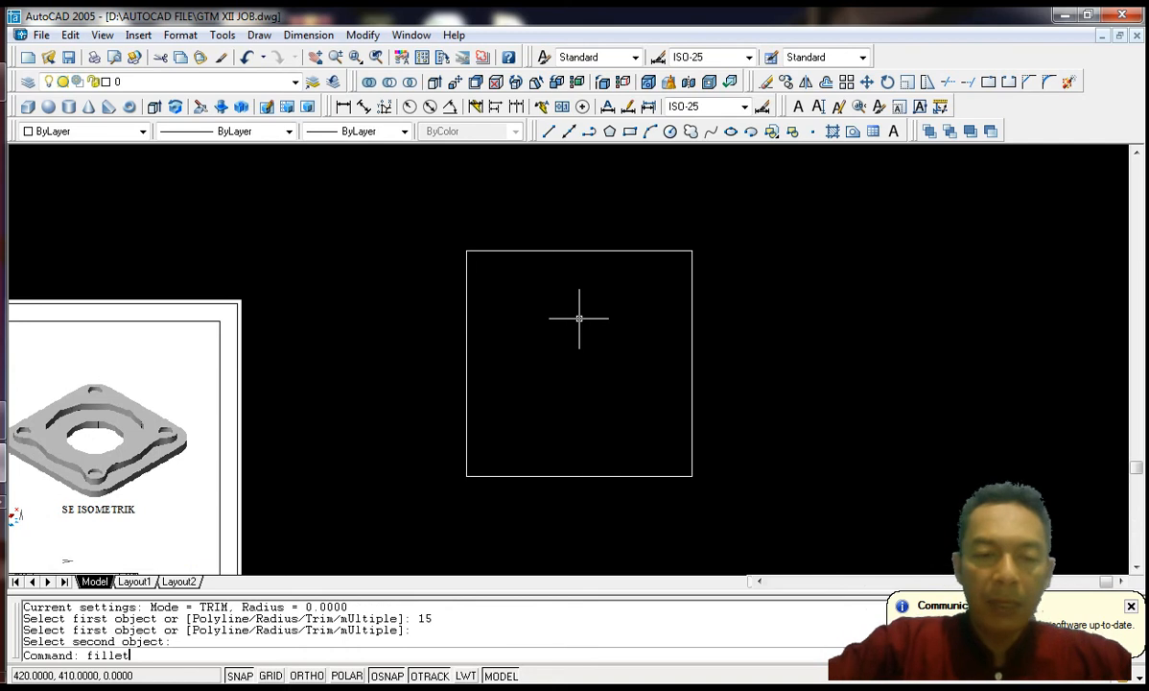
Step: Set the fillet radius to 15 mm and round the square's lower-left corner
key(Return)
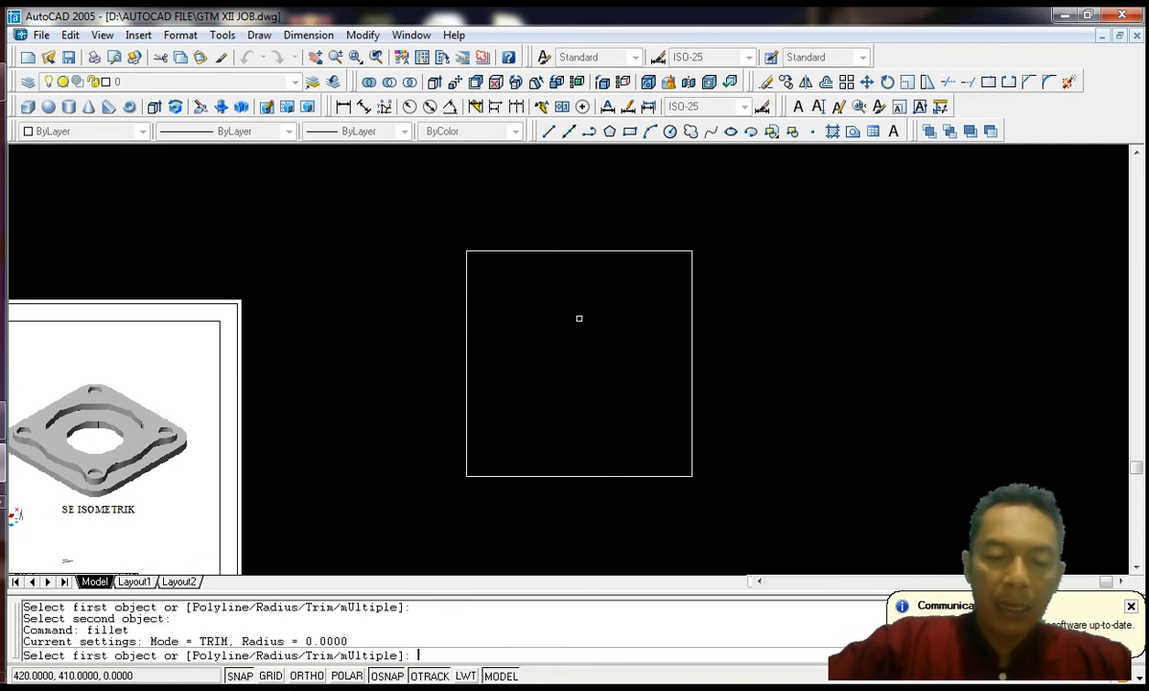
text(r)
key(Return)
text(15)
key(Return)
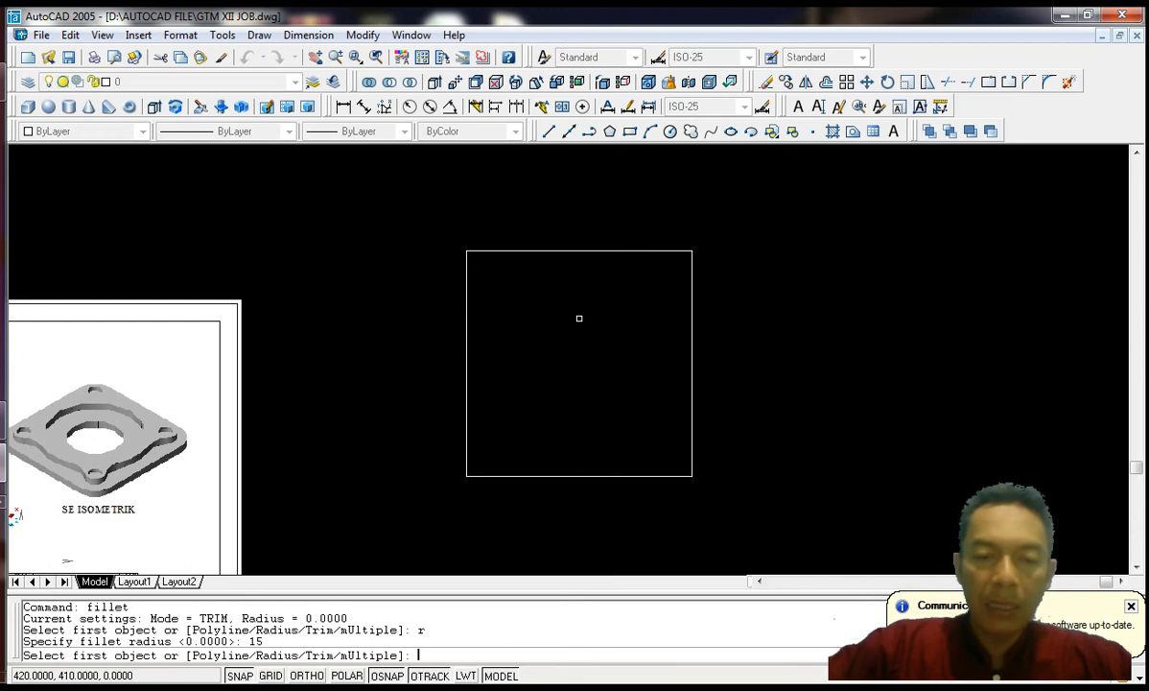
click(466, 419)
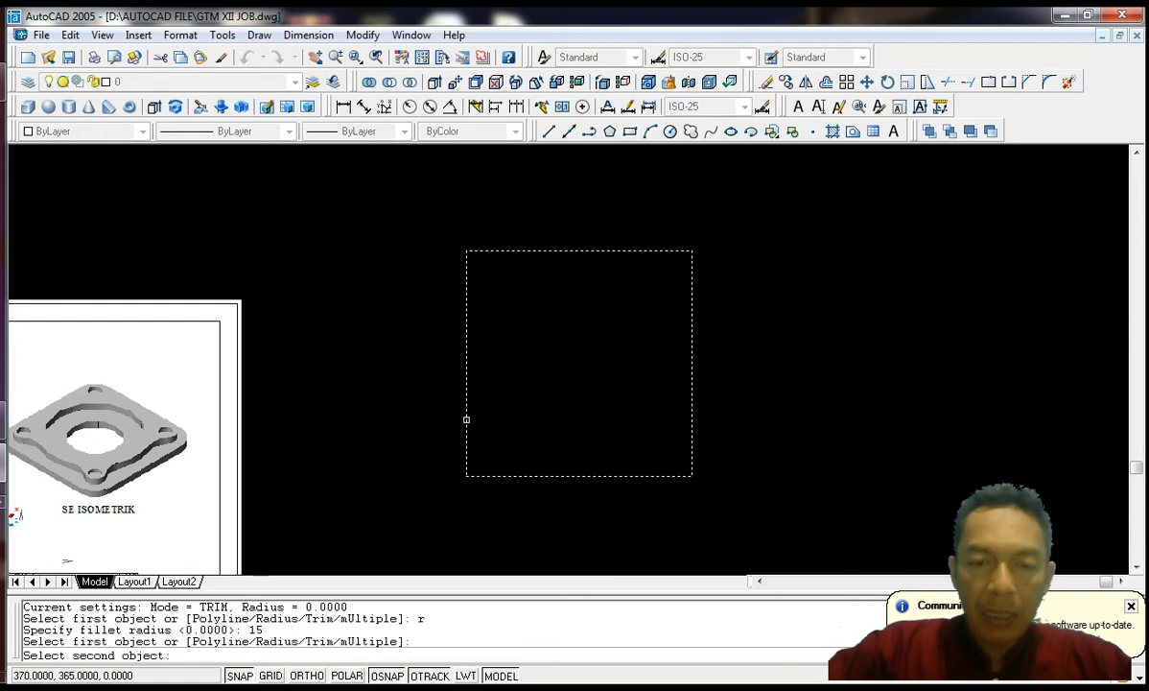
click(511, 475)
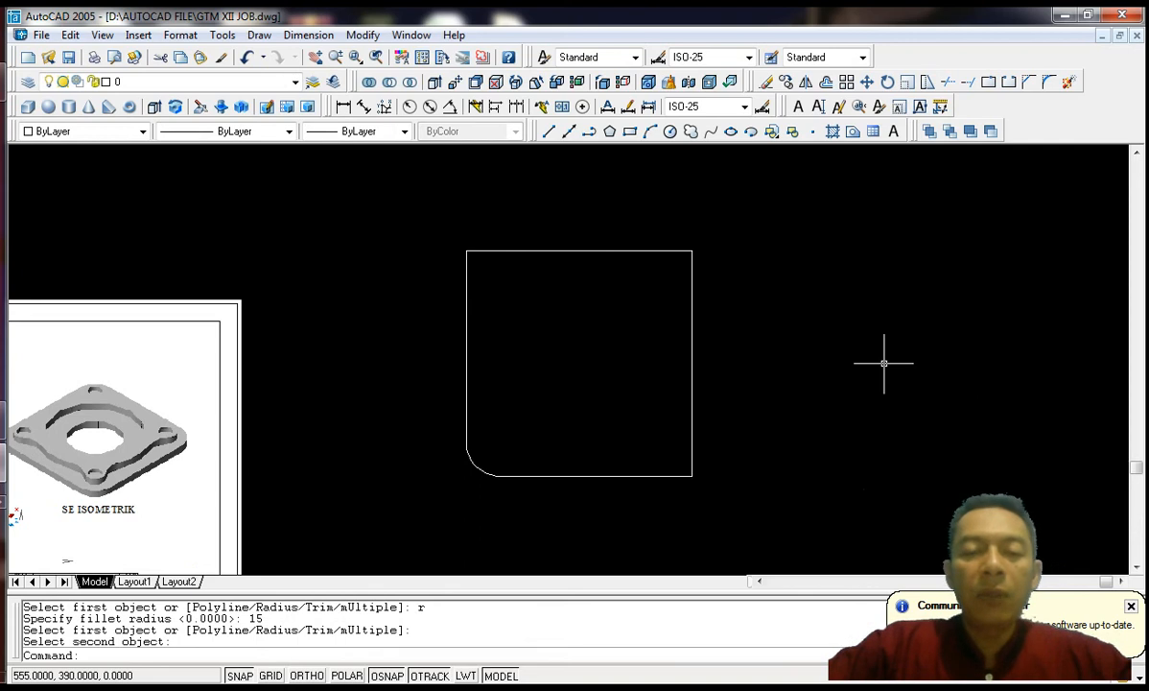
Step: Fillet the square's lower-right corner with the 15 mm radius
key(Return)
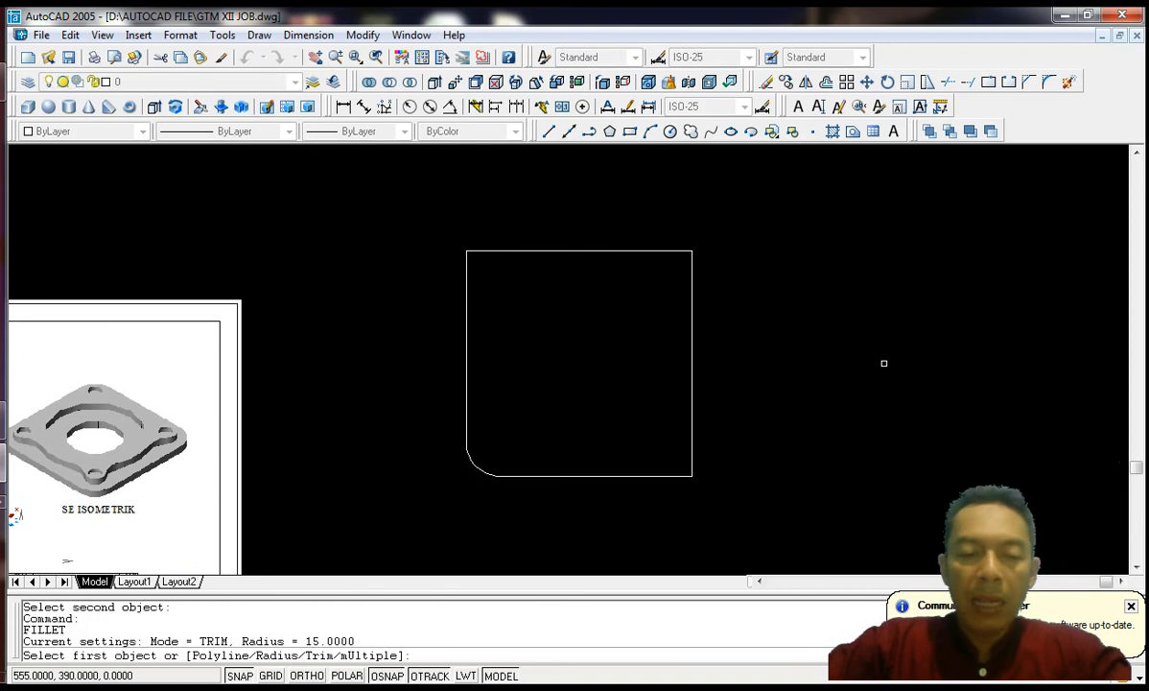
text(15)
key(Return)
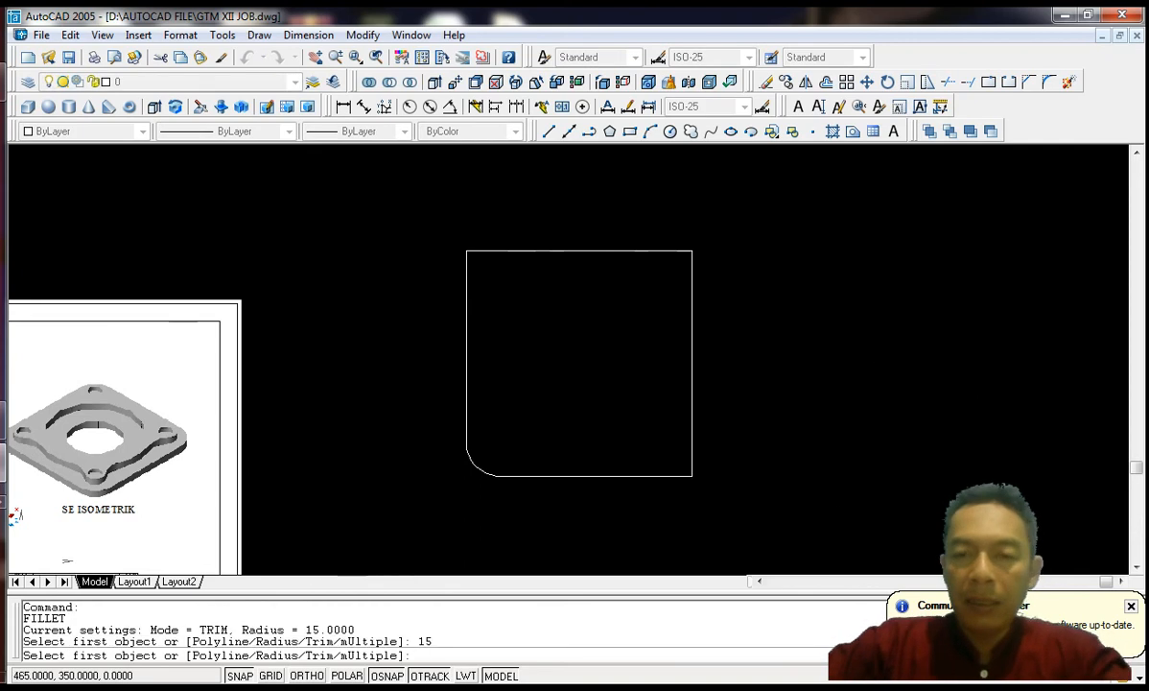
click(658, 476)
click(693, 429)
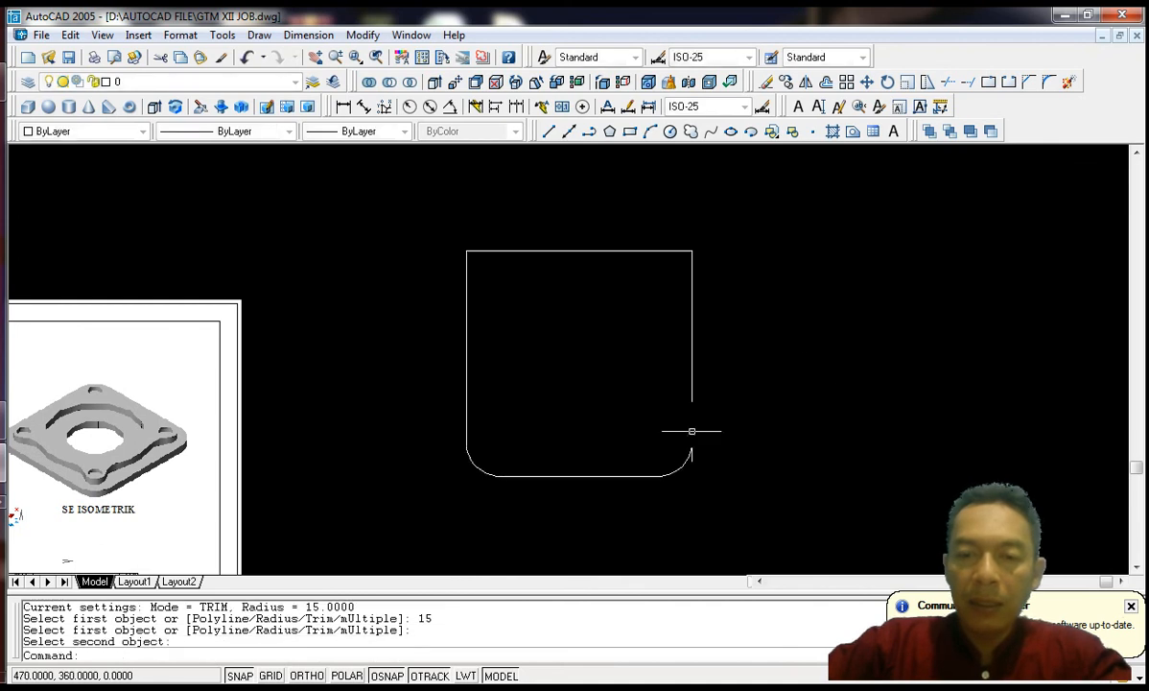
Step: Fillet the square's upper-right corner, specifying a radius of 15 mm
key(Return)
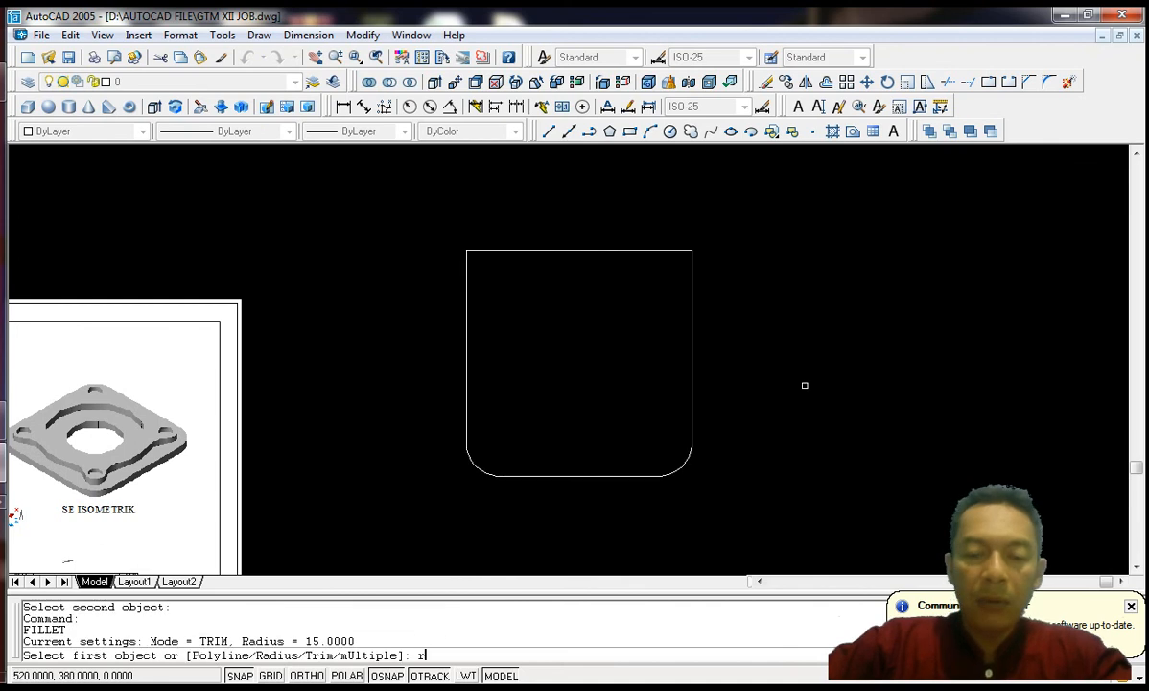
key(Return)
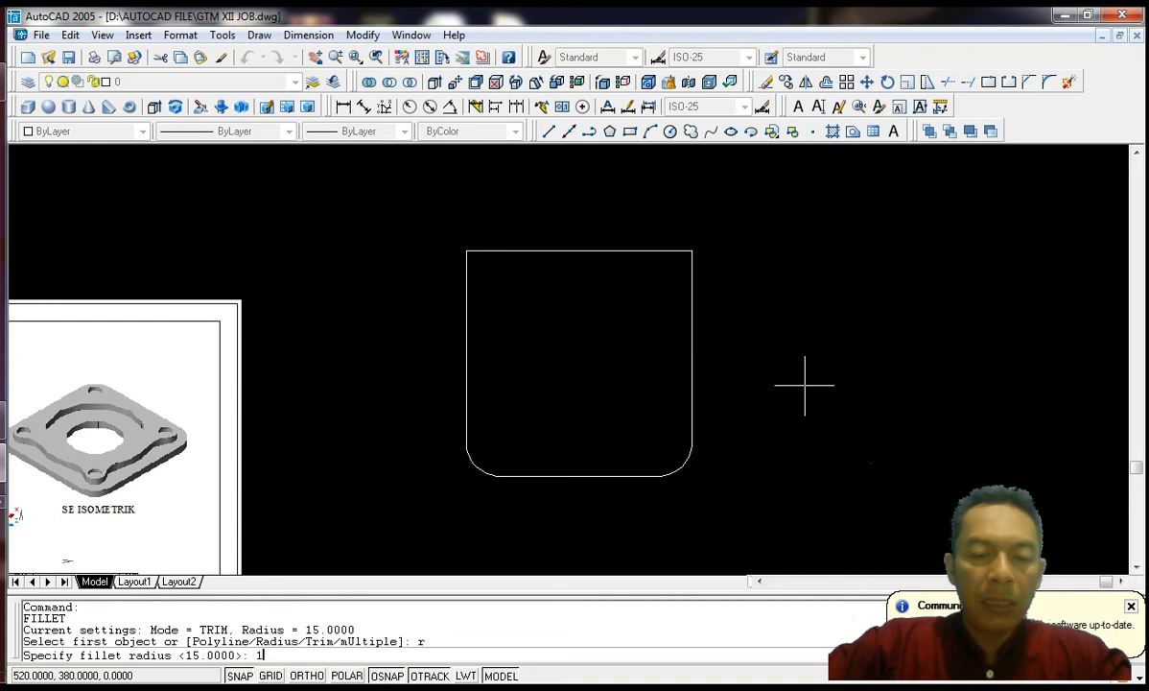
text(15)
key(Return)
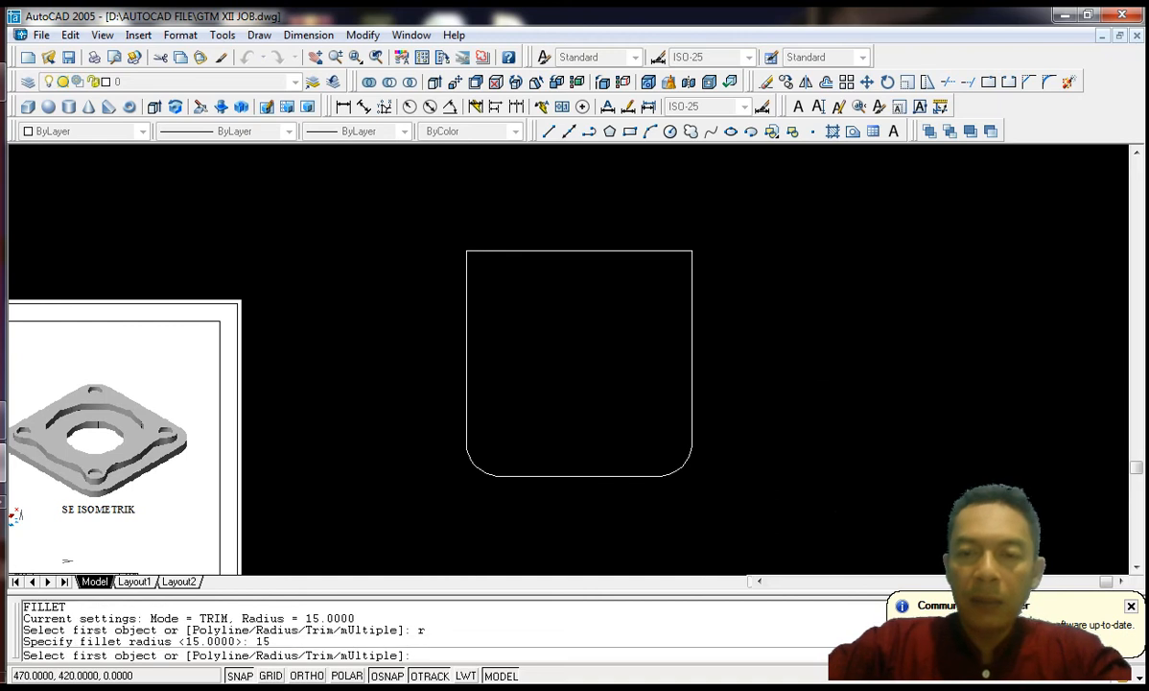
click(691, 296)
click(668, 251)
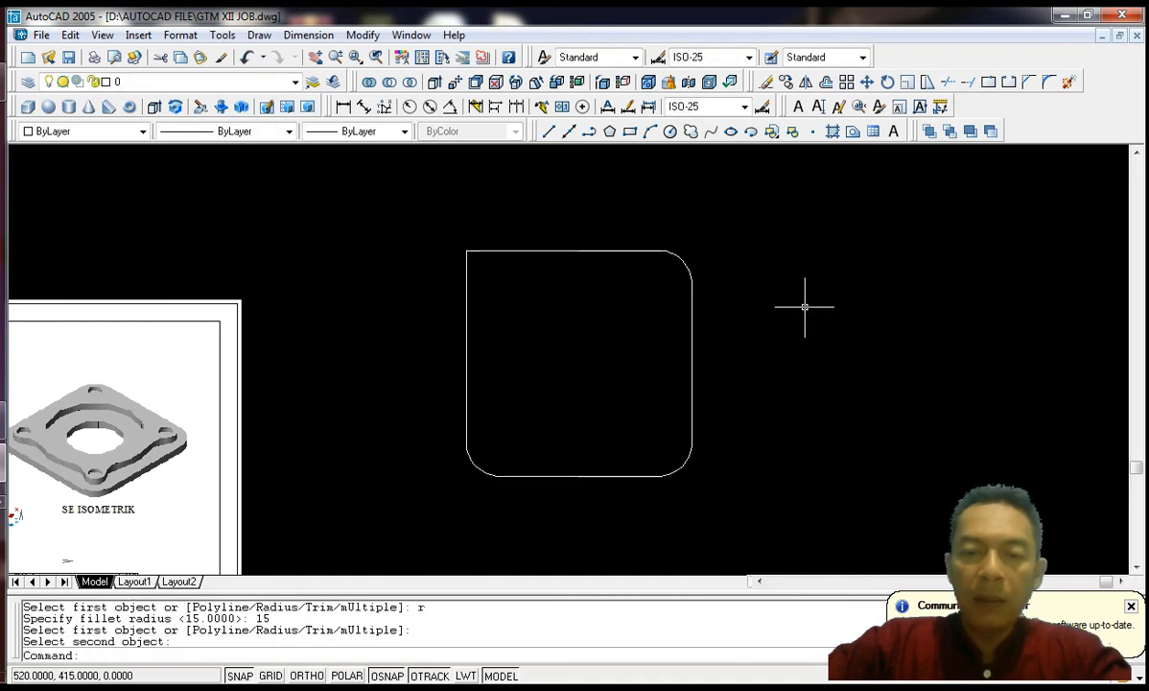
Step: Fillet the square's remaining upper-left corner with the 15 mm radius and end the command
key(Return)
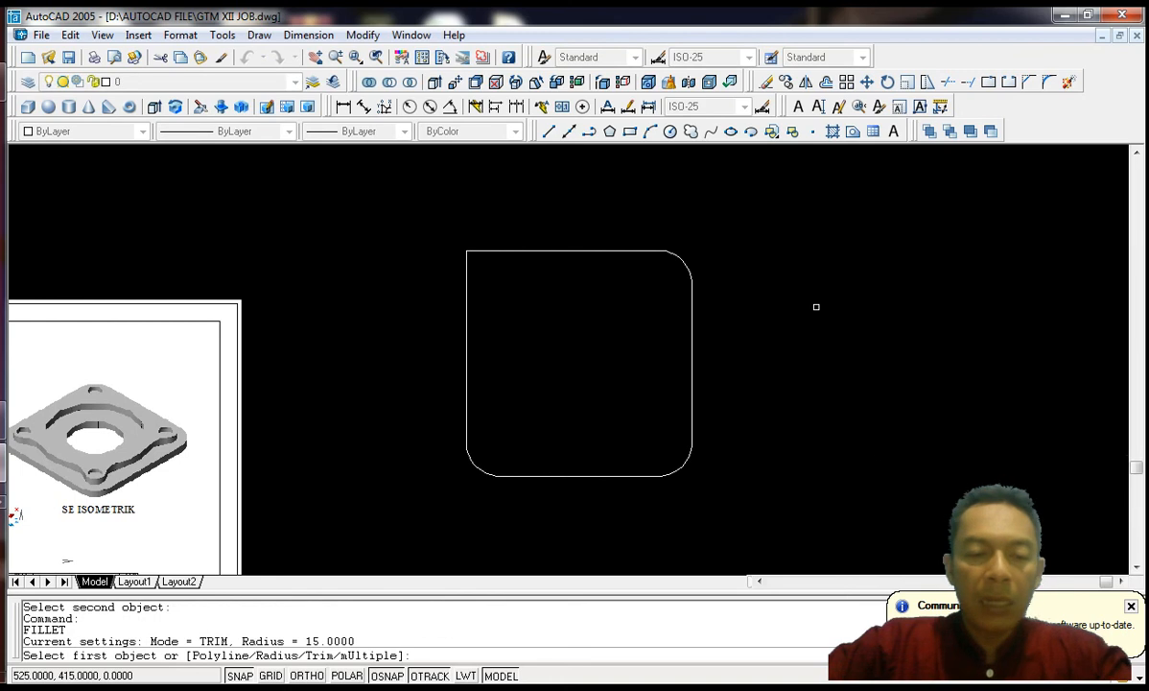
text(15)
key(Return)
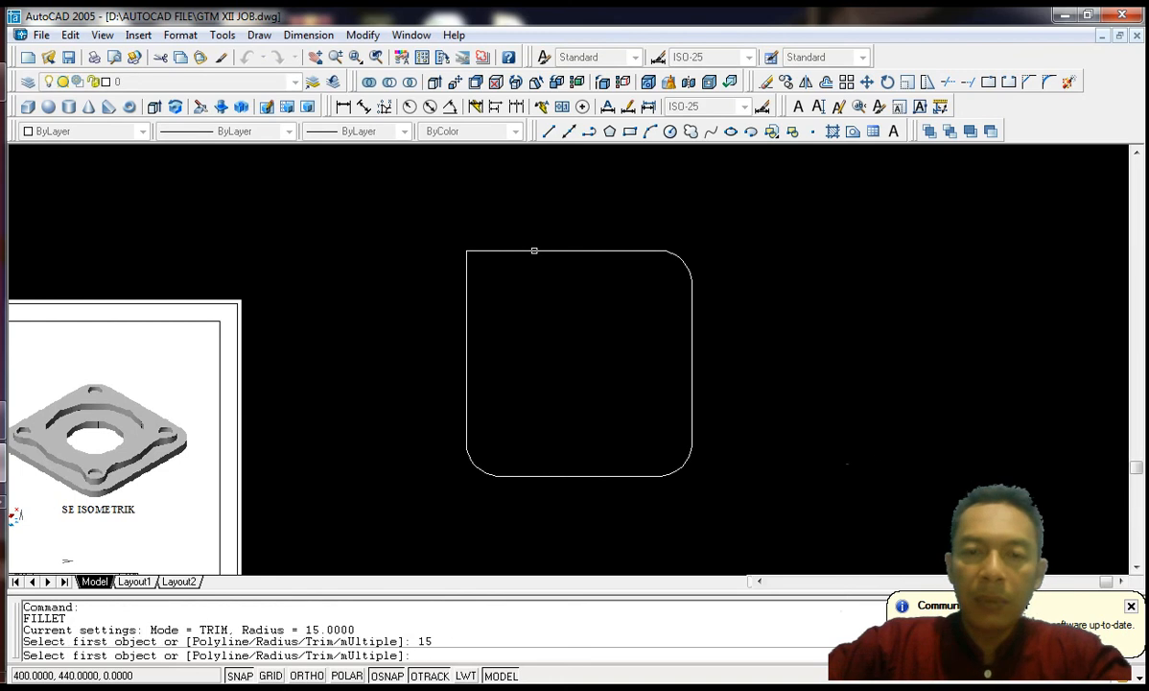
click(534, 251)
key(Escape)
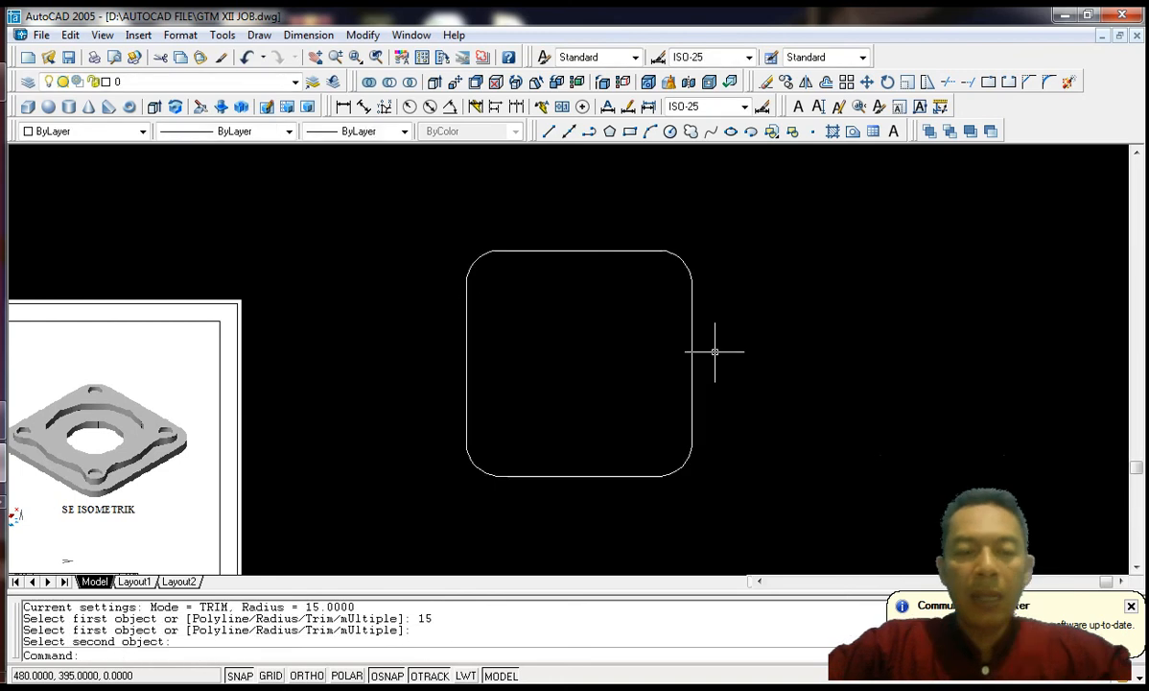
Step: Turn off grid snap so the cursor moves freely in the drawing
scroll(753, 362, down, 4)
middle_drag(753, 363, 769, 320)
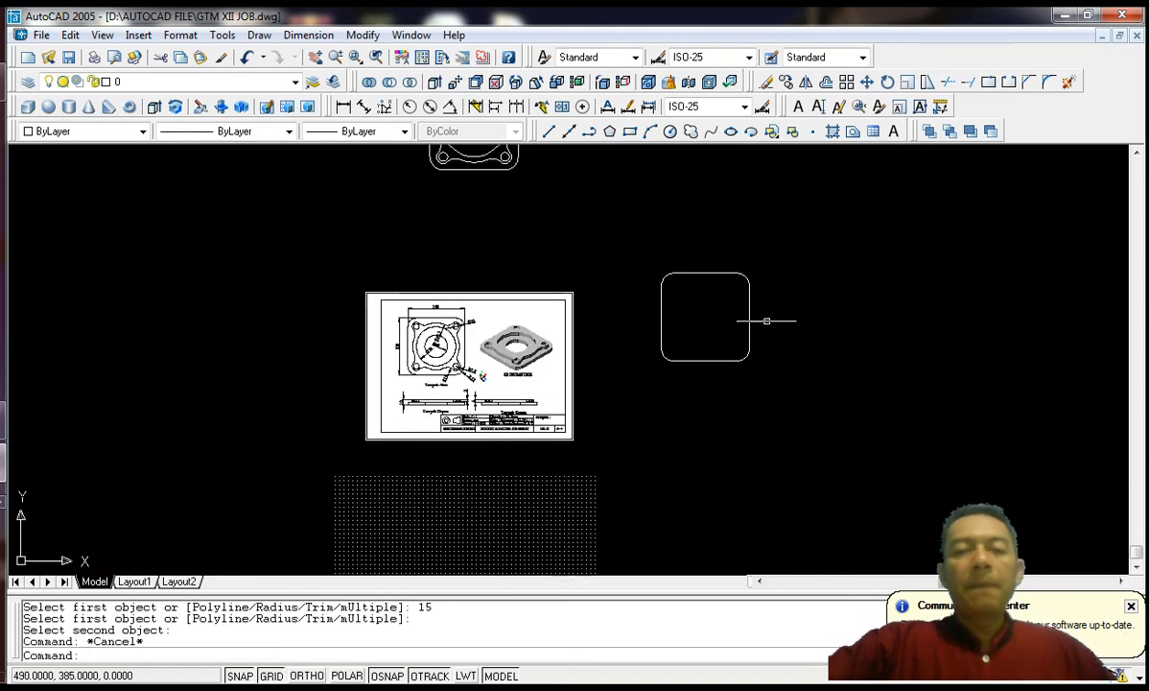
scroll(738, 320, up, 3)
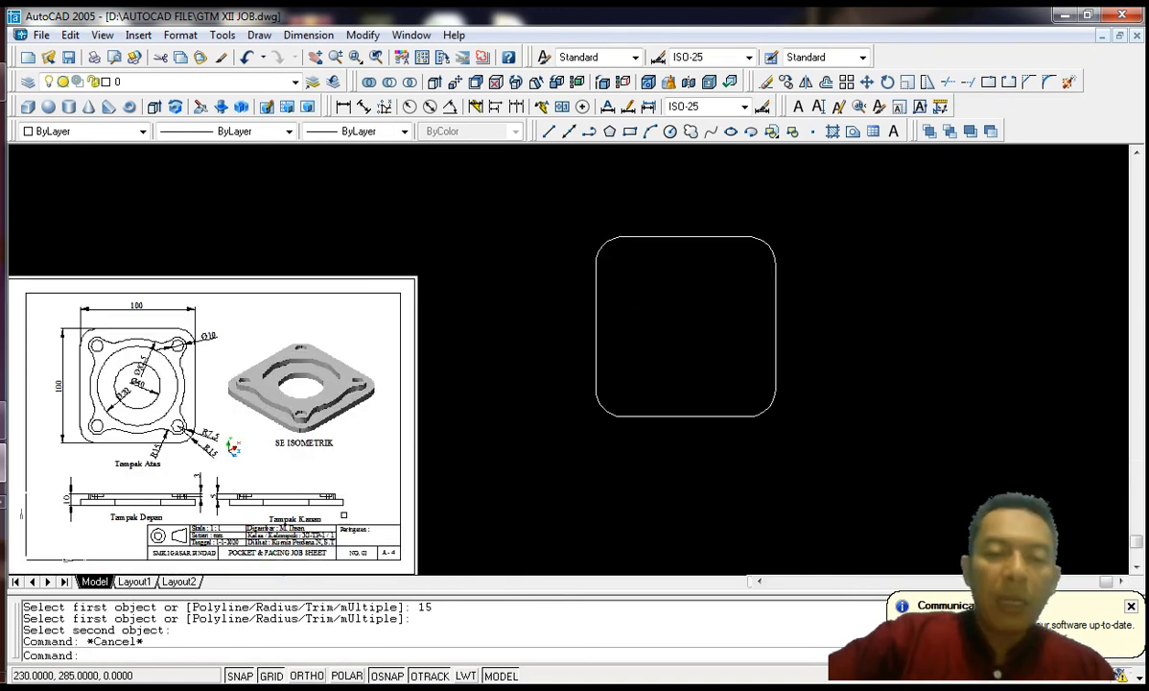
right_click(236, 676)
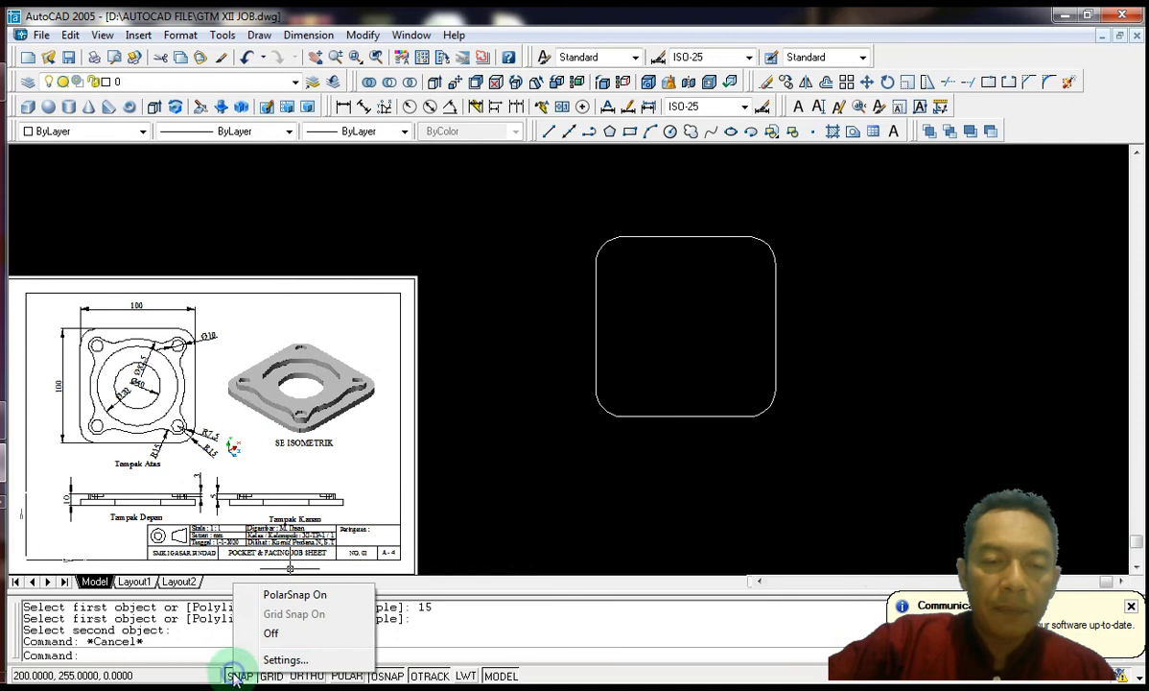
click(272, 633)
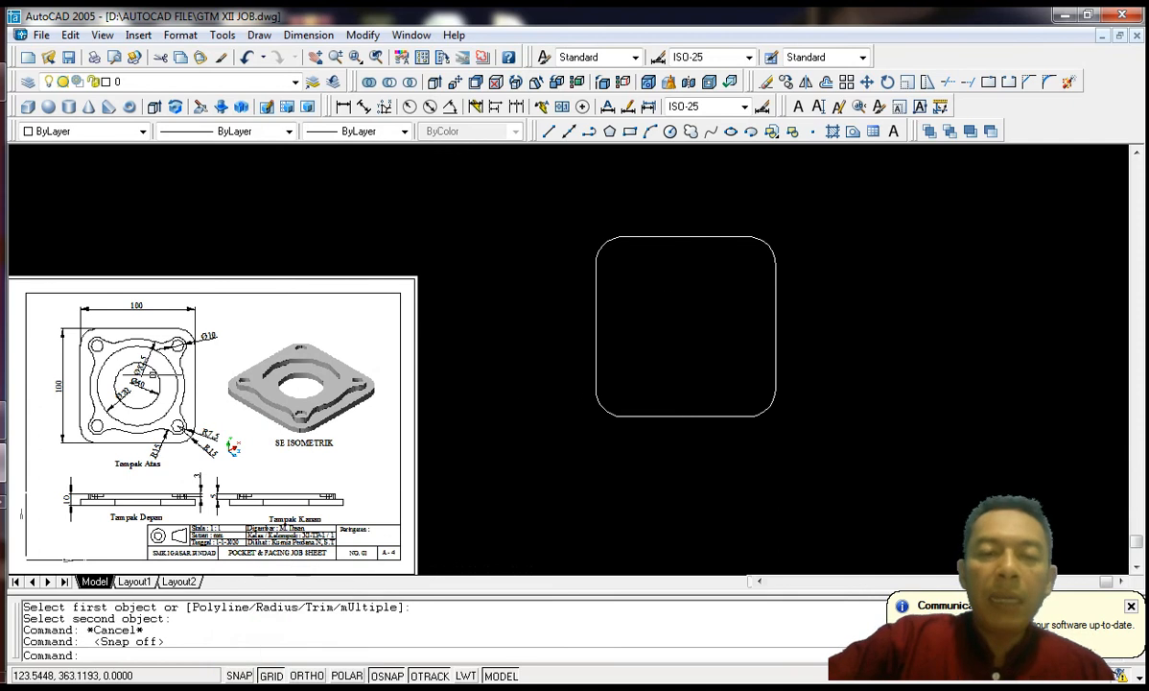
Step: Examine the diameters of the concentric circles at the centre of the job sheet's top view
scroll(128, 389, up, 3)
middle_drag(281, 407, 472, 436)
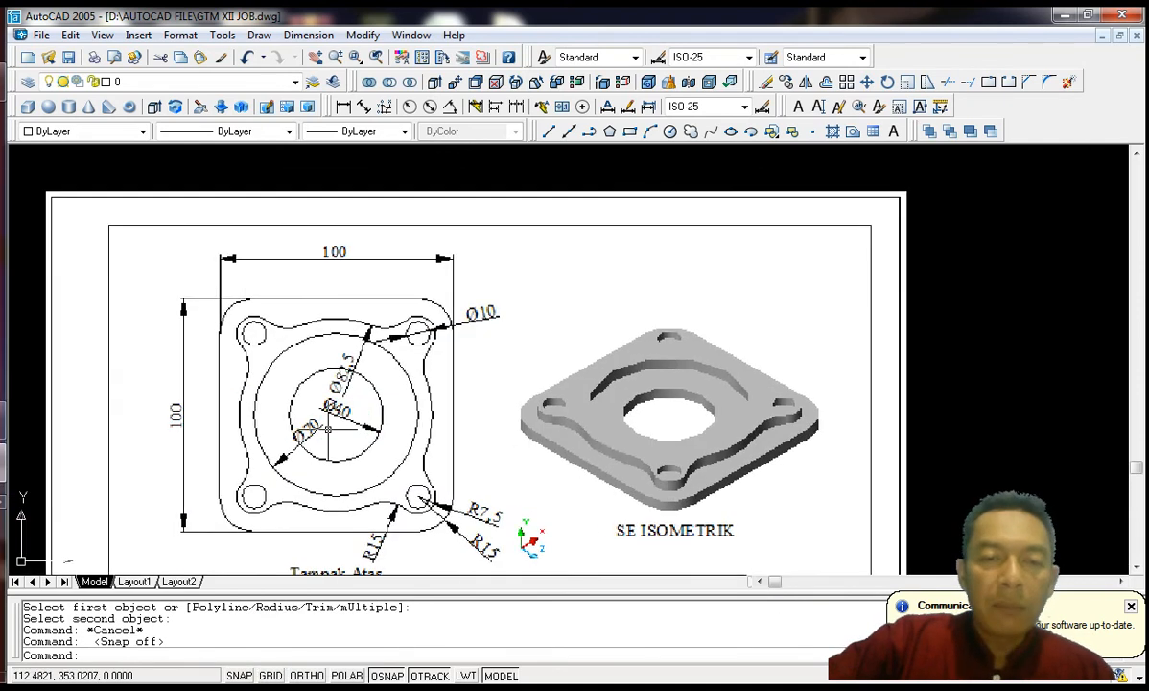
scroll(337, 406, up, 2)
middle_drag(329, 413, 331, 386)
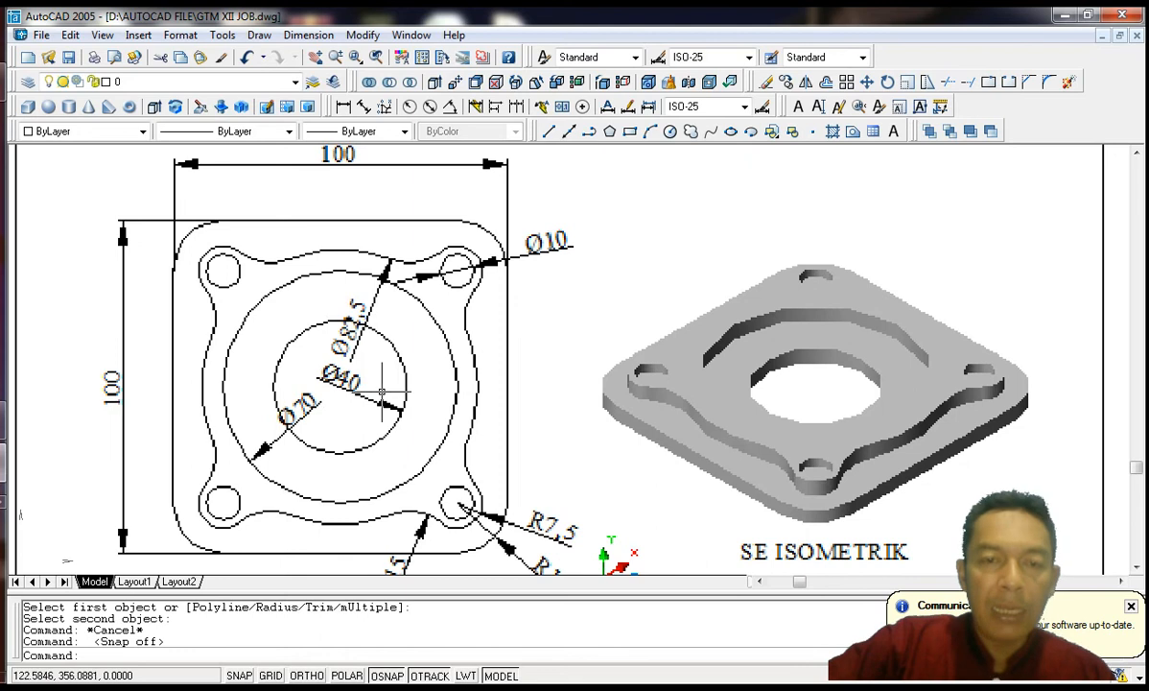
Step: Draw a vertical centre line between the midpoints of the rounded square's upper and lower edges
scroll(353, 408, up, 1)
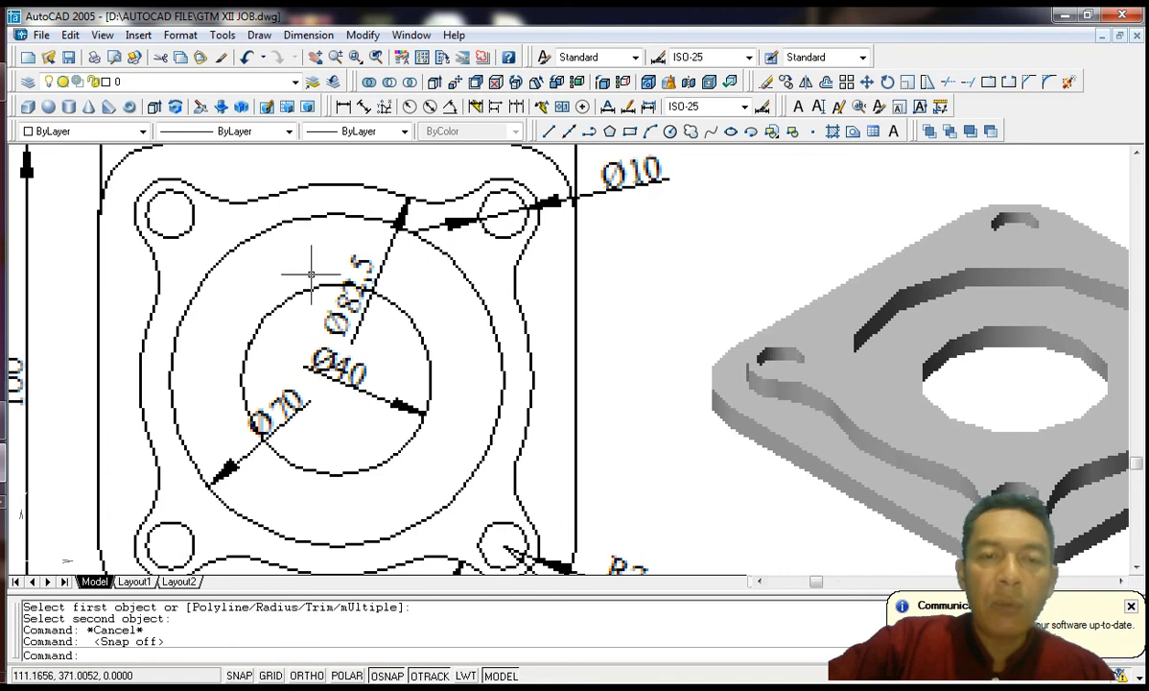
scroll(308, 288, down, 3)
middle_drag(744, 313, 350, 432)
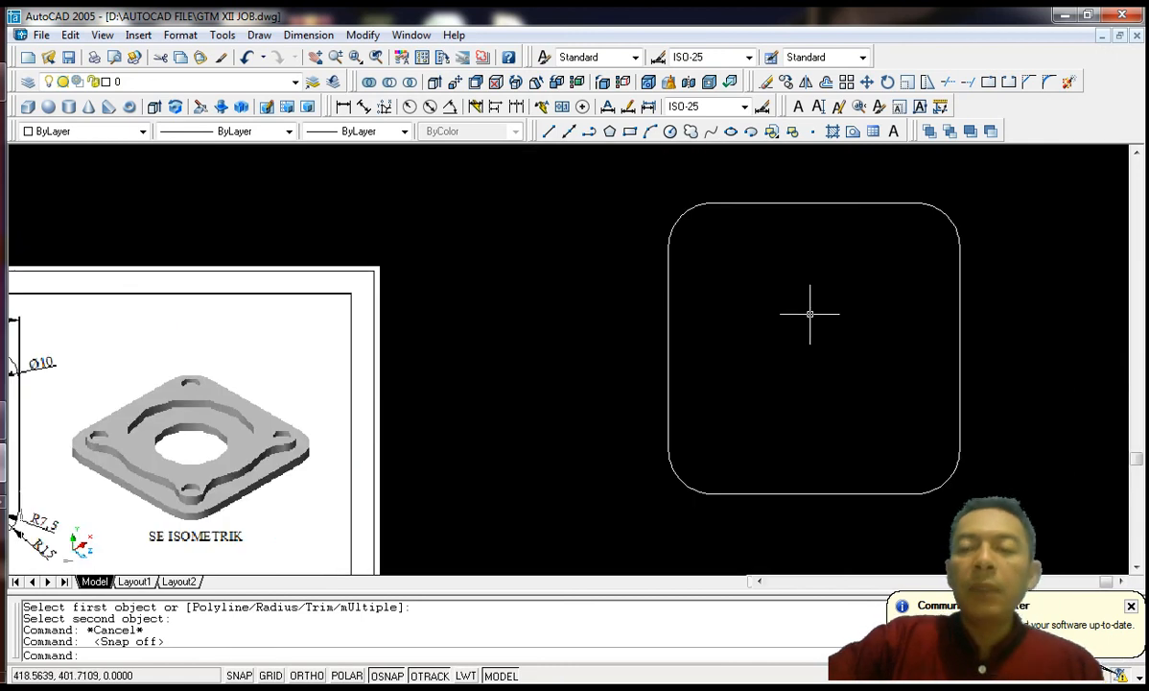
middle_drag(840, 307, 743, 284)
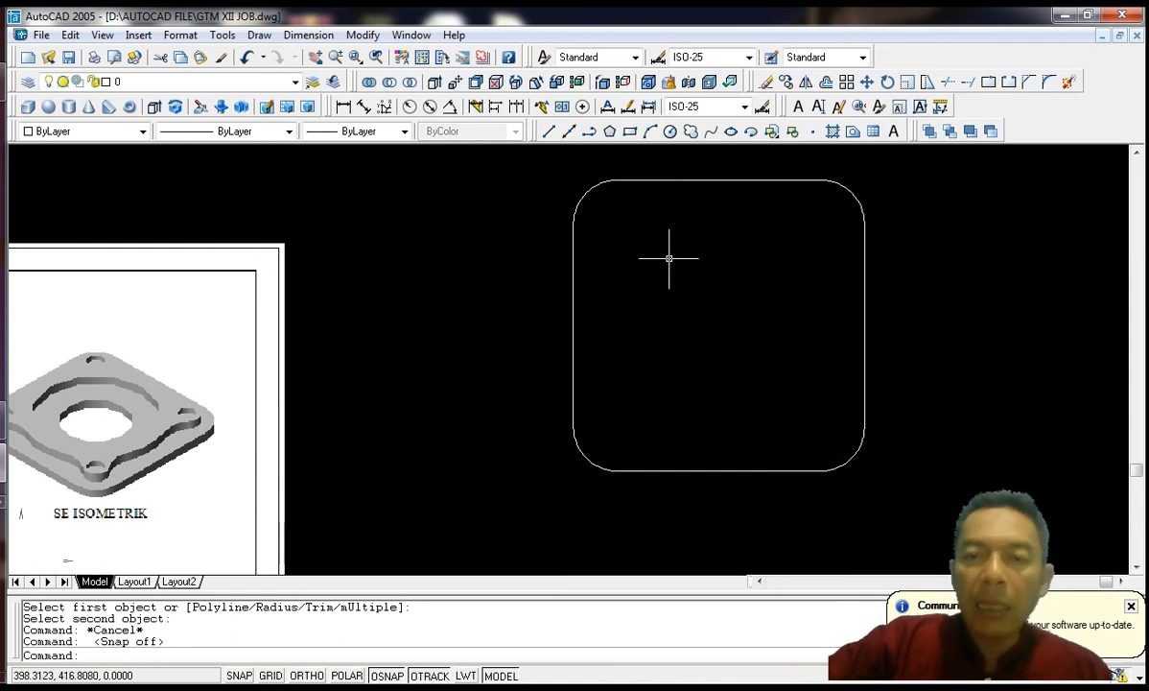
click(550, 133)
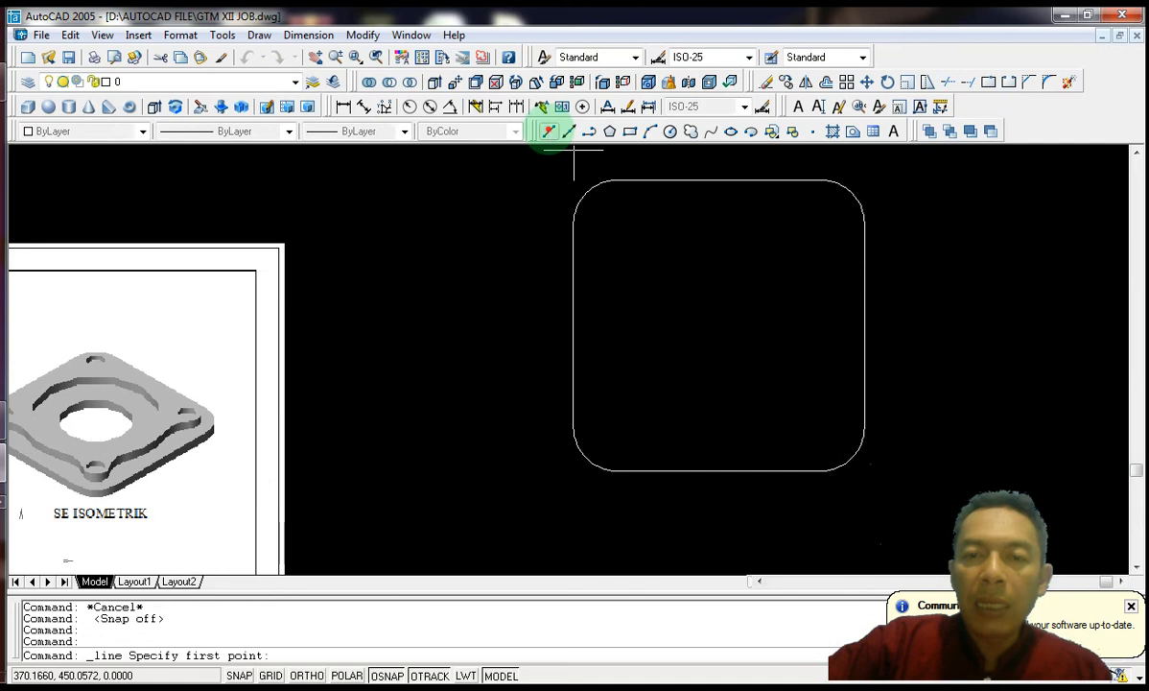
click(718, 179)
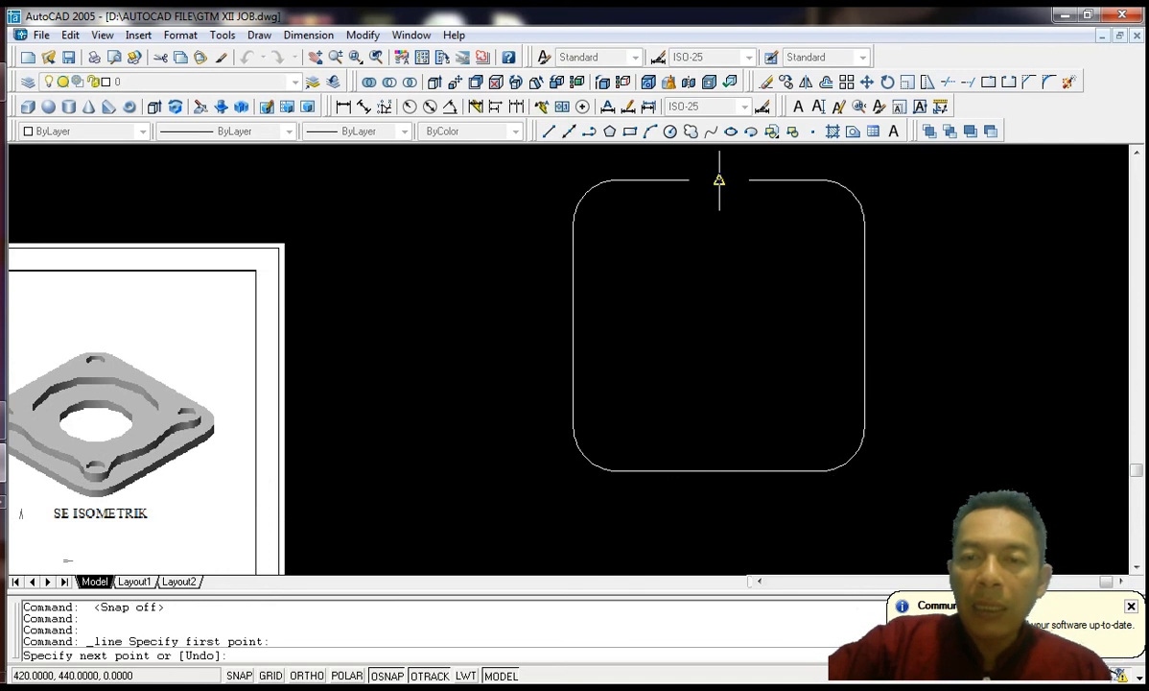
click(719, 470)
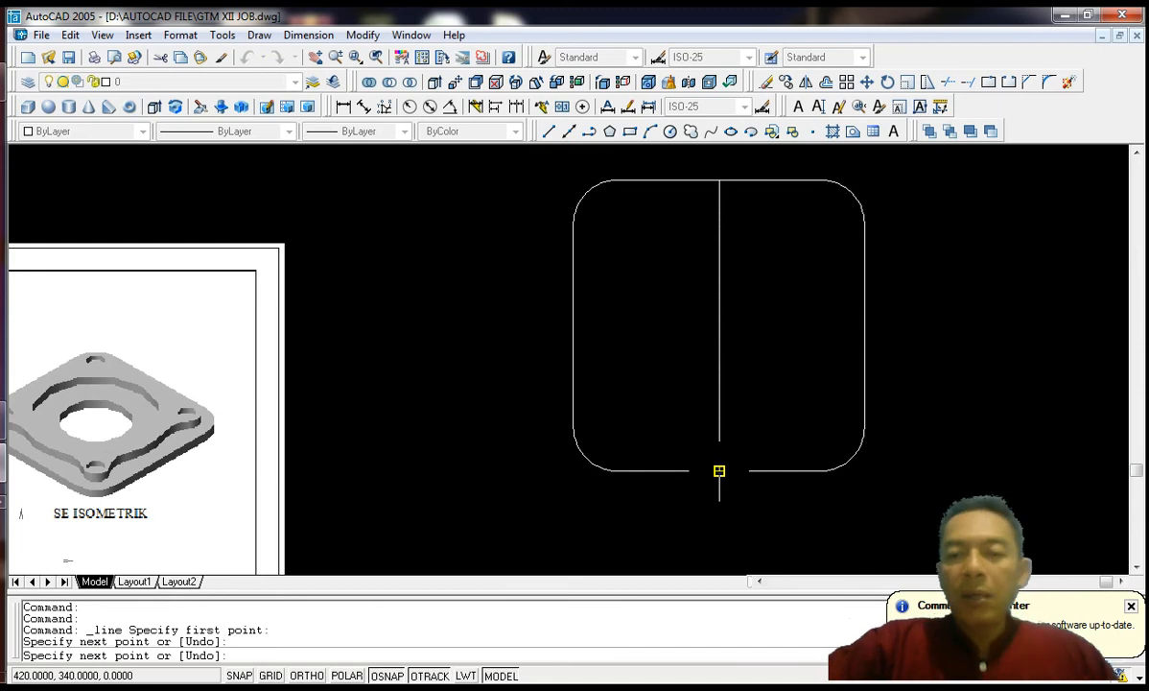
key(Return)
Step: Draw a horizontal centre line between the midpoints of the rounded square's two vertical edges
key(Return)
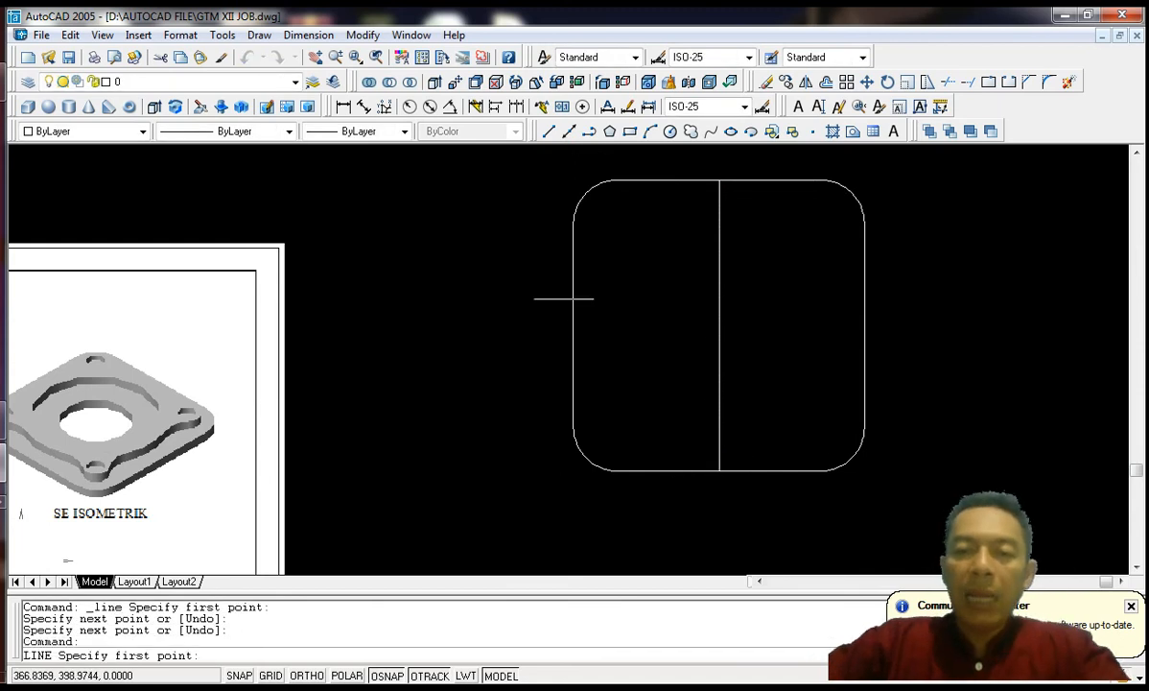
click(573, 326)
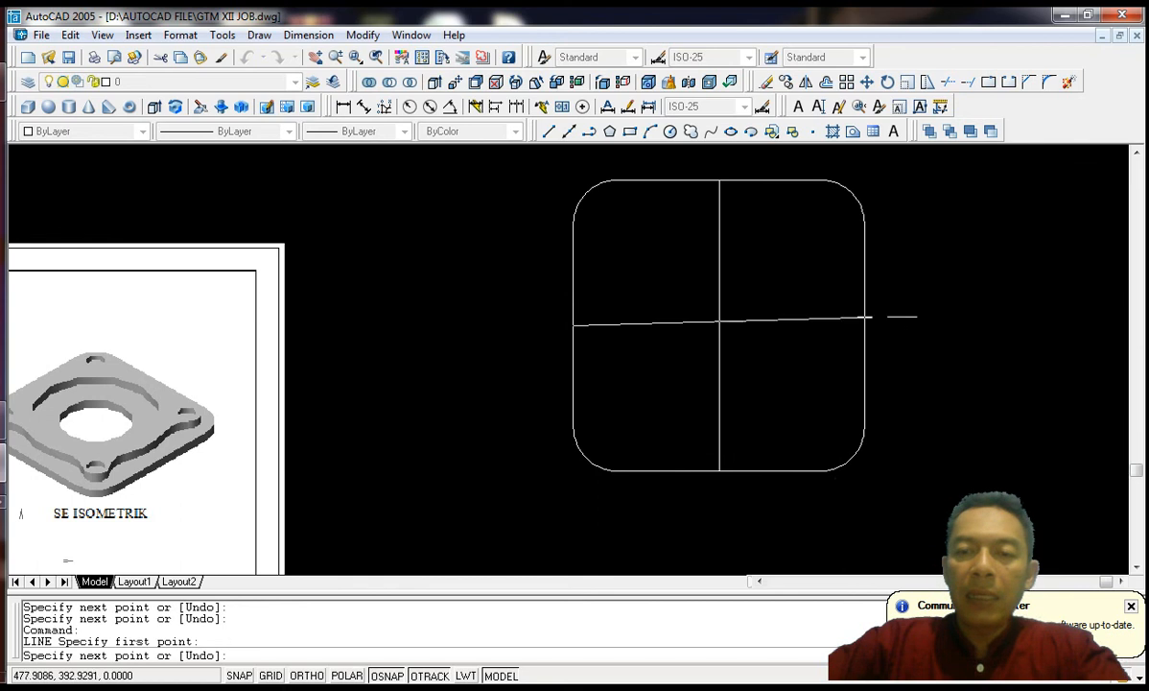
click(864, 326)
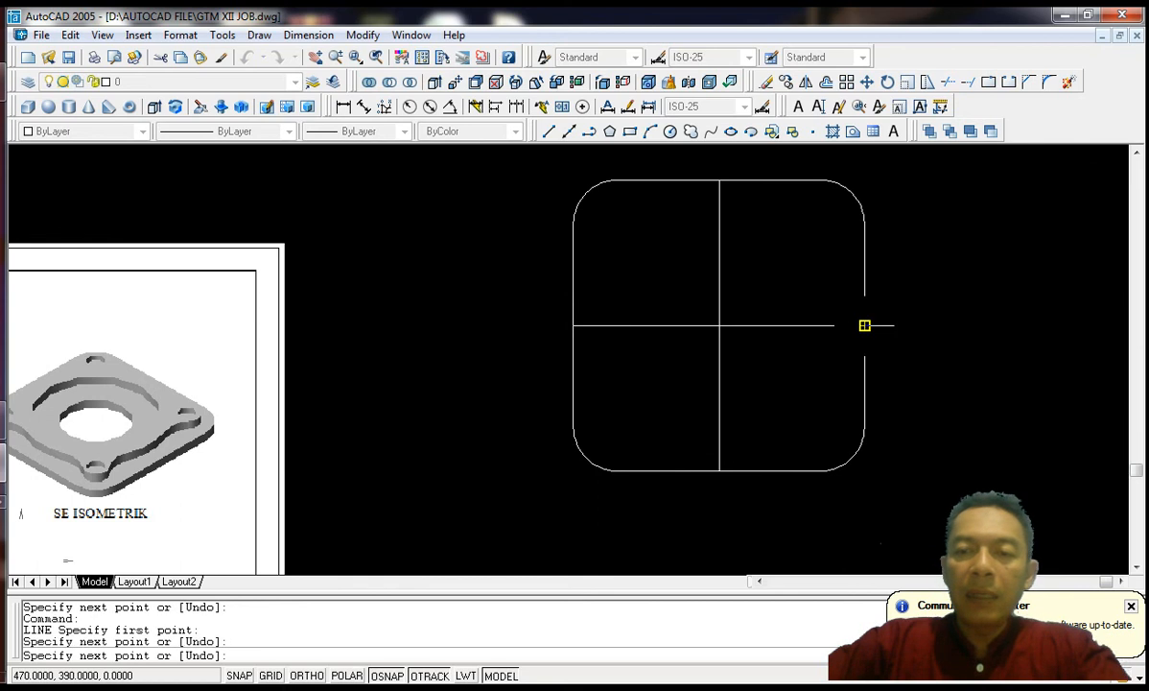
key(Return)
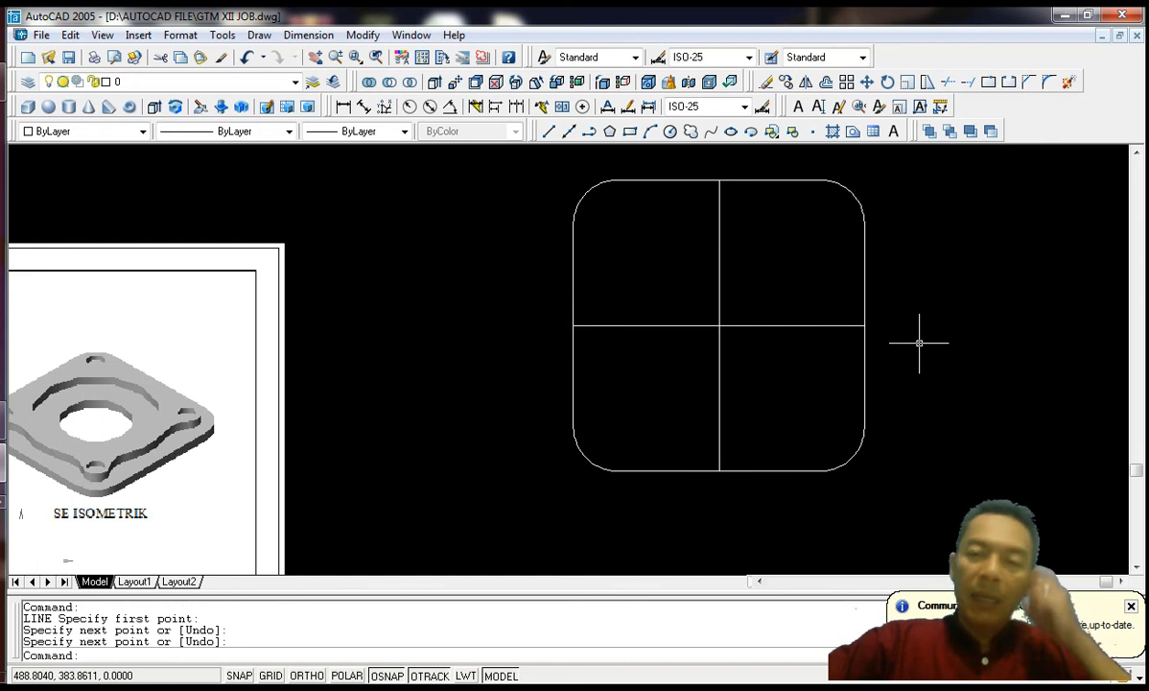
Step: Draw a circle of diameter 40 centred on the intersection of the two centre lines
click(670, 134)
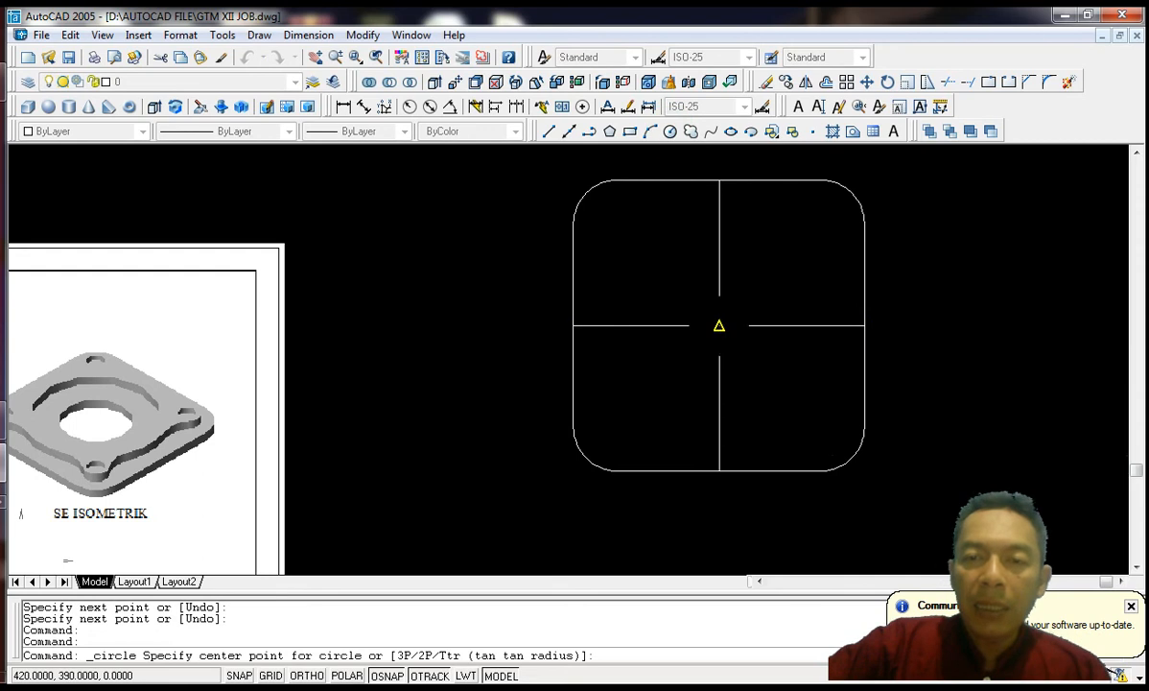
click(719, 326)
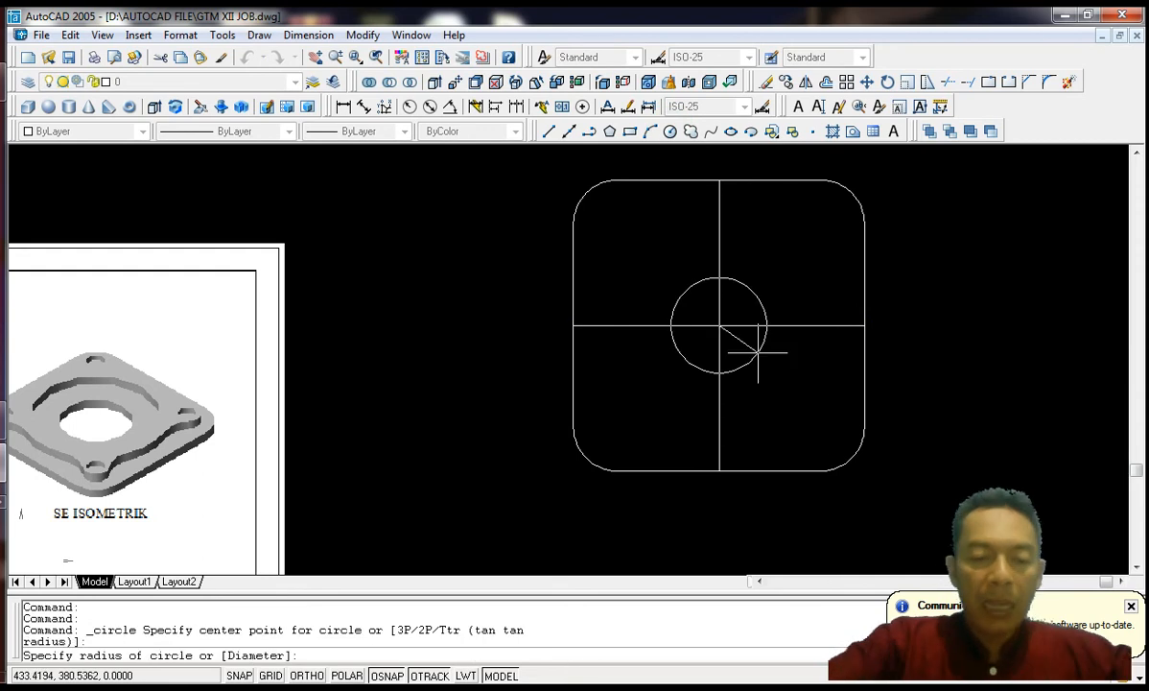
key(Return)
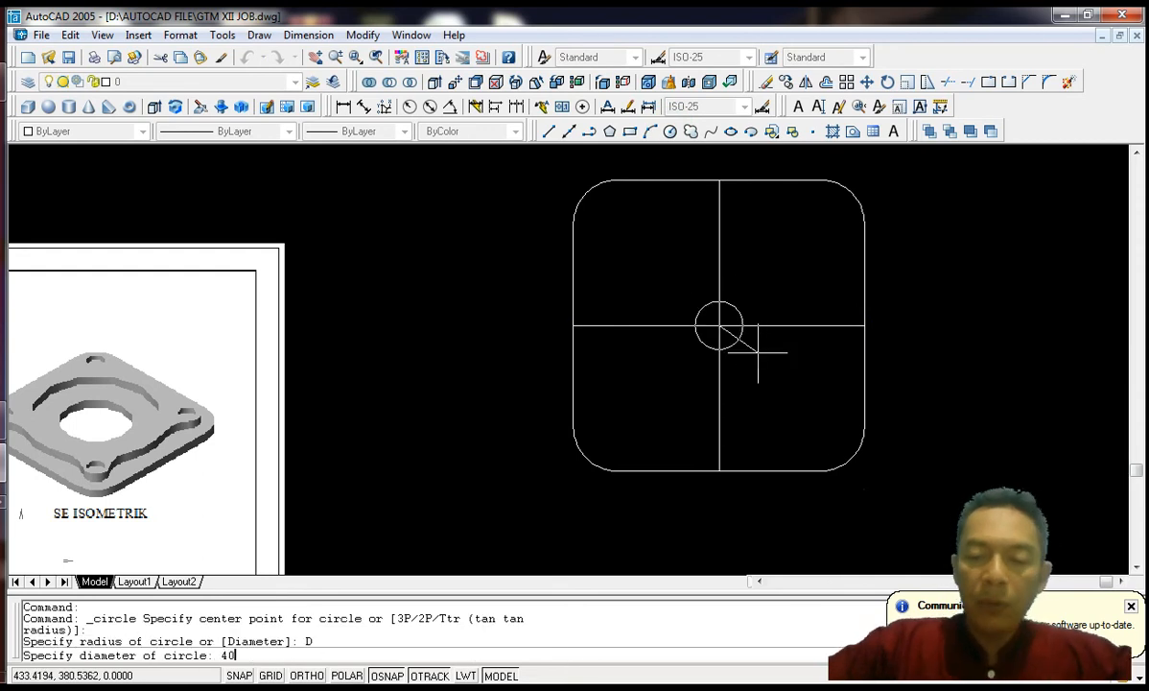
text(40)
key(Return)
Step: Draw a concentric circle of diameter 70 around the plate's centre
key(Return)
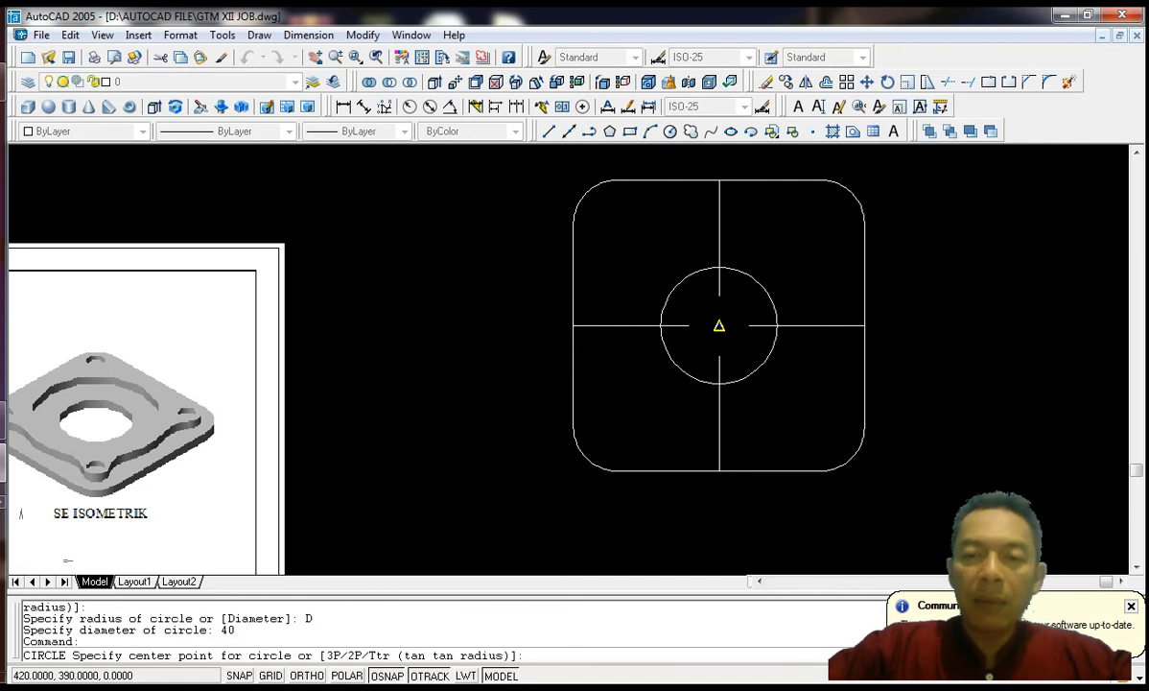
click(719, 326)
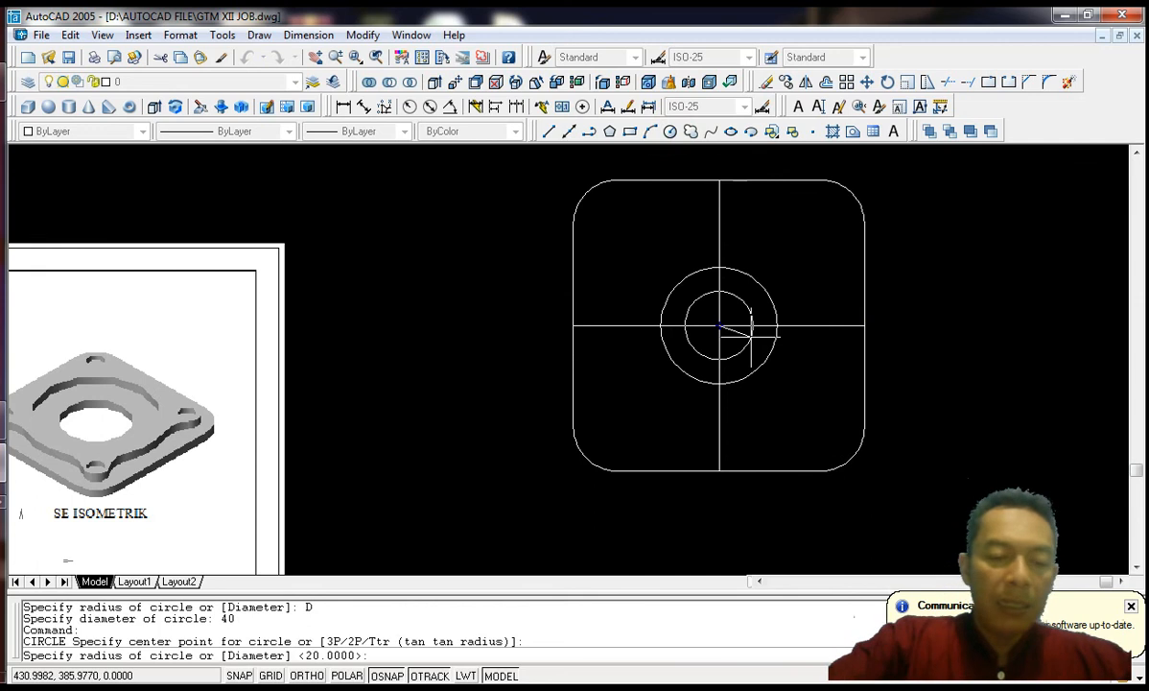
text(D)
key(Return)
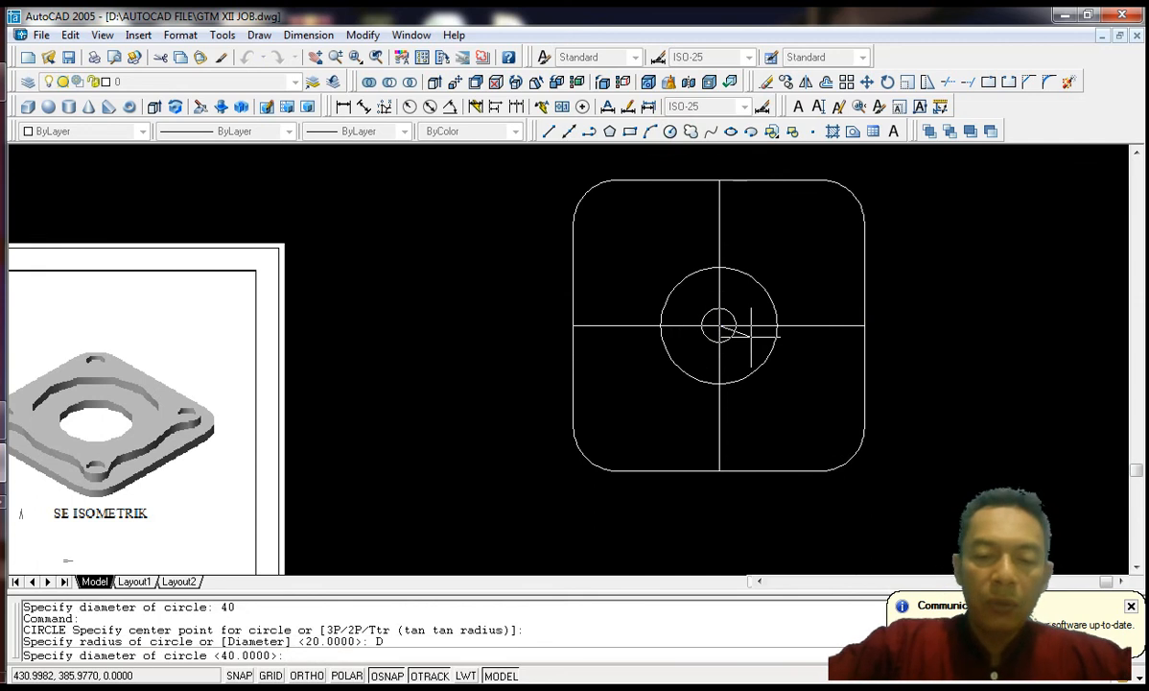
key(Return)
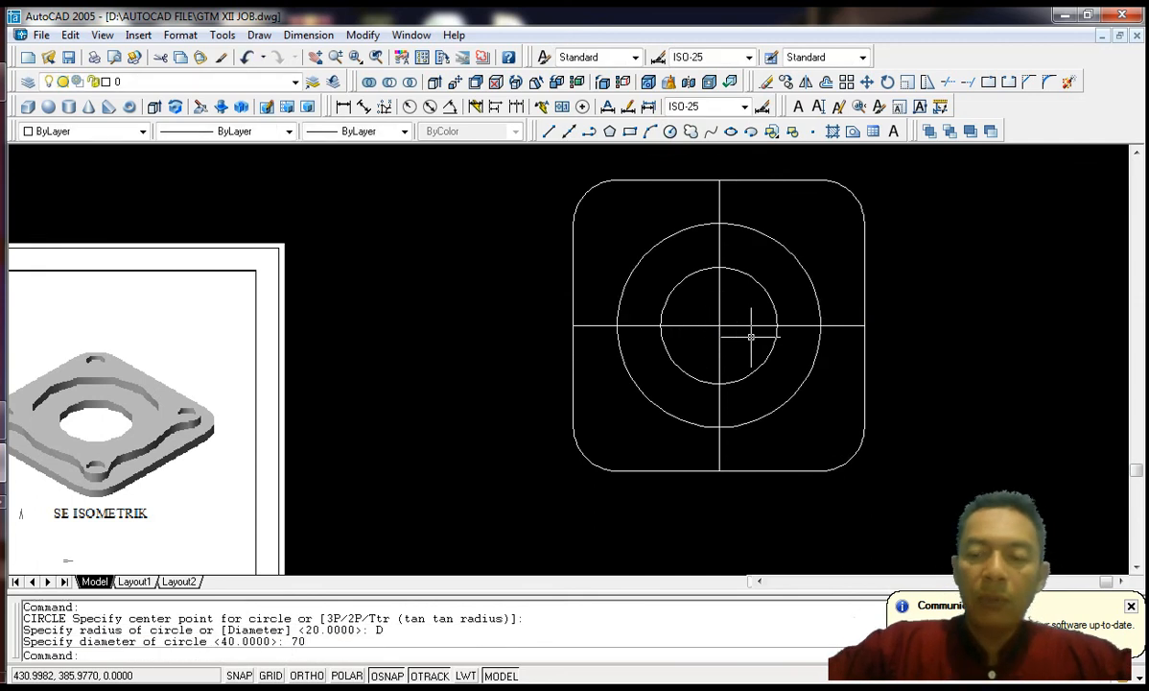
Step: Draw a third concentric circle of diameter 82.5 at the plate's centre
key(Return)
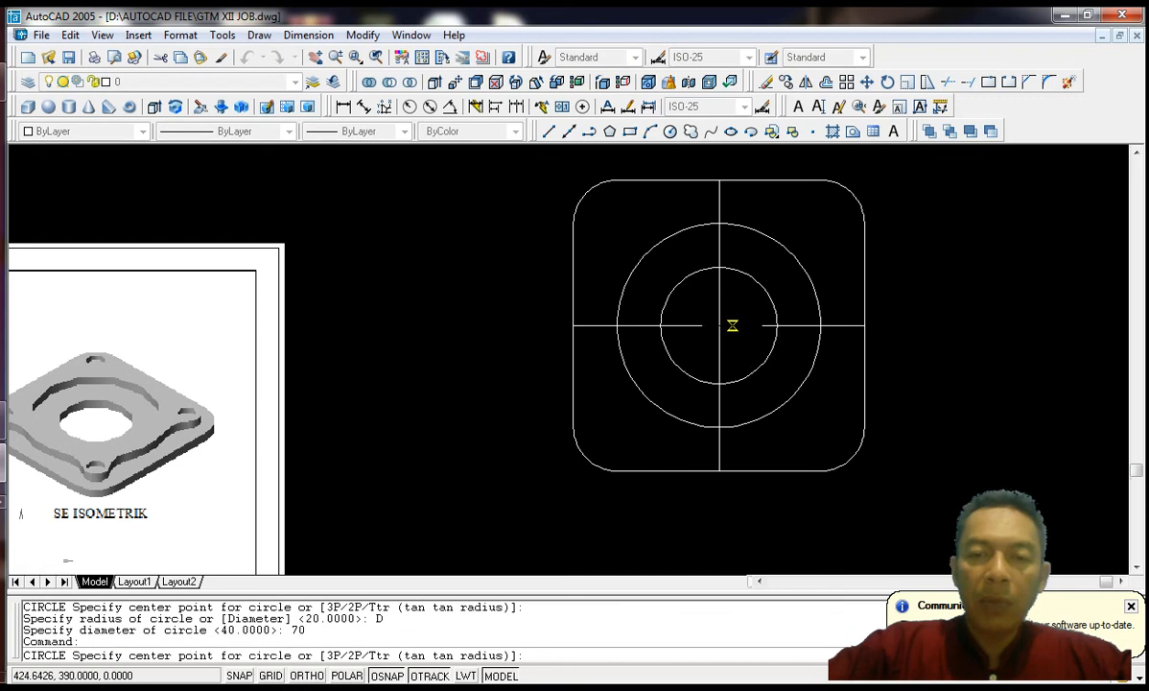
click(720, 326)
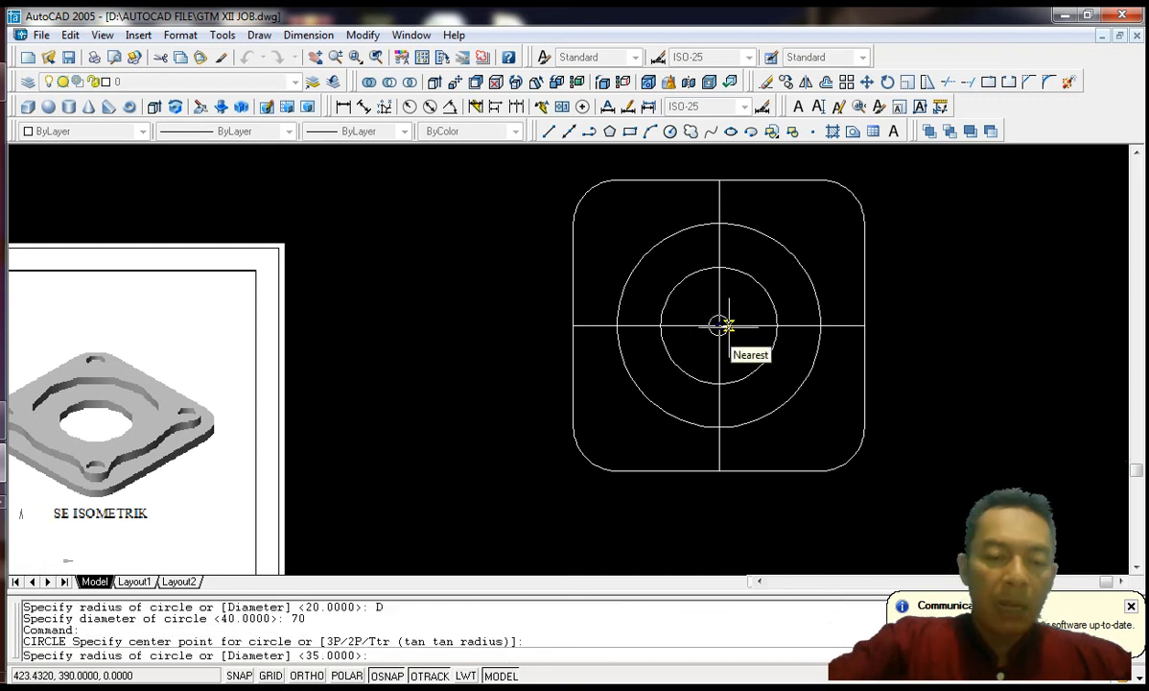
text(D)
key(Return)
text(82.5)
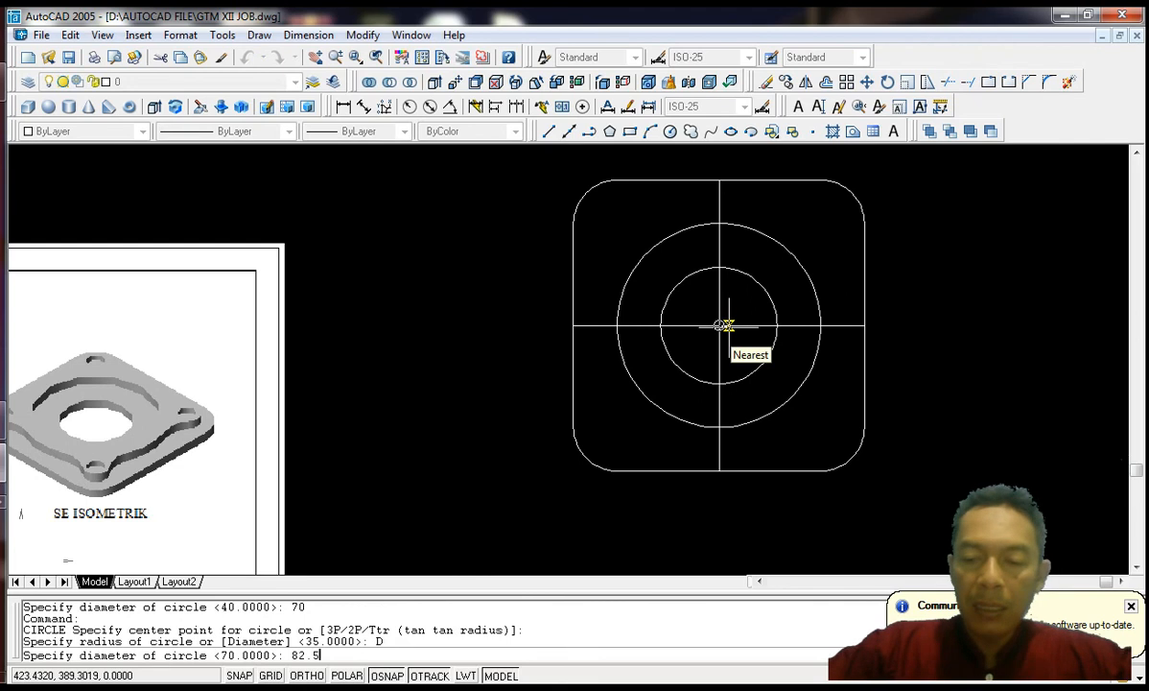
key(Return)
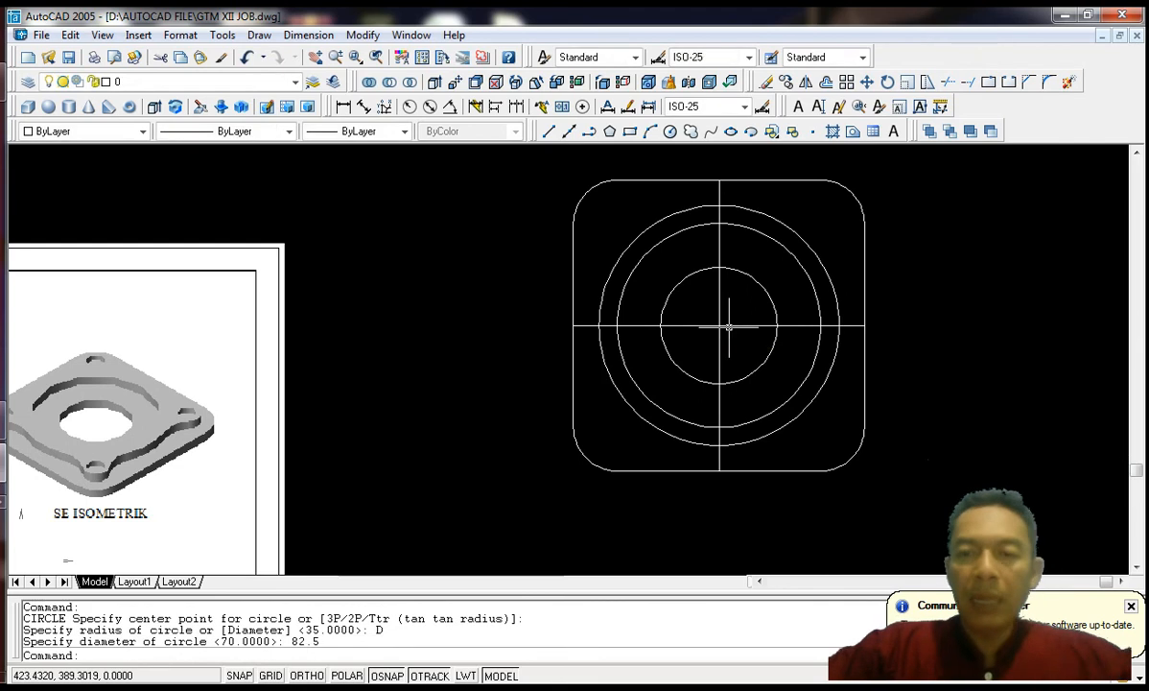
Step: Cut the horizontal and vertical centre lines out of the drawing
click(807, 326)
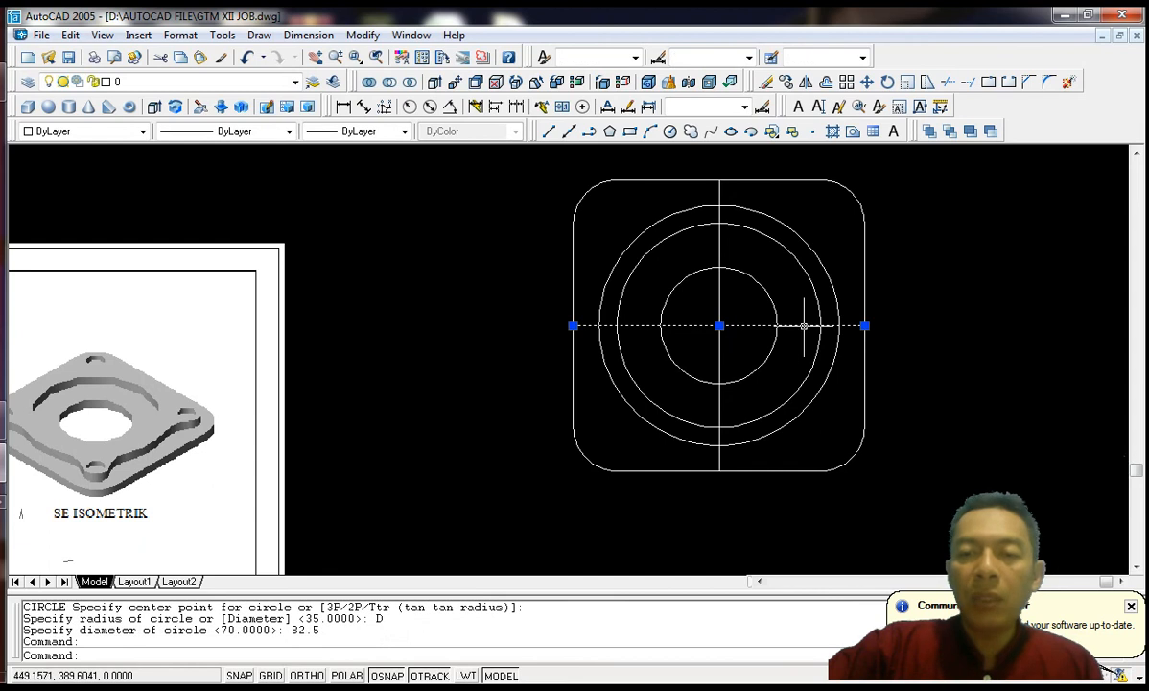
click(719, 246)
right_click(720, 247)
click(764, 291)
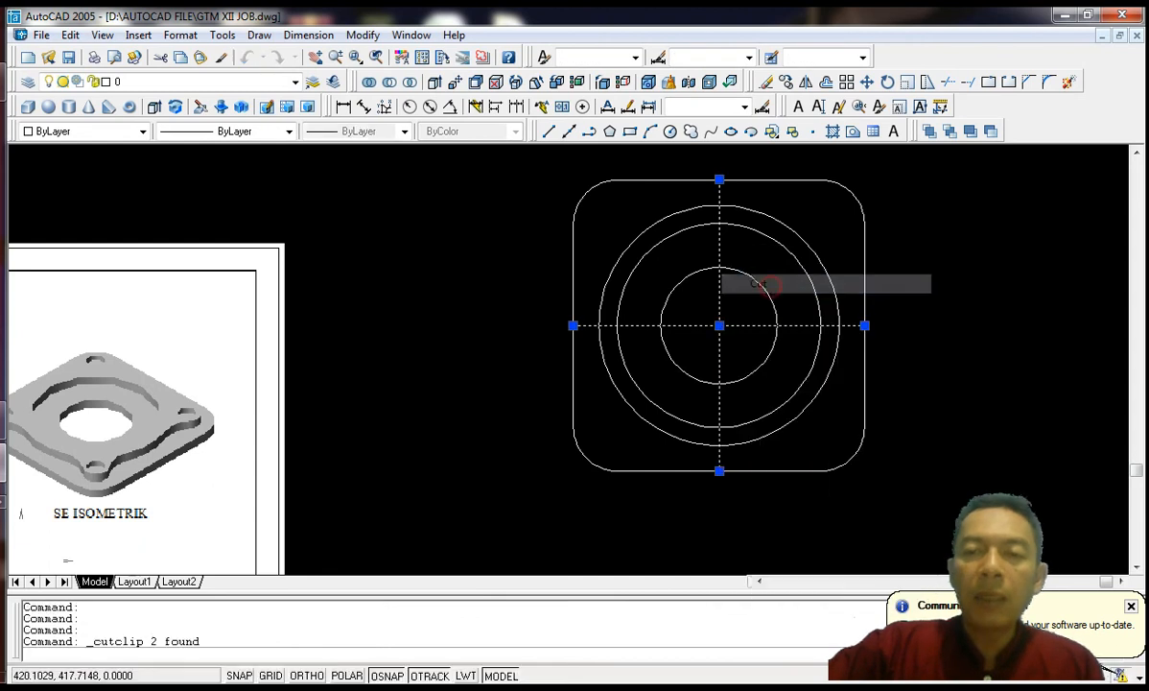
Step: Check the corner hole size on the job sheet and draw a circle of diameter 10 at the upper-right corner arc's centre
scroll(801, 340, down, 3)
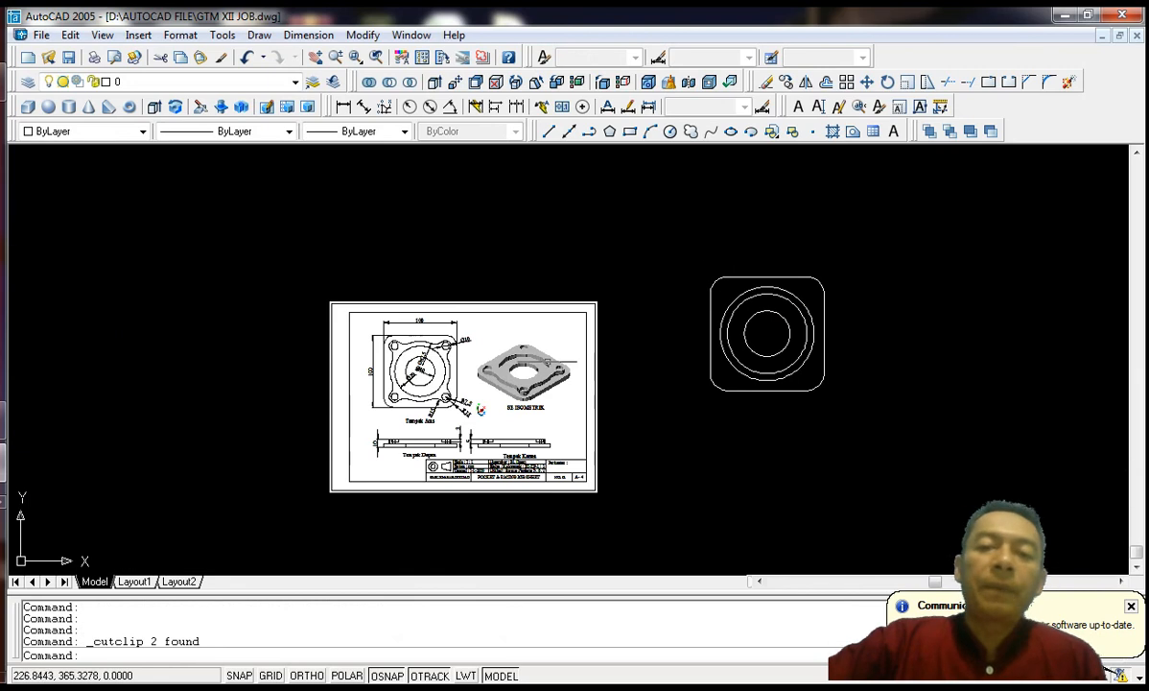
scroll(447, 349, up, 6)
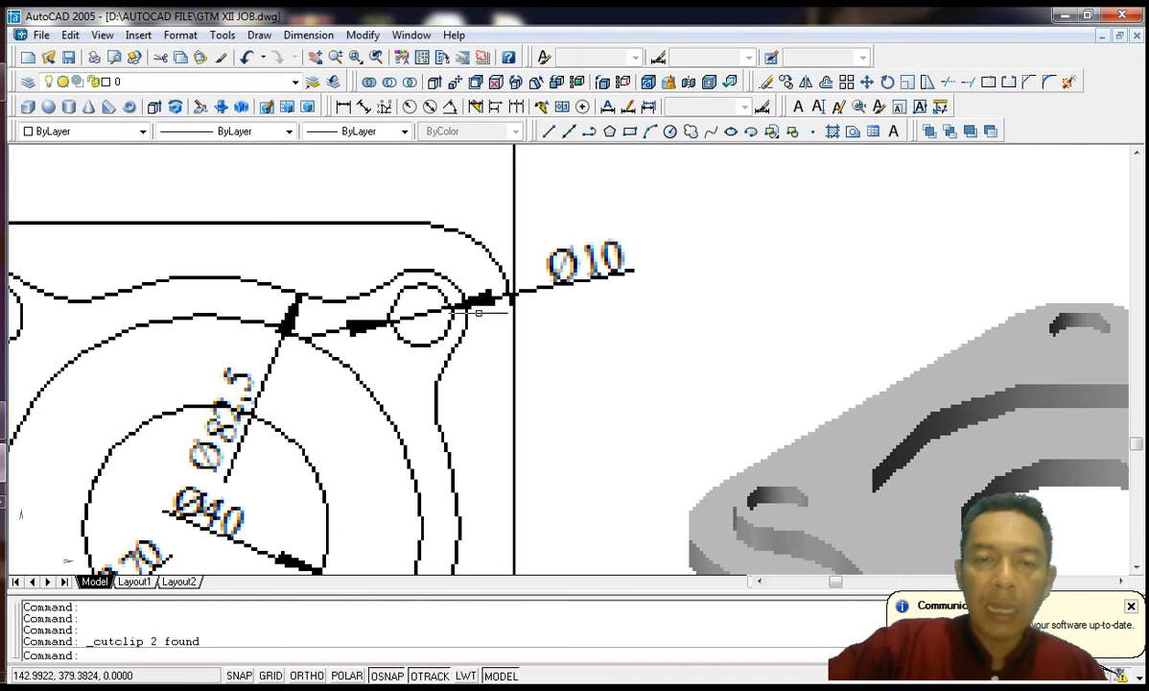
scroll(548, 275, down, 6)
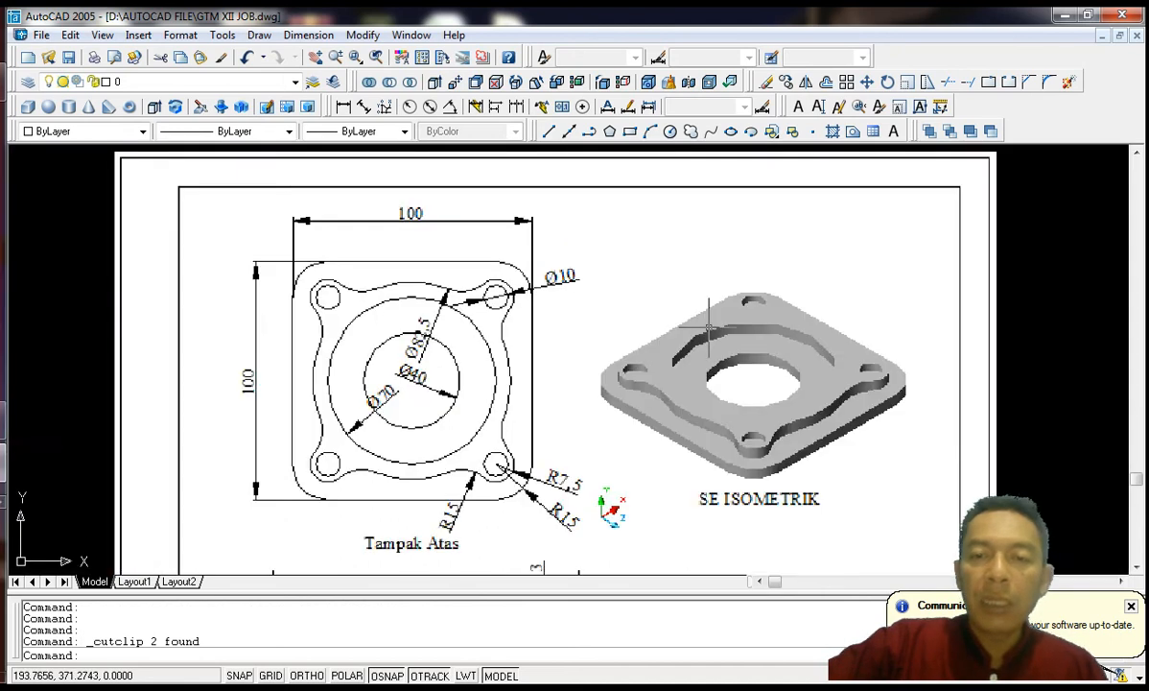
scroll(955, 294, up, 2)
middle_drag(955, 294, 849, 319)
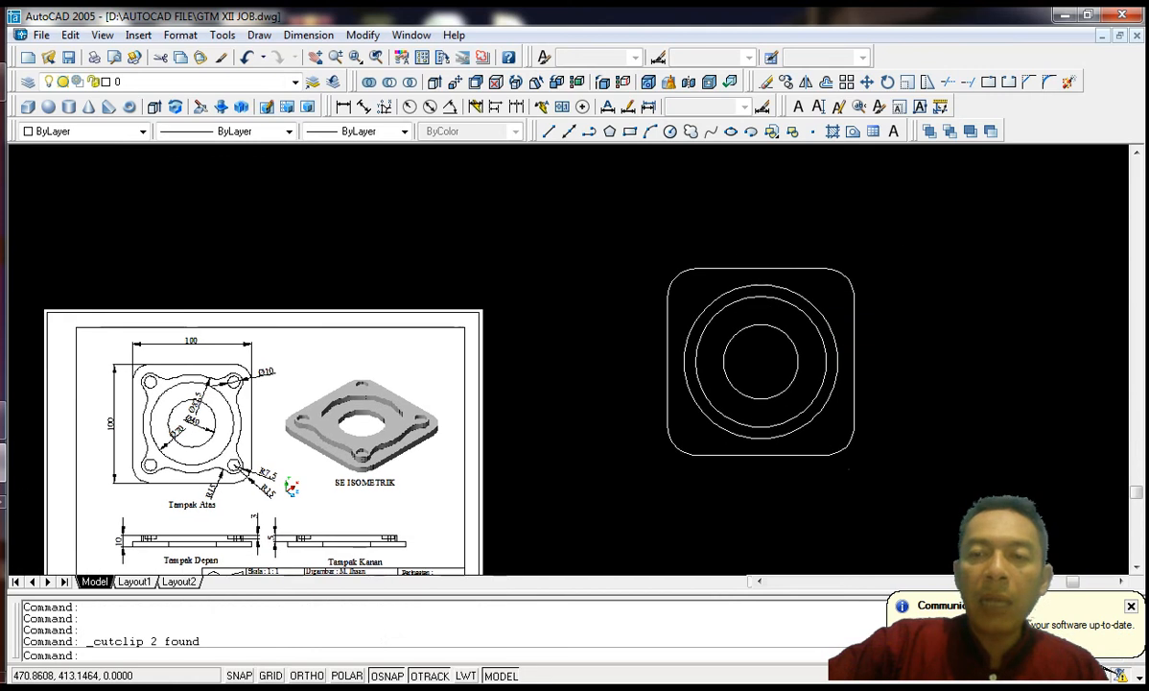
click(669, 131)
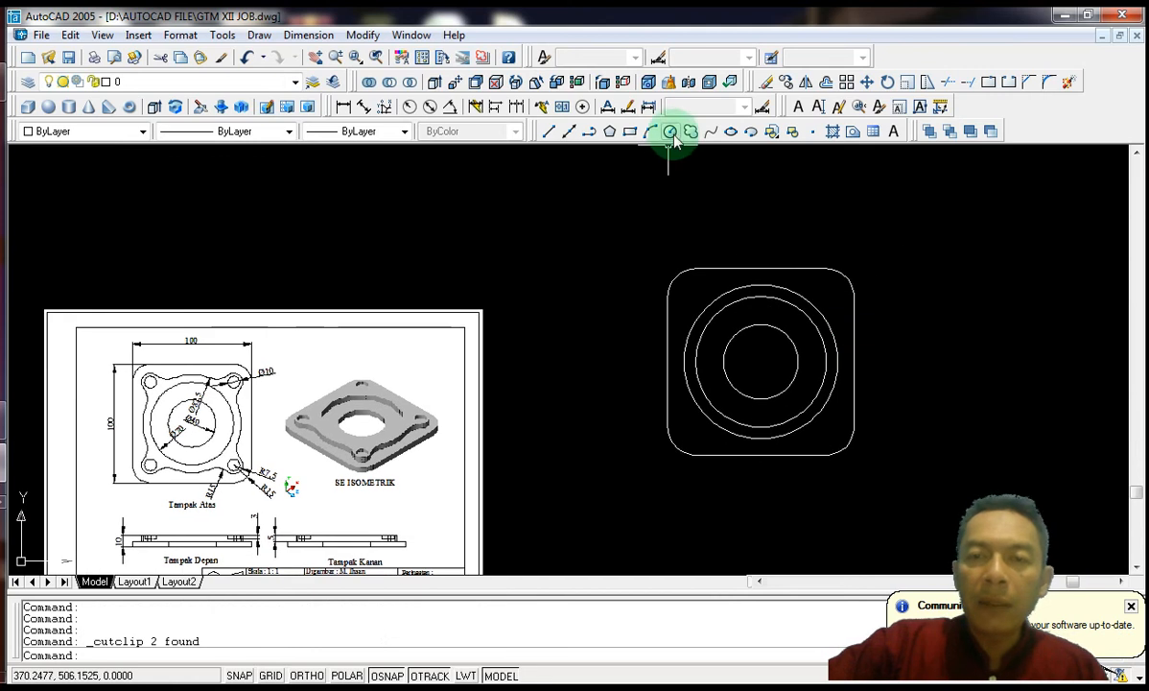
scroll(853, 283, up, 3)
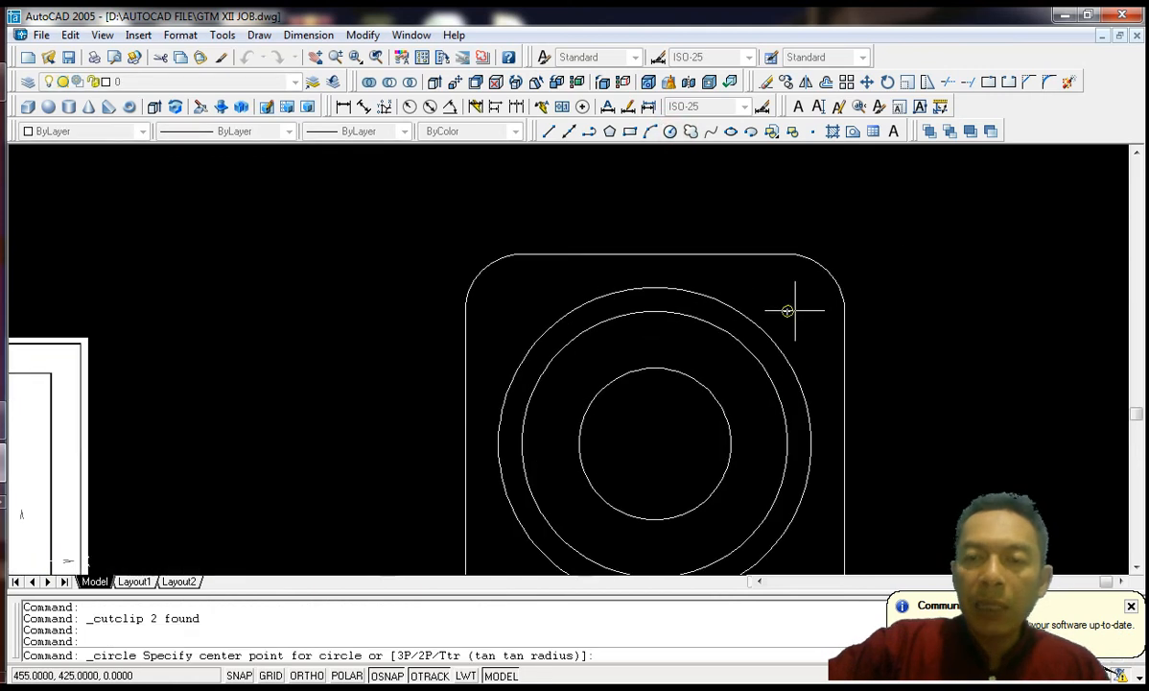
click(787, 311)
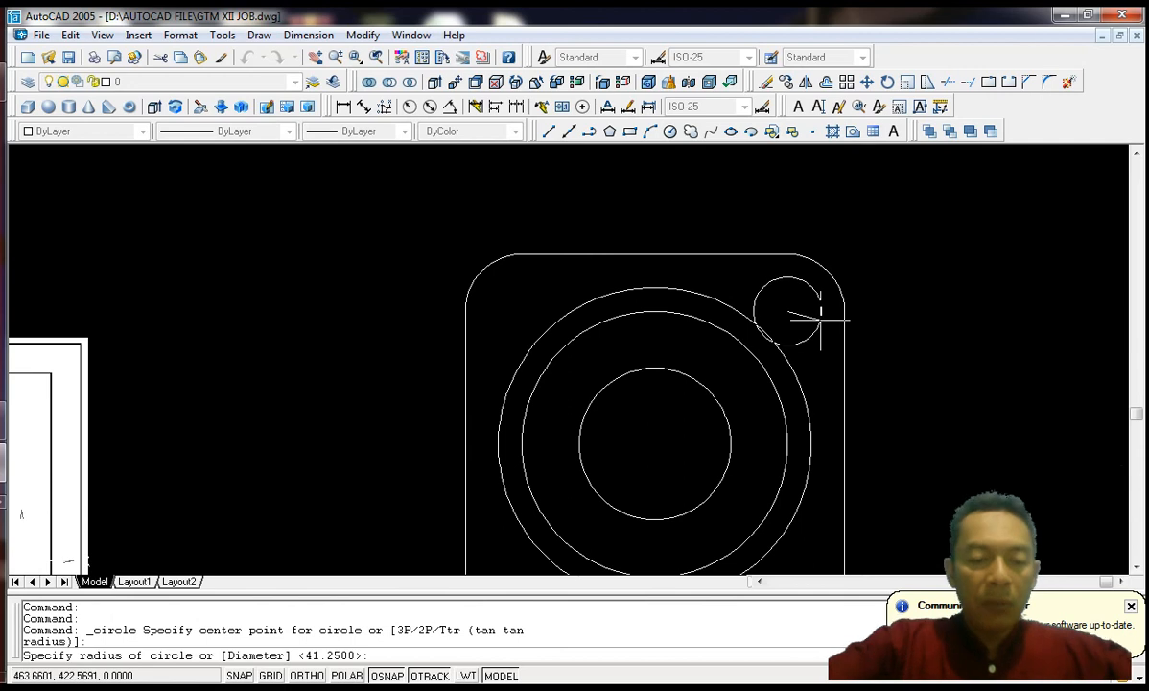
text(D)
key(Return)
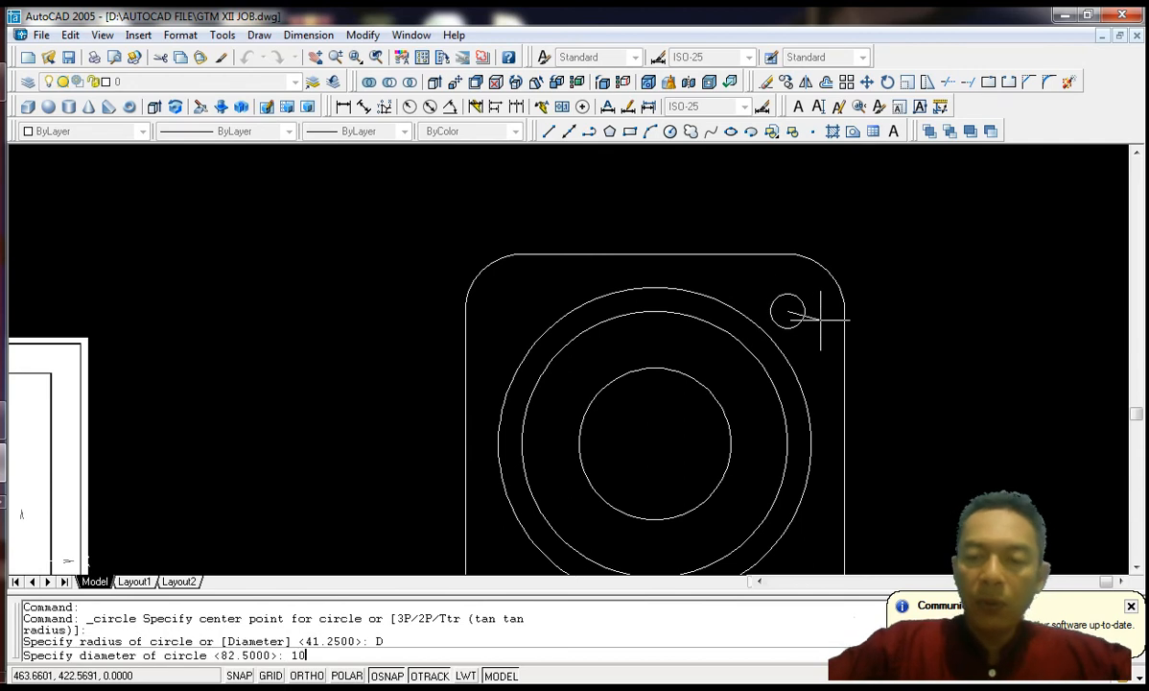
text(10)
key(Return)
Step: Mirror the upper-right corner hole about the plate's vertical centre axis, keeping the original
scroll(842, 237, down, 2)
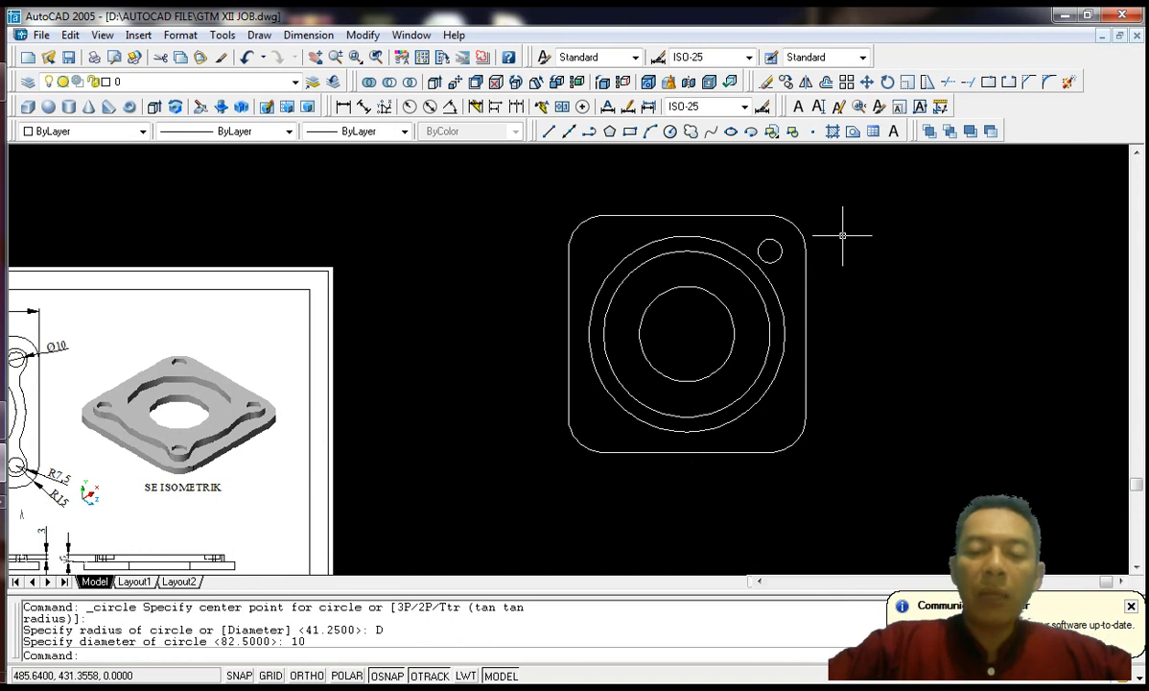
text(mirro)
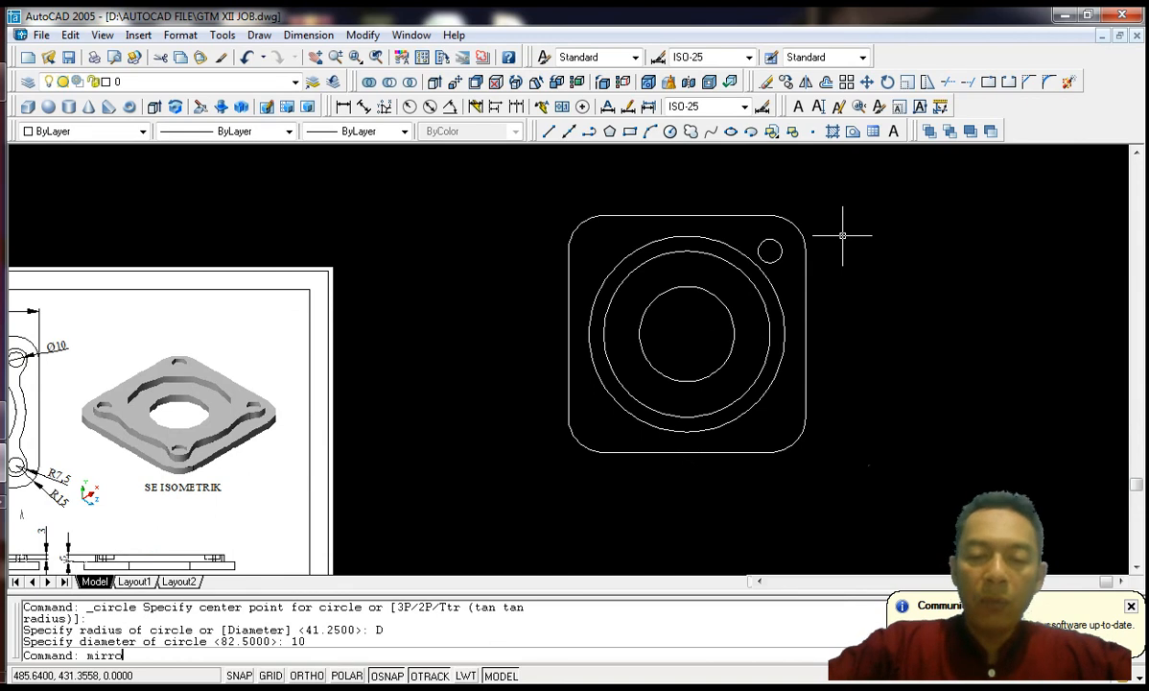
text(r)
key(Return)
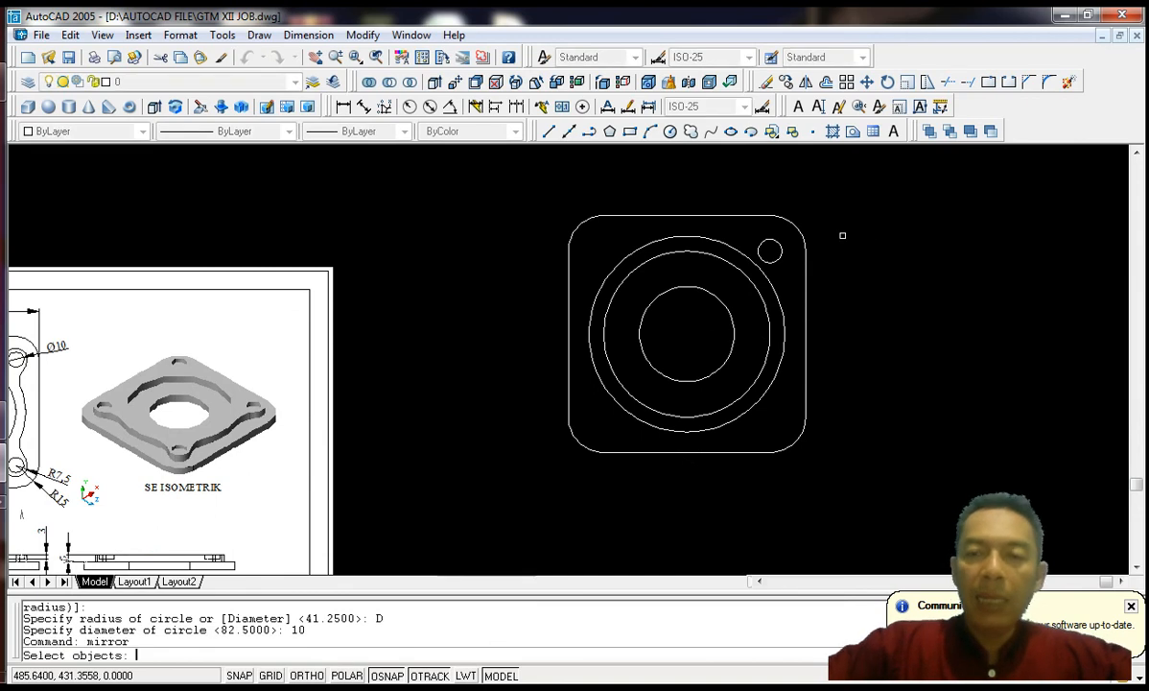
click(780, 252)
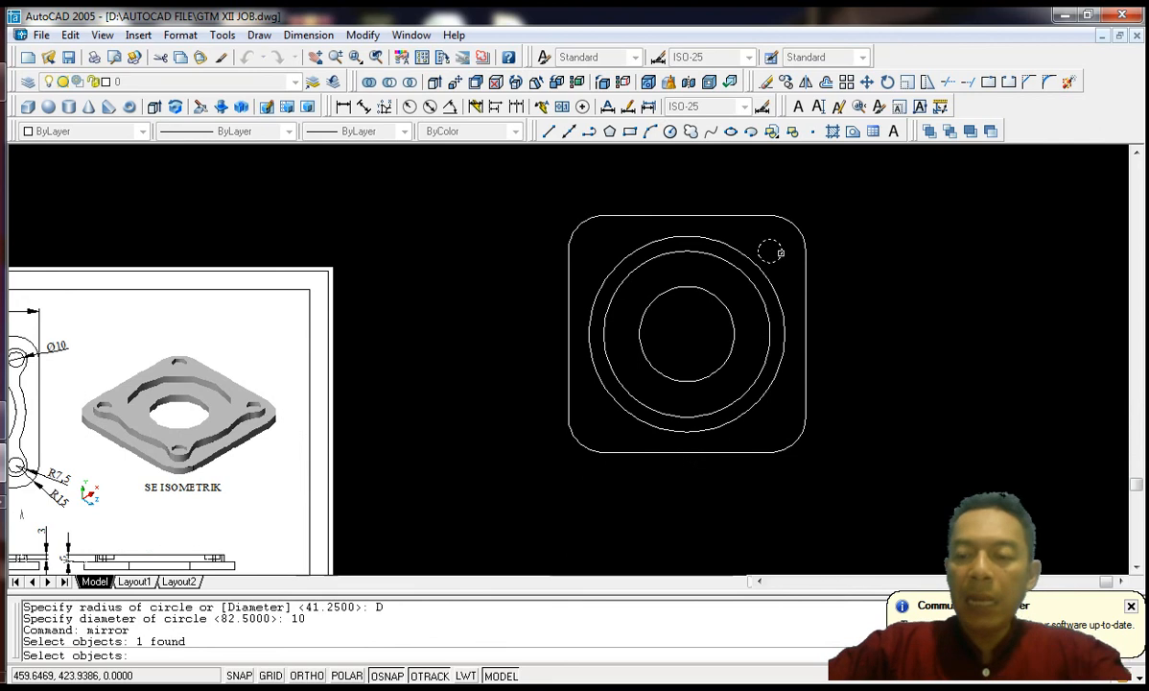
key(Return)
click(687, 215)
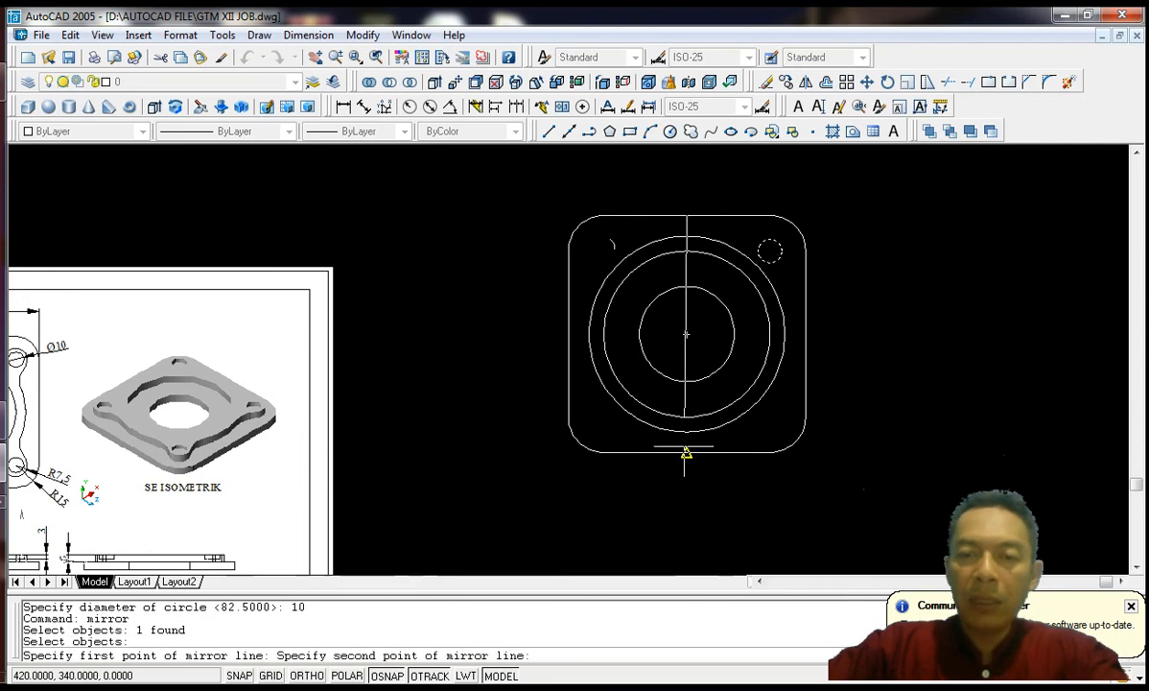
click(687, 451)
key(Return)
Step: Mirror both upper corner holes about the plate's horizontal centre axis, keeping the originals
key(Return)
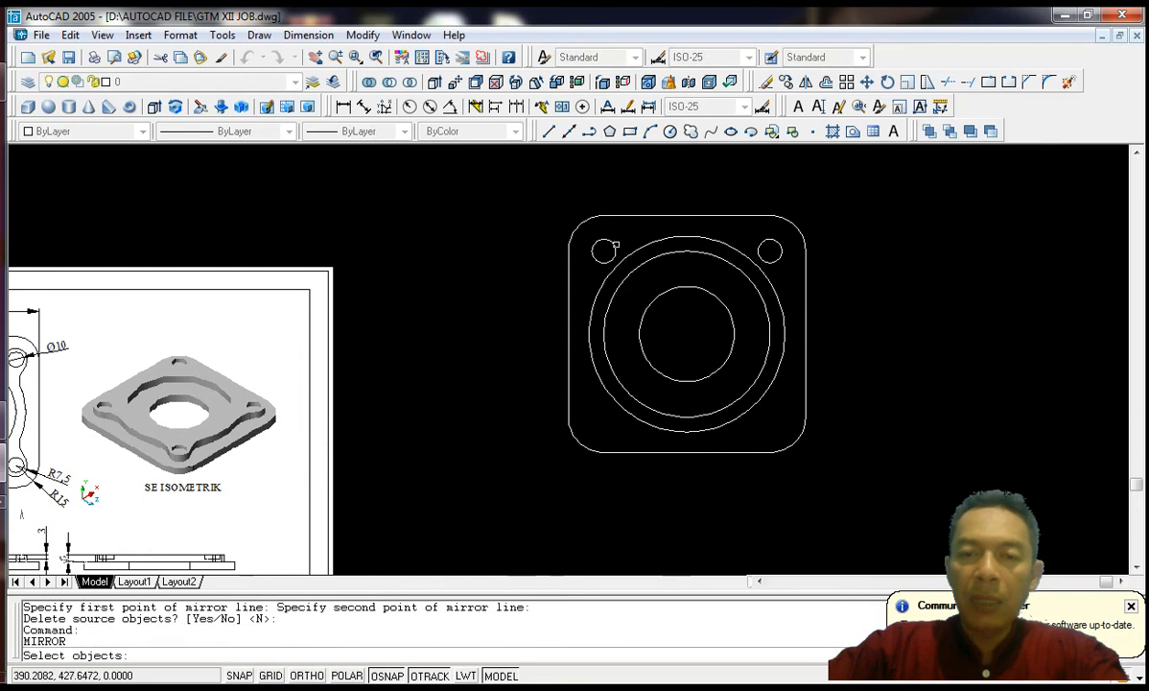
click(613, 245)
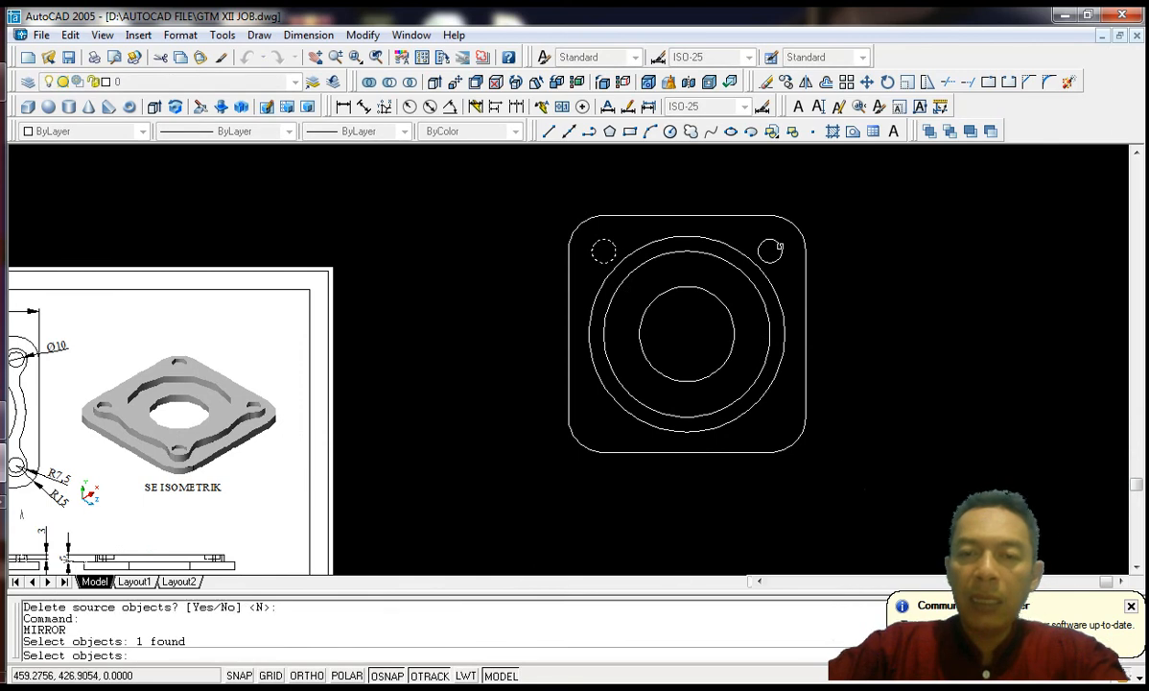
click(779, 247)
key(Return)
click(569, 334)
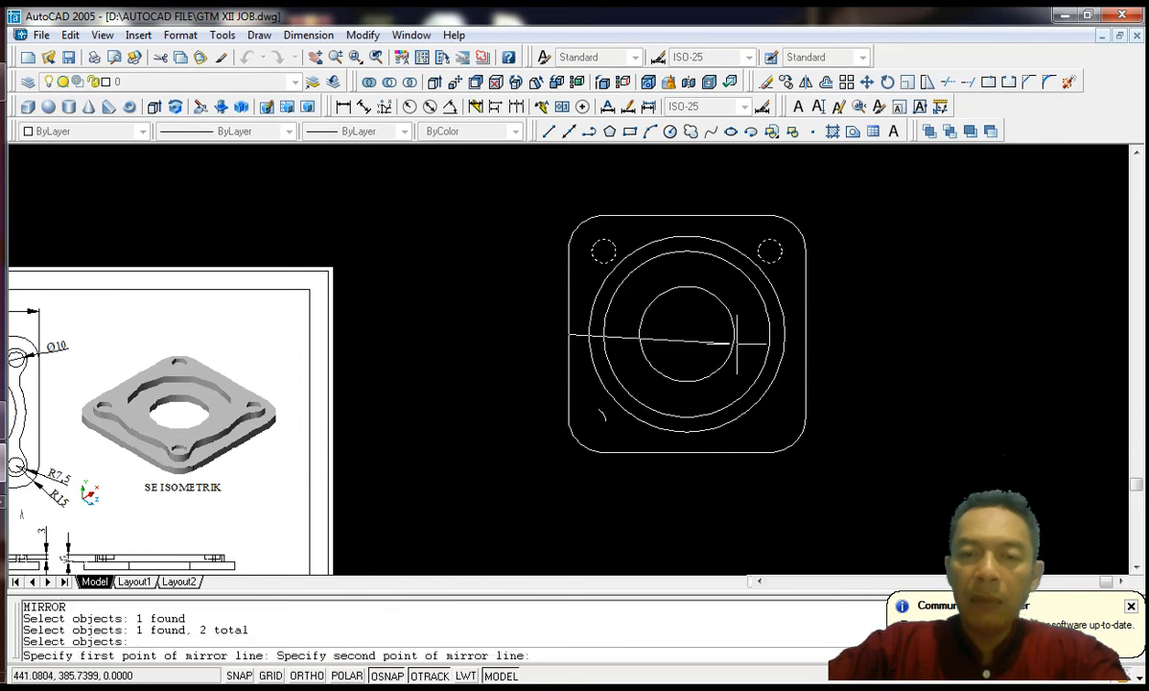
click(803, 332)
key(Return)
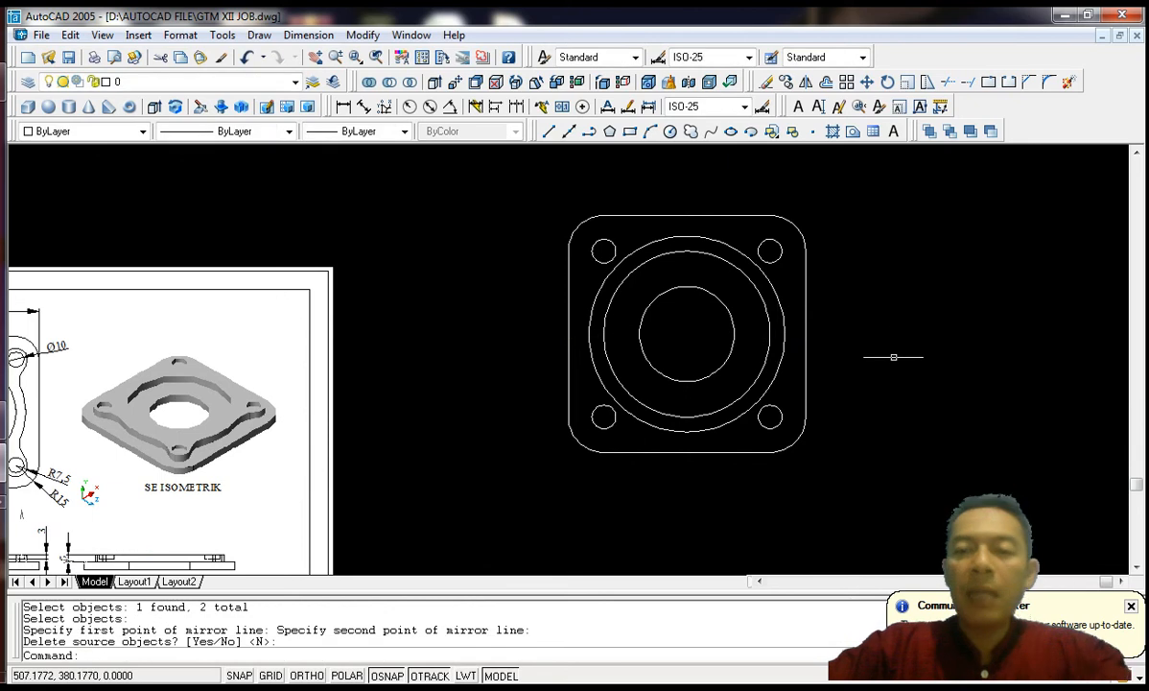
Step: Check the corner boss radius on the job sheet and draw a circle of diameter 15 concentric with the upper-right hole
scroll(848, 371, down, 2)
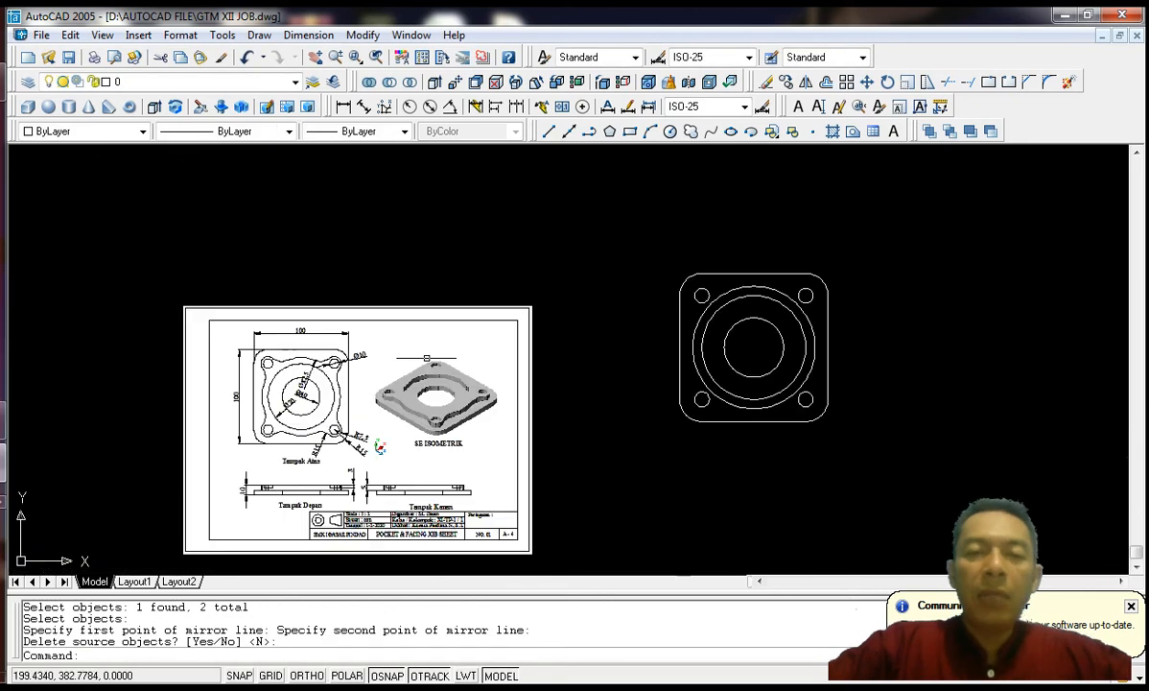
scroll(342, 403, up, 4)
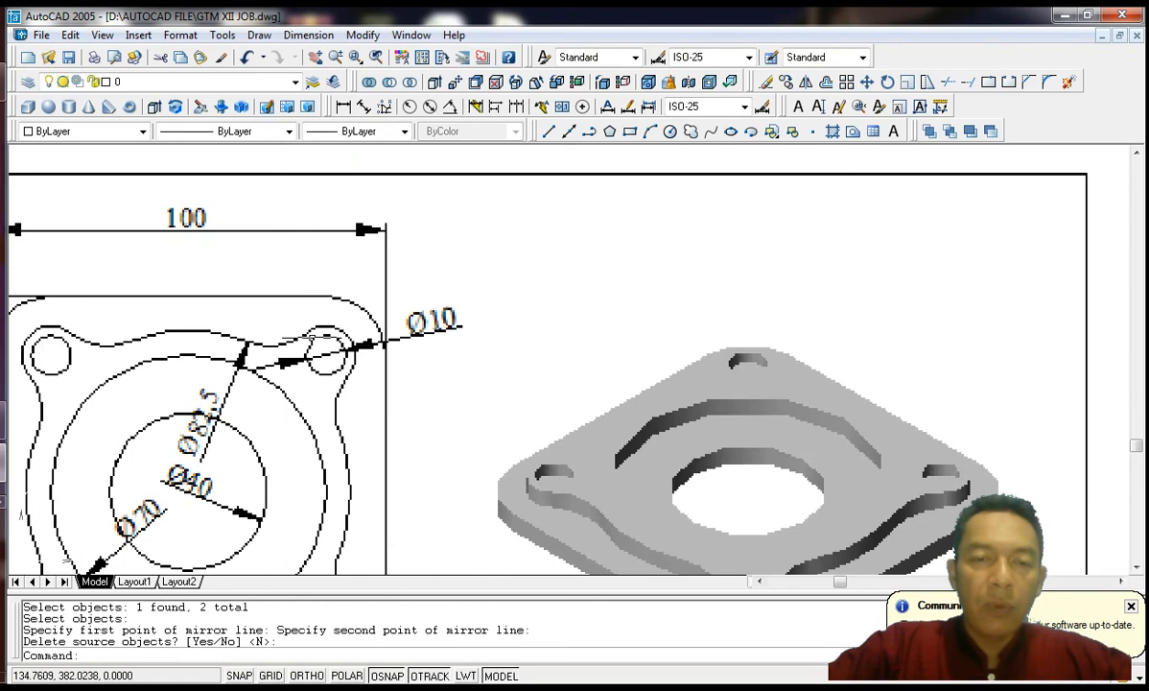
middle_drag(339, 224, 351, 180)
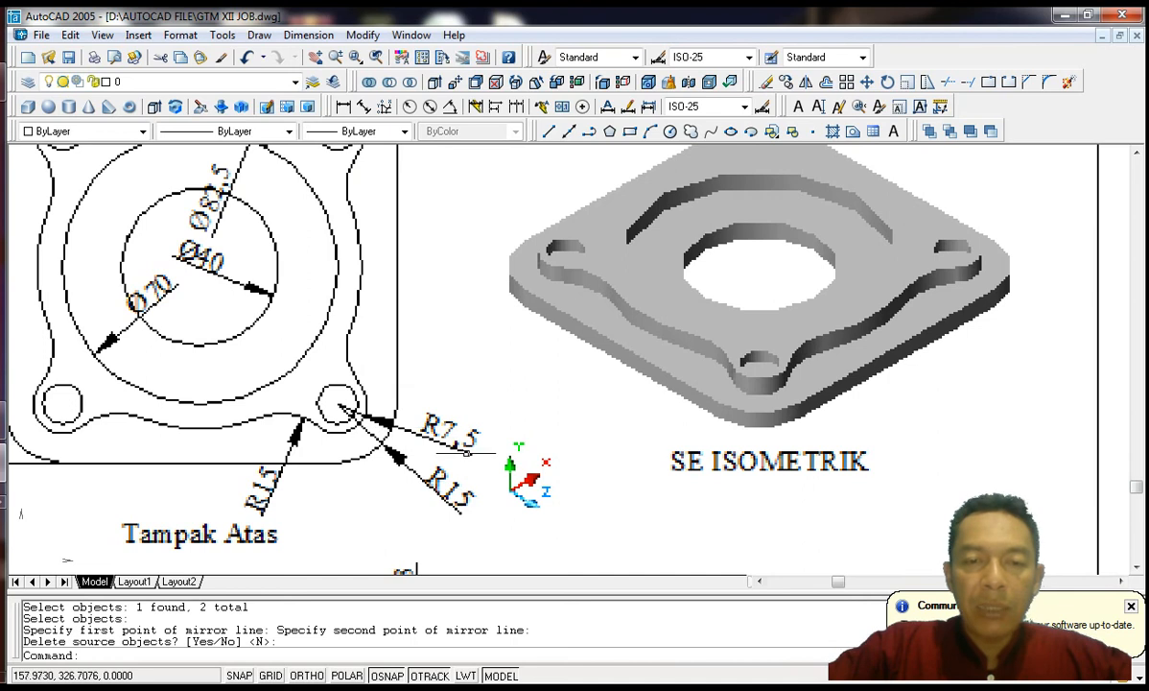
scroll(345, 395, down, 4)
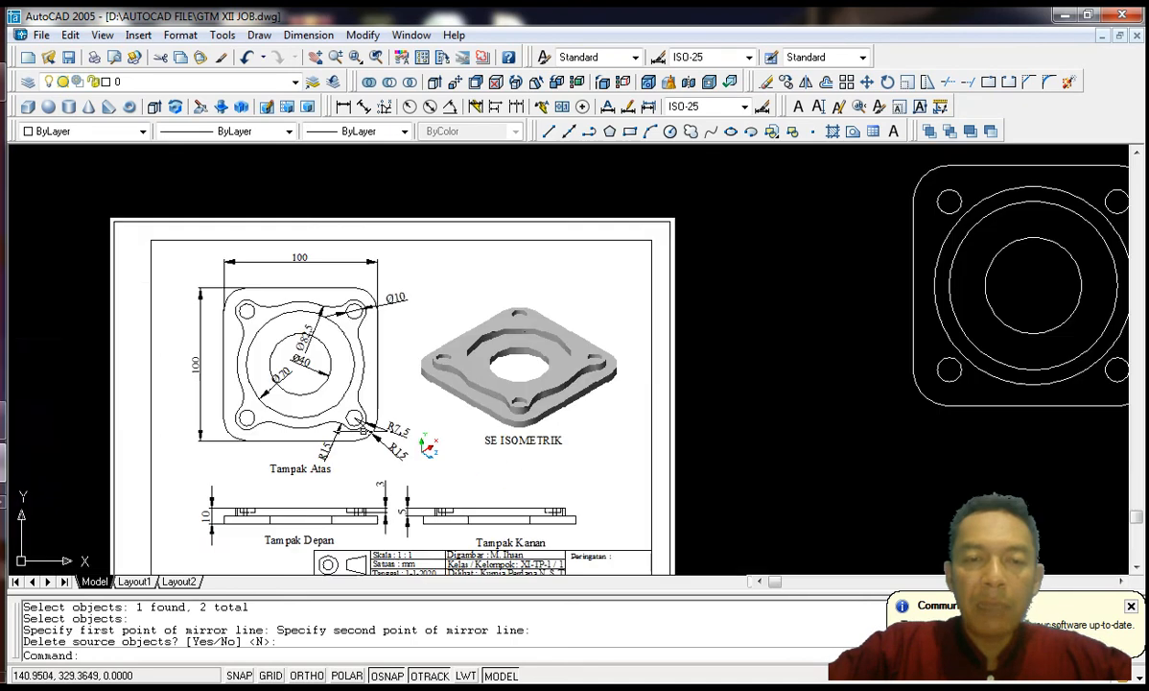
middle_drag(743, 346, 497, 429)
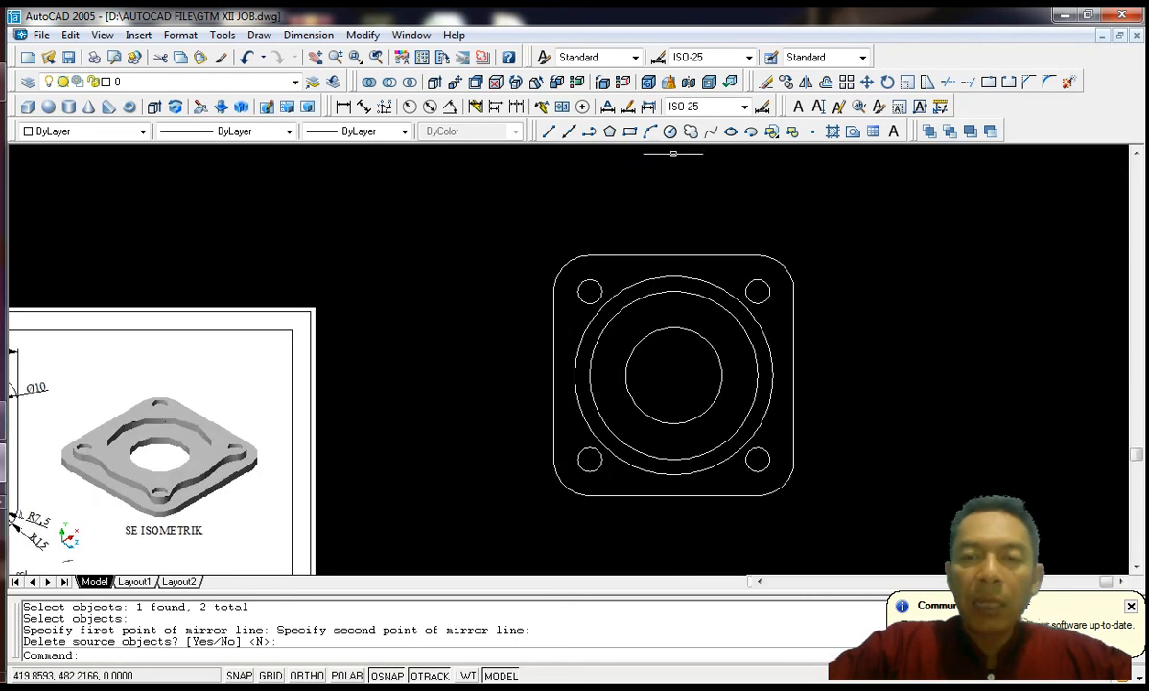
click(671, 133)
scroll(773, 314, up, 3)
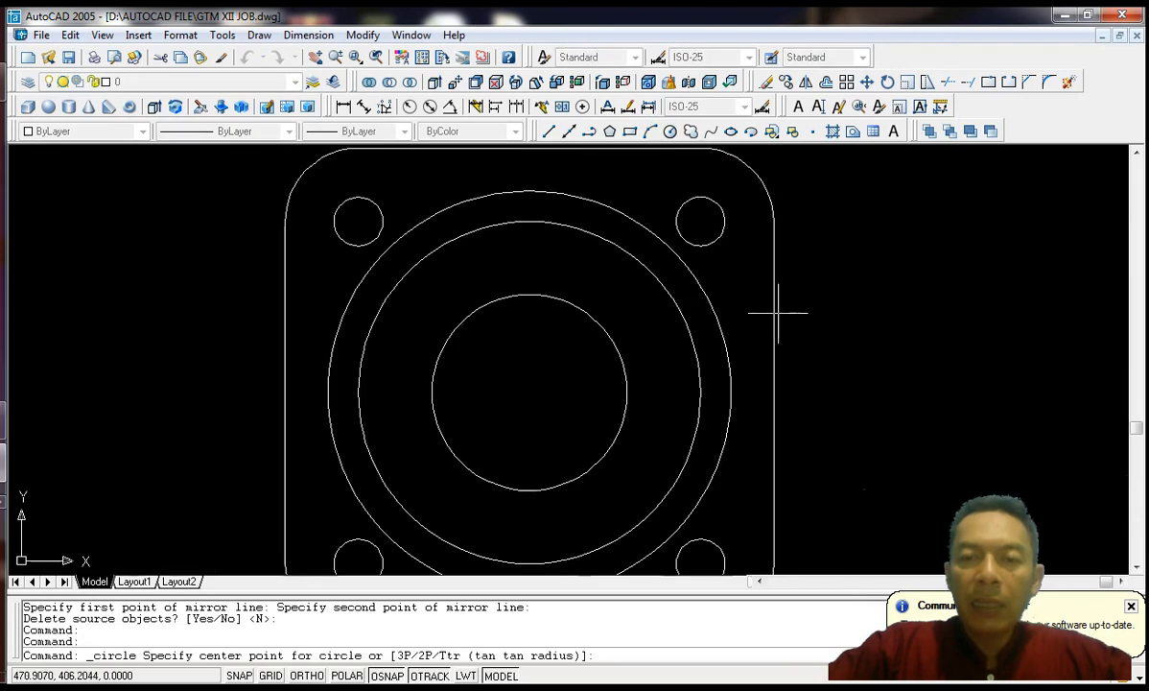
click(700, 221)
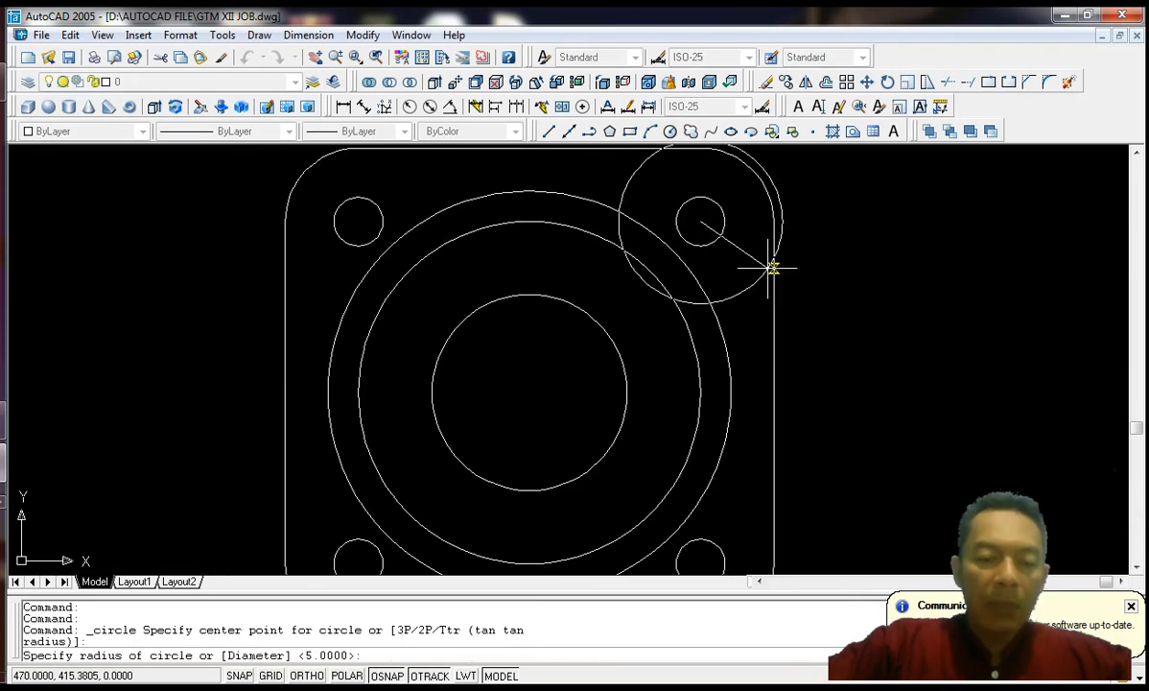
text(D)
key(Return)
text(15)
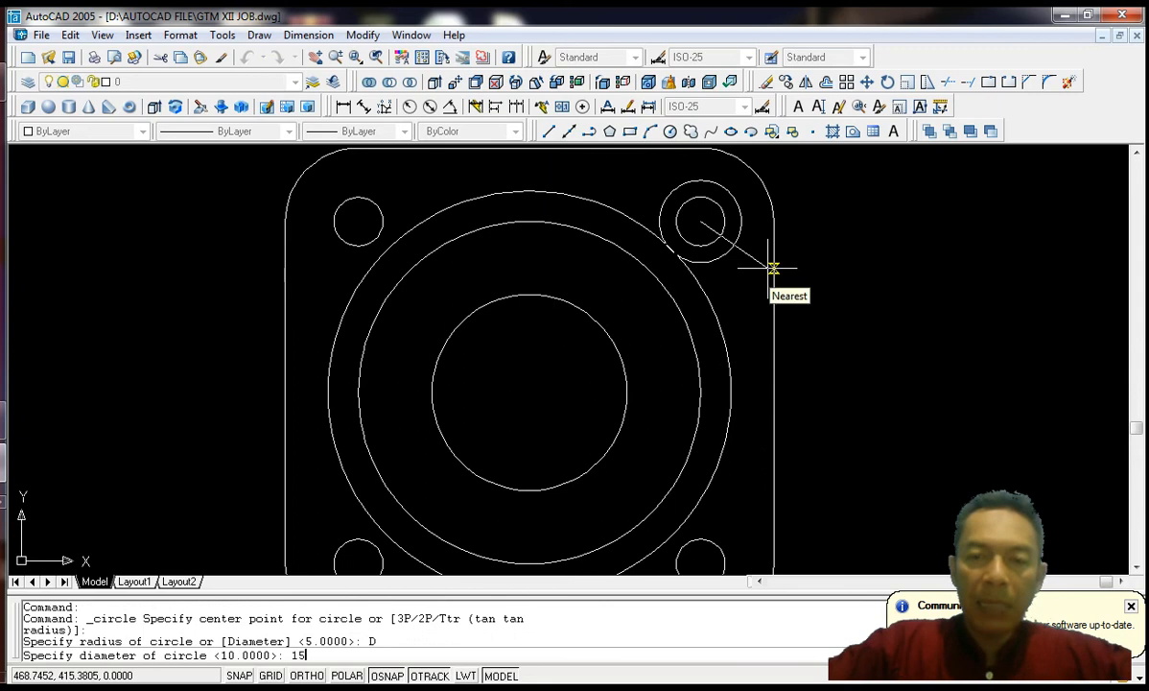
key(Return)
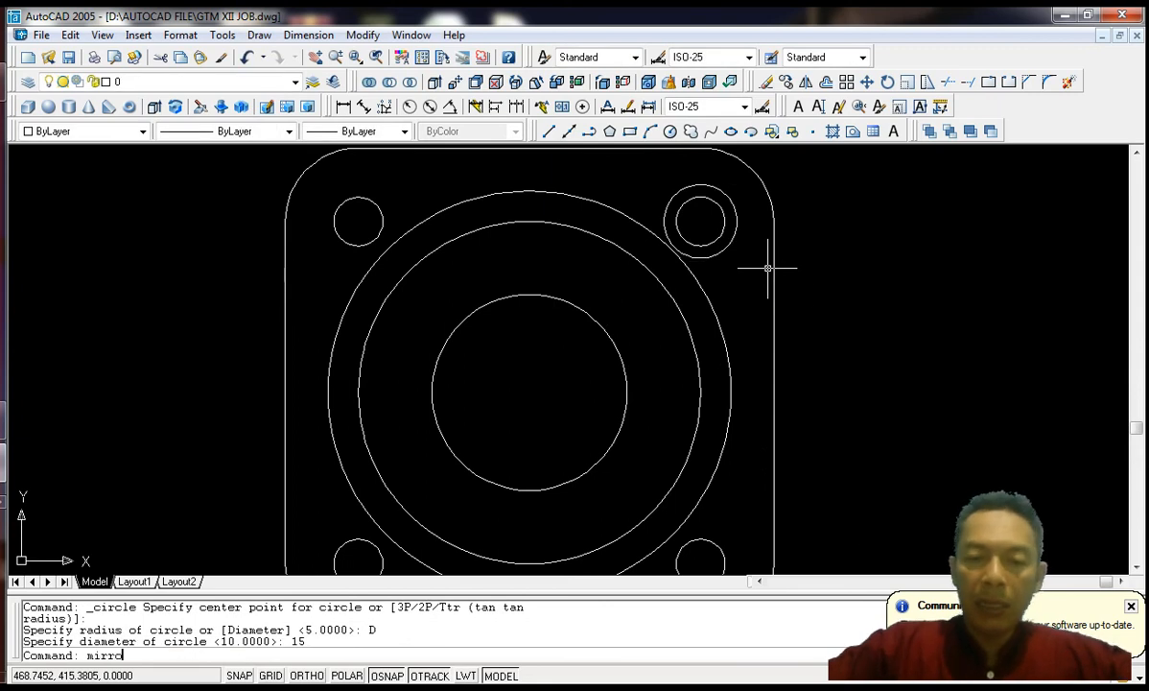
Step: Mirror the 15 mm circle at the upper-right hole about the plate's horizontal centre axis, keeping the original
key(Return)
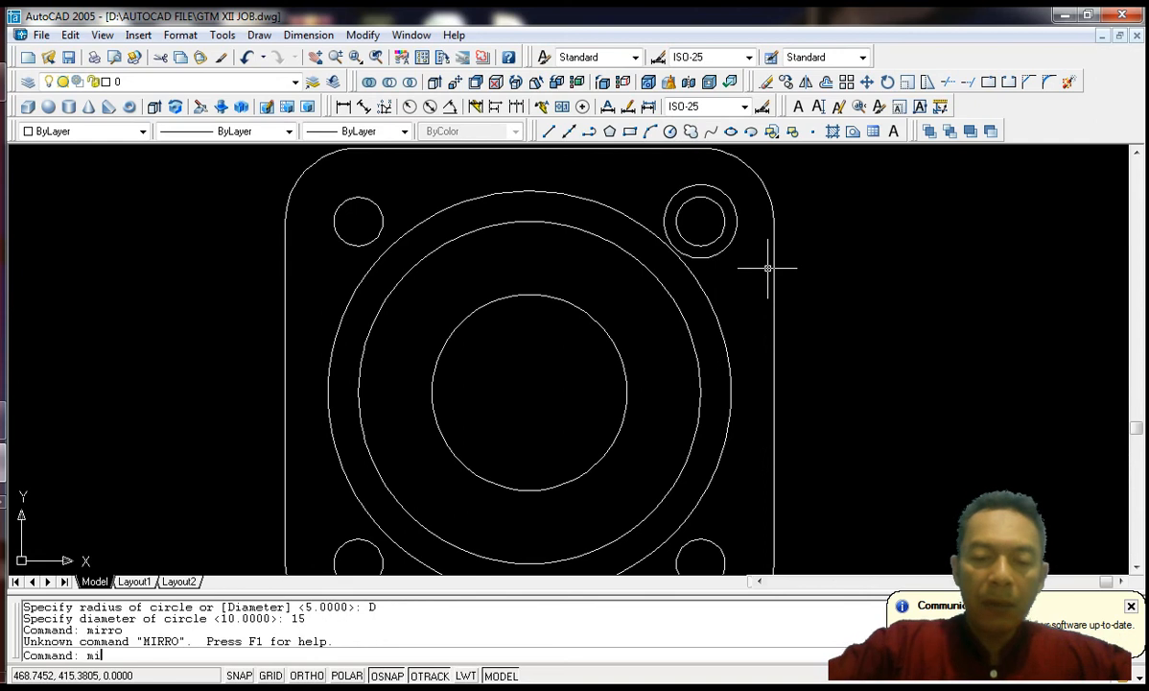
key(Return)
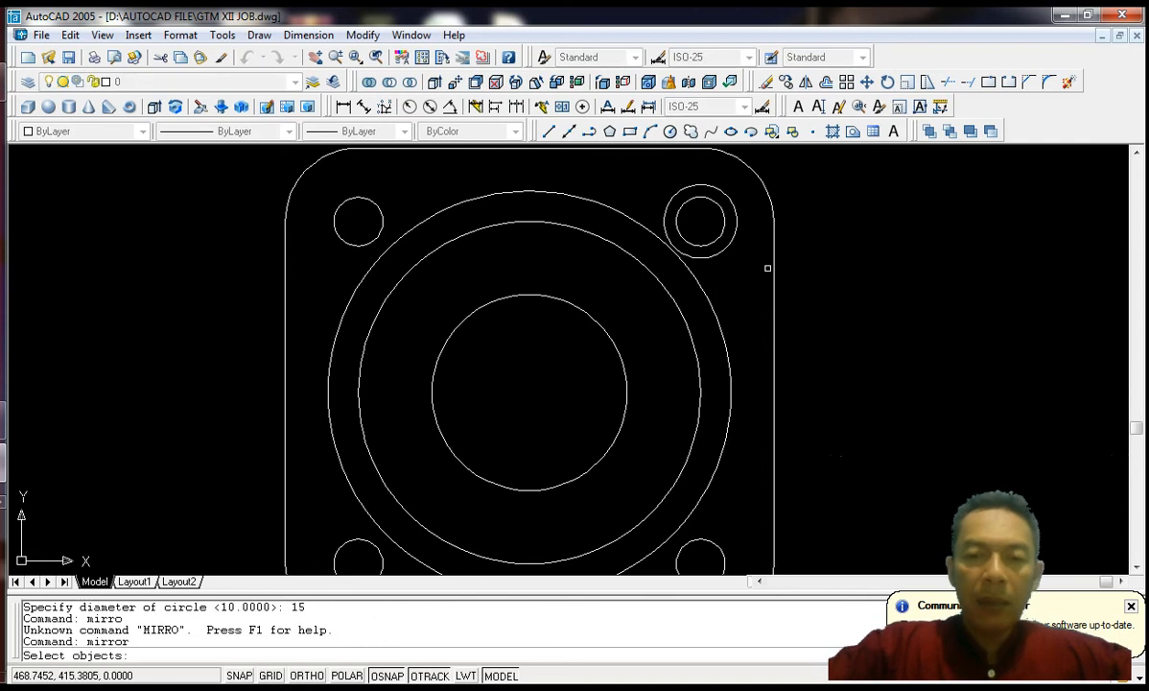
click(726, 247)
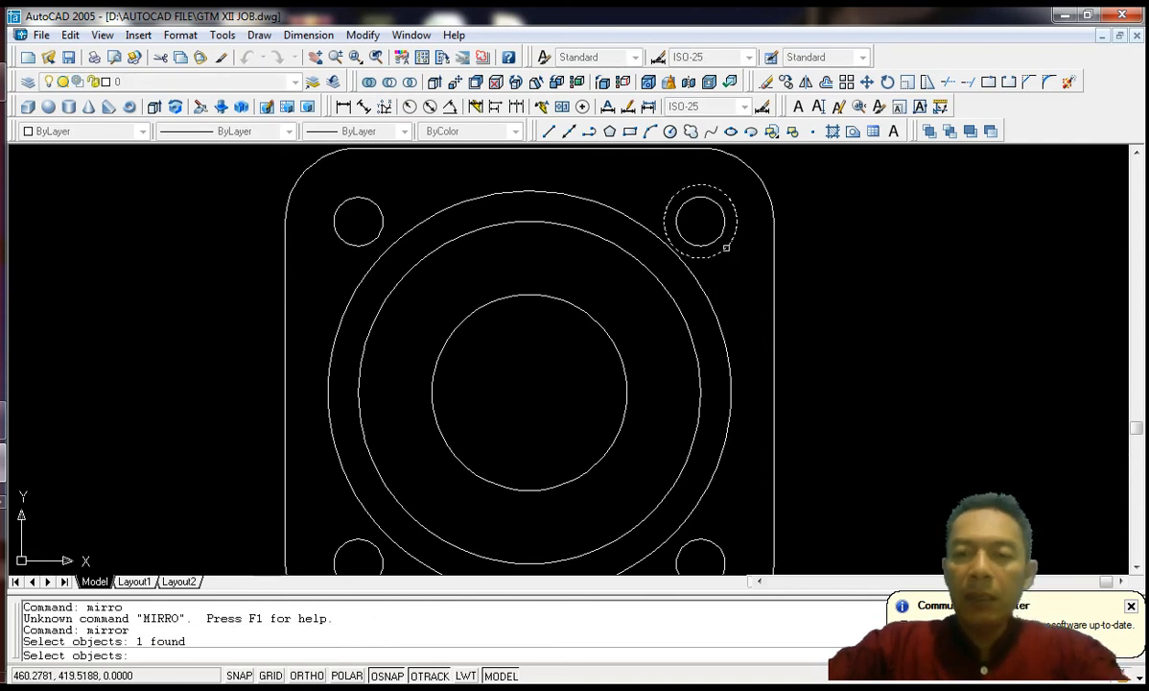
key(Return)
scroll(725, 297, down, 2)
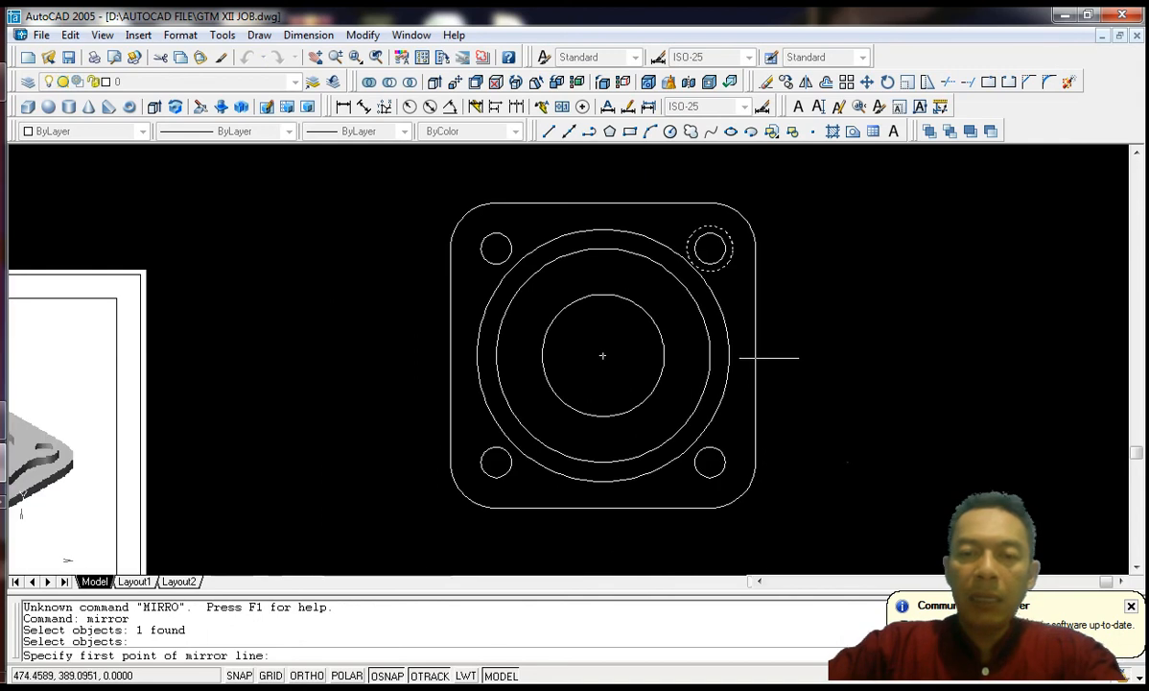
click(756, 355)
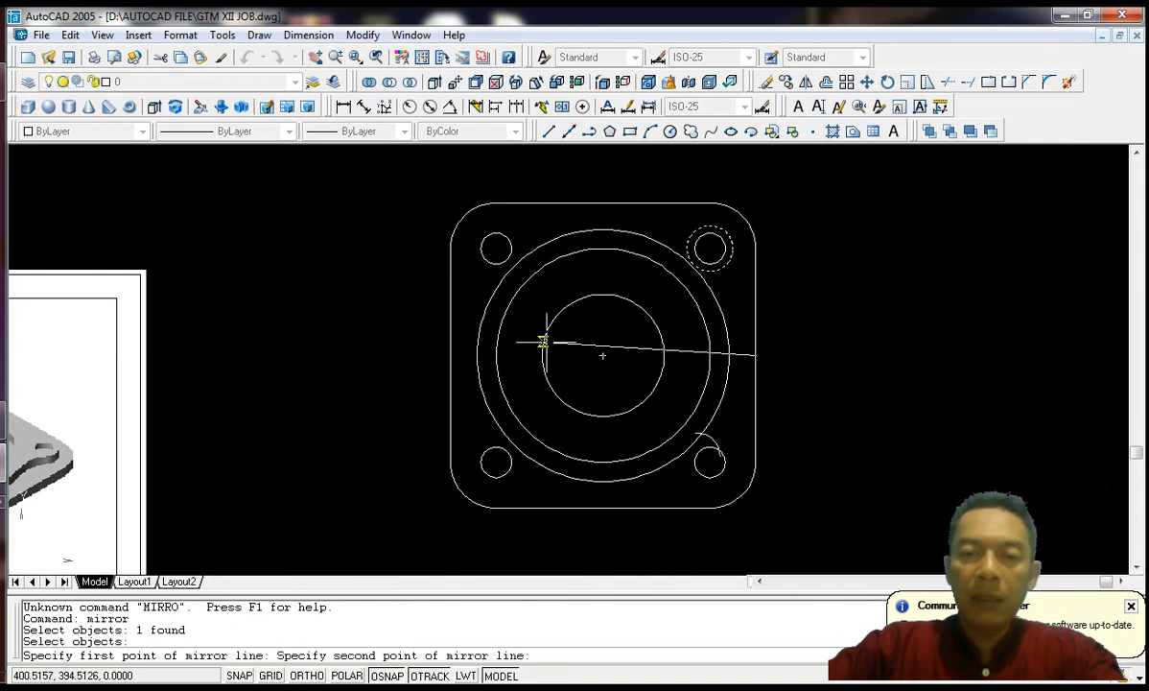
click(448, 355)
key(Return)
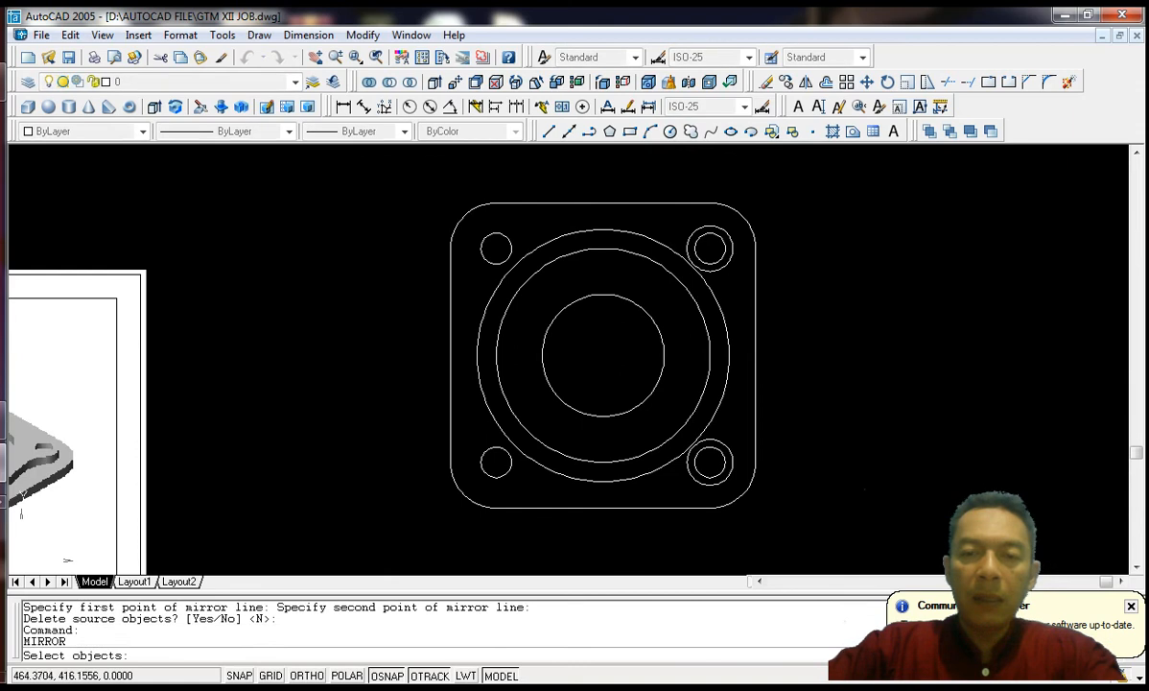
Step: Mirror the two right-hand 15 mm circles about the plate's vertical centre axis, keeping the originals
click(727, 261)
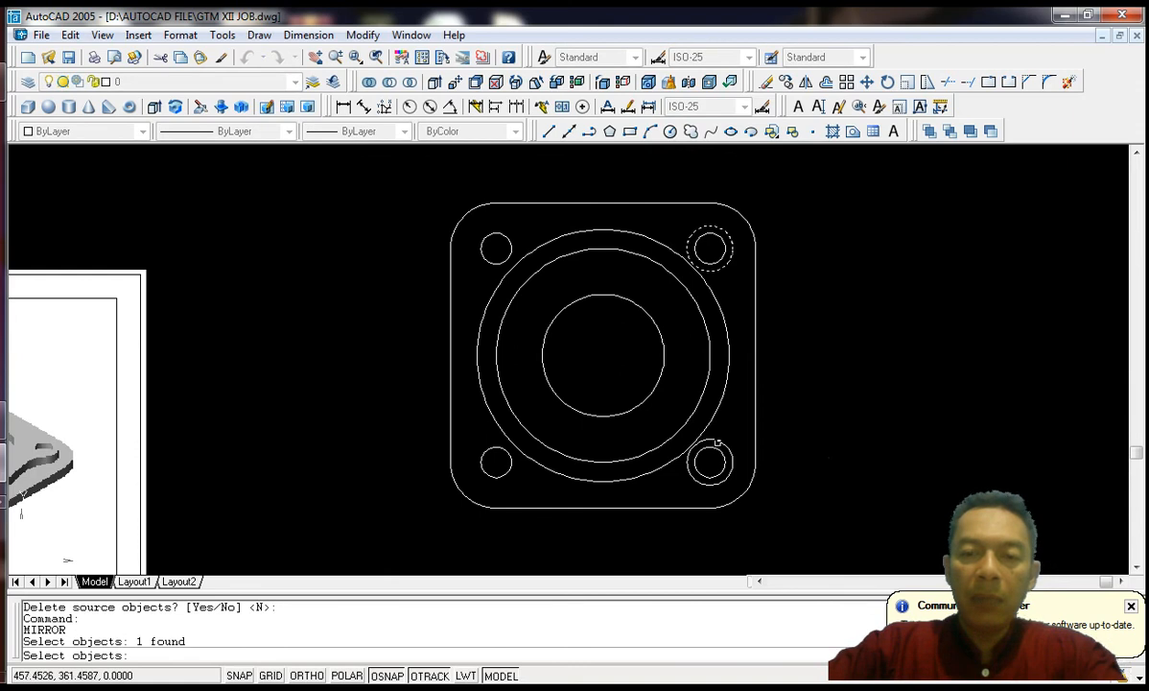
click(720, 440)
key(Return)
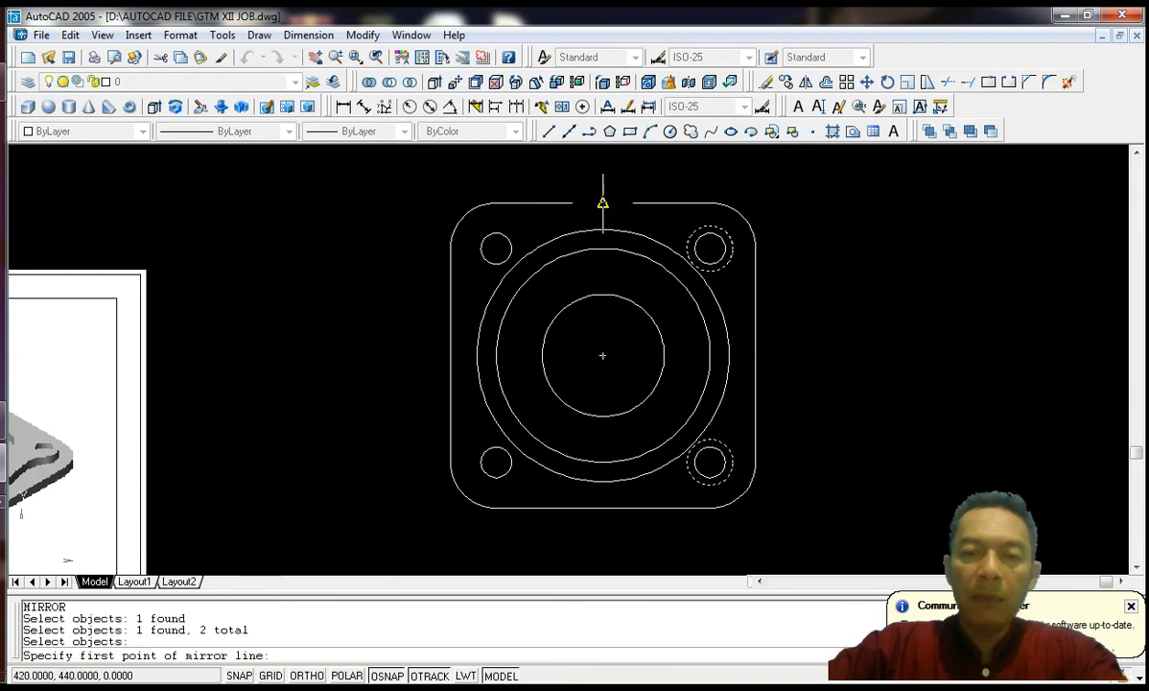
click(603, 203)
click(602, 506)
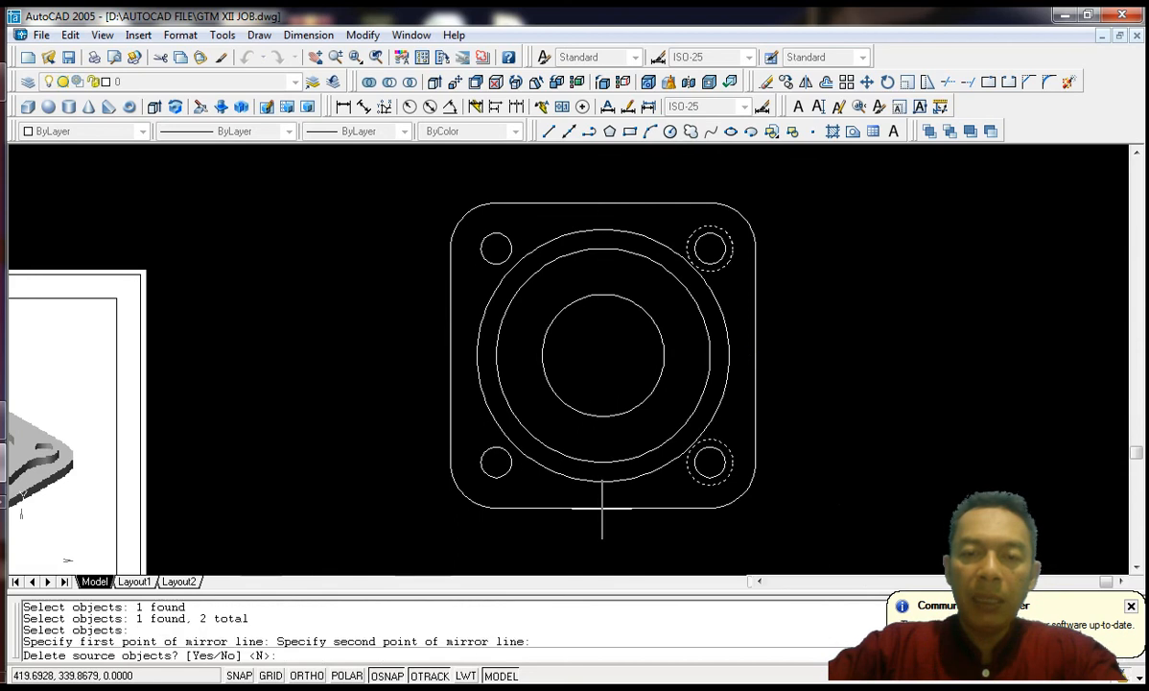
key(Return)
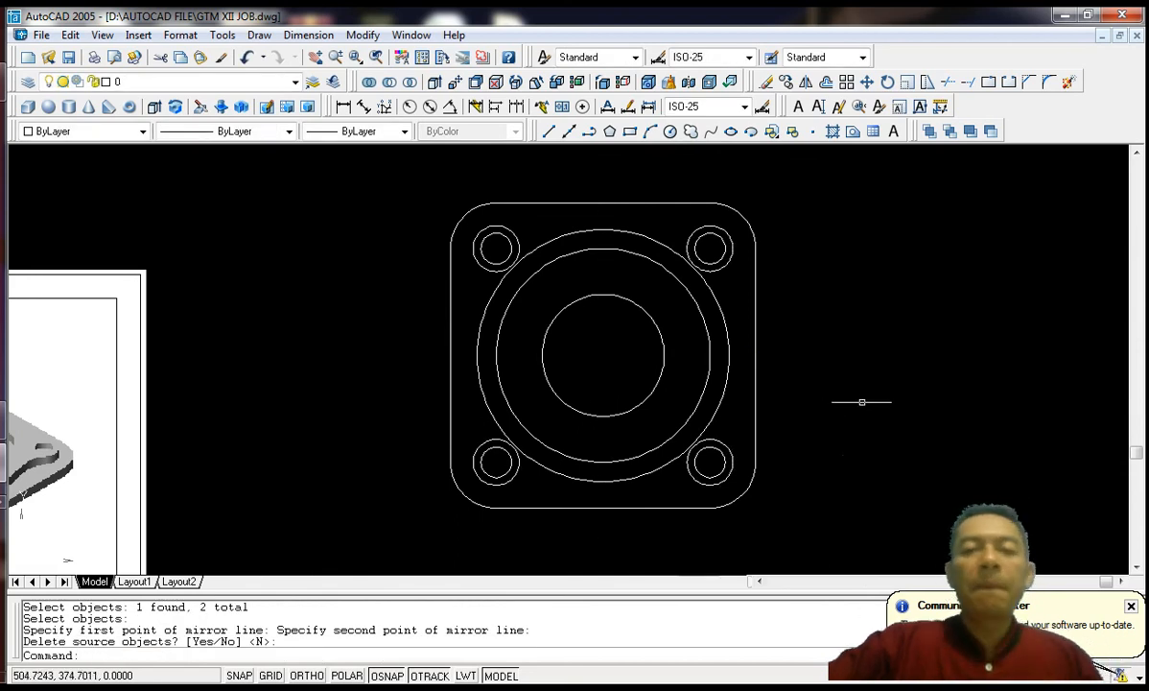
Step: Examine the job sheet's top view for the radius of the blends between the corner bosses and the large outer circle
scroll(839, 404, down, 2)
middle_drag(236, 401, 442, 299)
scroll(351, 297, up, 2)
scroll(352, 297, up, 4)
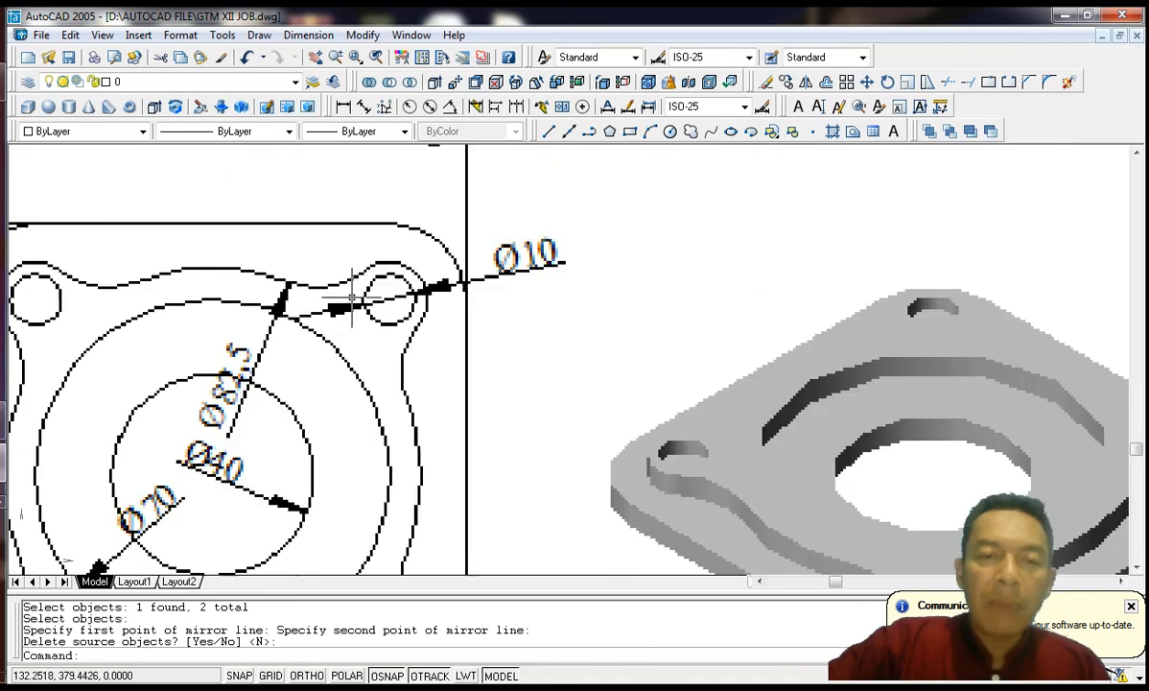
scroll(309, 281, down, 2)
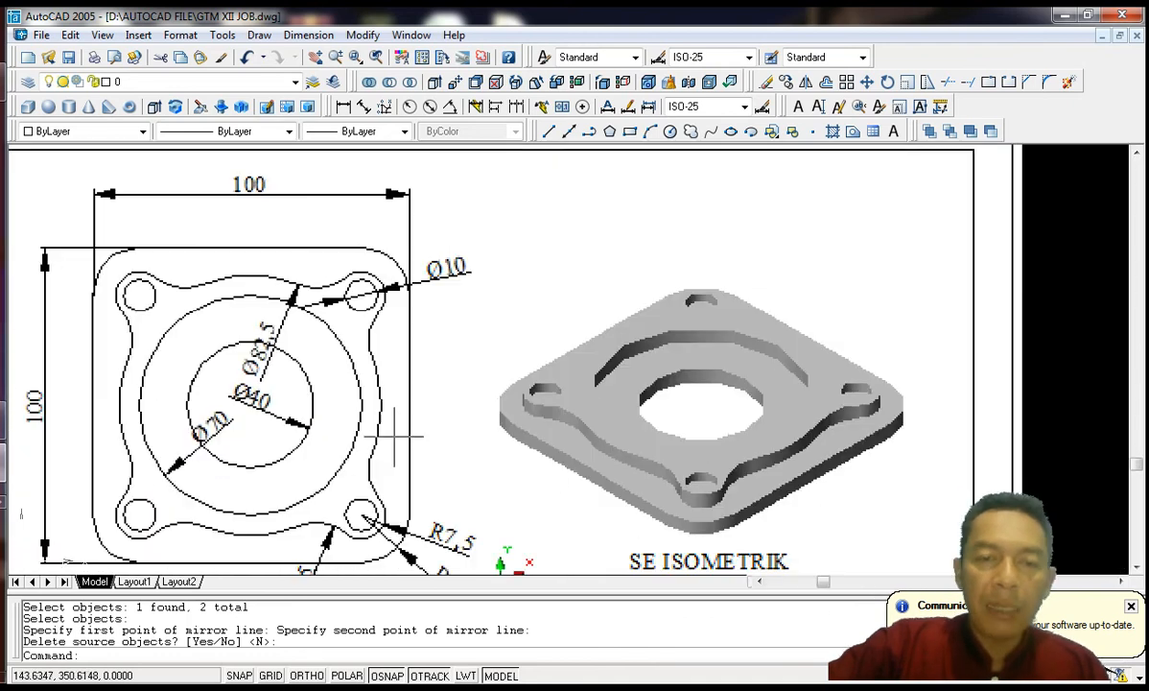
middle_drag(410, 352, 422, 265)
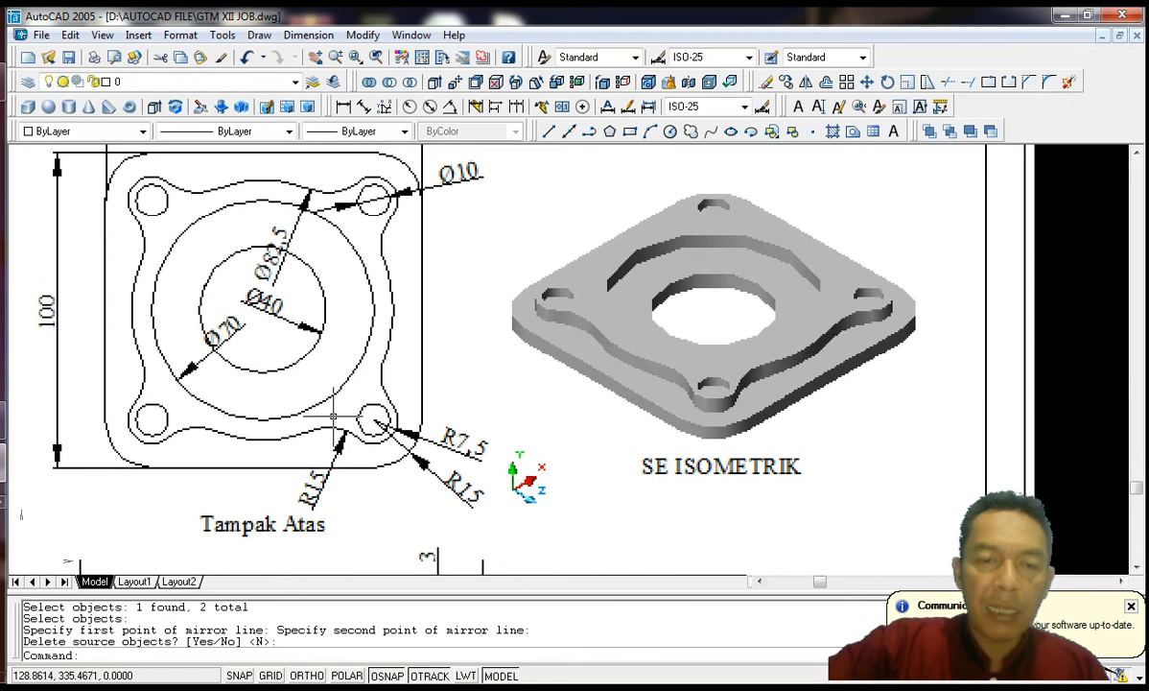
scroll(322, 403, up, 3)
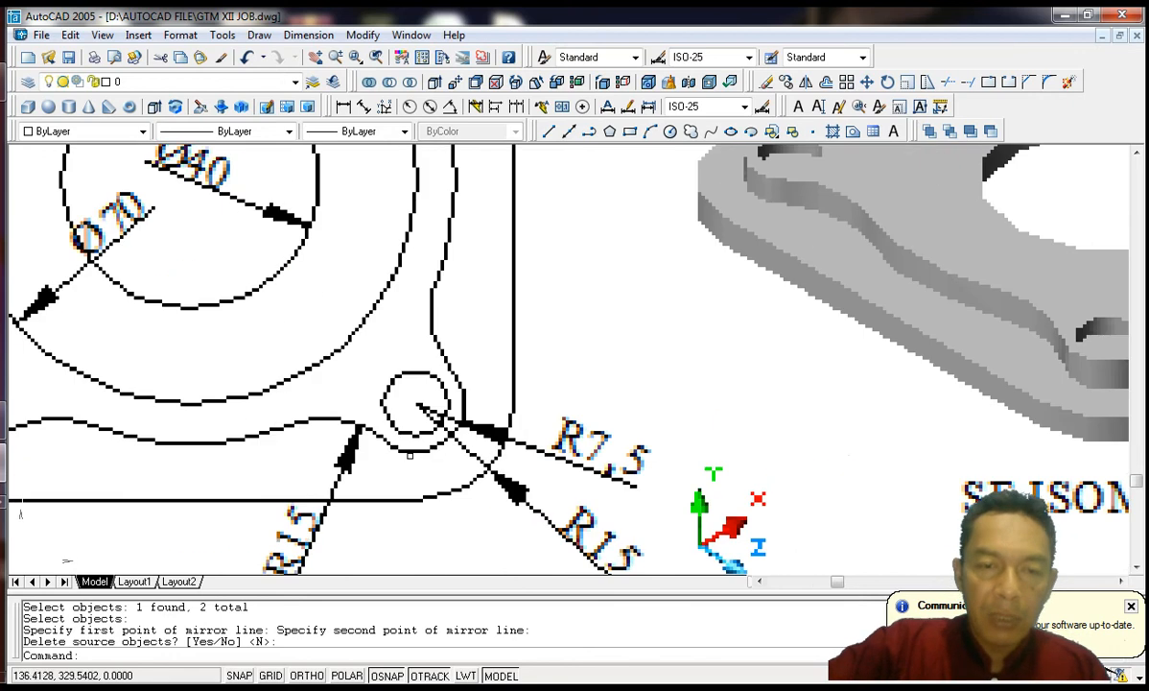
middle_drag(411, 457, 403, 399)
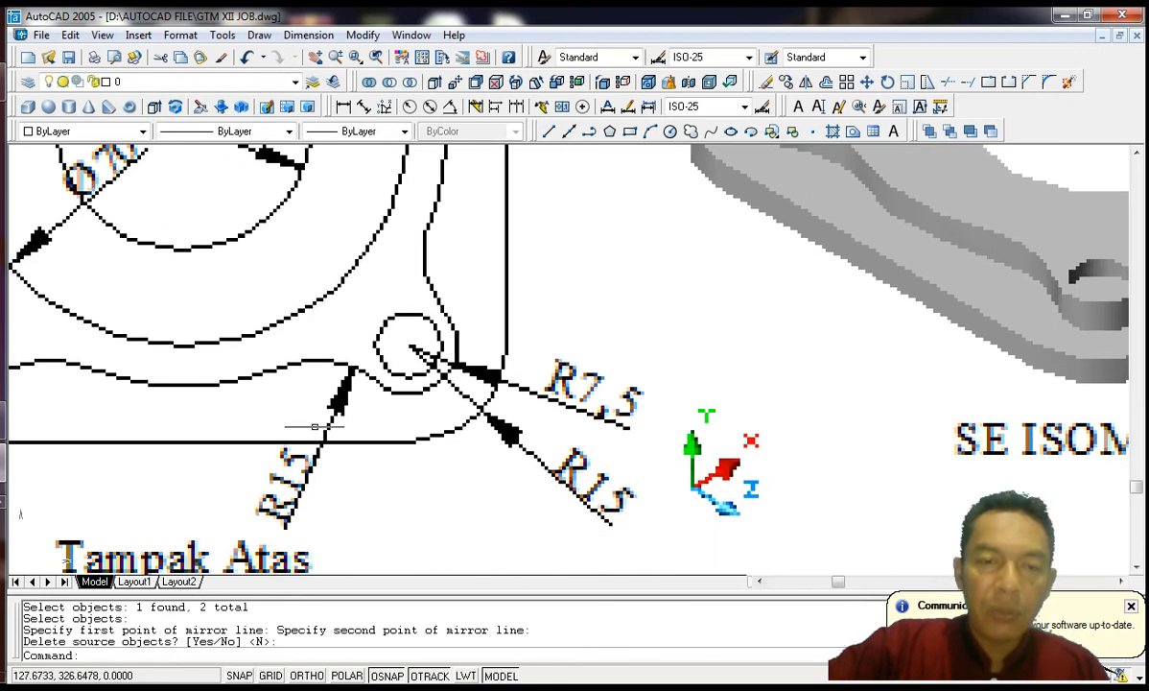
scroll(313, 422, down, 3)
scroll(313, 429, down, 5)
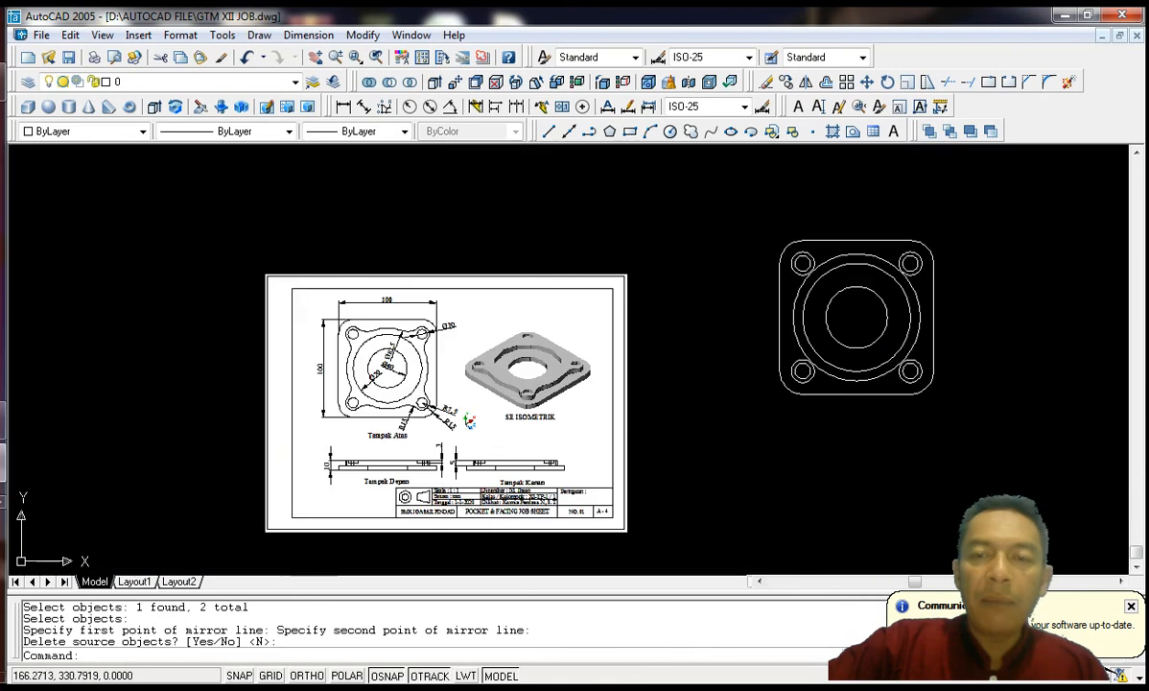
scroll(937, 244, up, 2)
scroll(932, 265, up, 2)
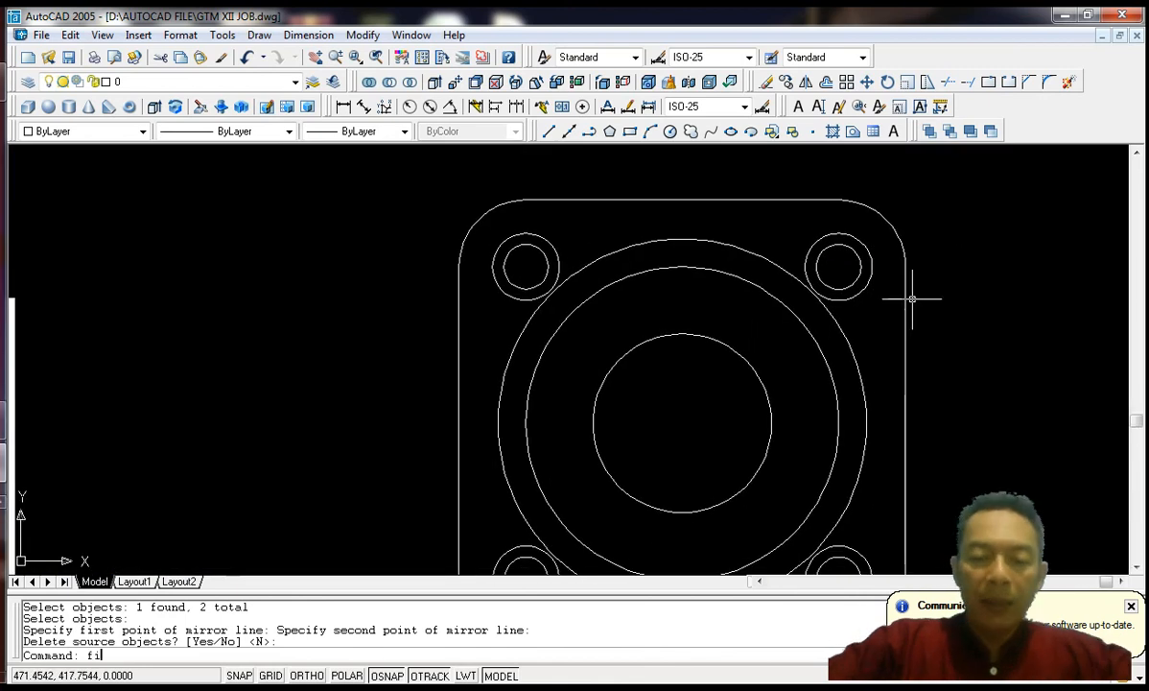
Step: Fillet the upper-right 15 mm boss circle to the large outer circle with radius 15 on the boss's upper side
text(llet)
key(Return)
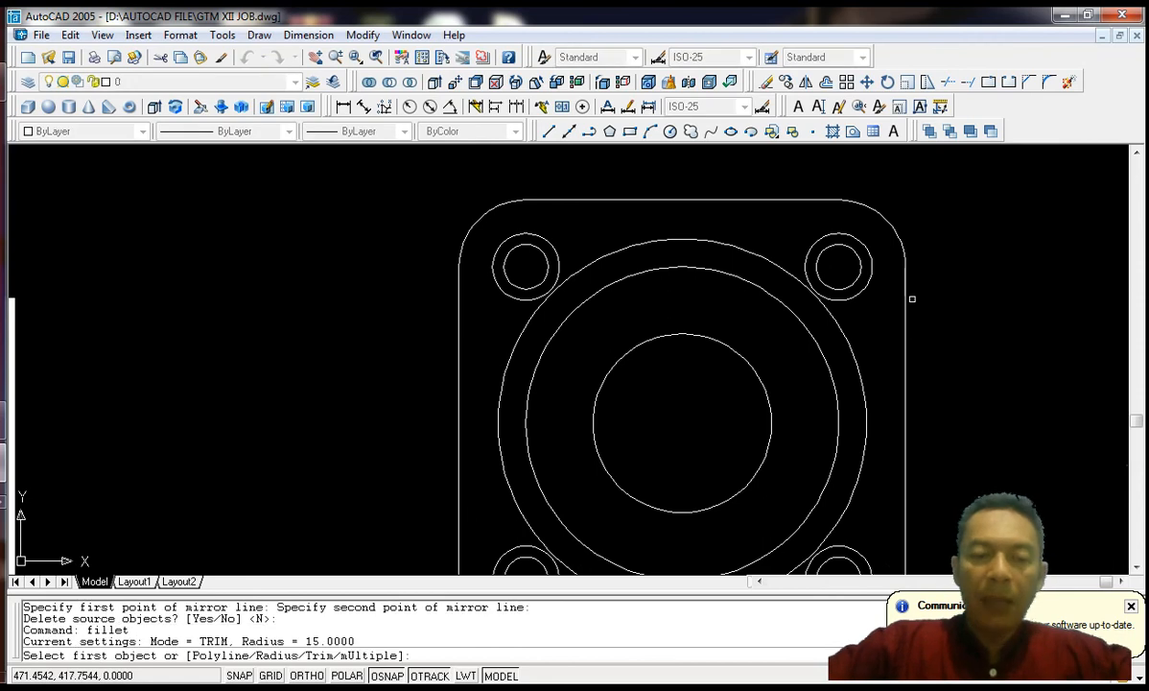
text(r)
key(Return)
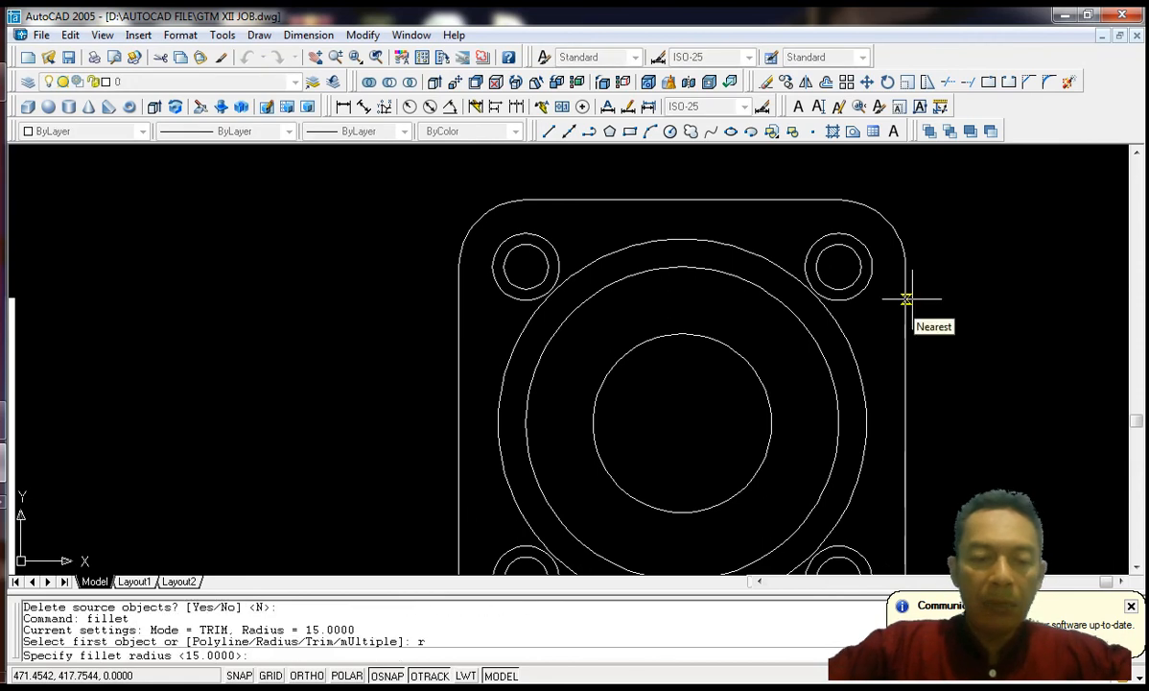
text(15)
key(Return)
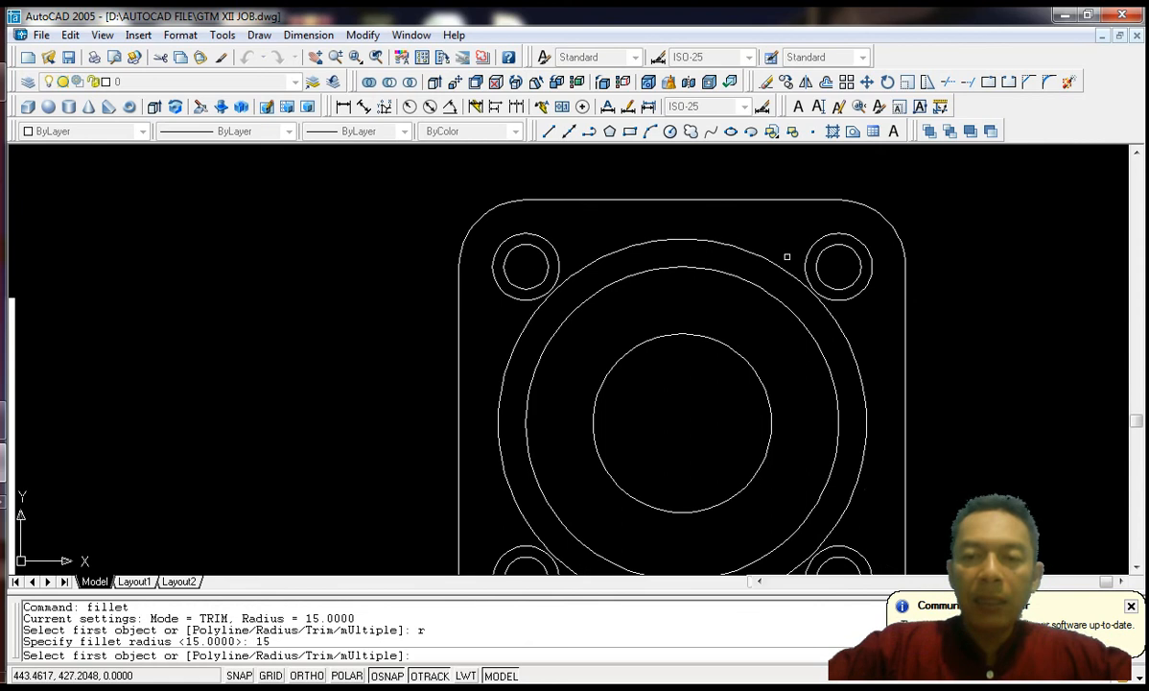
scroll(787, 256, up, 2)
click(813, 257)
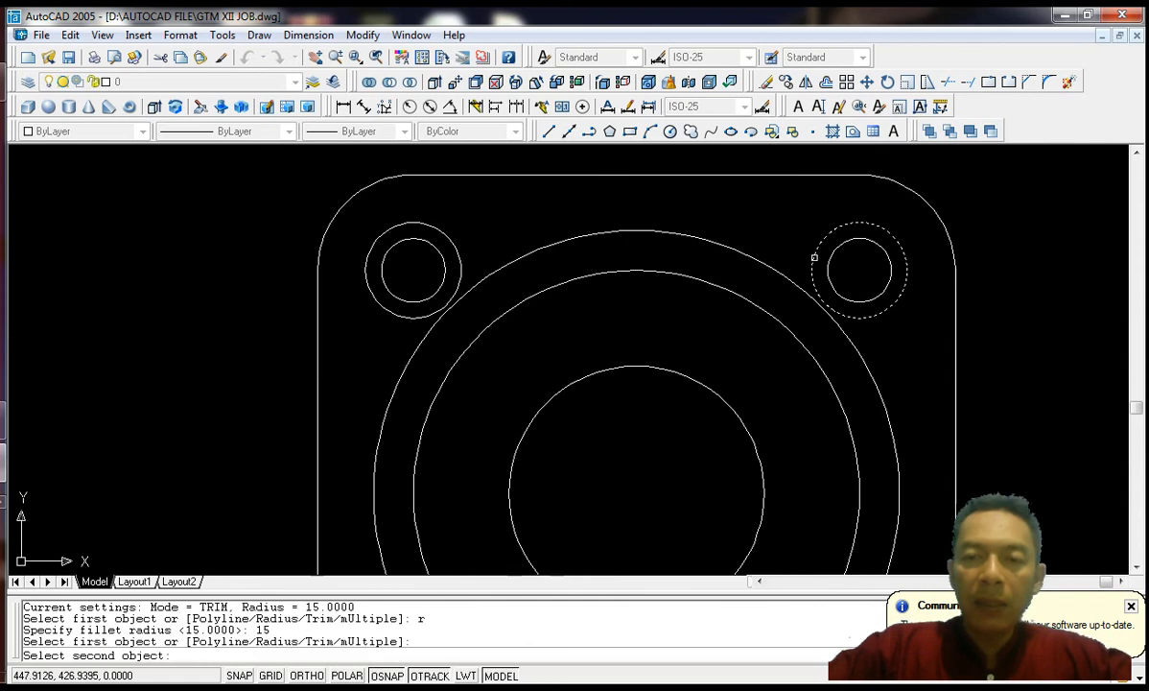
click(770, 264)
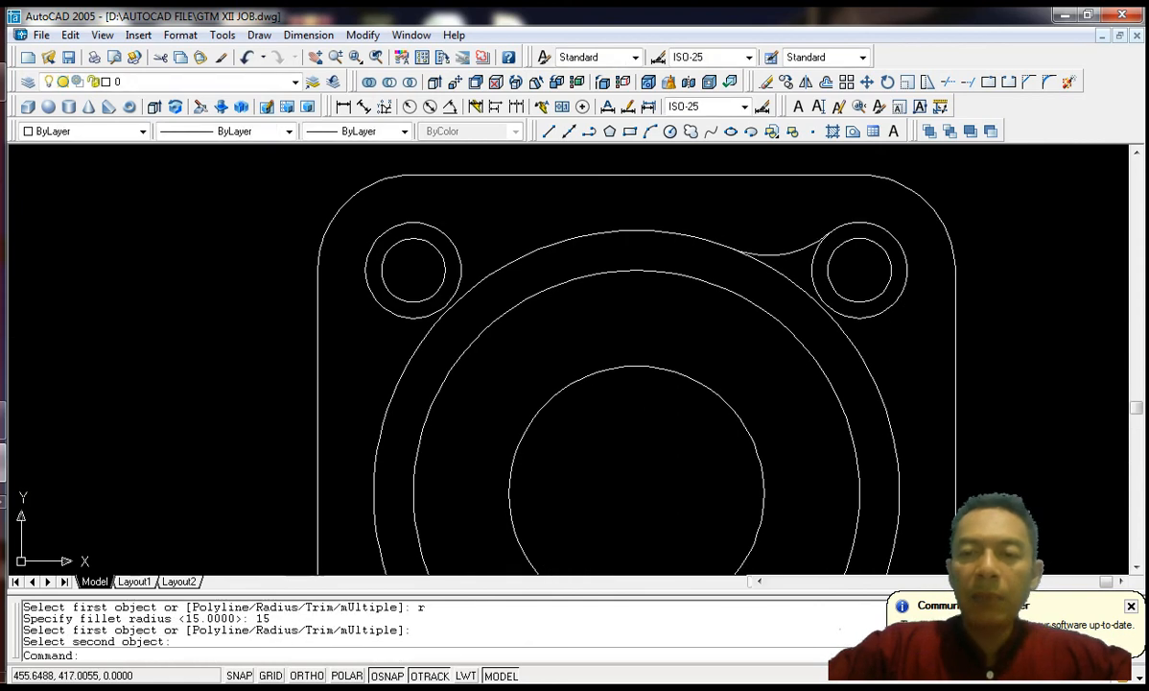
Step: Add a second radius 15 fillet between the upper-right boss circle and the large outer circle, on the boss's lower side
key(Return)
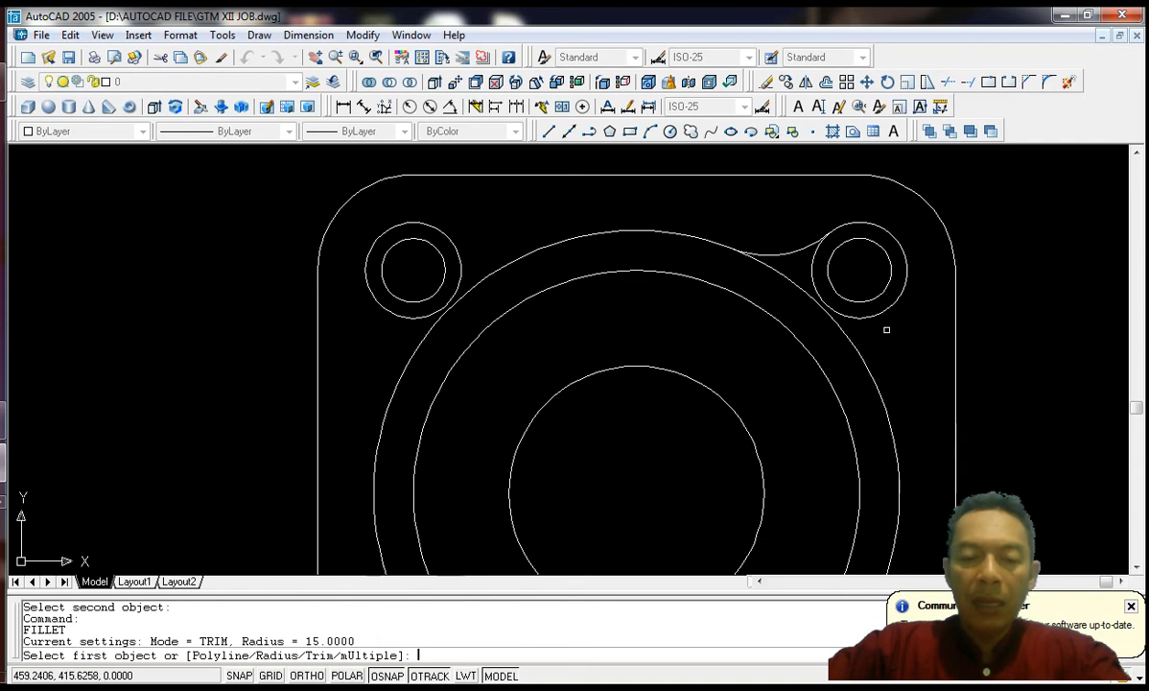
text(r)
key(Return)
key(Return)
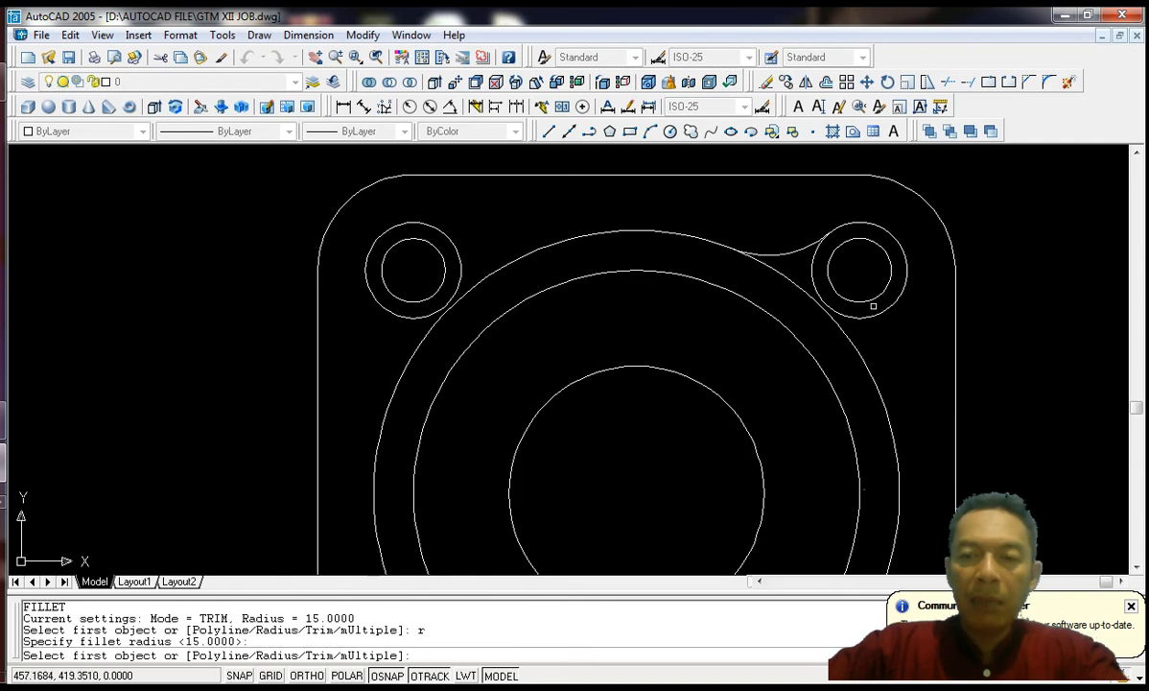
click(874, 313)
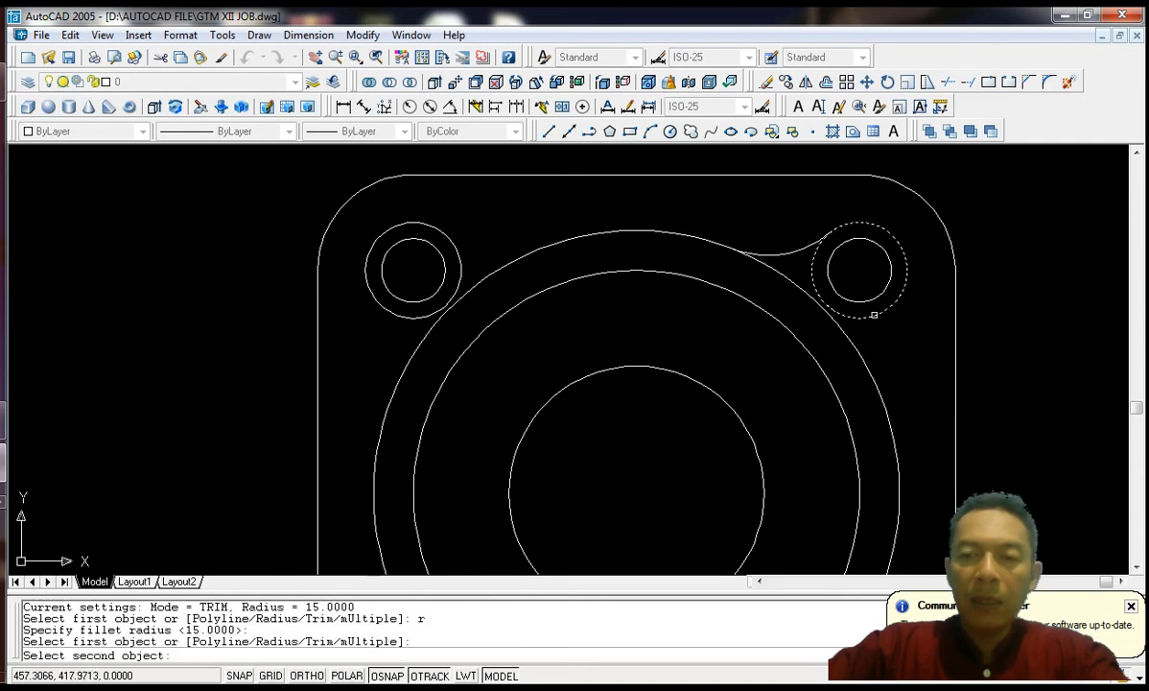
click(866, 364)
key(Return)
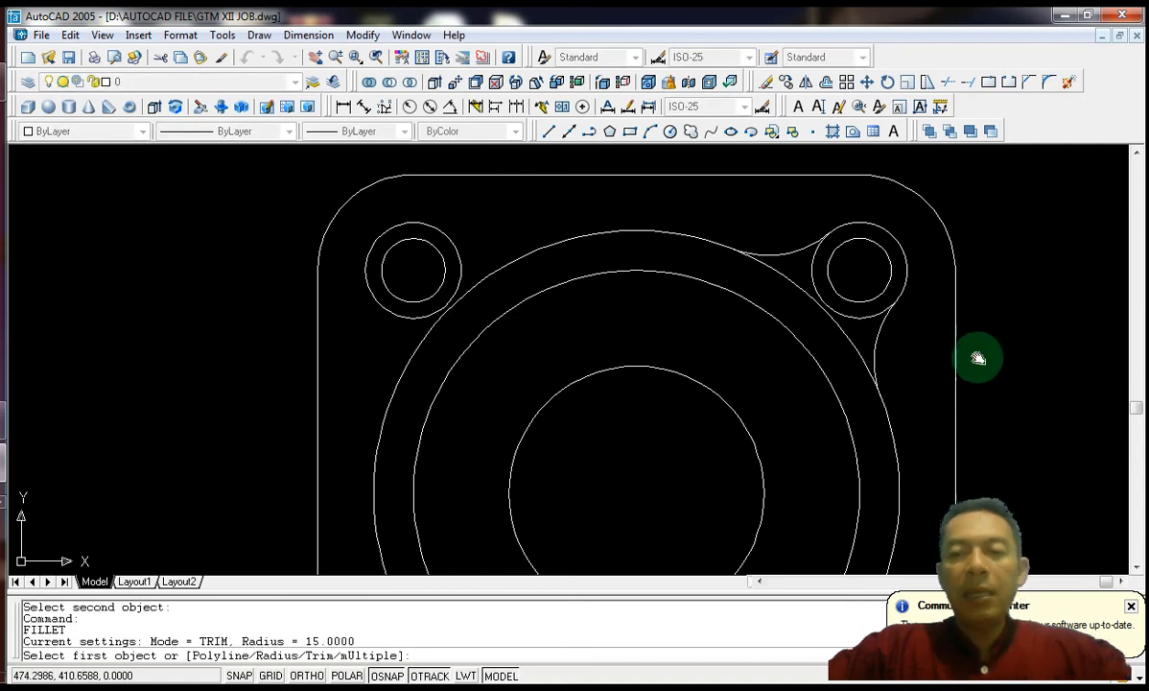
mouse_move(975, 354)
middle_down()
mouse_move(937, 330)
mouse_move(944, 320)
mouse_move(898, 323)
mouse_move(859, 303)
mouse_move(859, 313)
middle_up()
key(Escape)
Step: Mirror the two upper-right fillet arcs about the plate's horizontal centre axis, keeping the originals
scroll(974, 357, down, 2)
scroll(853, 316, down, 2)
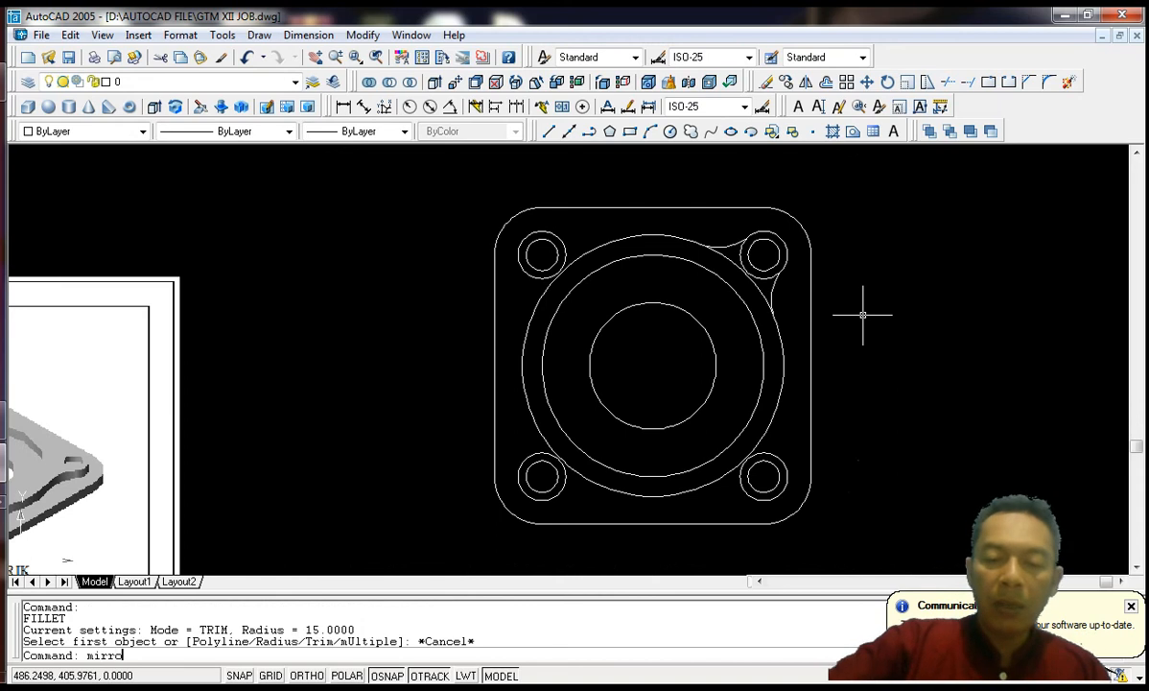
key(Return)
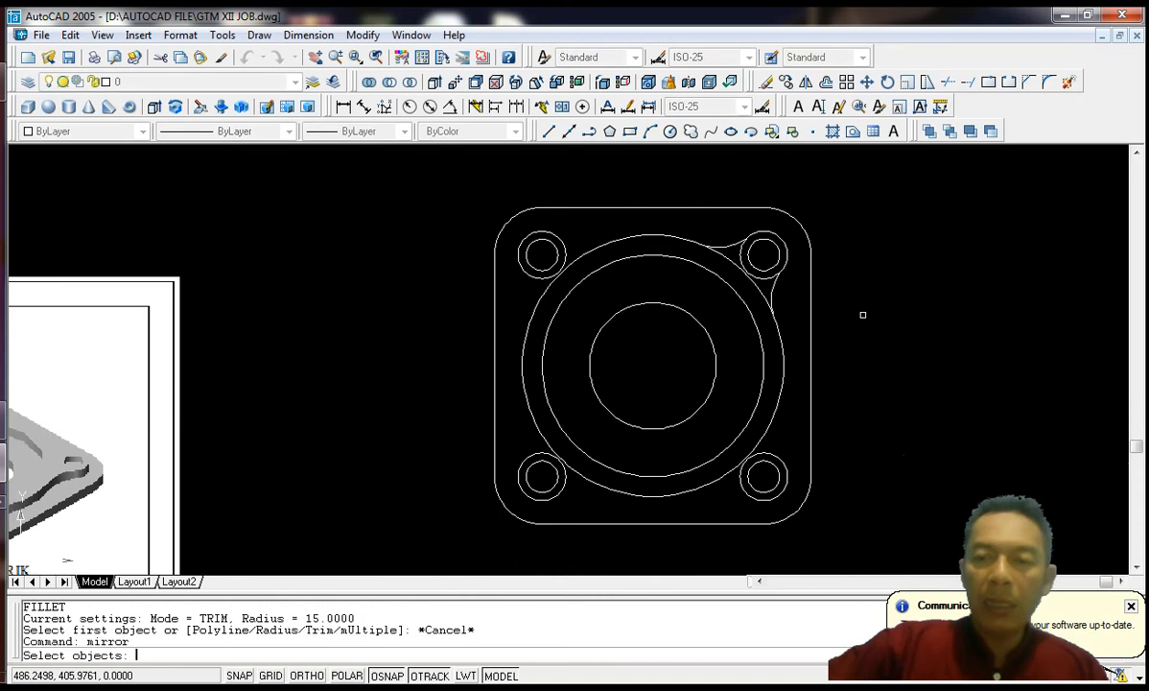
click(775, 286)
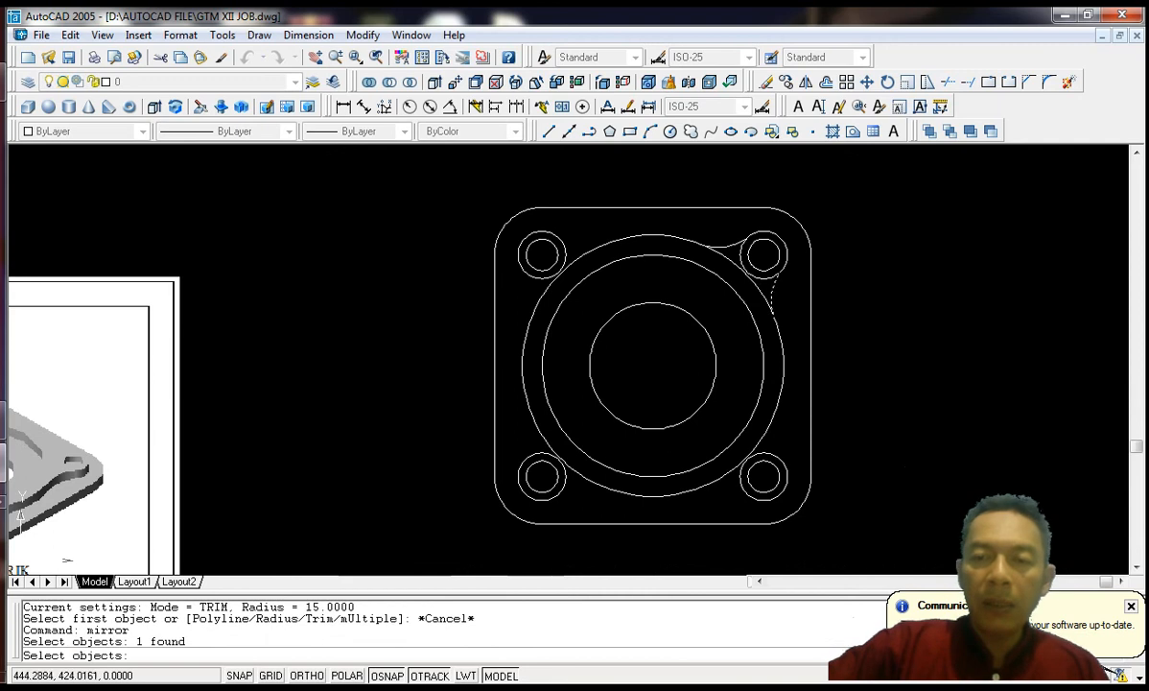
click(729, 247)
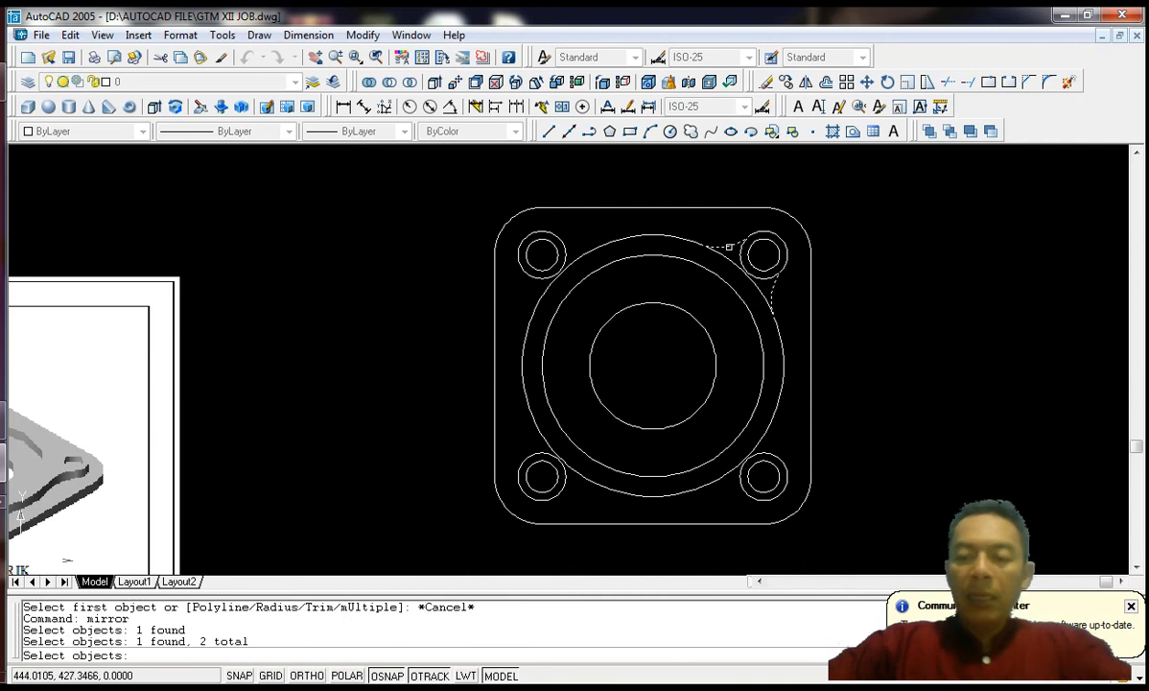
key(Return)
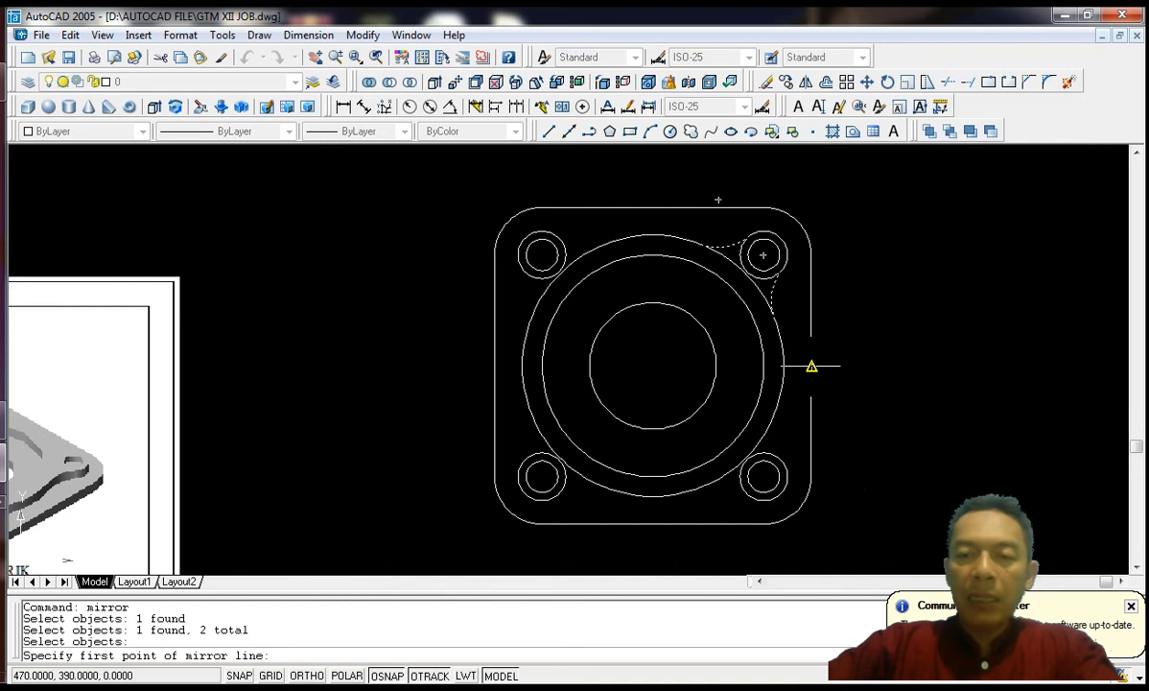
click(811, 365)
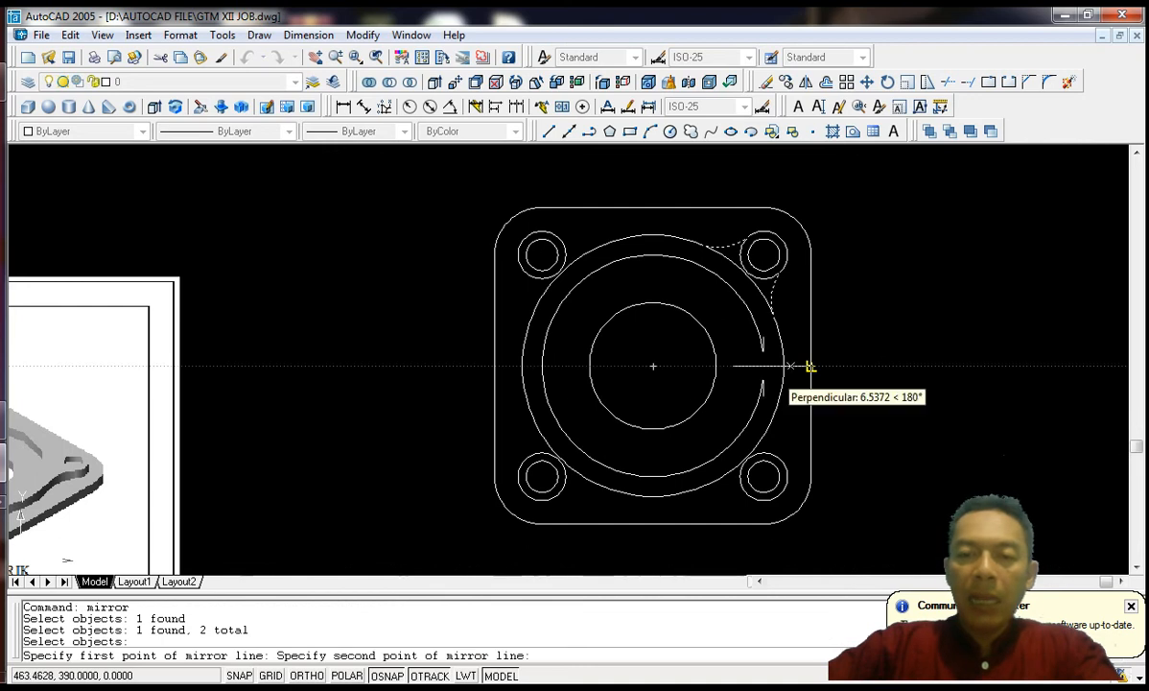
click(493, 365)
key(Return)
Step: Mirror all four right-hand fillet arcs about the plate's vertical centre axis, keeping the originals
key(Return)
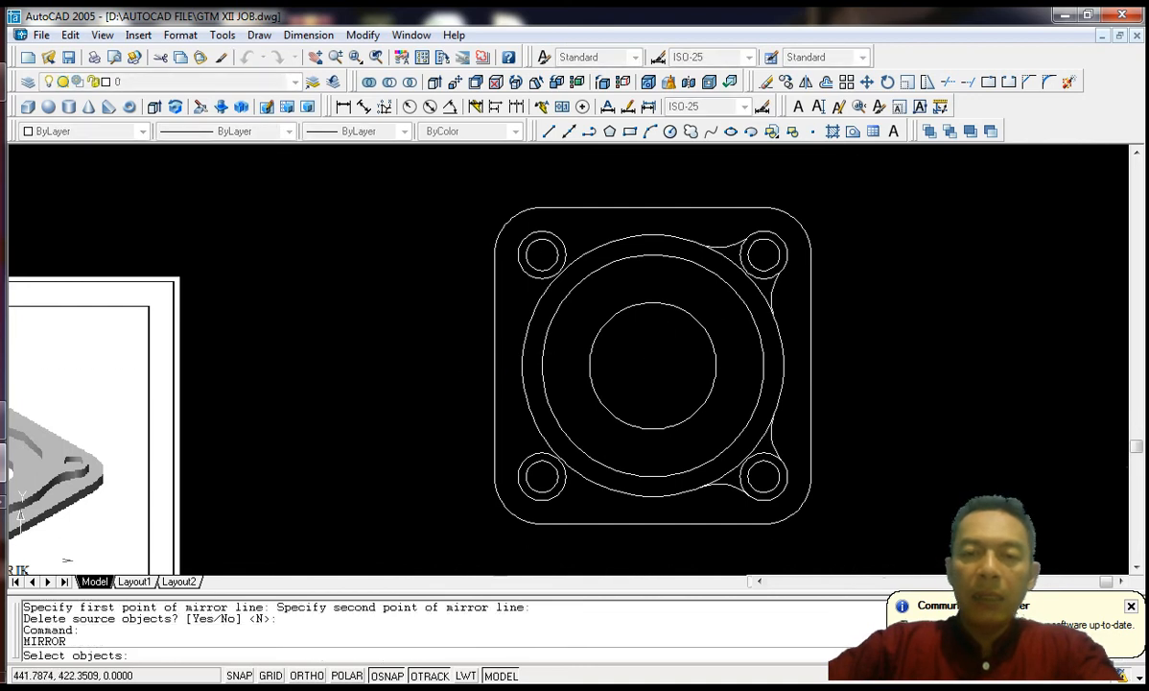
click(723, 246)
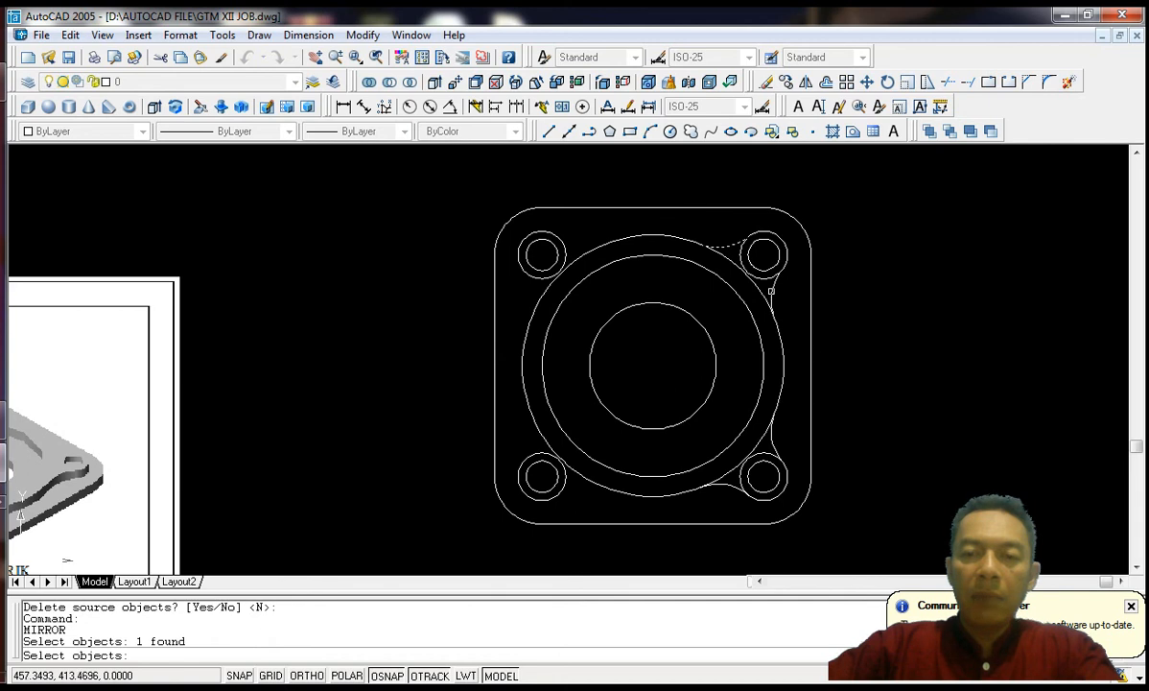
click(771, 290)
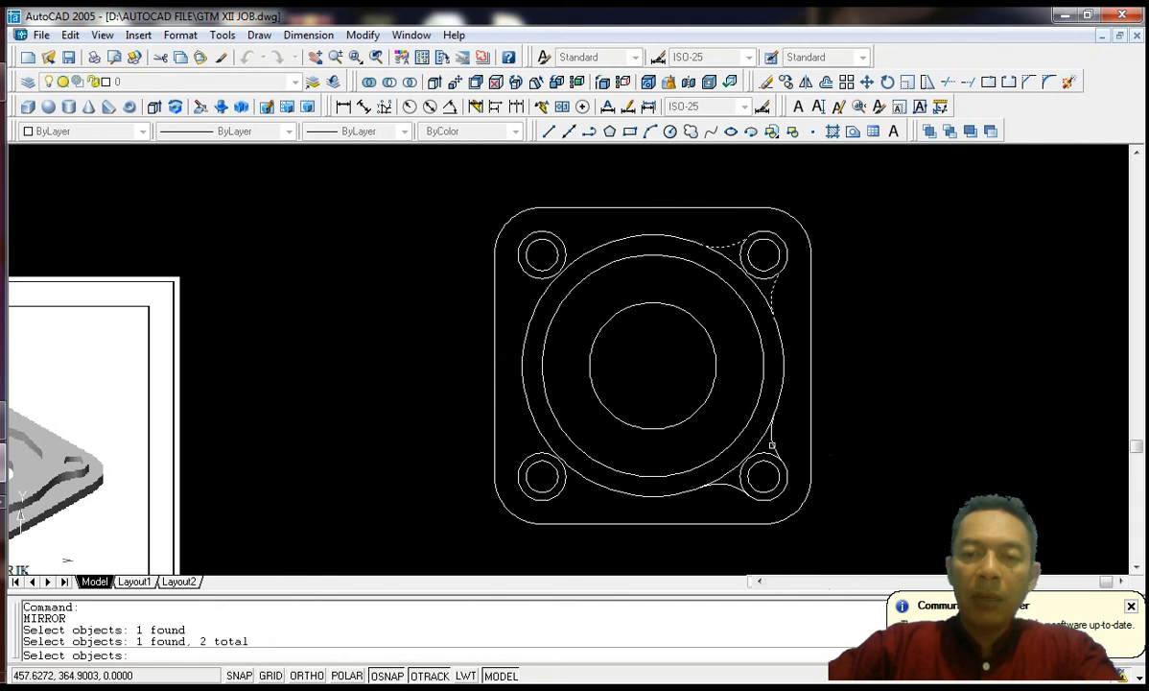
click(772, 444)
click(729, 484)
key(Return)
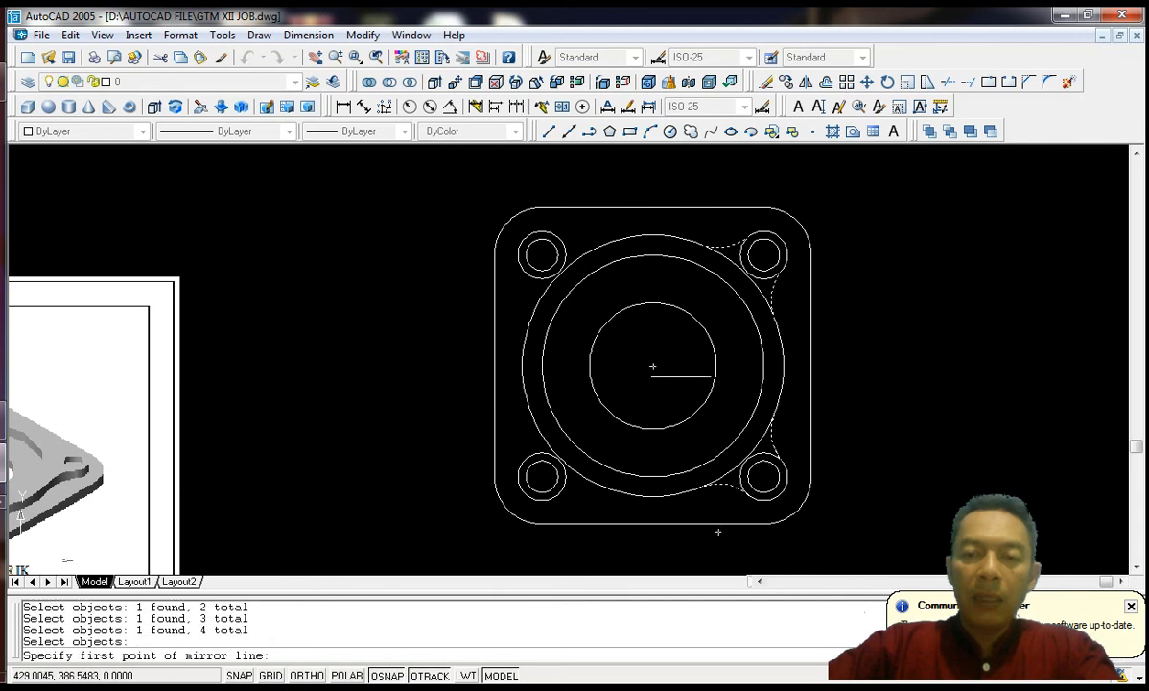
click(653, 207)
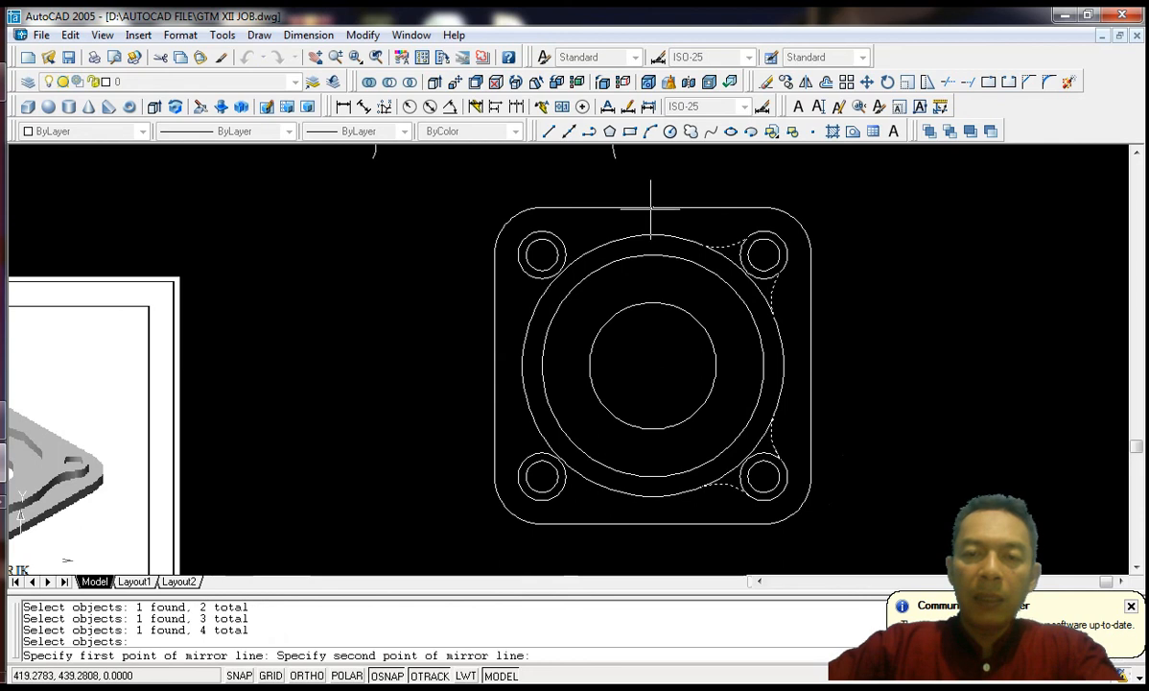
click(653, 522)
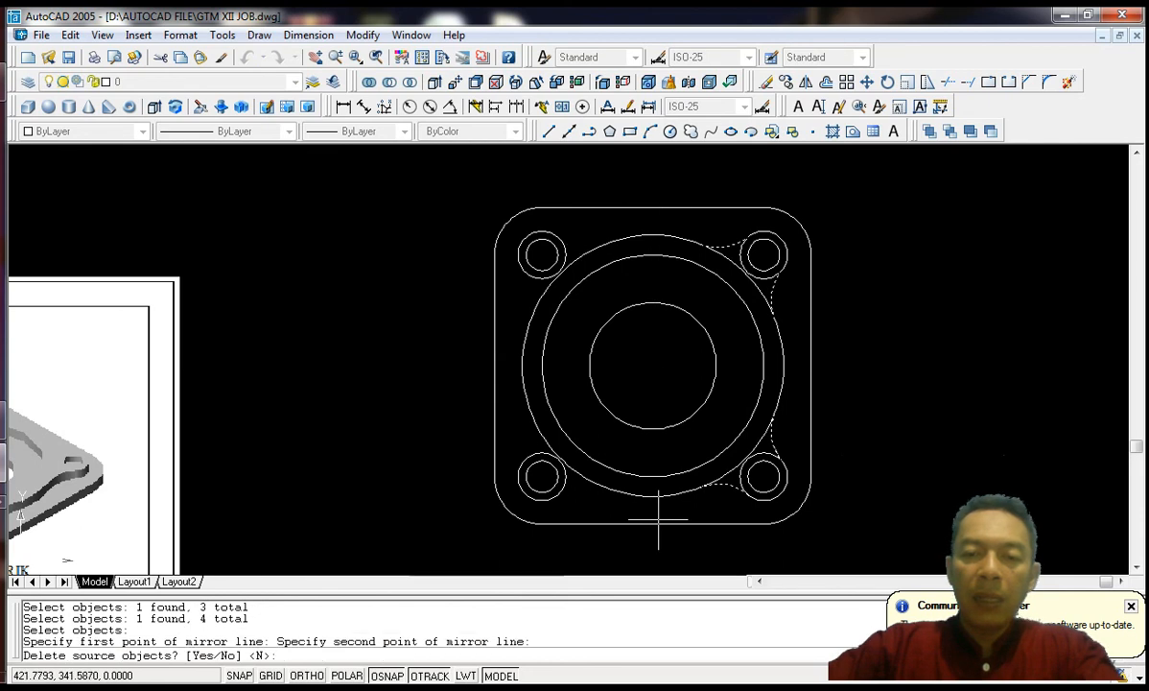
key(Return)
Step: Compare the blended plate outline with the job sheet's top view to identify which curve segments are surplus
scroll(903, 434, down, 2)
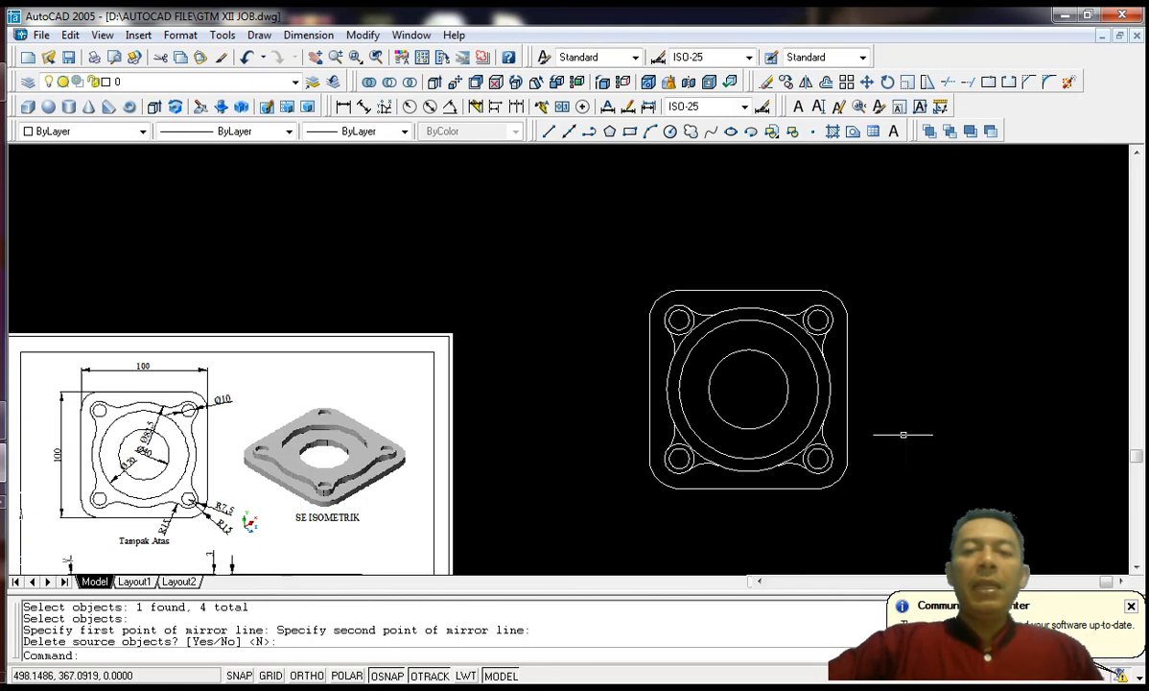
scroll(883, 417, up, 3)
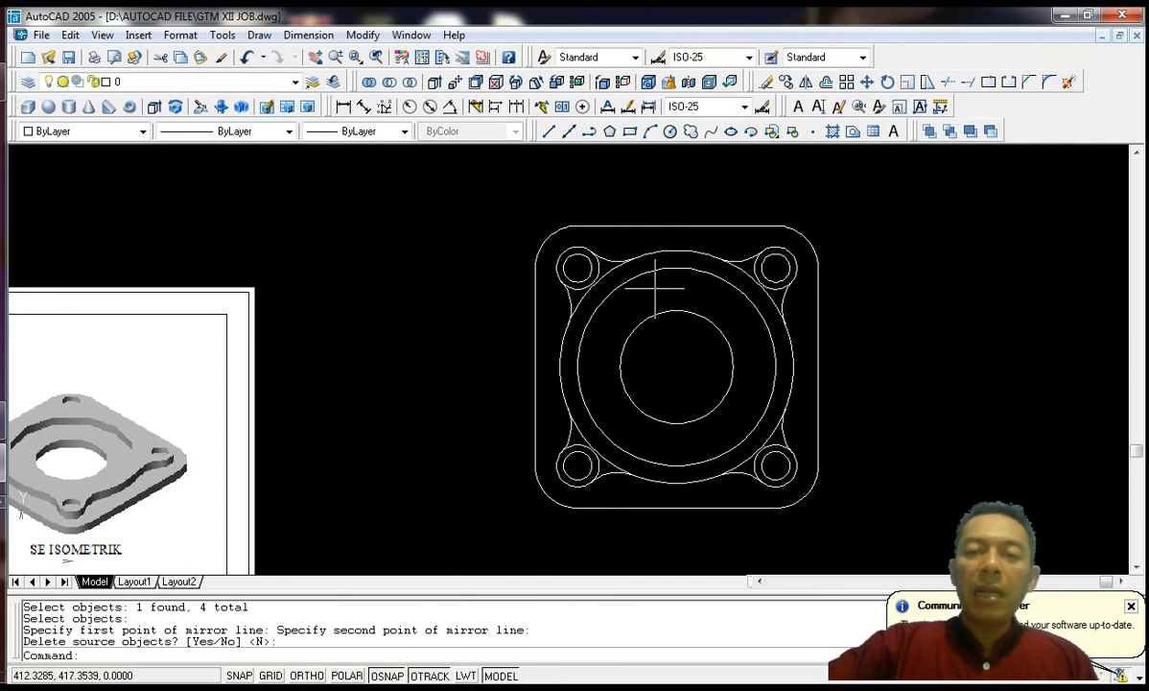
scroll(651, 286, down, 2)
middle_drag(423, 410, 519, 374)
middle_drag(591, 372, 653, 368)
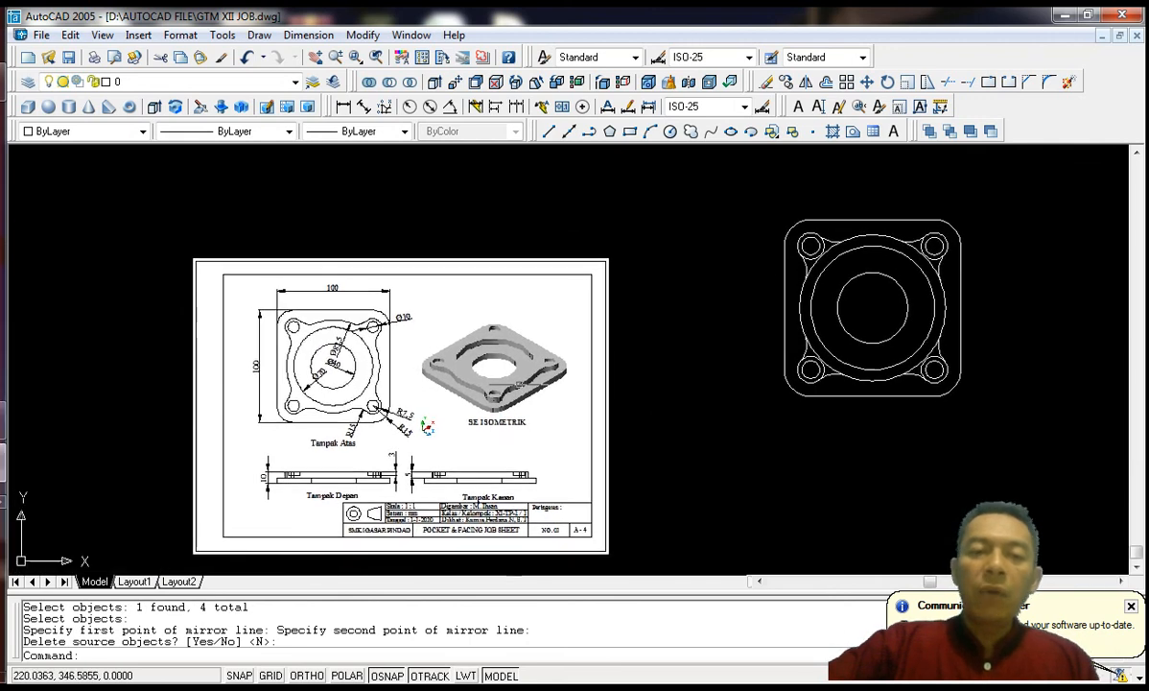
scroll(350, 383, up, 3)
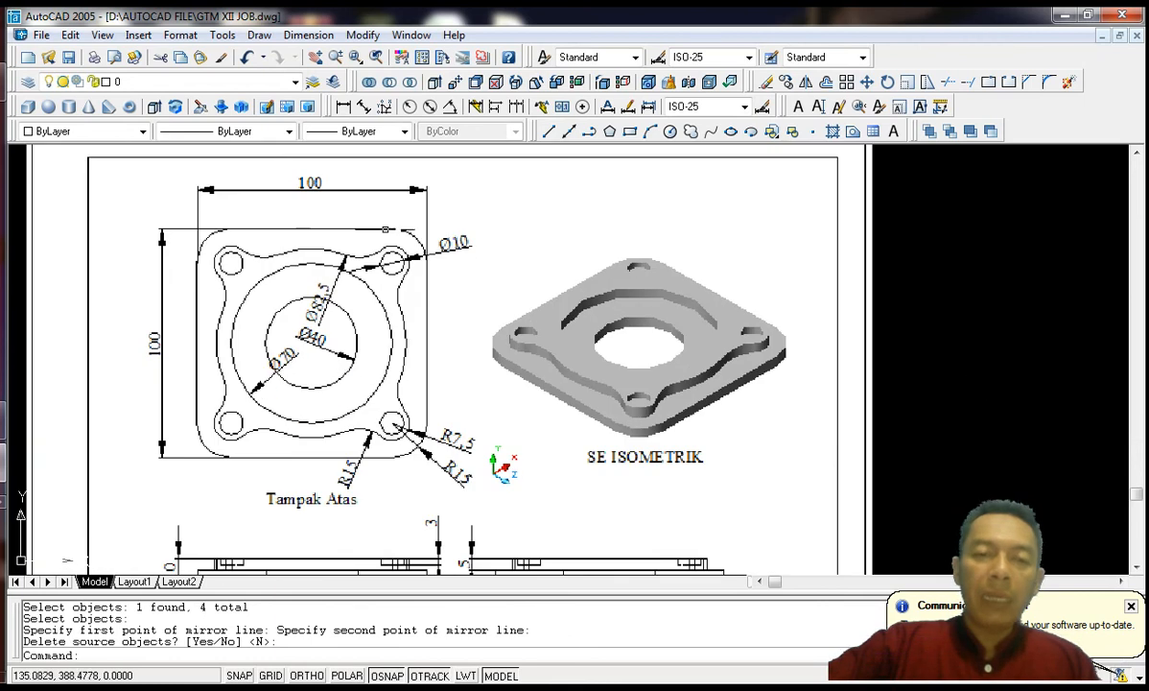
scroll(309, 386, down, 3)
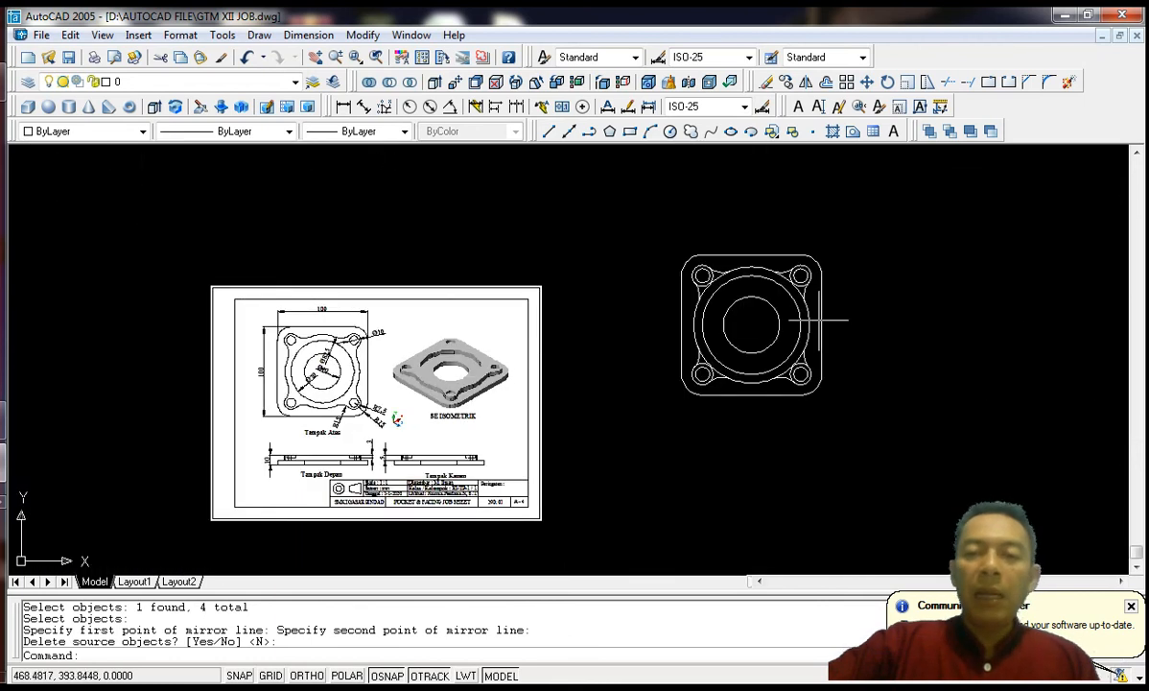
Step: Using all the plate geometry as cutting edges, trim the inner parts of the two upper boss circles between their fillets
scroll(825, 316, up, 3)
middle_drag(803, 312, 736, 327)
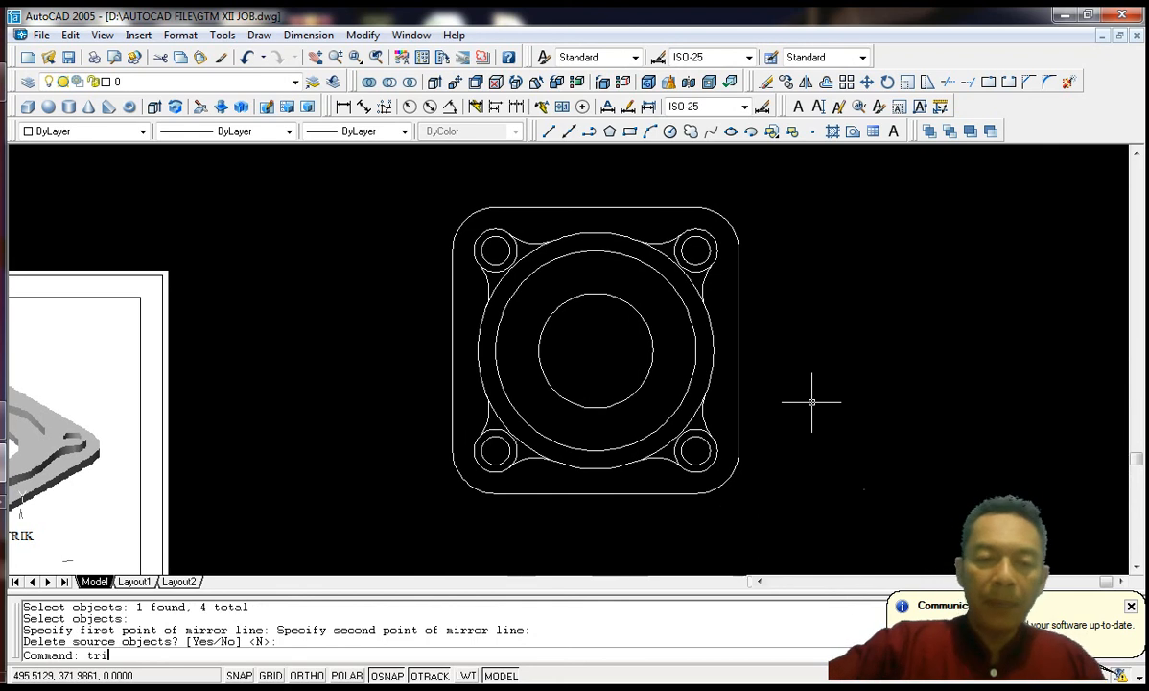
key(Return)
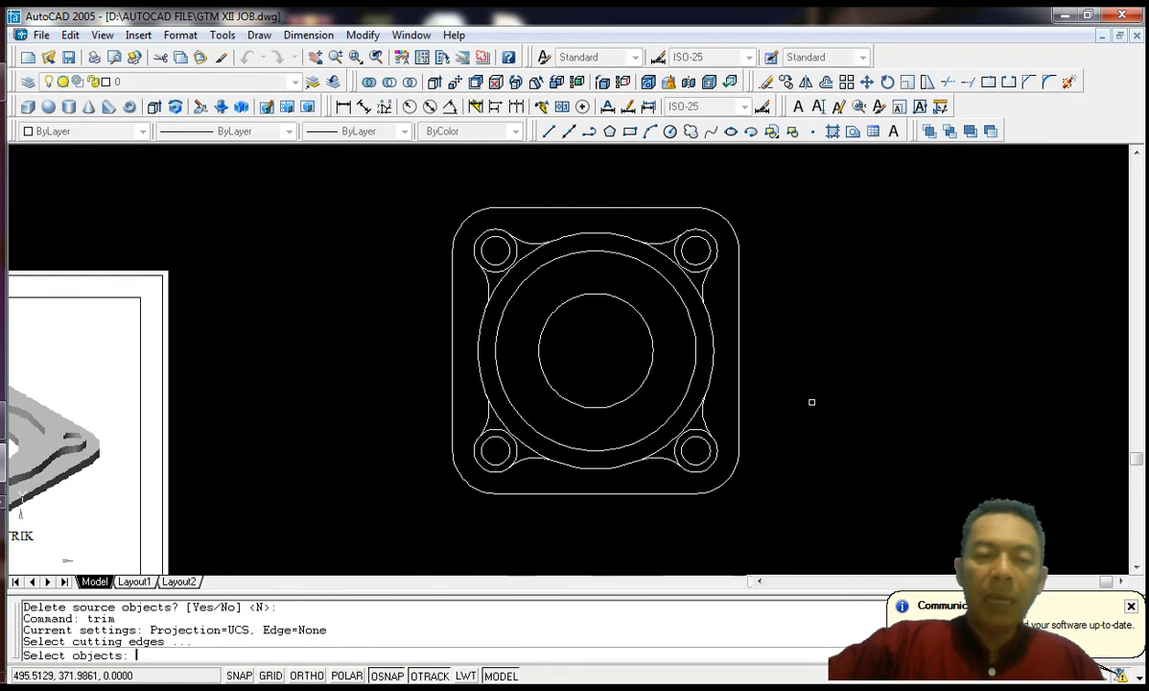
click(382, 165)
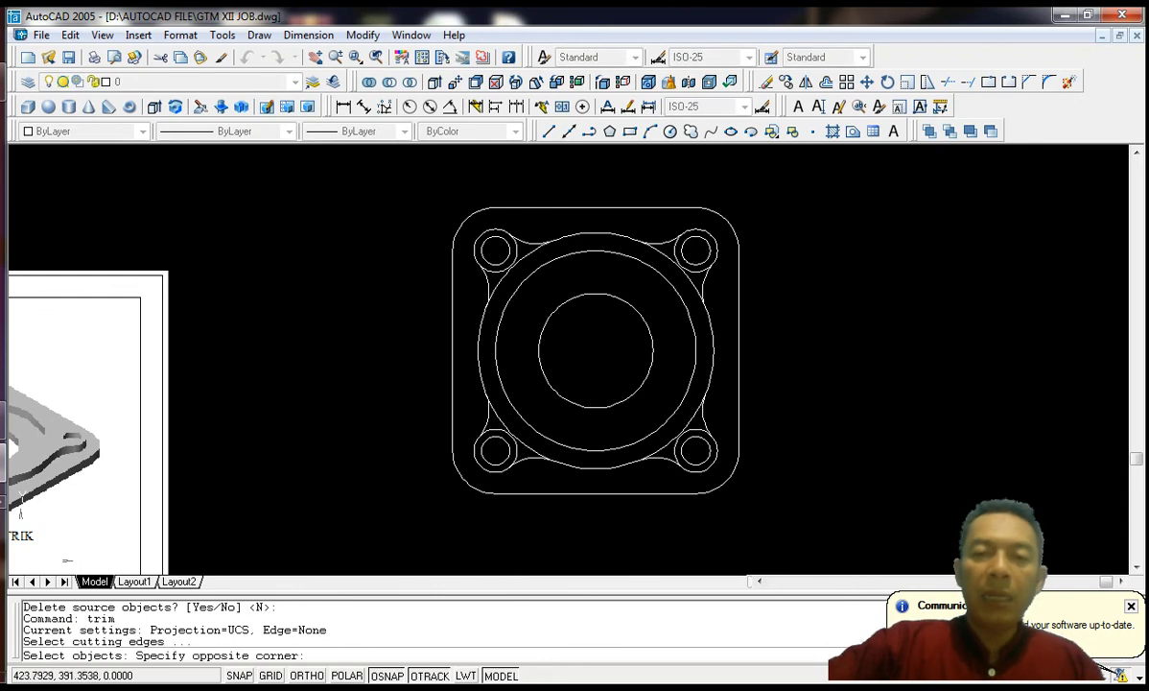
click(740, 497)
key(Return)
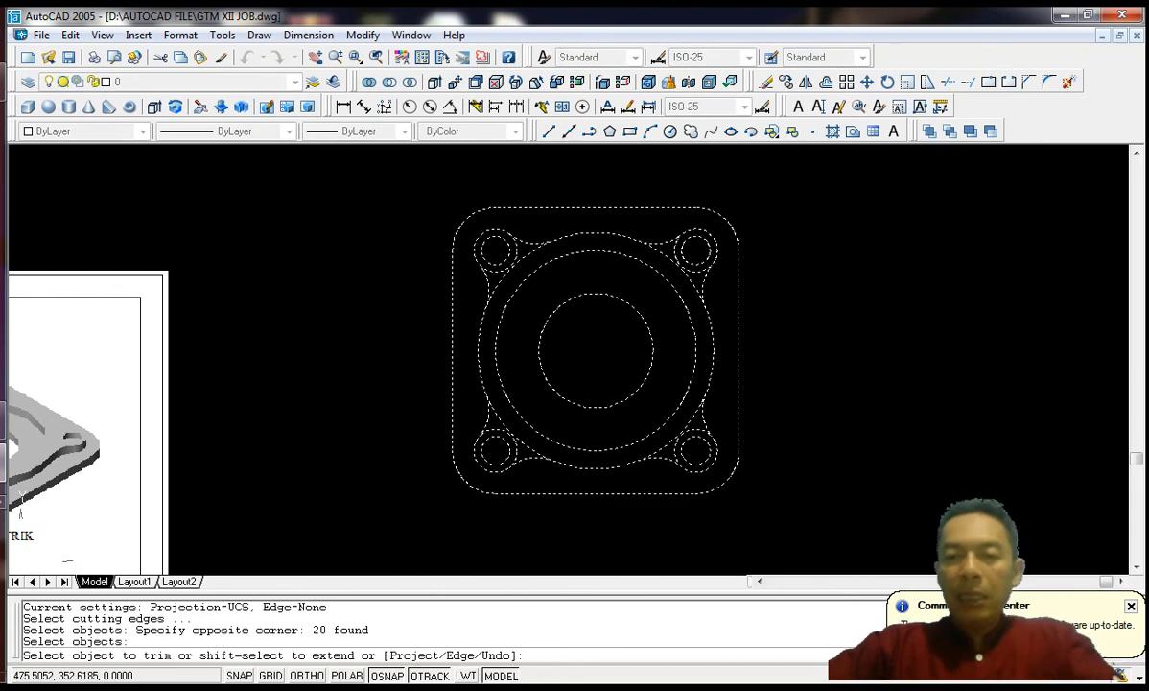
scroll(702, 285, up, 3)
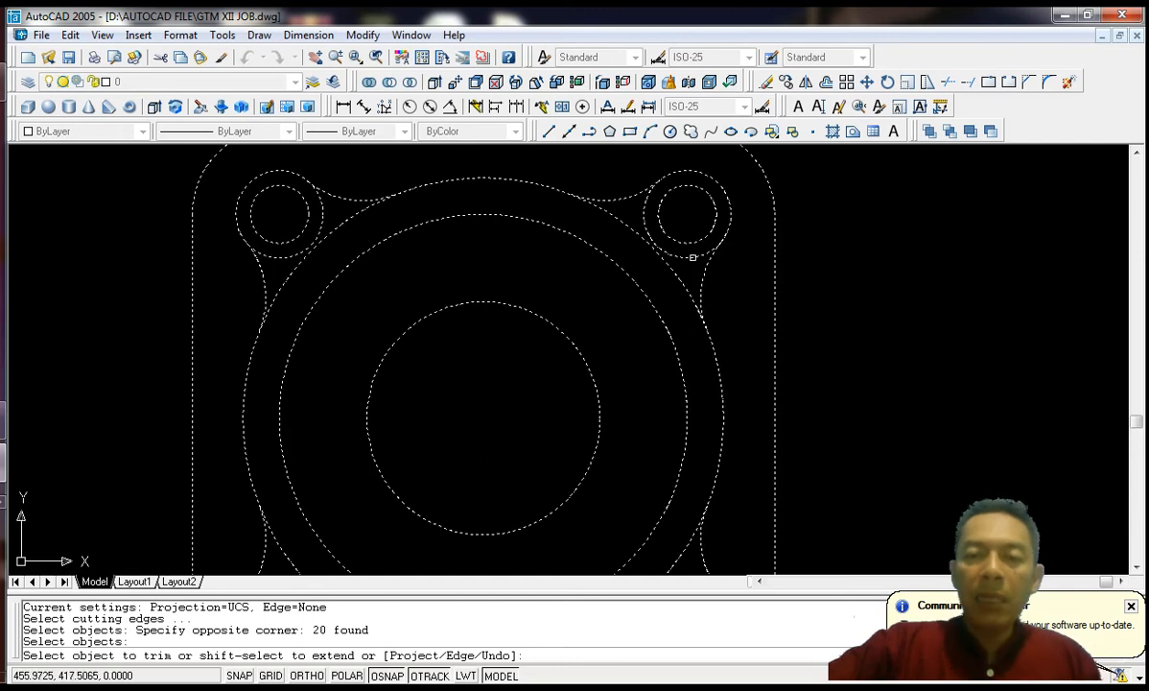
click(693, 257)
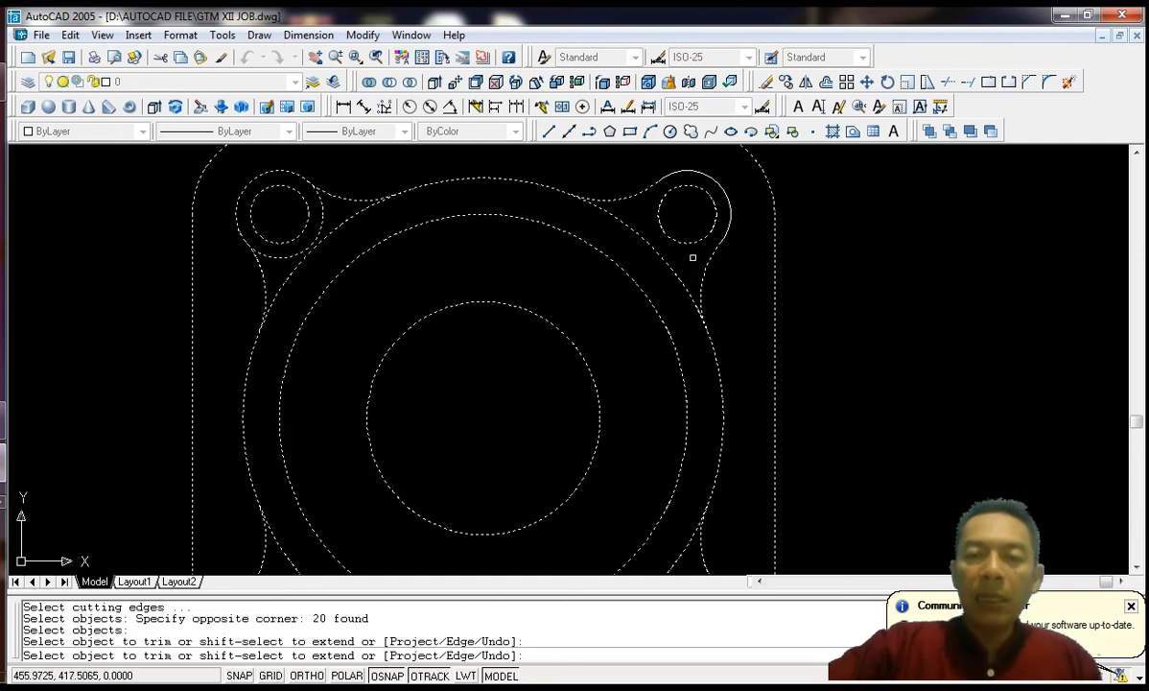
click(323, 211)
Step: Trim the remaining outer-circle segments inside the corner bosses and the inner parts of the two lower boss circles, and finish trimming
scroll(414, 263, down, 2)
scroll(526, 391, up, 3)
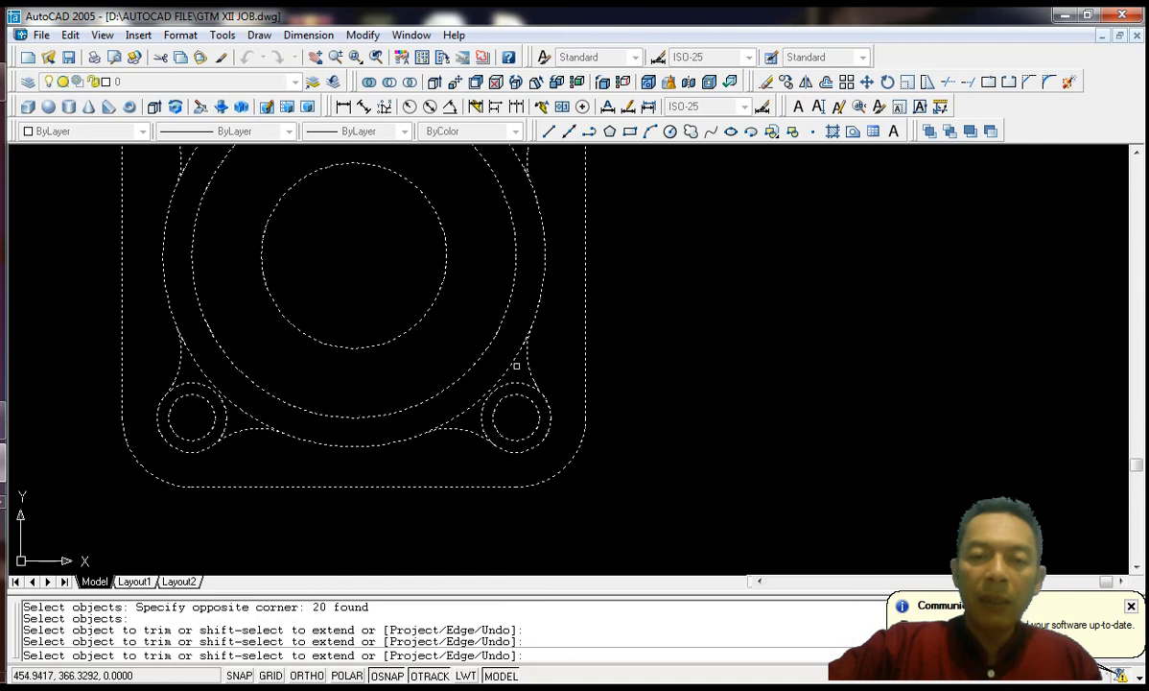
click(513, 360)
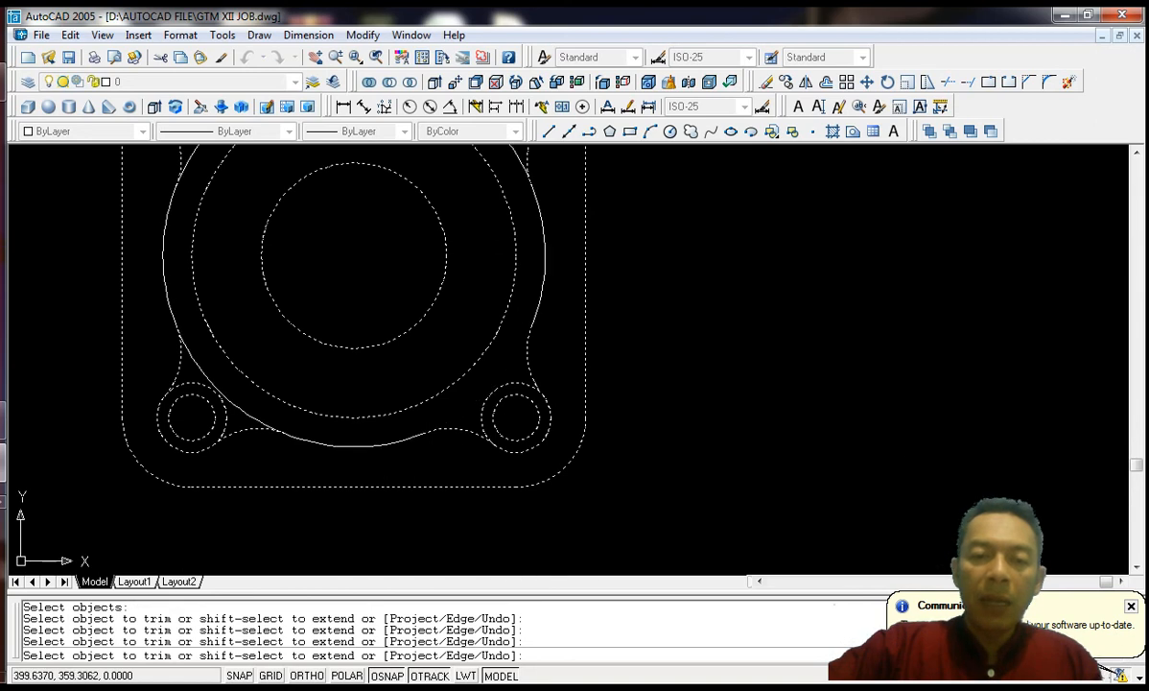
click(234, 407)
click(223, 402)
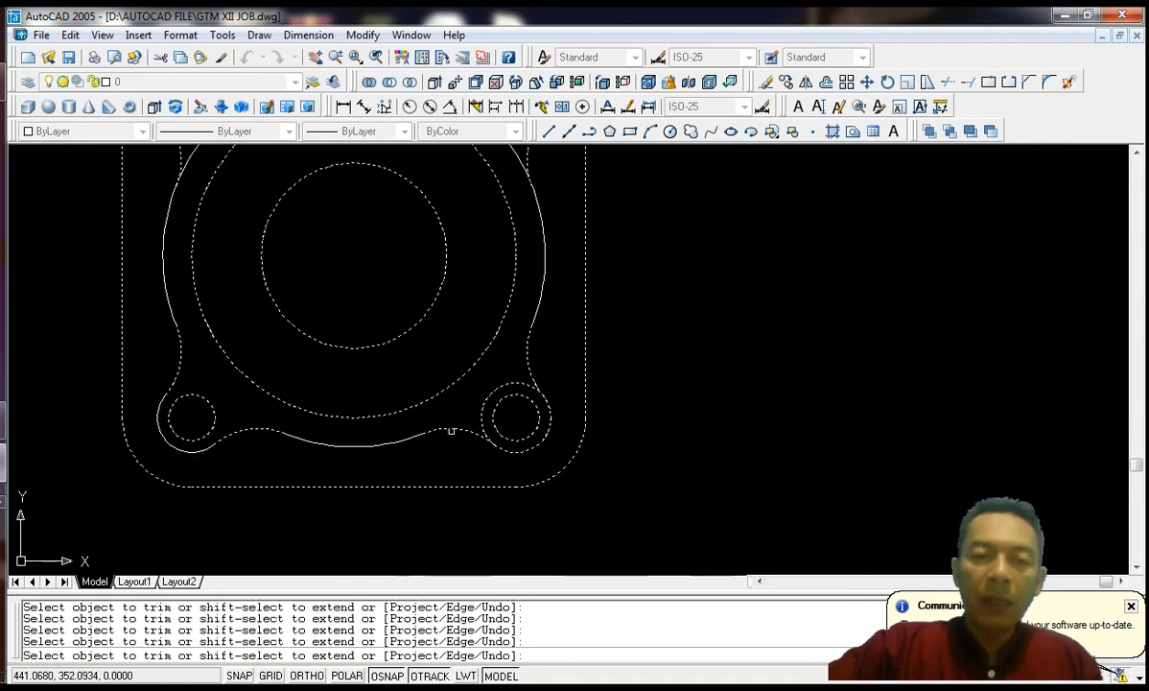
scroll(490, 411, down, 2)
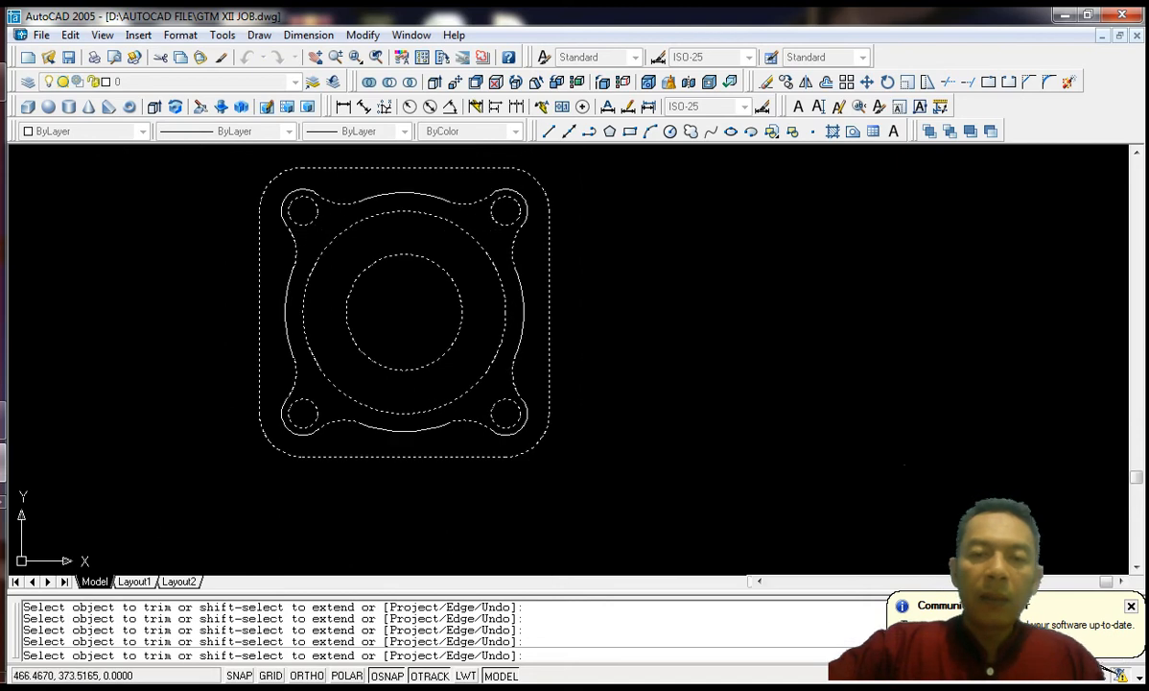
key(Return)
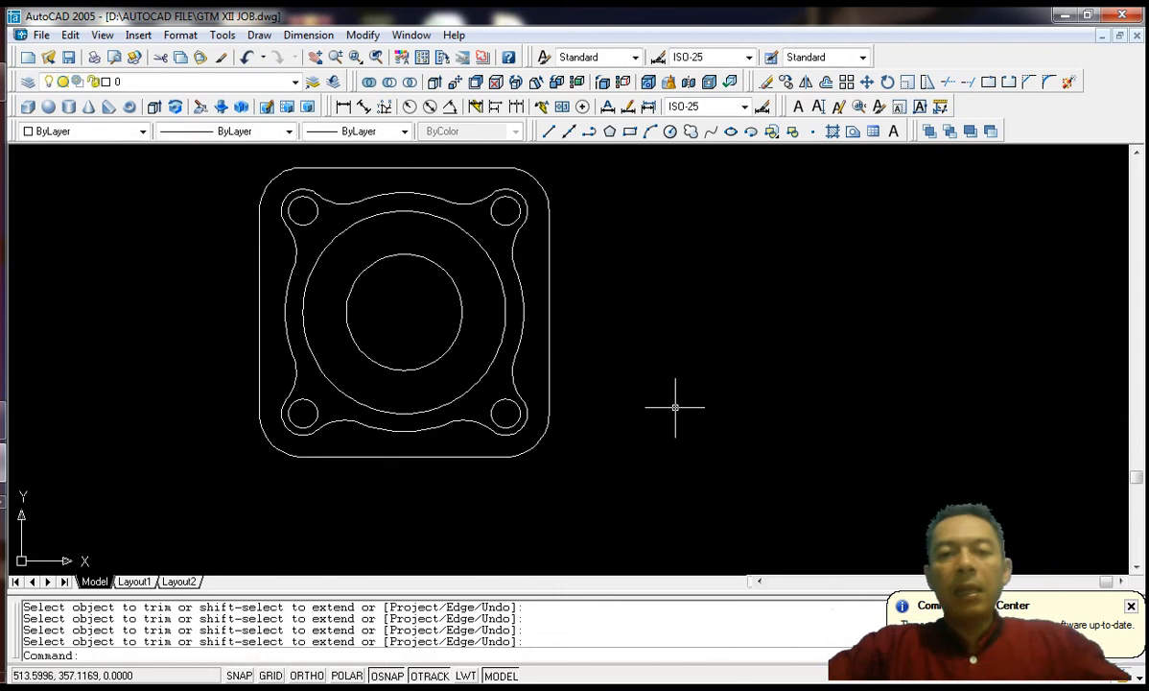
Step: Switch the model to the SE Isometric view and frame the trimmed plate outline
middle_drag(674, 400, 735, 425)
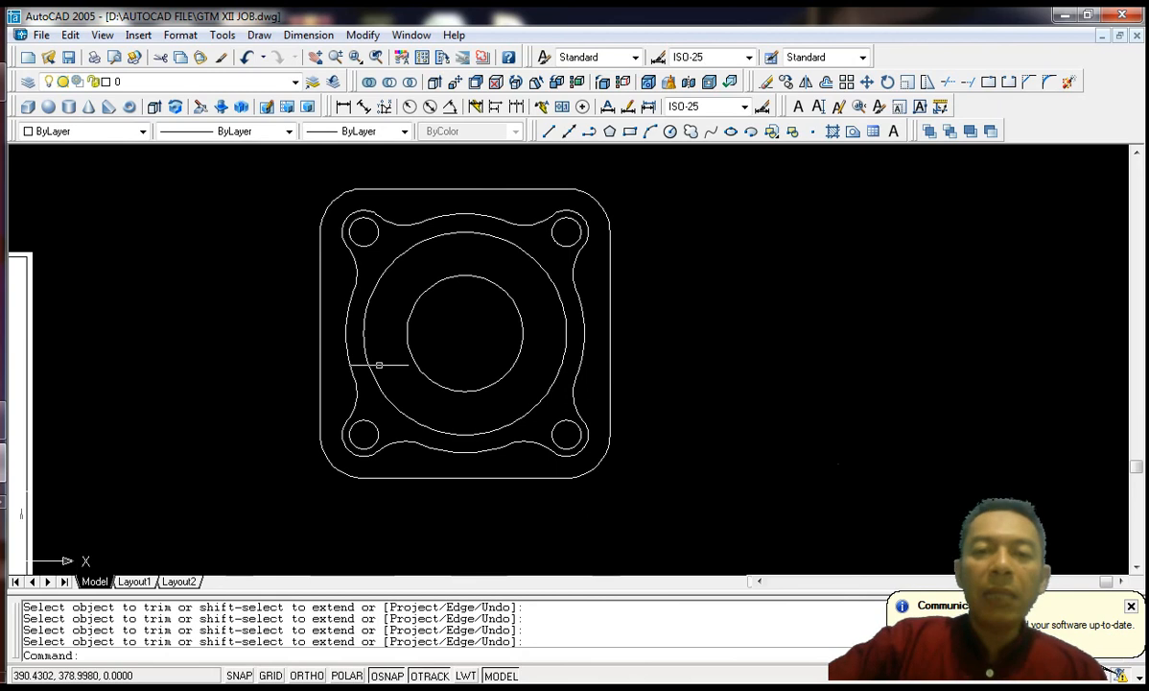
scroll(514, 342, down, 2)
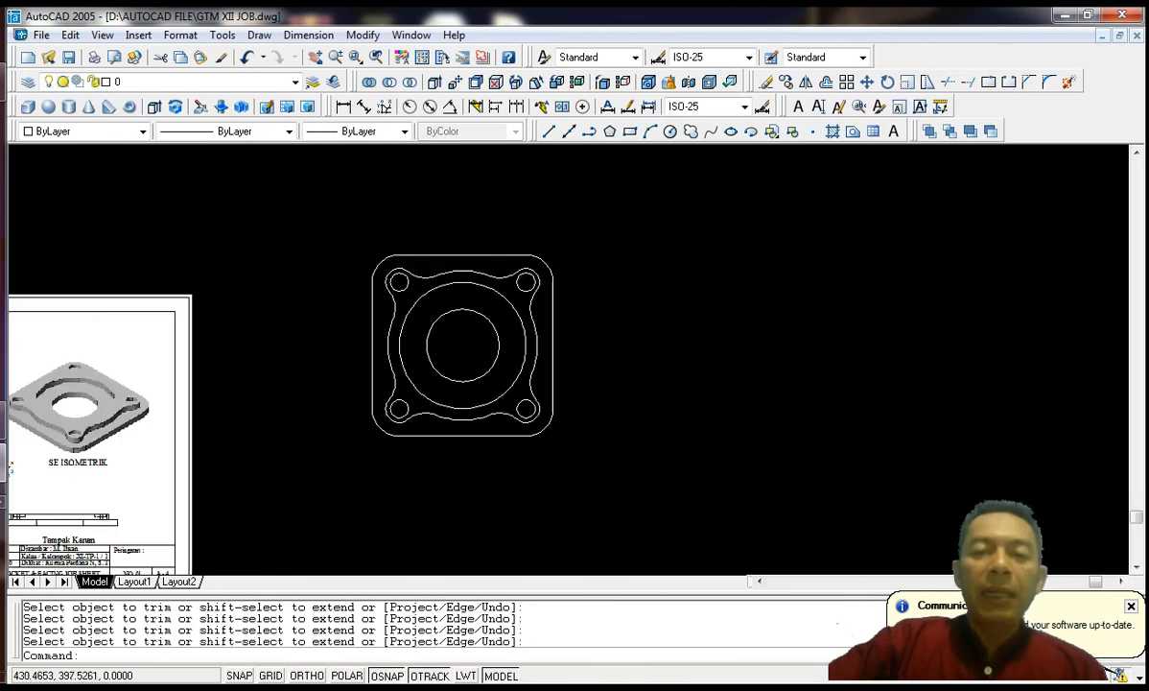
scroll(479, 326, down, 2)
scroll(479, 326, up, 5)
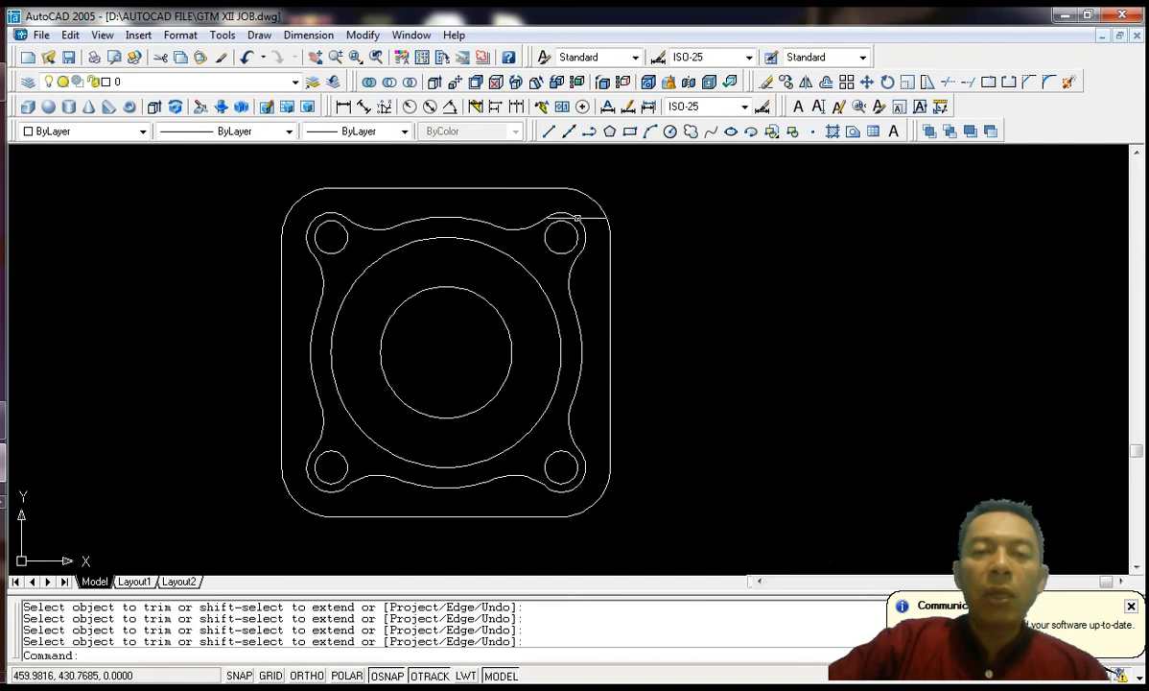
scroll(576, 225, down, 2)
scroll(575, 230, up, 1)
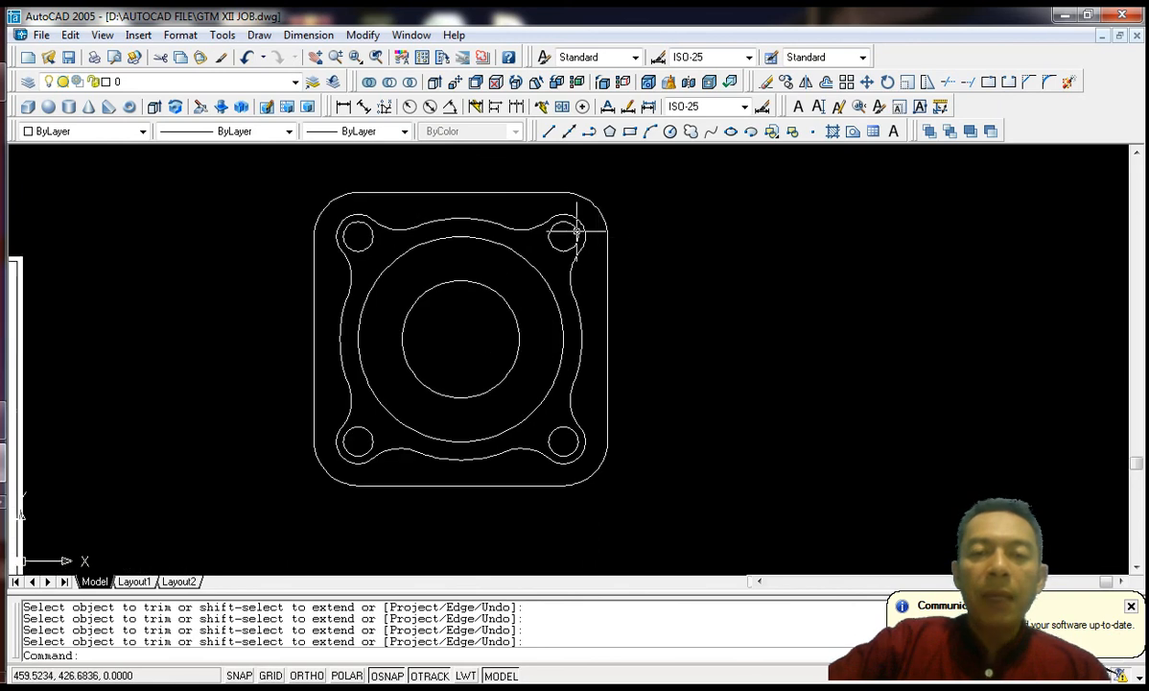
click(103, 35)
mouse_move(165, 248)
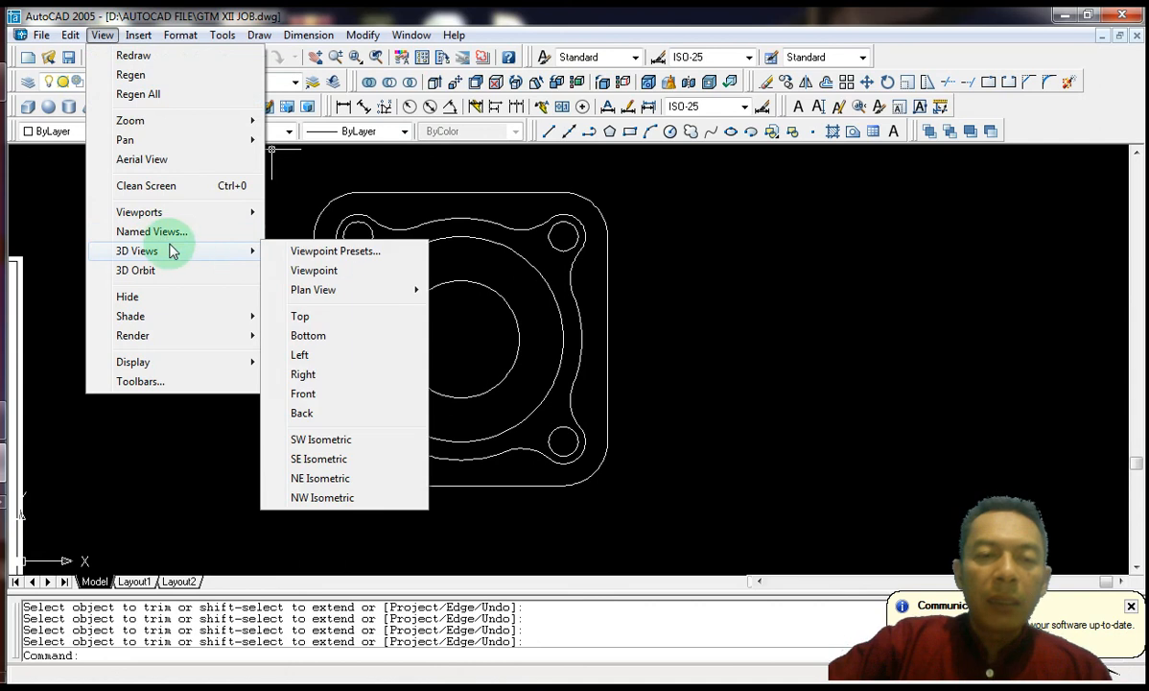
click(336, 458)
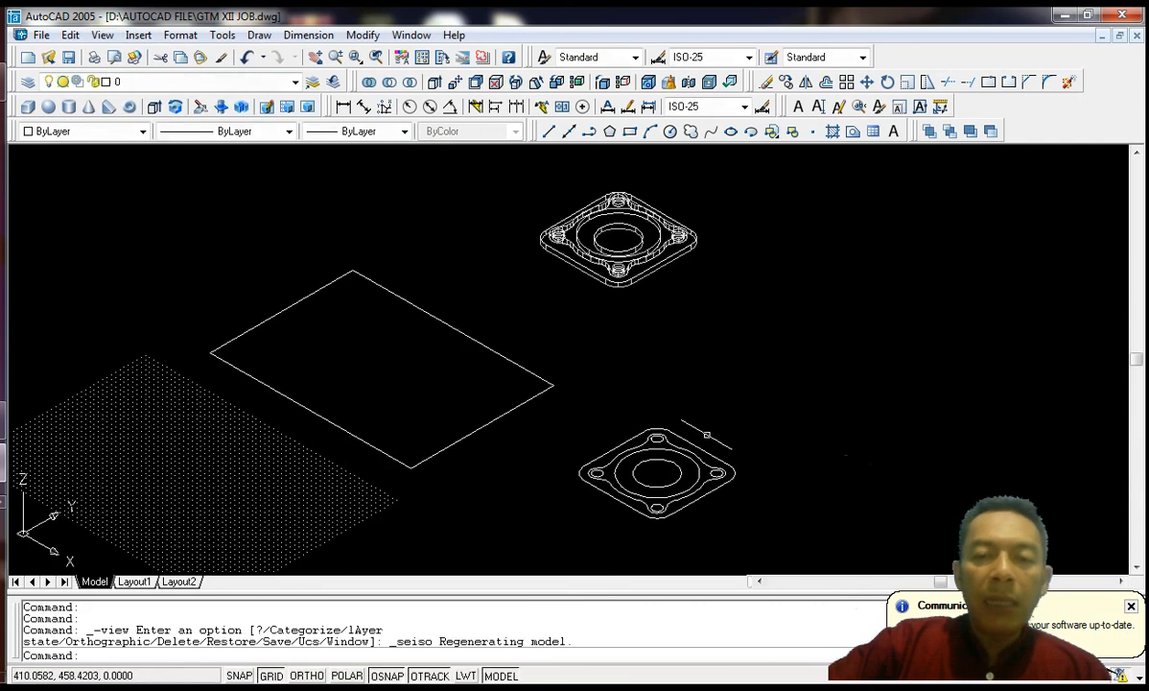
middle_drag(700, 382, 519, 251)
scroll(608, 357, up, 3)
middle_drag(608, 357, 603, 379)
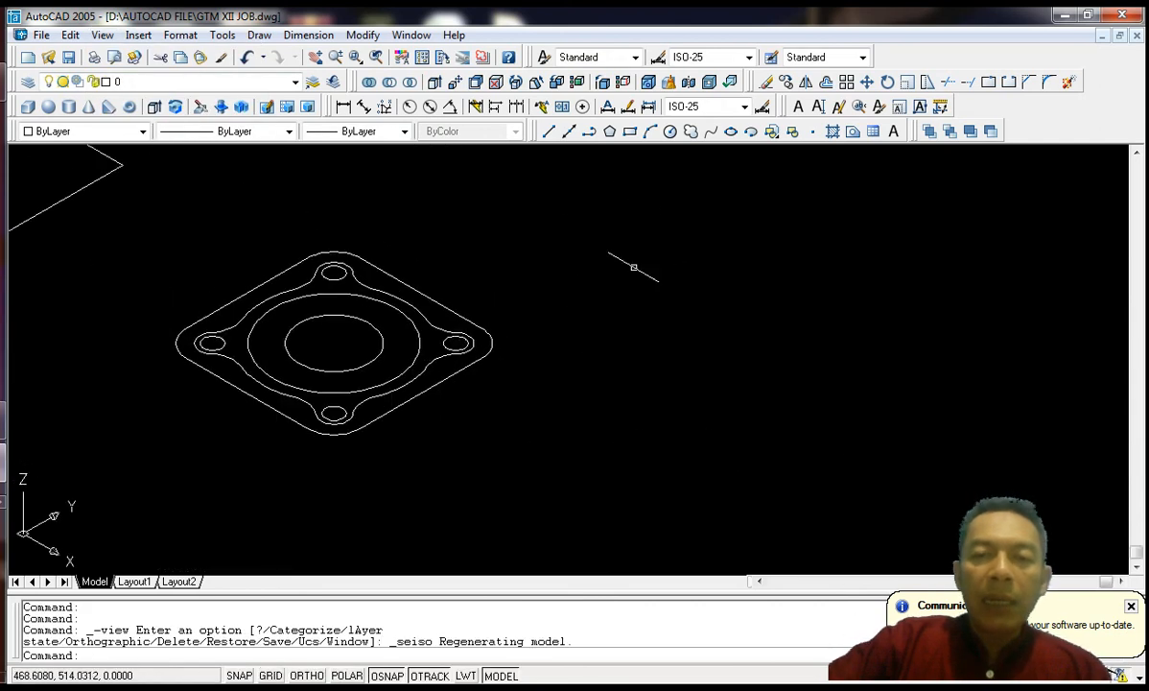
Step: Draw a freehand practice rectangle in the empty area beside the flange plate
click(629, 131)
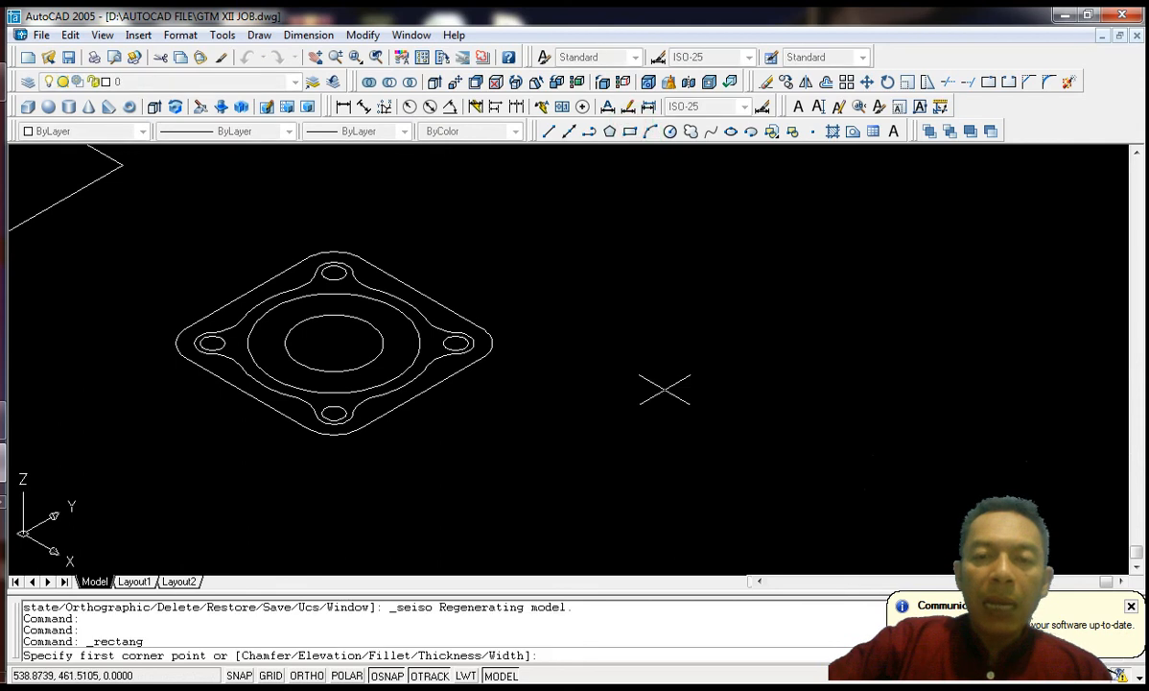
scroll(671, 388, up, 3)
click(624, 331)
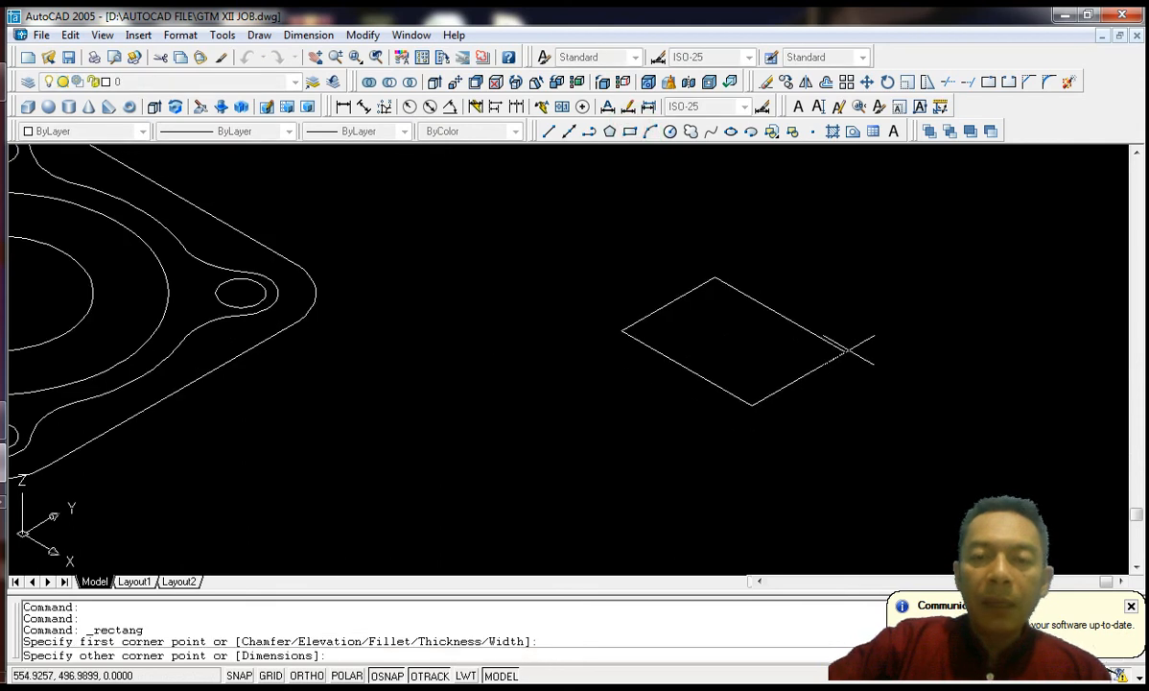
click(868, 327)
middle_drag(853, 355, 786, 413)
scroll(756, 419, up, 2)
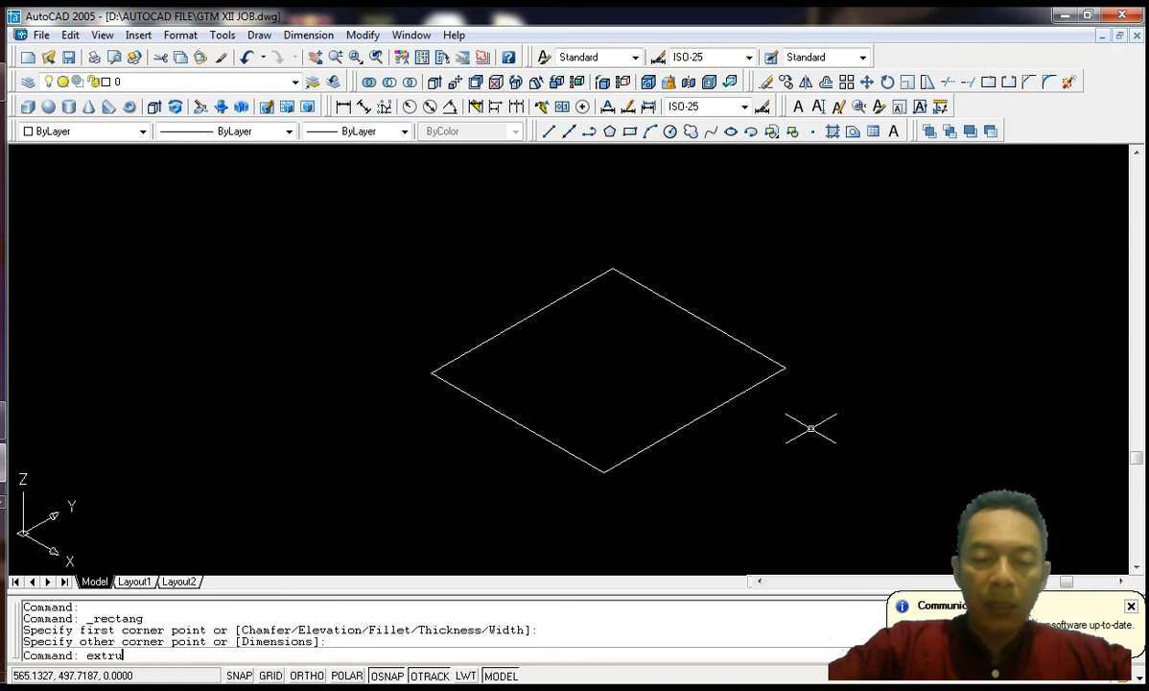
Step: Extrude the practice rectangle to a height of 20 with a taper angle of 0
text(extrude)
key(Return)
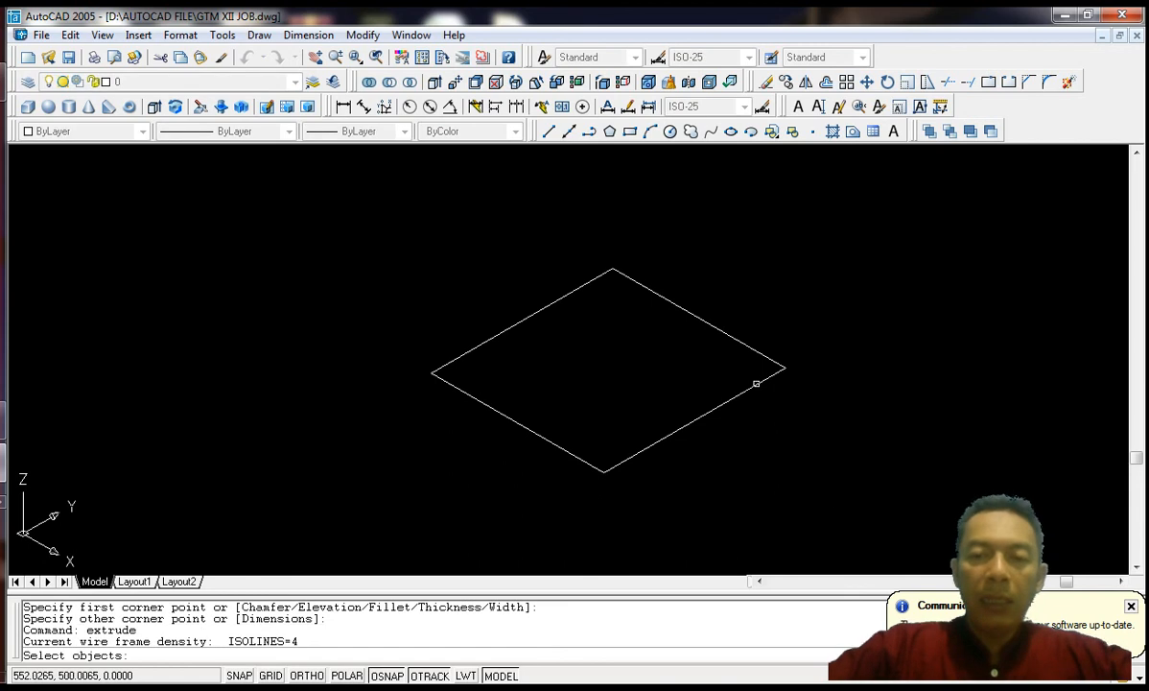
click(755, 387)
key(Return)
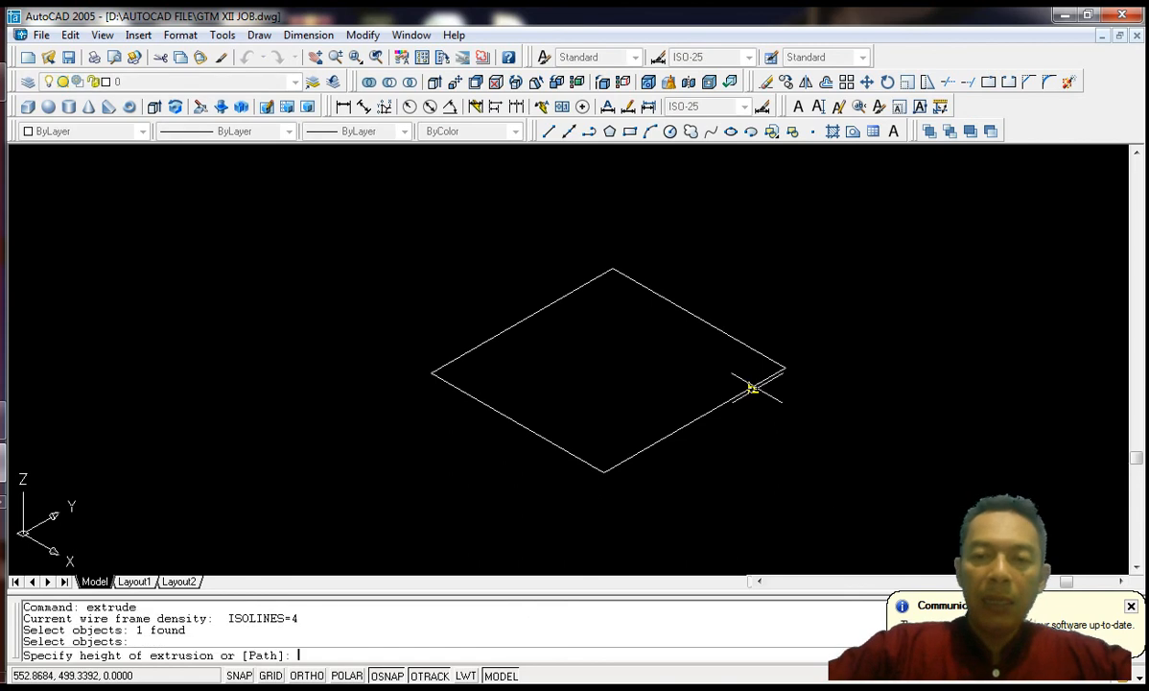
text(20)
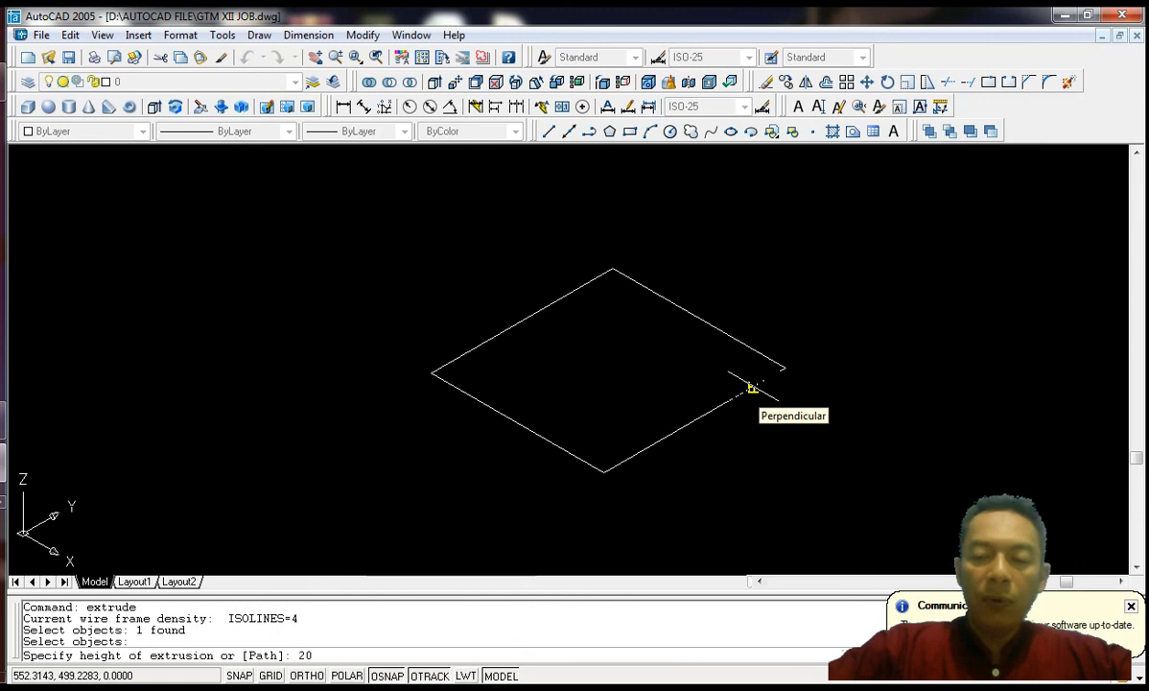
key(Return)
key(Return)
scroll(756, 386, down, 2)
middle_drag(707, 368, 631, 354)
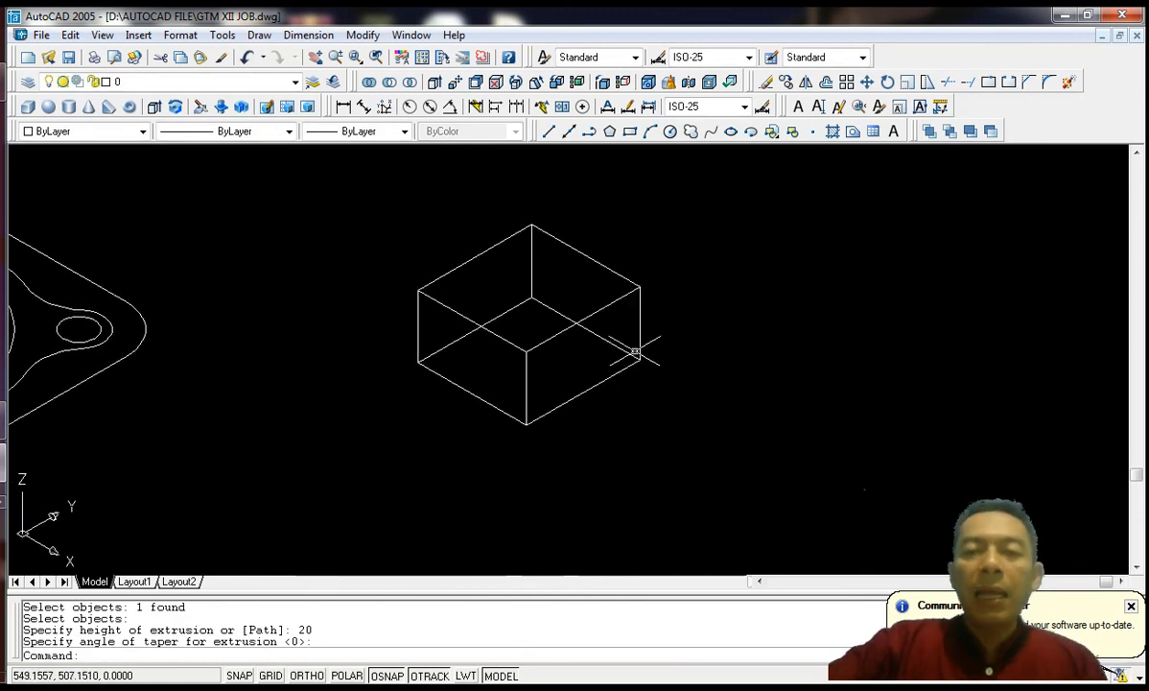
Step: Draw a second practice rectangle beside the extruded box and explode it into separate lines
click(631, 132)
click(779, 403)
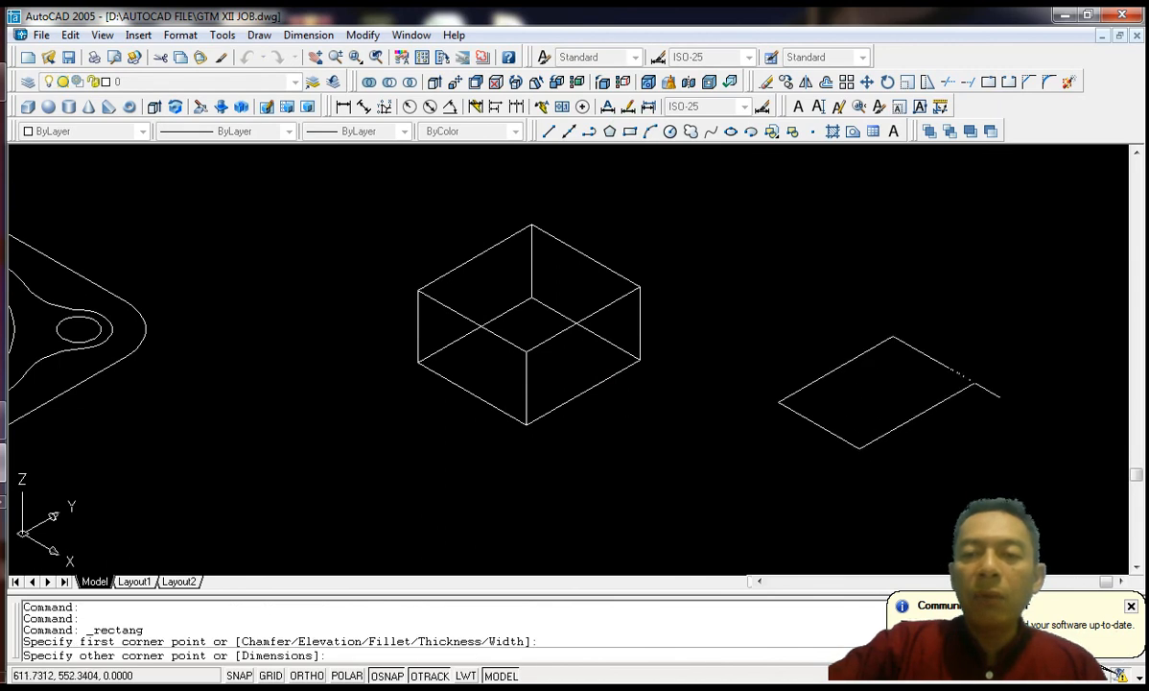
click(1010, 402)
middle_drag(1020, 369, 970, 363)
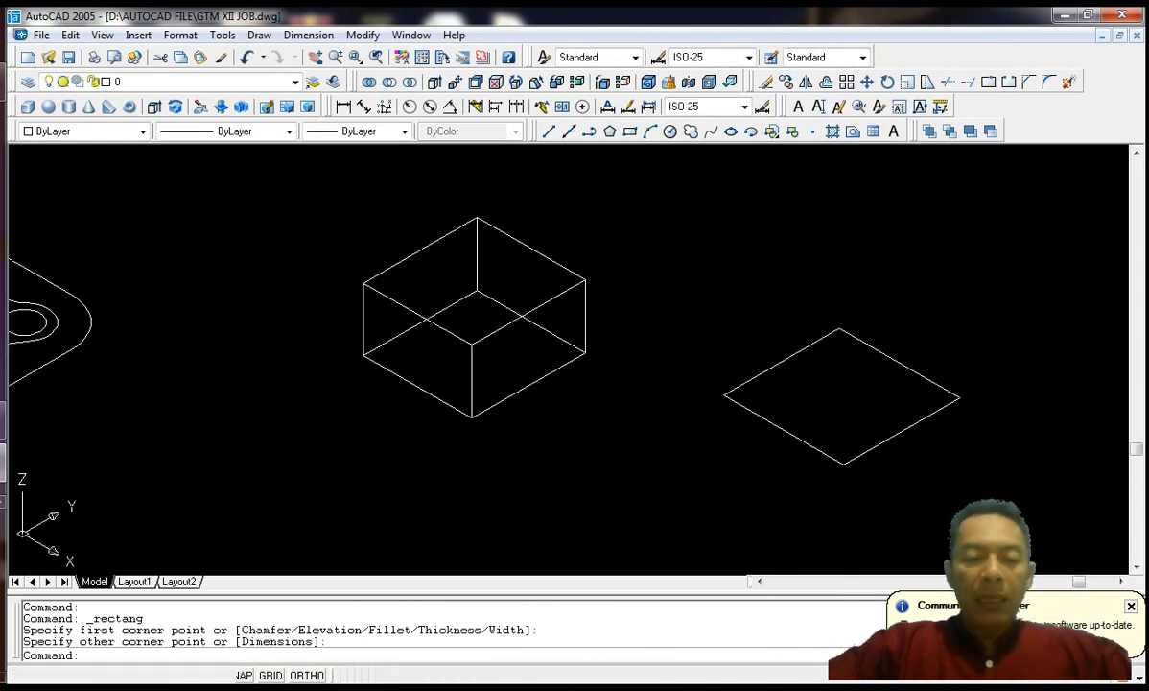
text(explode)
key(Return)
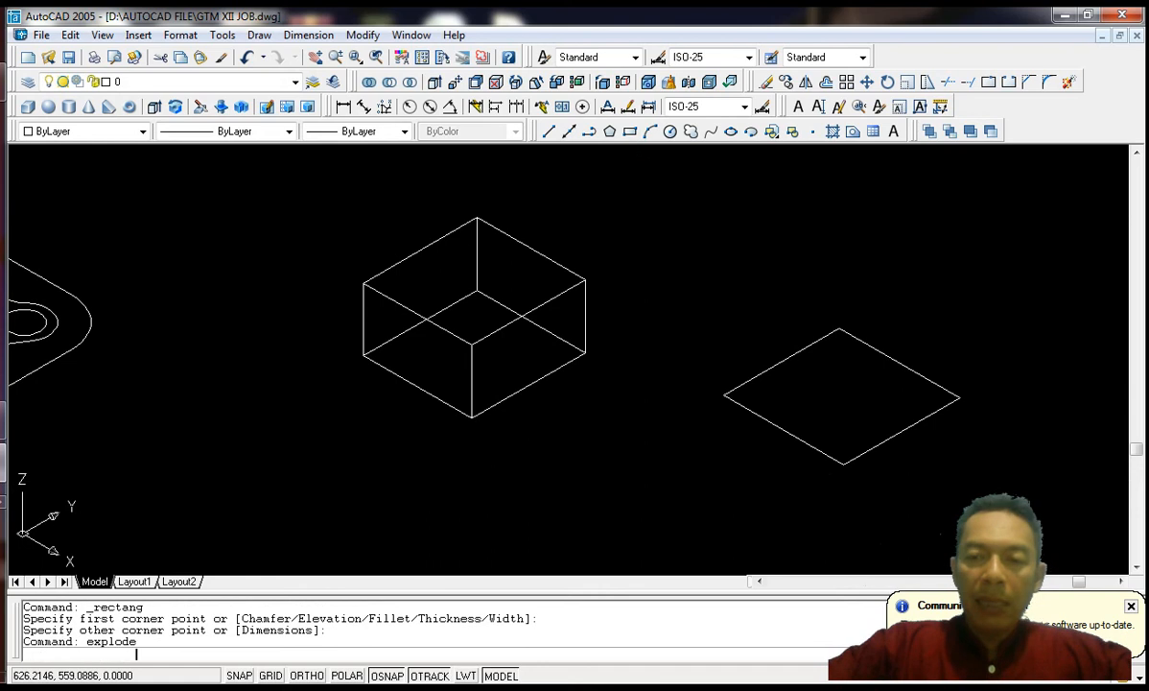
click(935, 385)
key(Return)
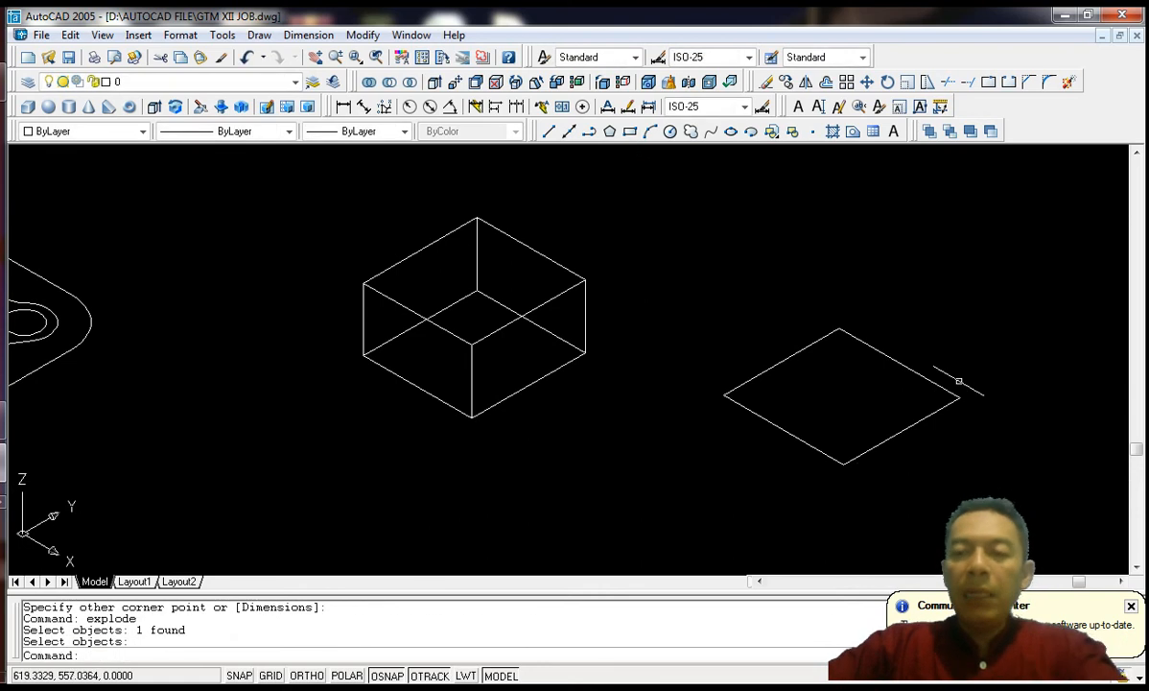
Step: Select the upper-right edge of the exploded rectangle to check whether it is a separate line, and clear the selection
scroll(964, 360, up, 3)
middle_drag(919, 320, 876, 277)
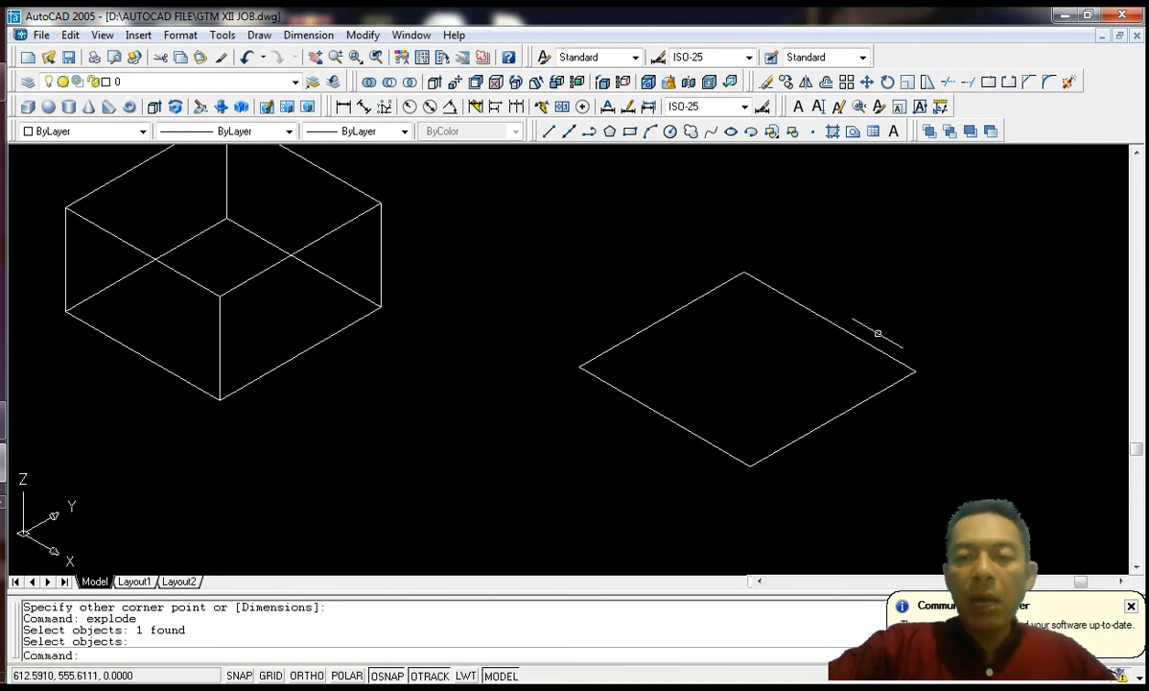
click(861, 338)
scroll(892, 320, up, 2)
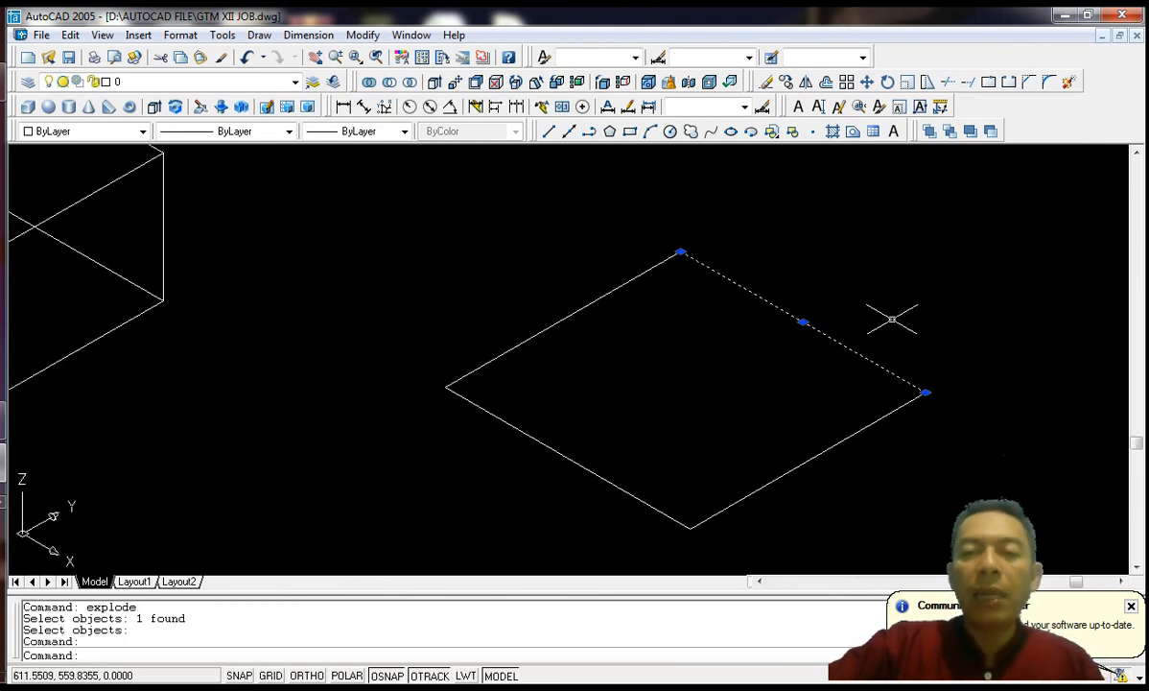
middle_drag(890, 318, 861, 298)
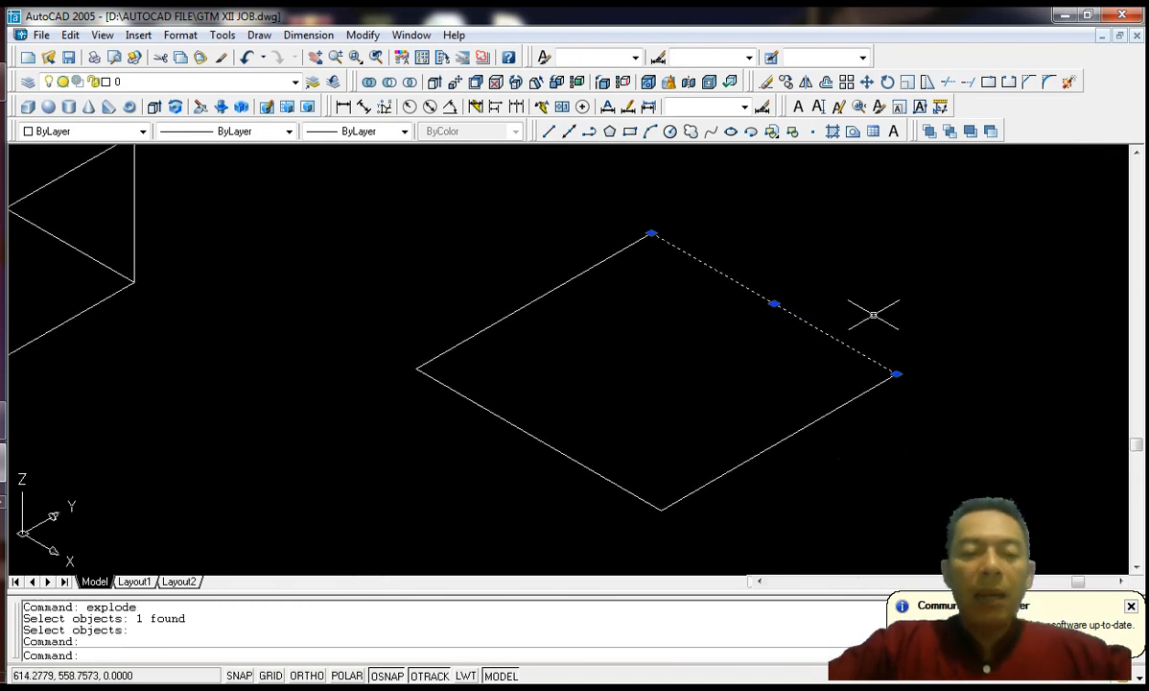
key(Escape)
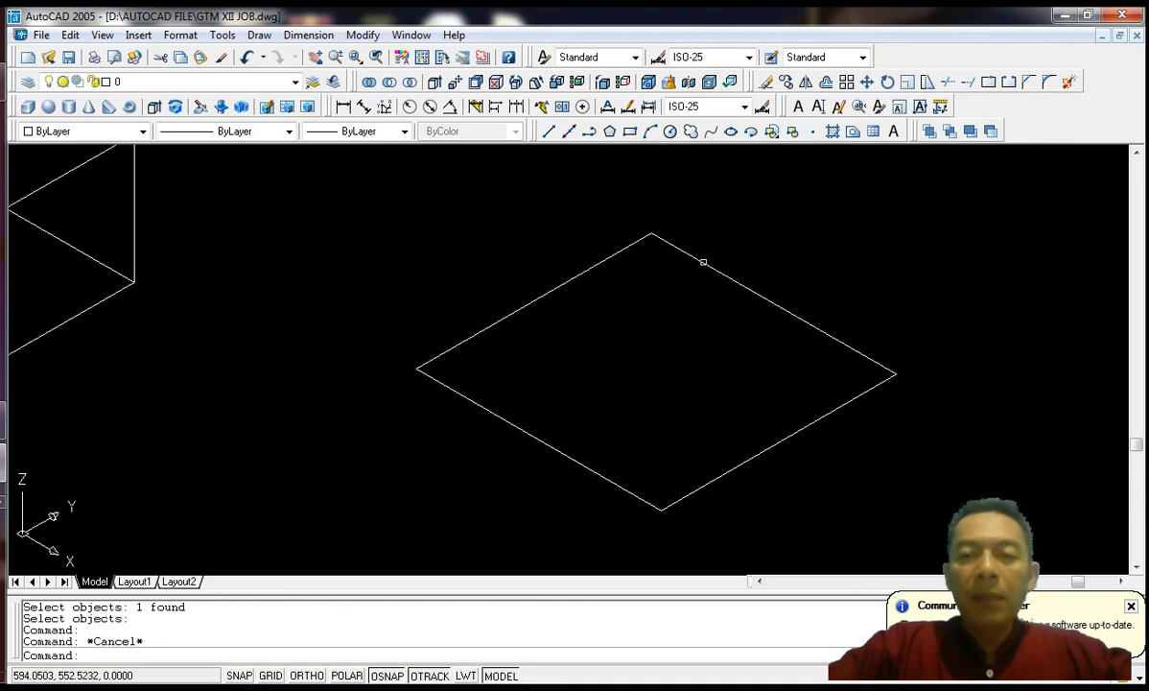
click(707, 263)
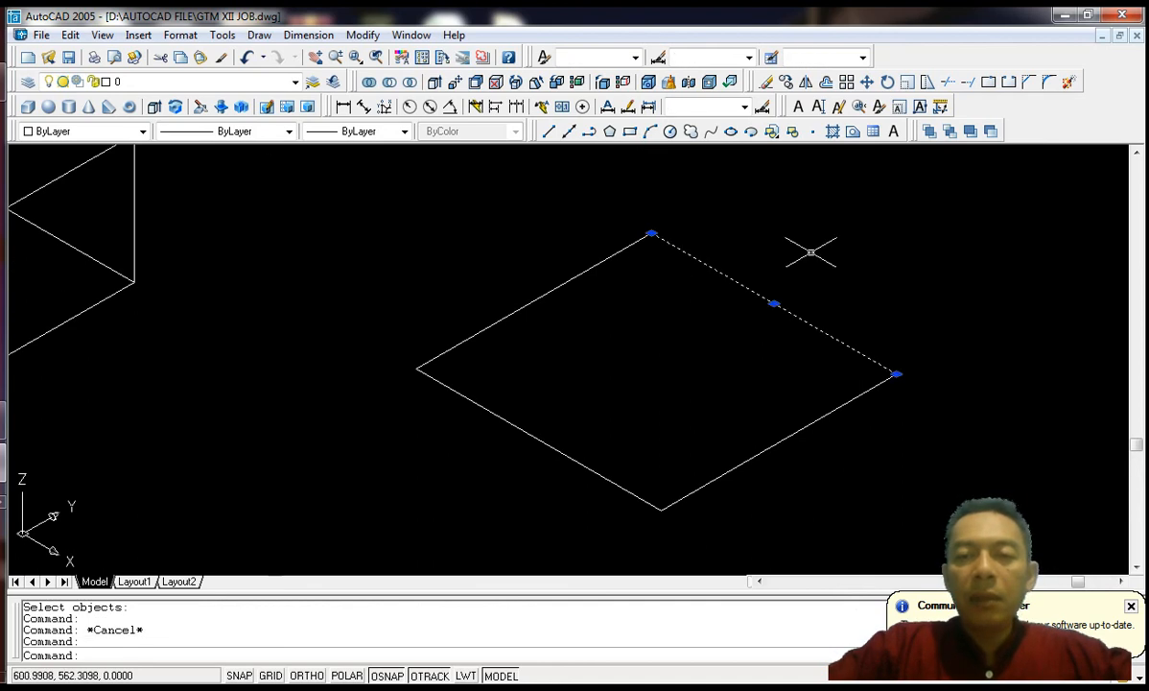
key(Escape)
middle_drag(810, 251, 684, 265)
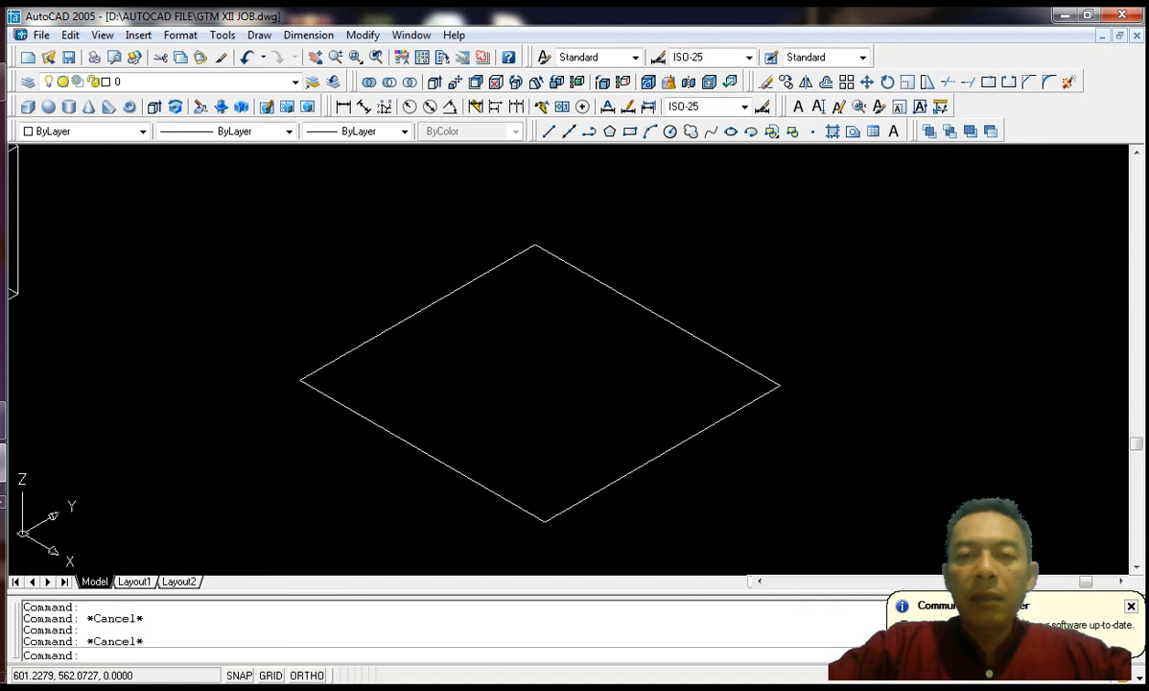
Step: Draw a third, smaller rectangle up and to the right of the exploded one
click(630, 132)
click(776, 256)
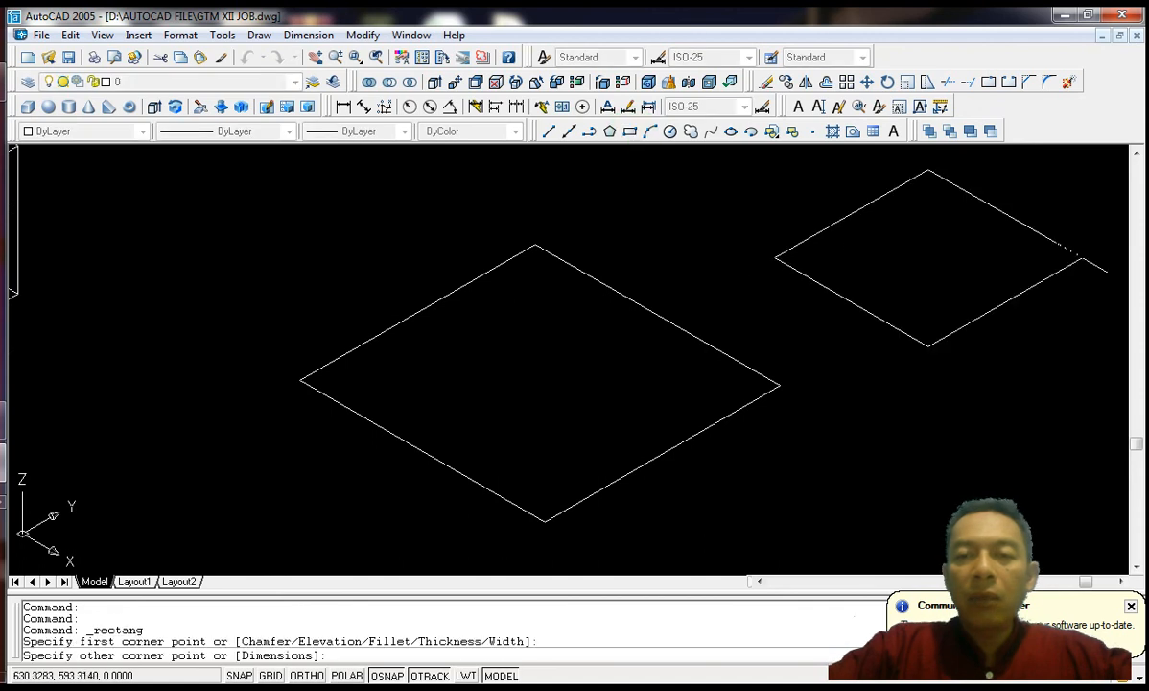
click(1077, 259)
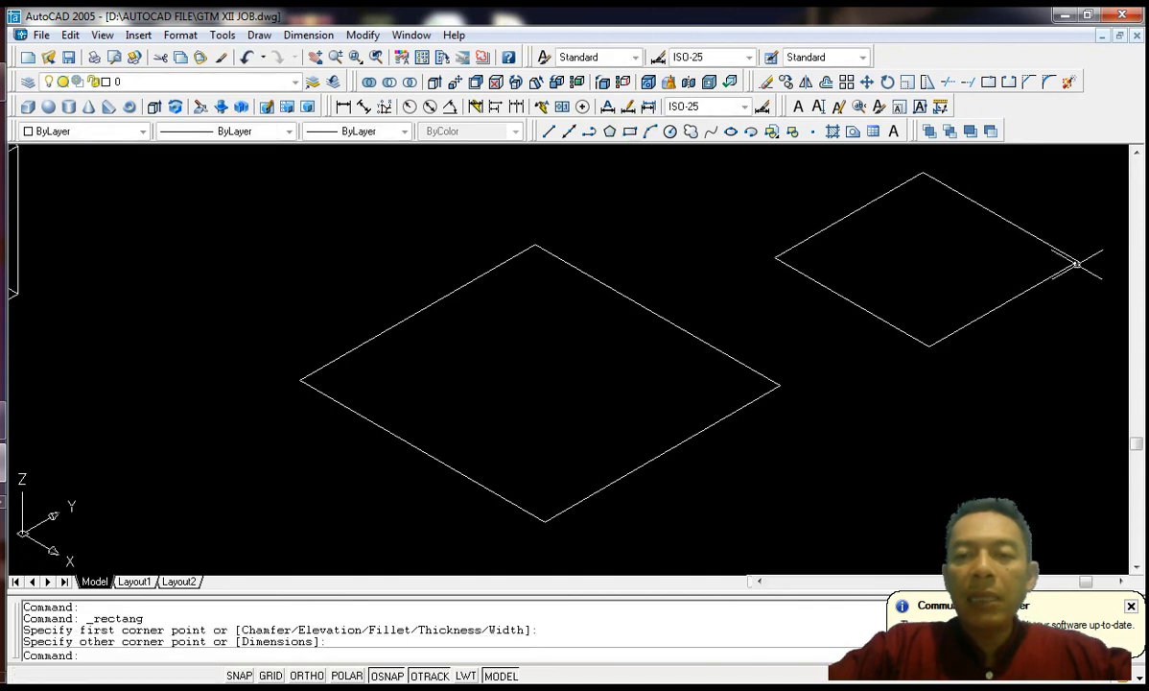
Step: Compare how the unexploded rectangle and one edge of the exploded rectangle select, clearing each selection
click(836, 294)
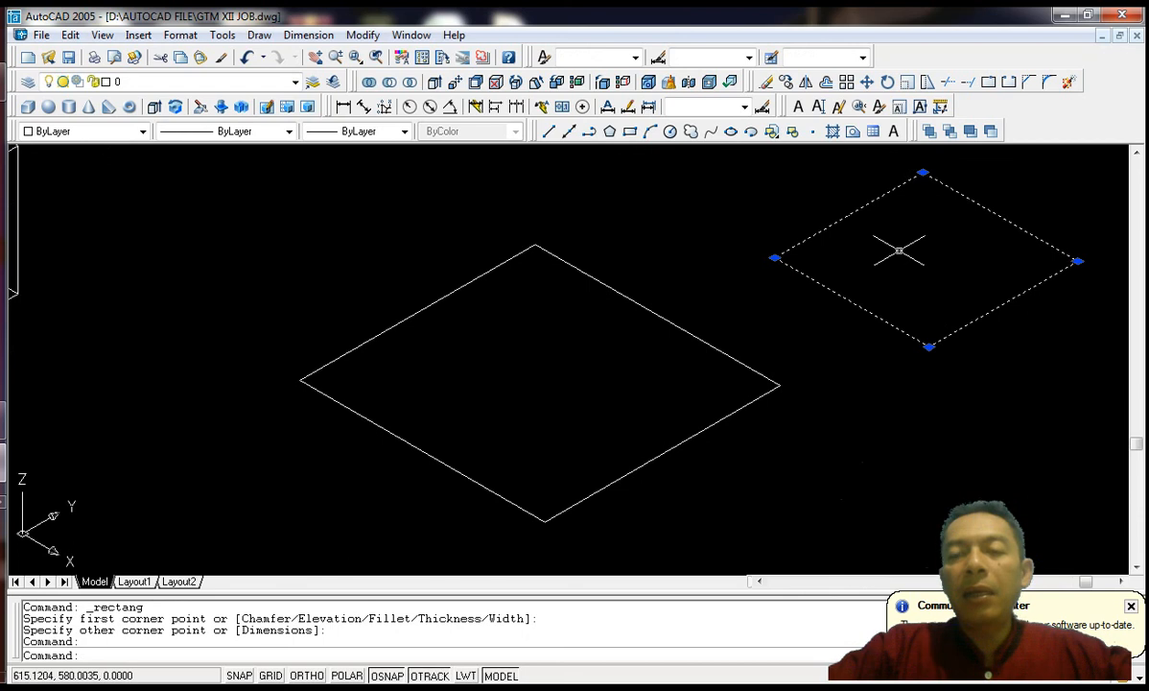
key(Escape)
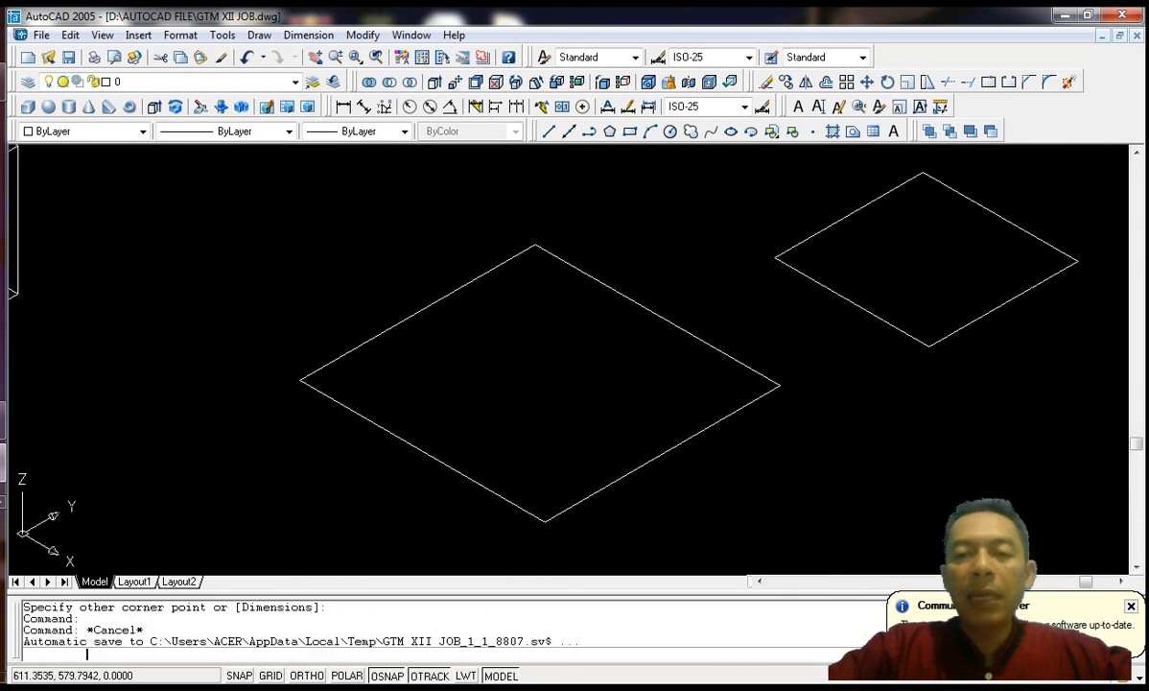
click(636, 302)
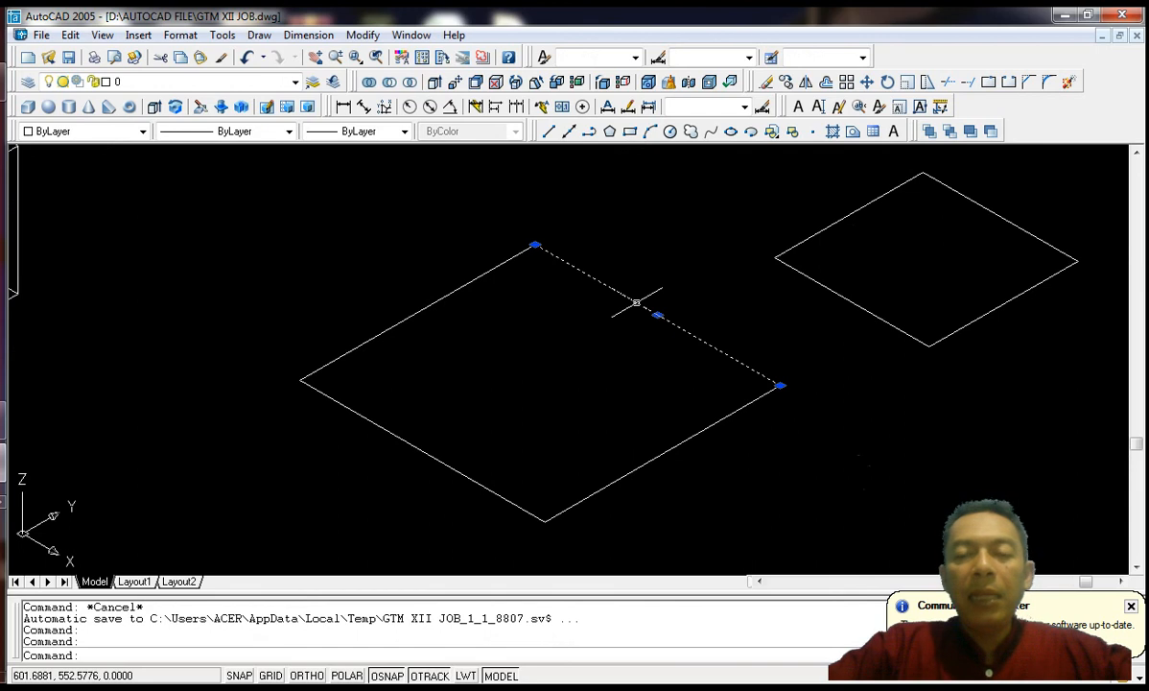
key(Escape)
scroll(670, 335, down, 2)
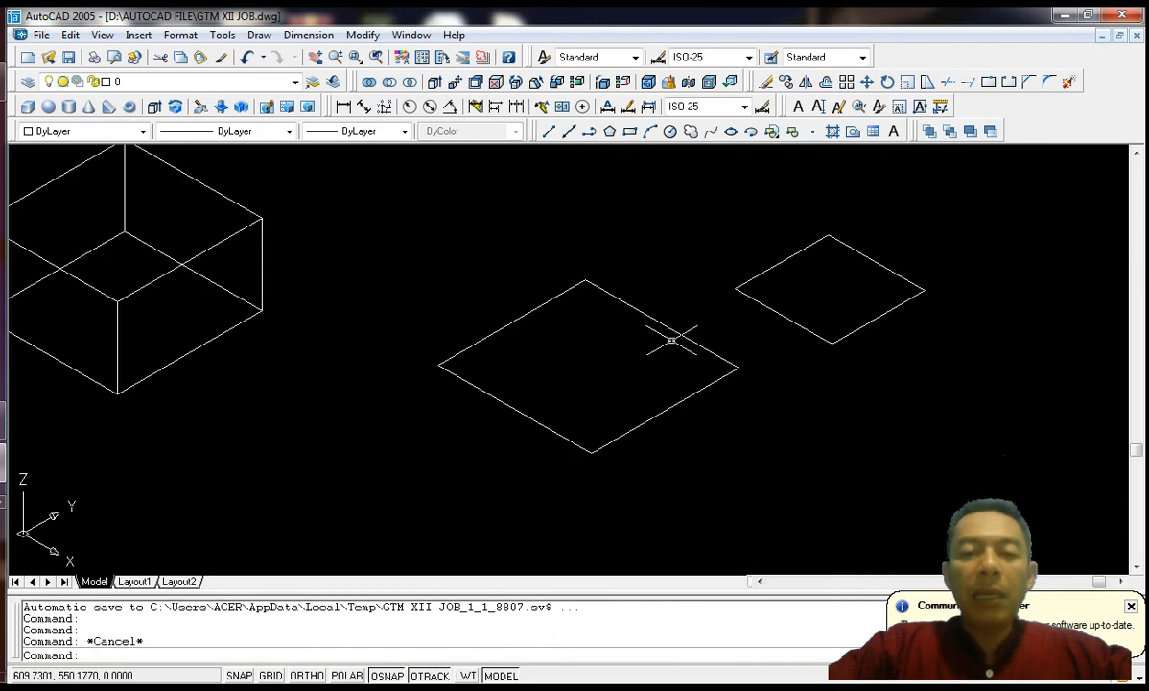
Step: Check that the upper-right edge of the exploded rectangle selects on its own, and clear the selection
scroll(662, 336, up, 2)
scroll(641, 305, up, 2)
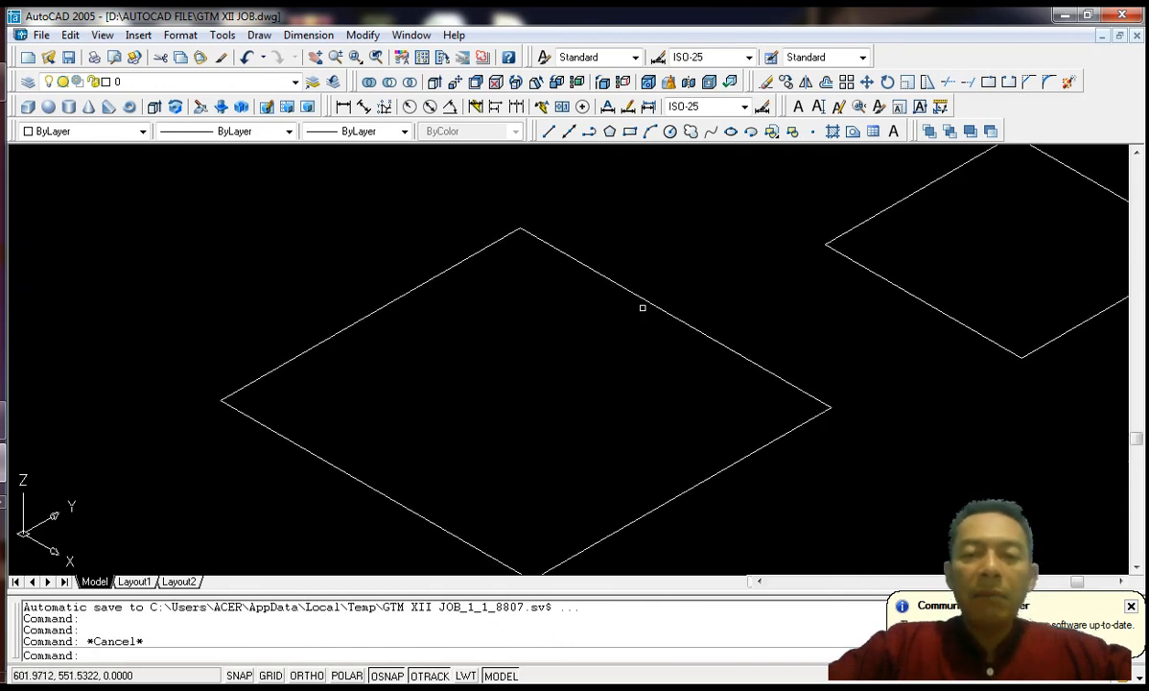
click(639, 297)
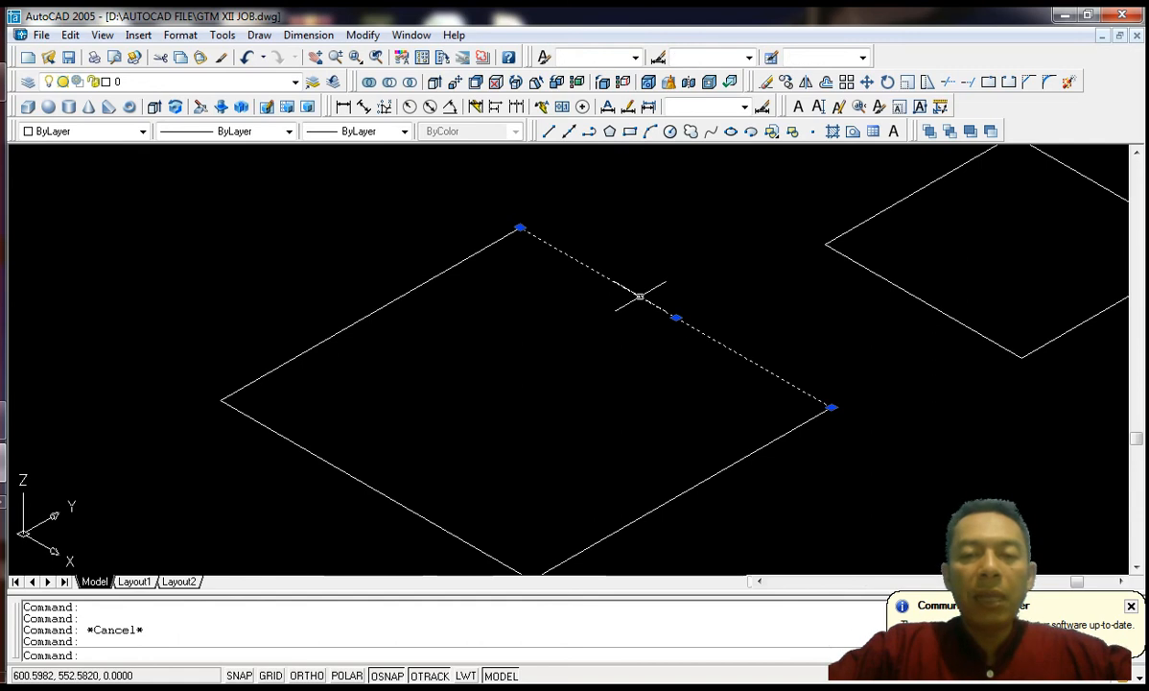
key(Escape)
Step: Try to extrude the exploded rectangle's four separate lines to a height of 20 with the default taper angle of 0
text(ex)
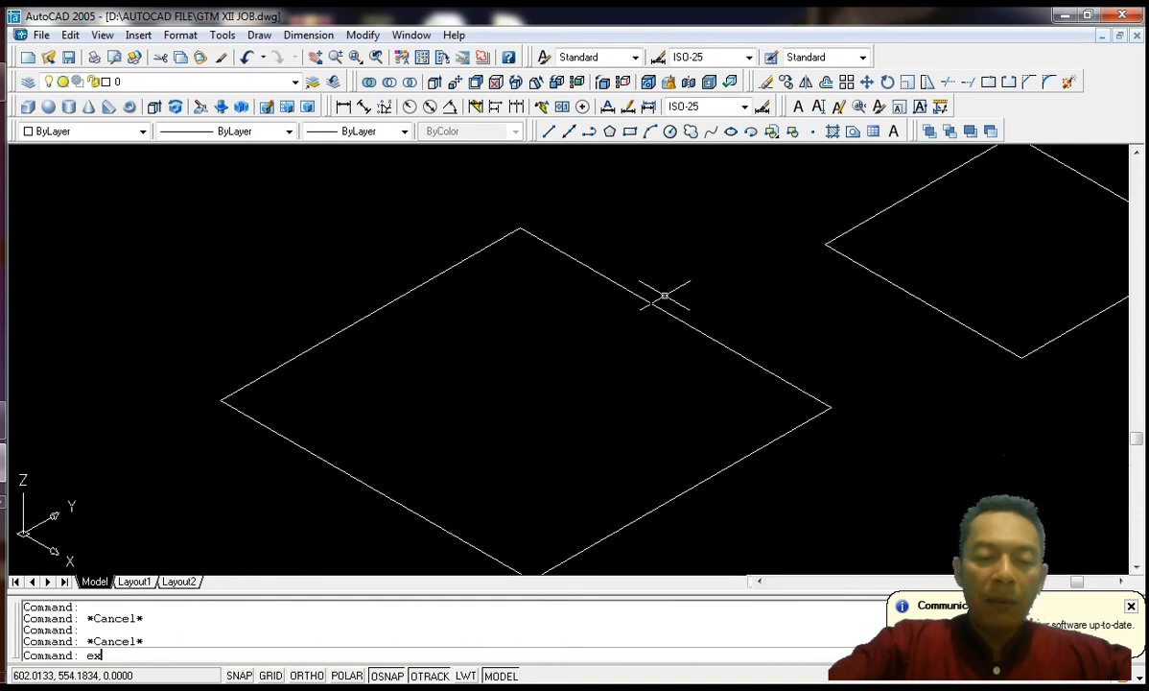
text(trude)
key(Return)
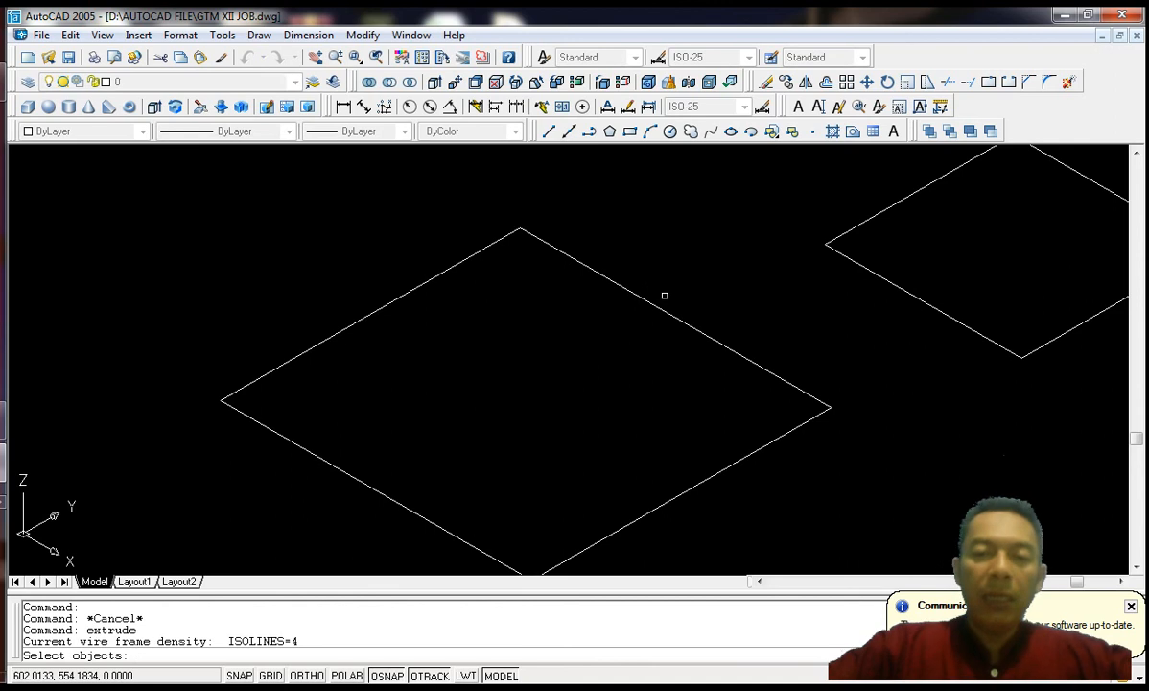
click(670, 315)
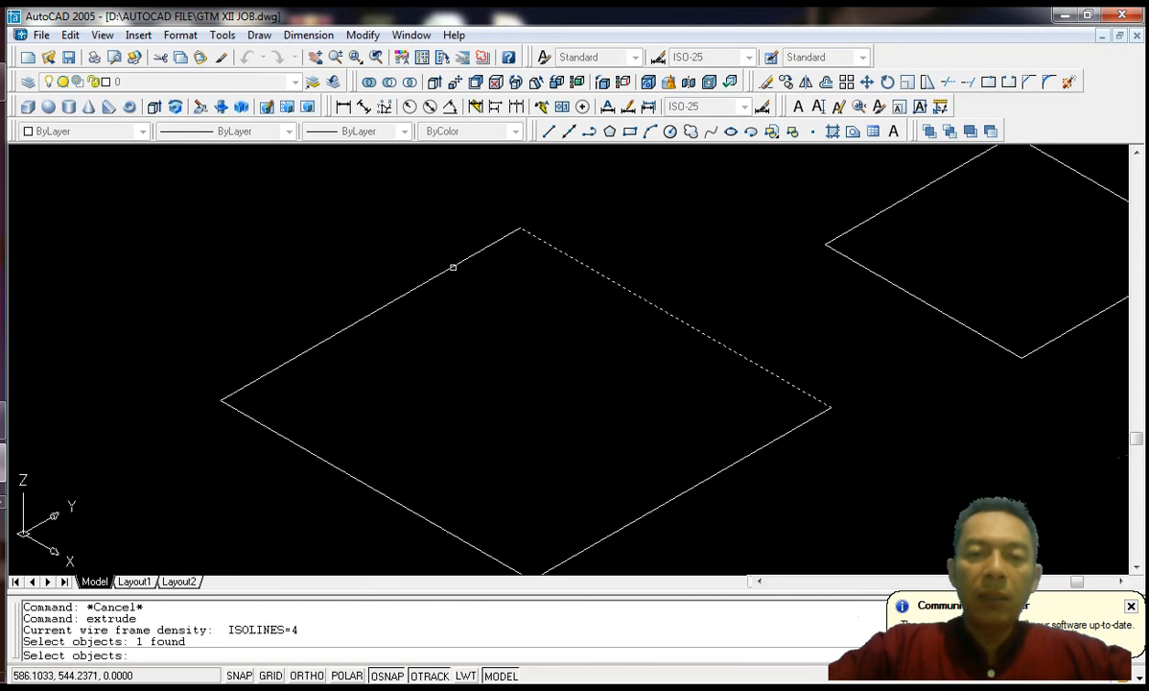
click(453, 268)
click(695, 485)
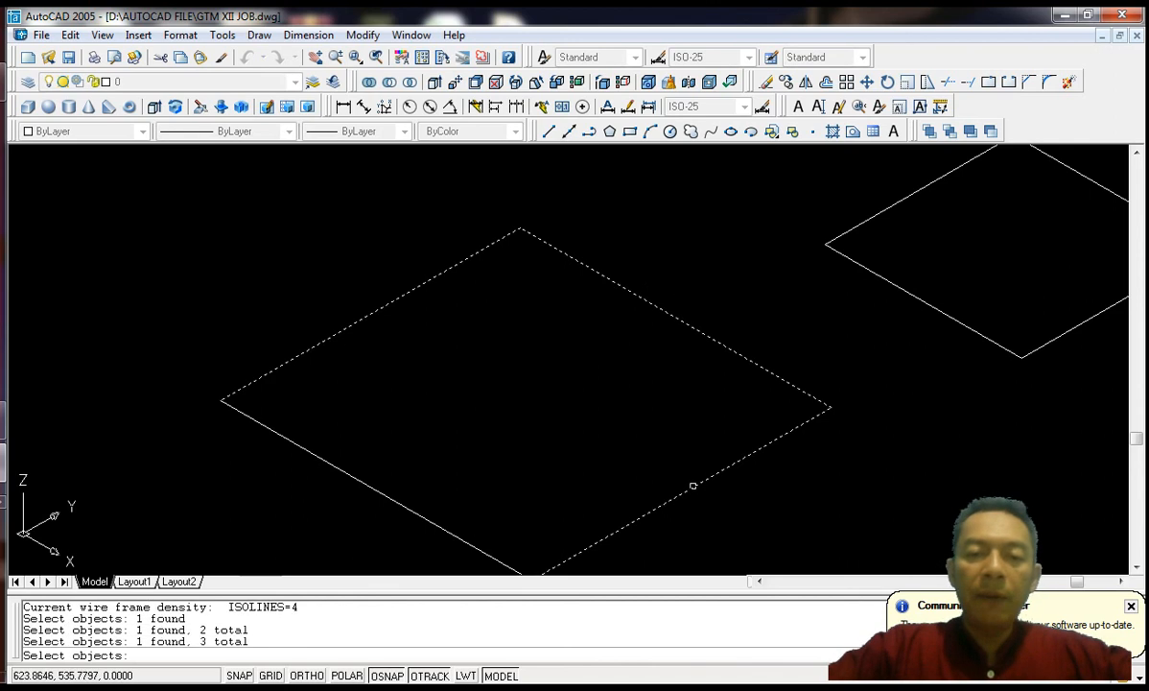
click(403, 503)
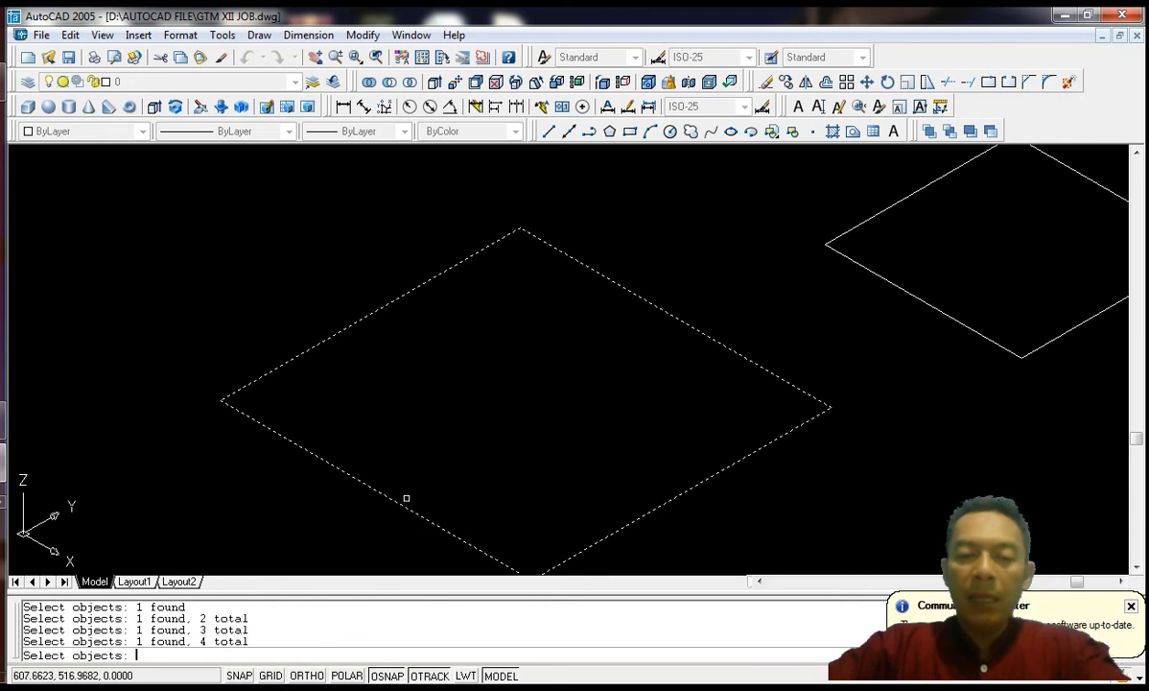
key(Return)
text(20)
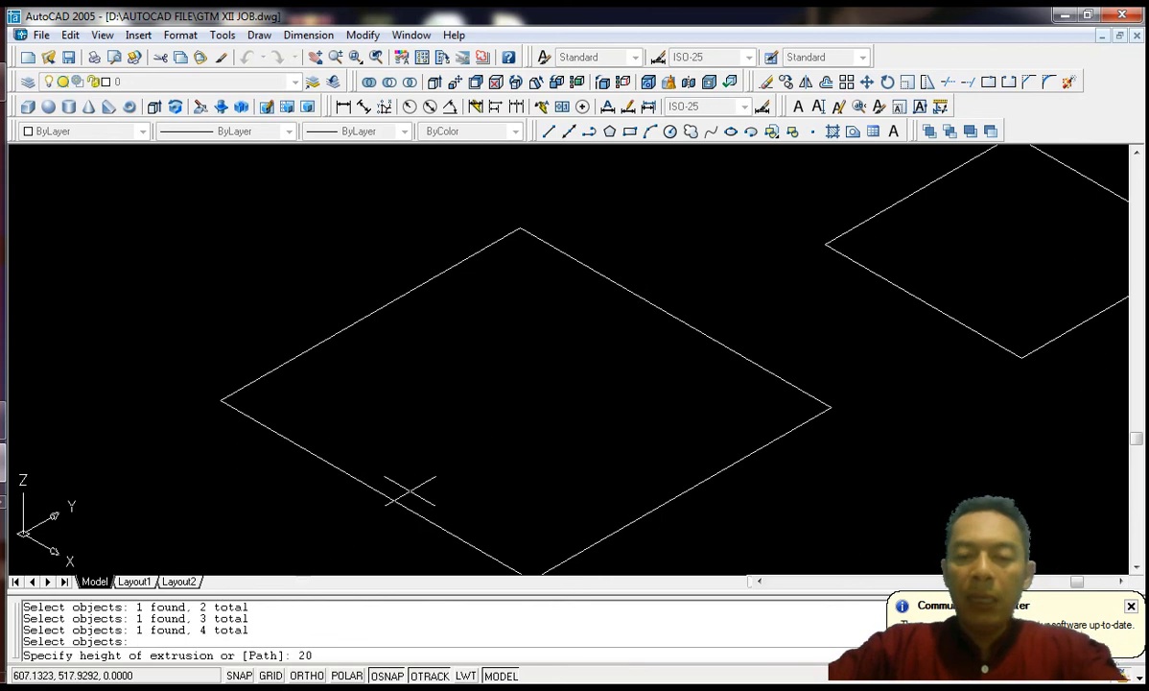
key(Return)
key(Return)
scroll(562, 306, down, 2)
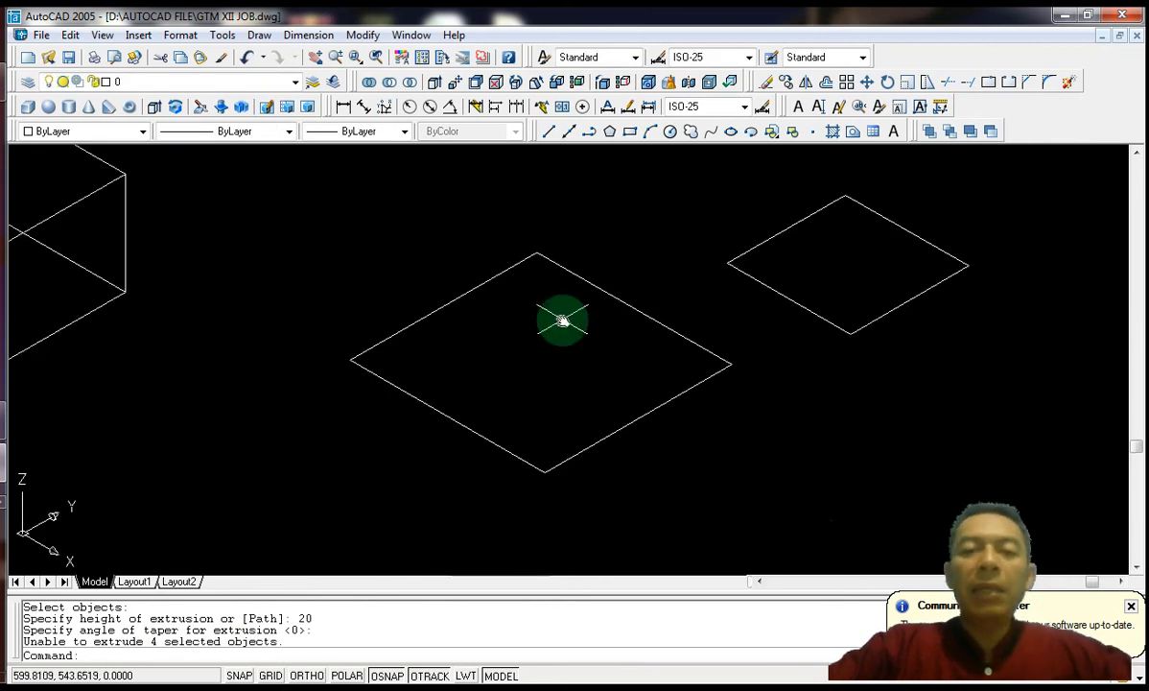
Step: Convert the exploded rectangle's upper-right line to a polyline with PEDIT and join all four edges into one outline
middle_drag(559, 320, 559, 310)
scroll(559, 308, up, 2)
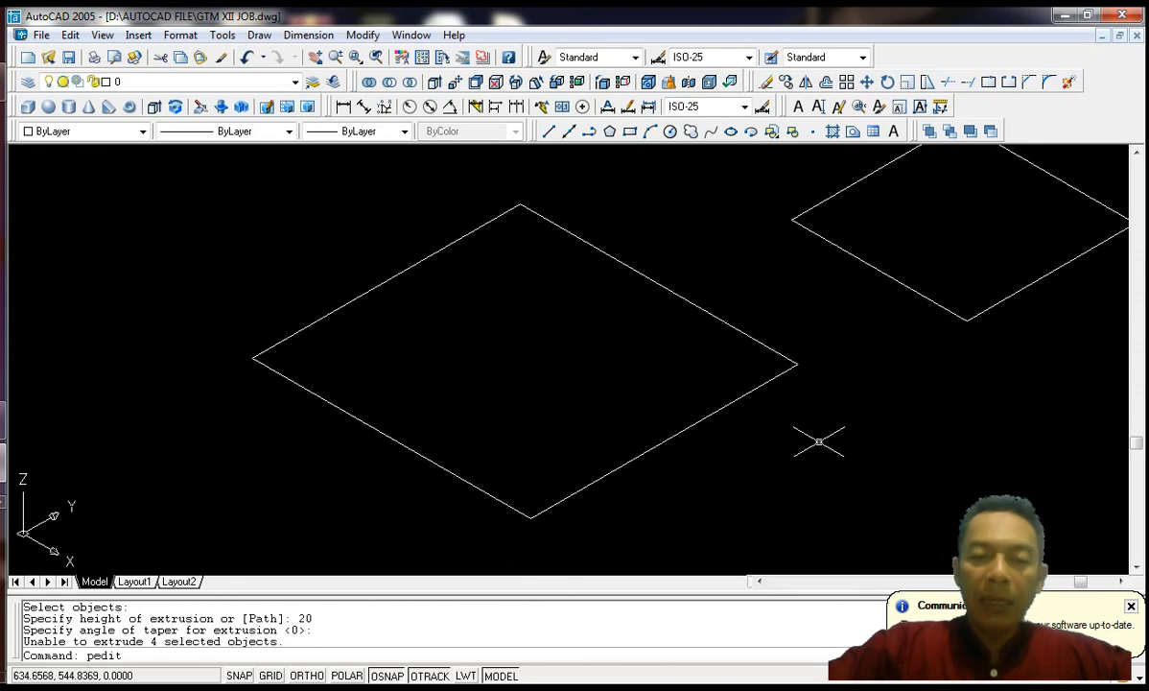
key(Return)
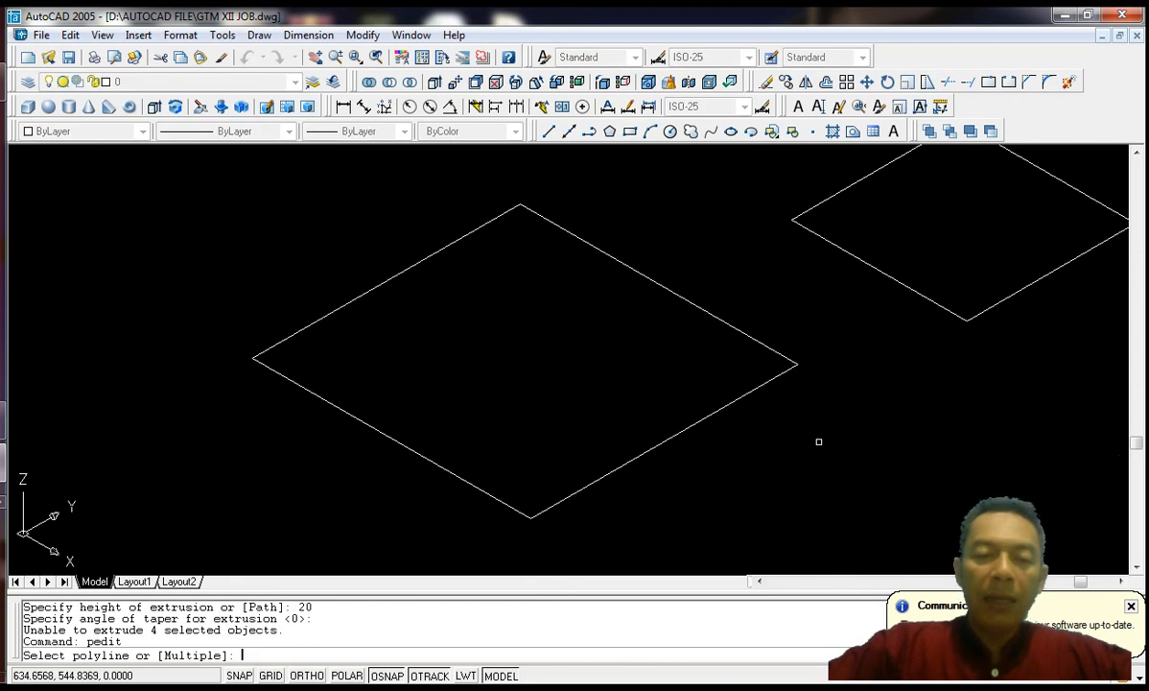
click(696, 308)
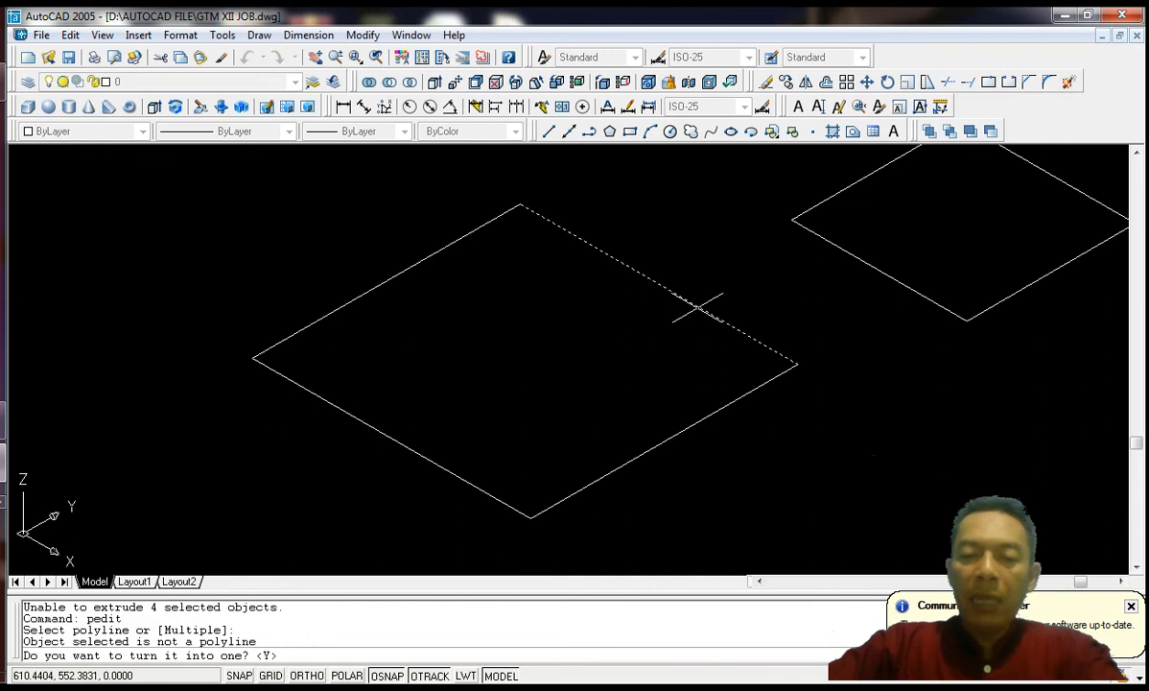
key(Return)
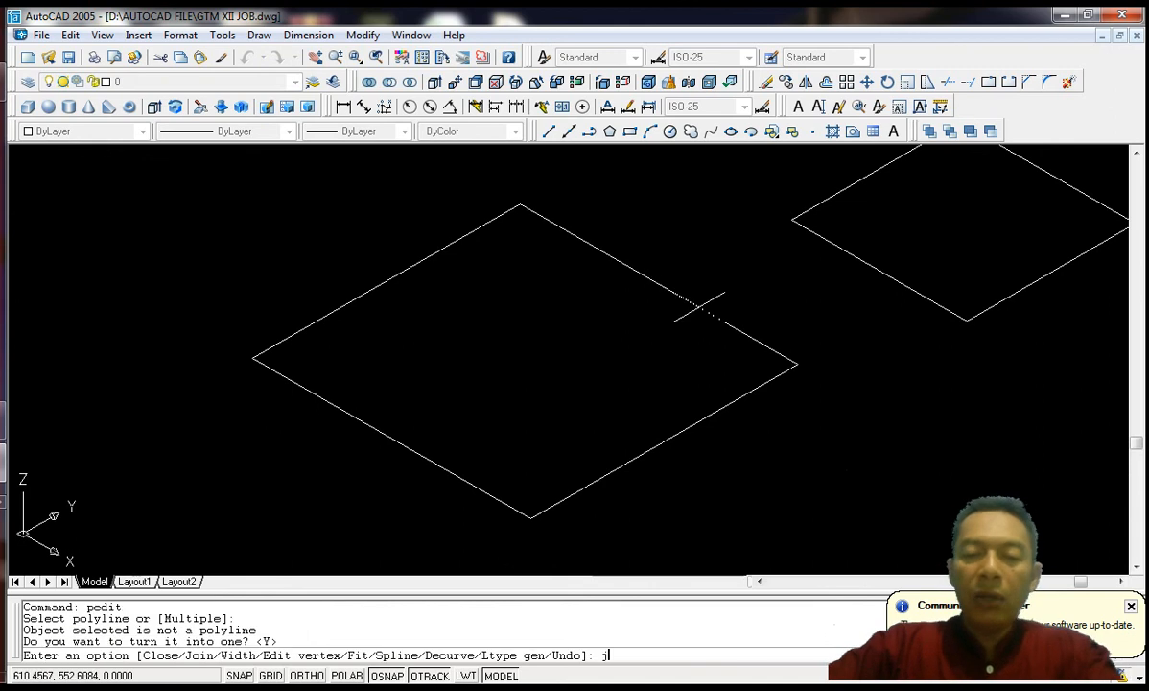
text(j)
key(Return)
click(699, 306)
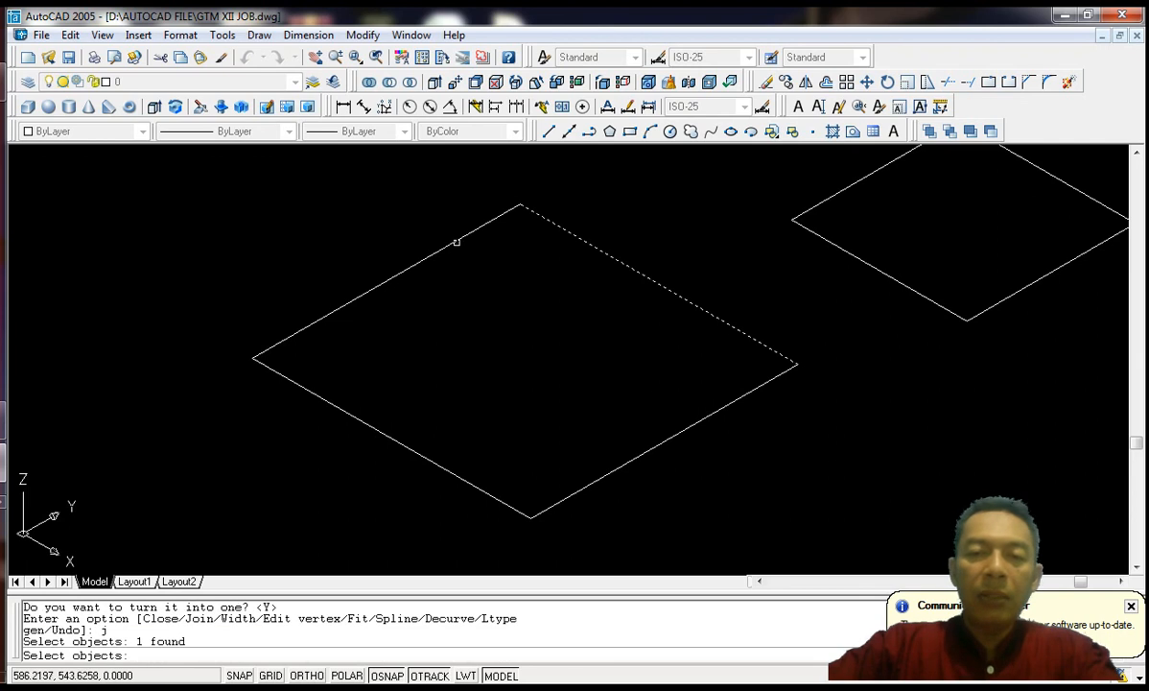
click(455, 243)
click(390, 437)
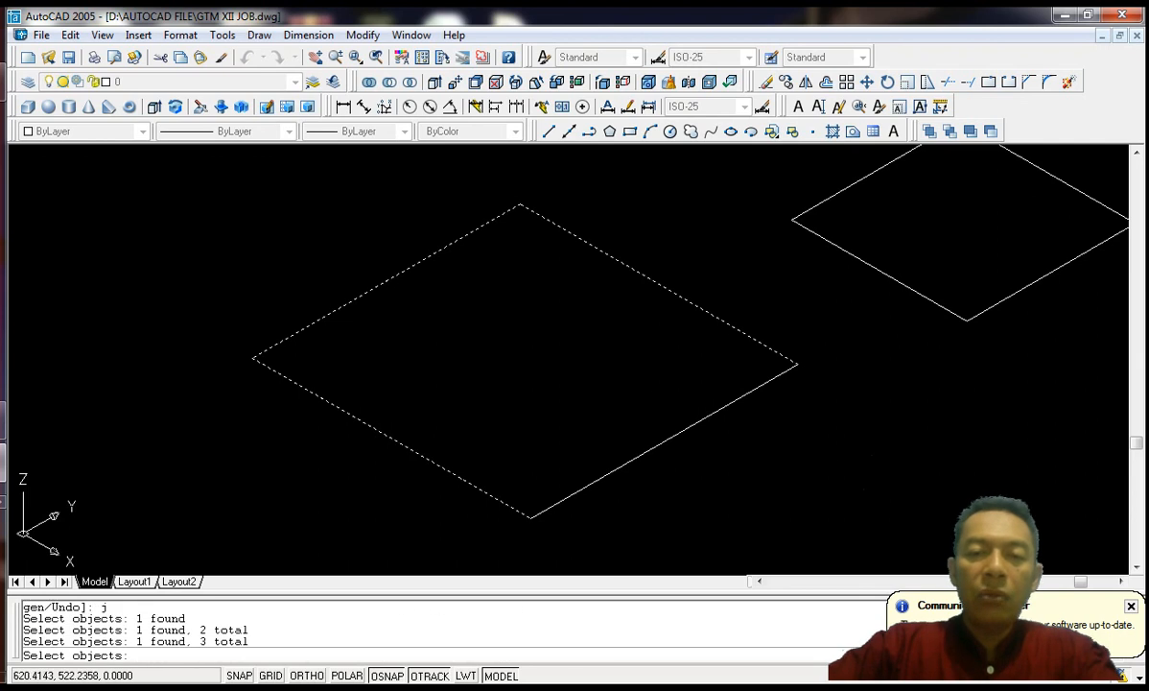
click(620, 474)
key(Return)
key(Return)
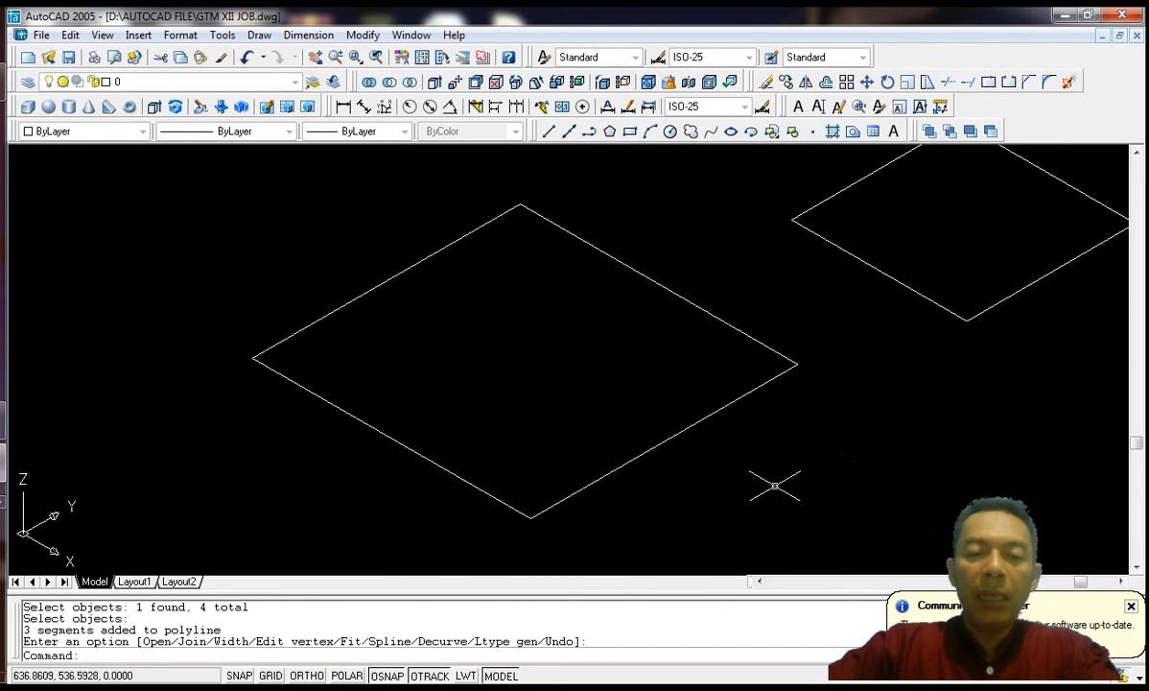
Step: Select the joined rectangle to check whether it behaves as a single polyline, and leave polyline editing without changes
click(756, 343)
key(Return)
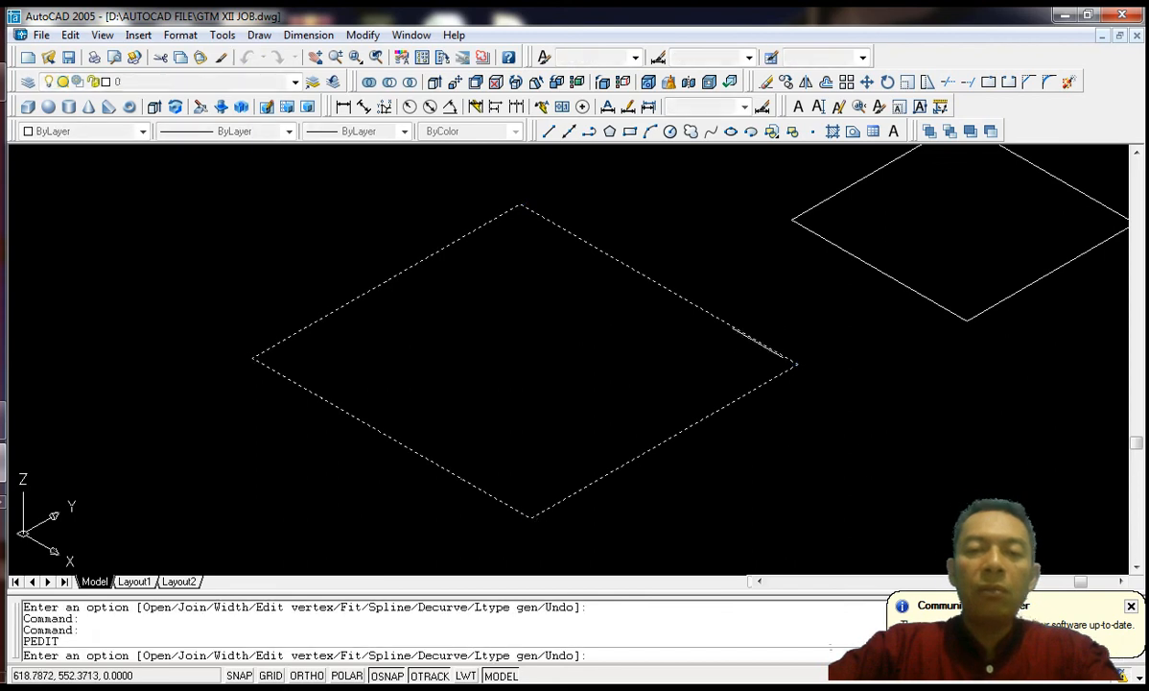
key(Escape)
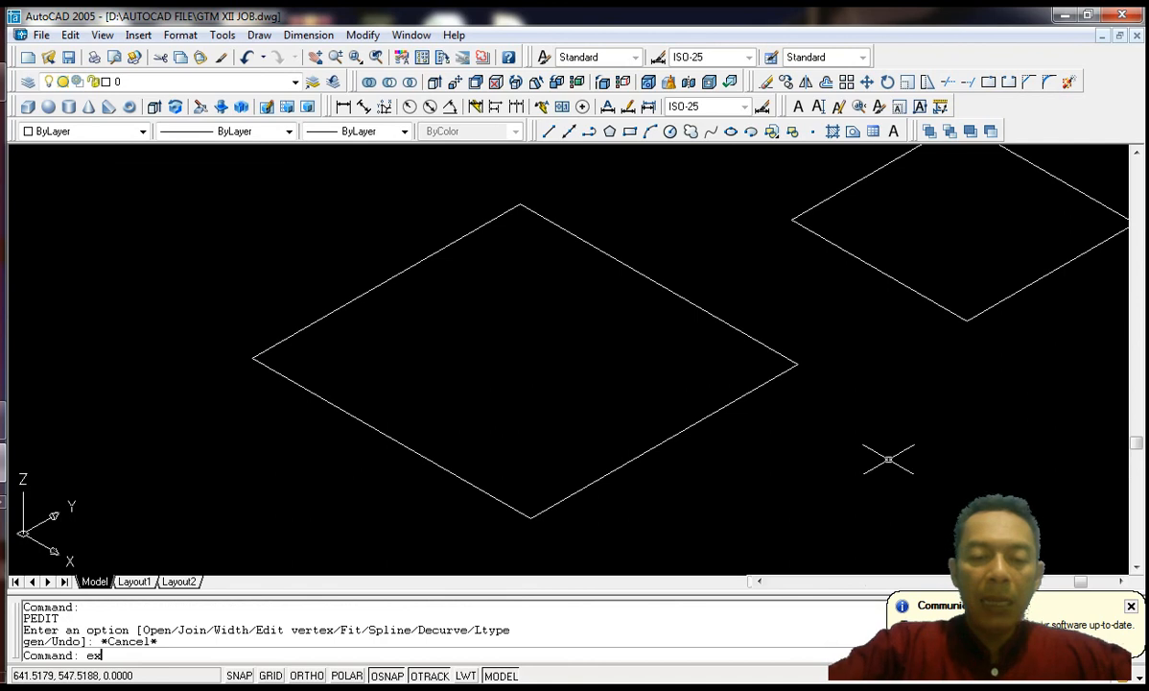
Step: Extrude the joined rectangle to a height of 20 with a taper angle of 0
text(extrude)
key(Return)
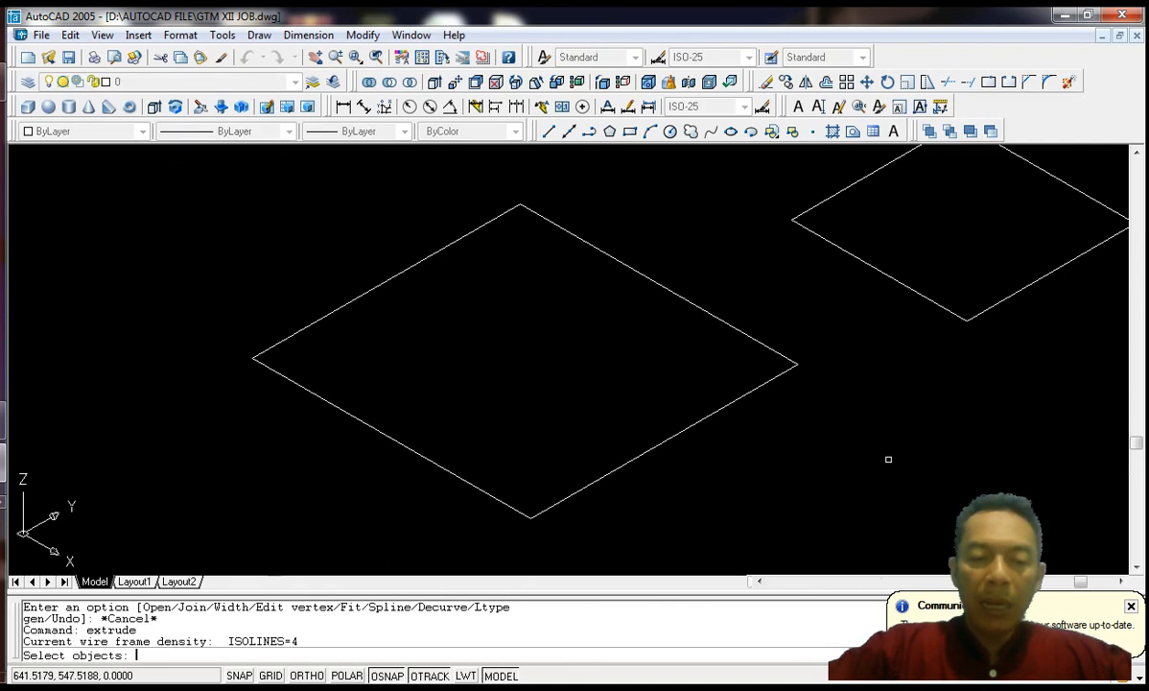
key(Return)
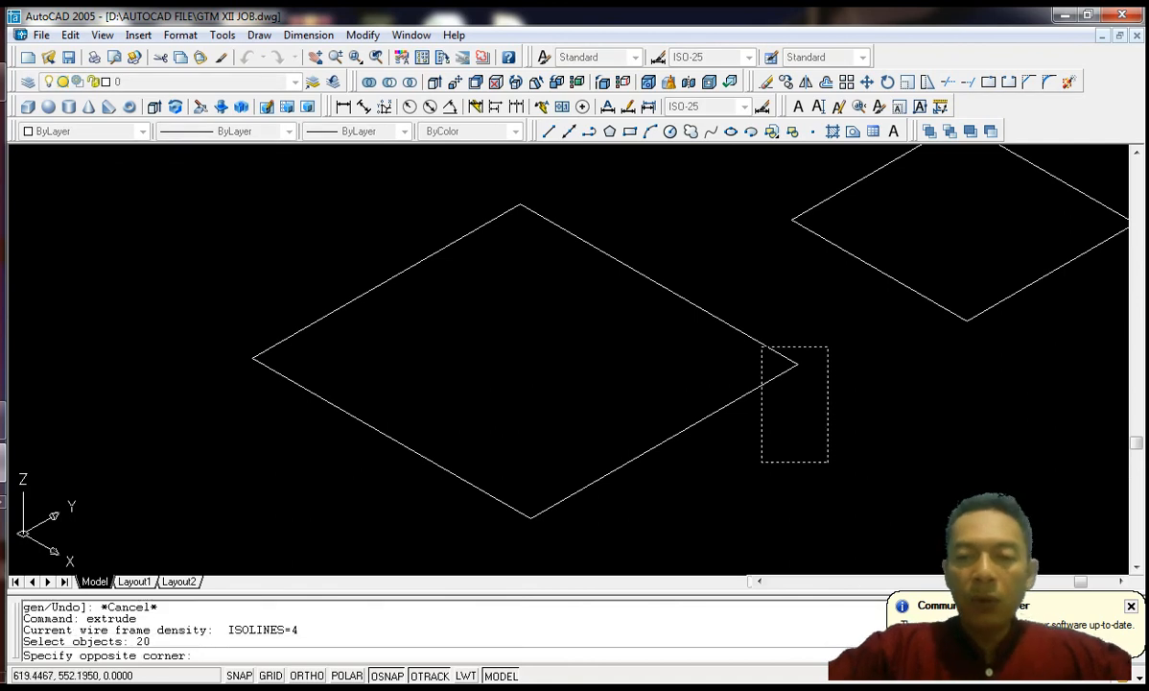
key(Escape)
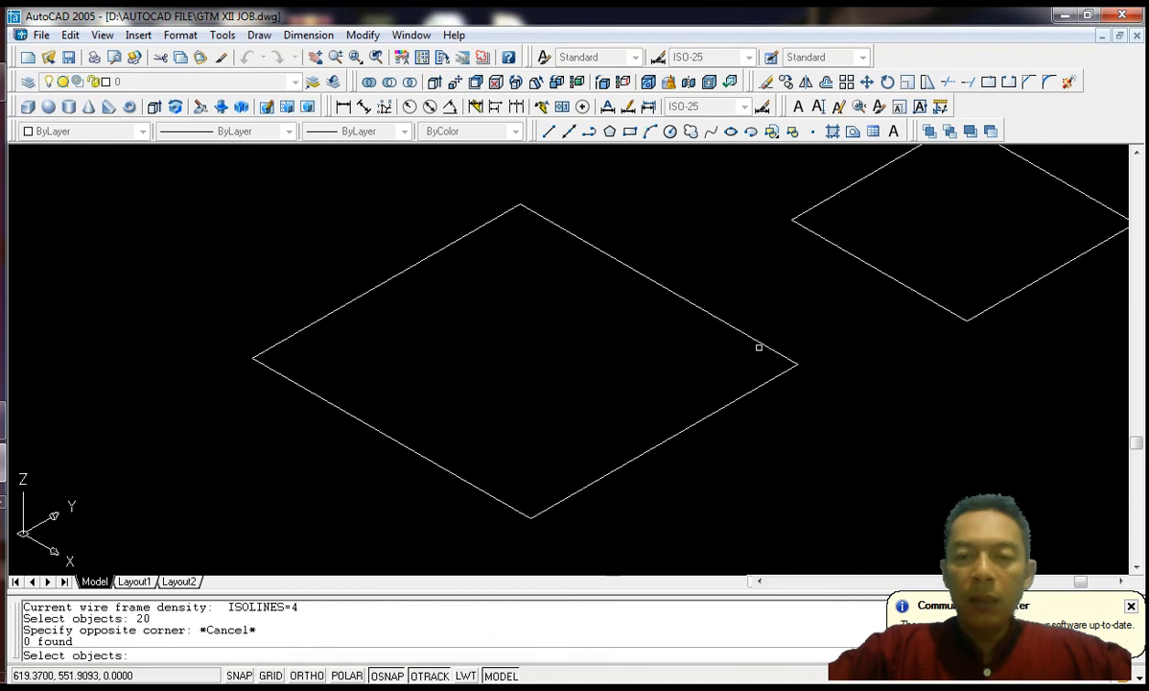
click(759, 343)
key(Return)
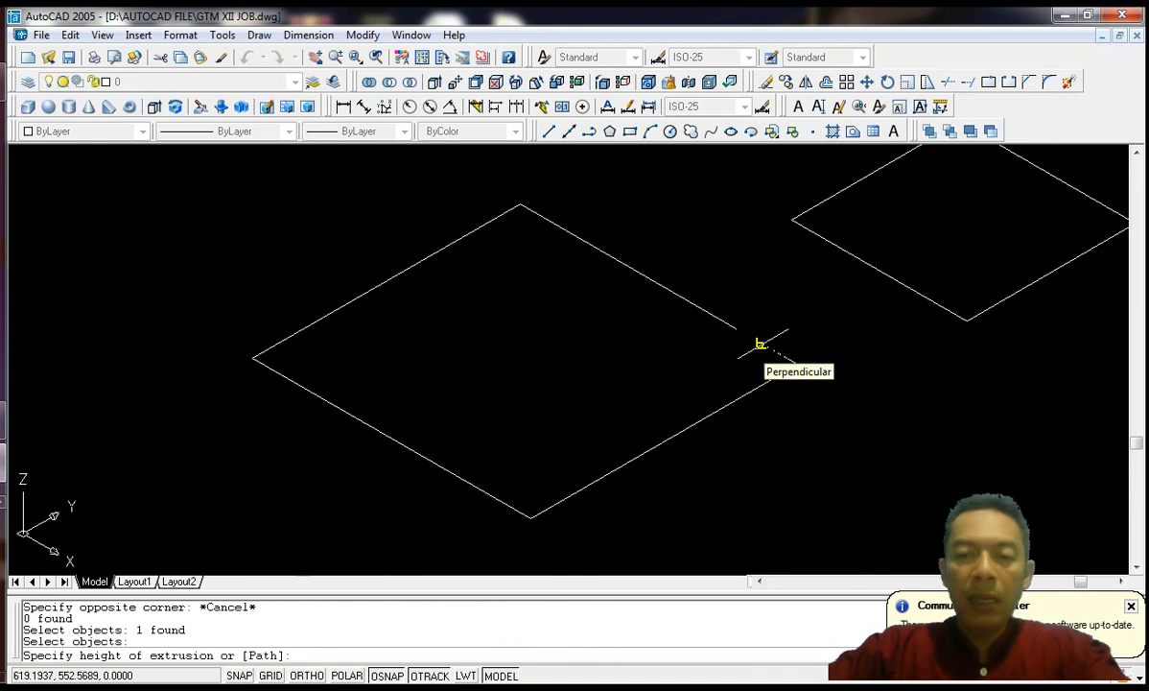
text(20)
key(Return)
key(Return)
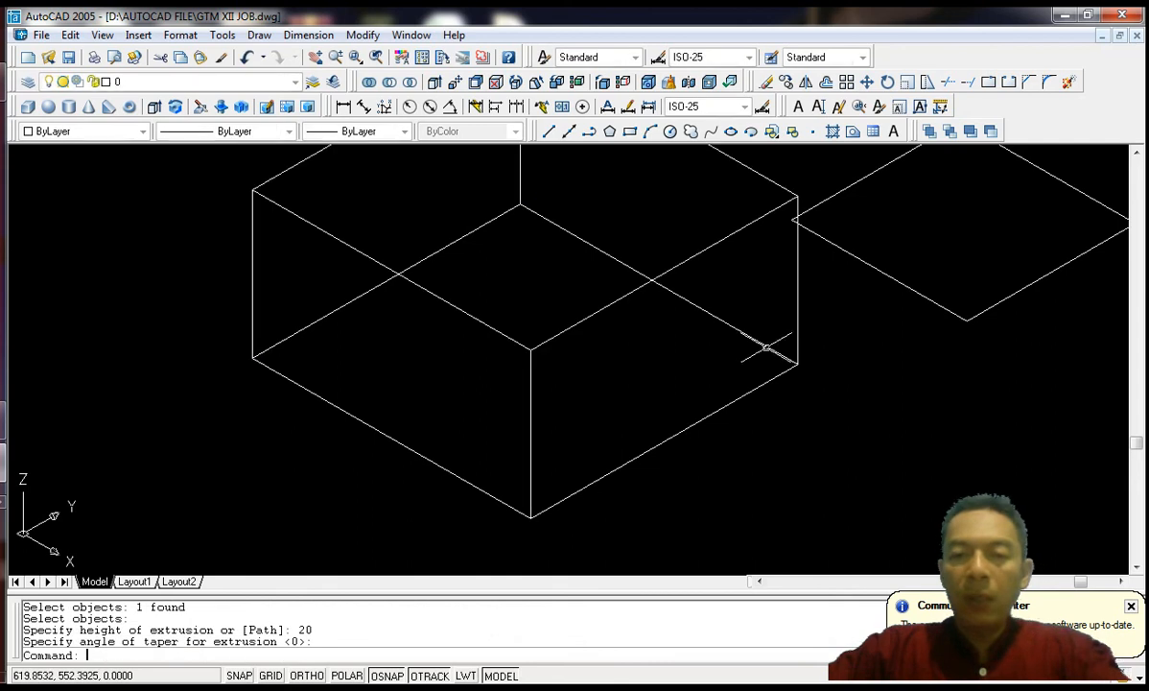
Step: Erase the two extruded practice boxes and the small practice rectangle beside the flange plate
scroll(782, 416, down, 2)
middle_drag(821, 429, 967, 467)
scroll(818, 380, down, 2)
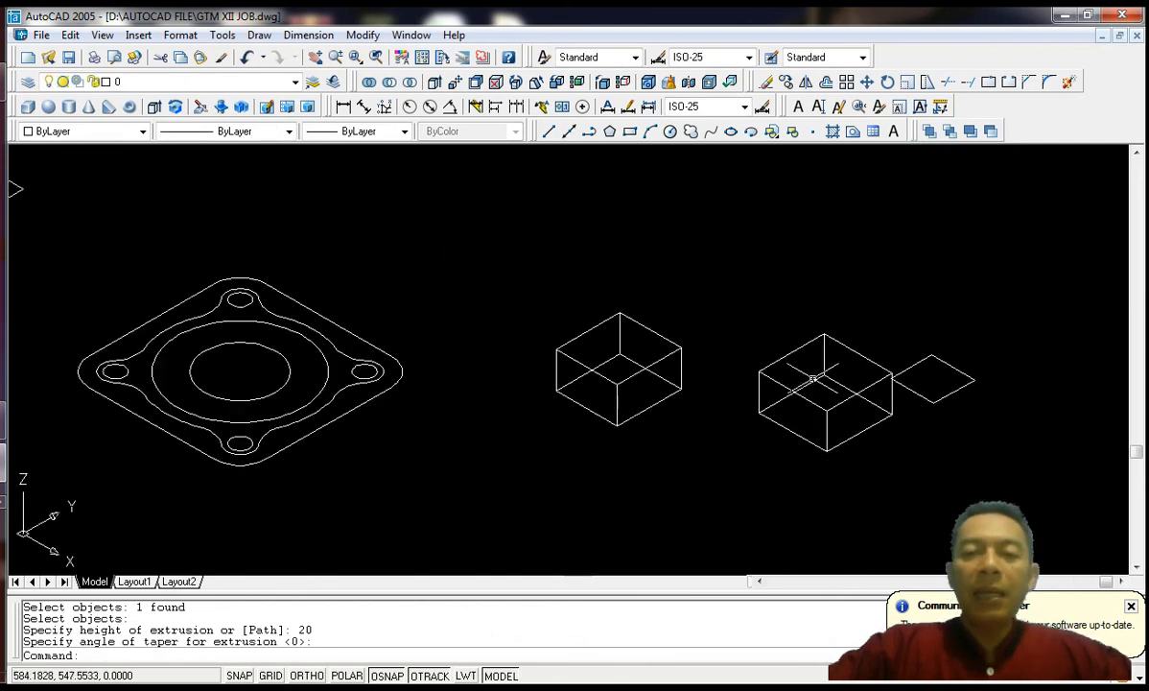
click(594, 278)
click(907, 429)
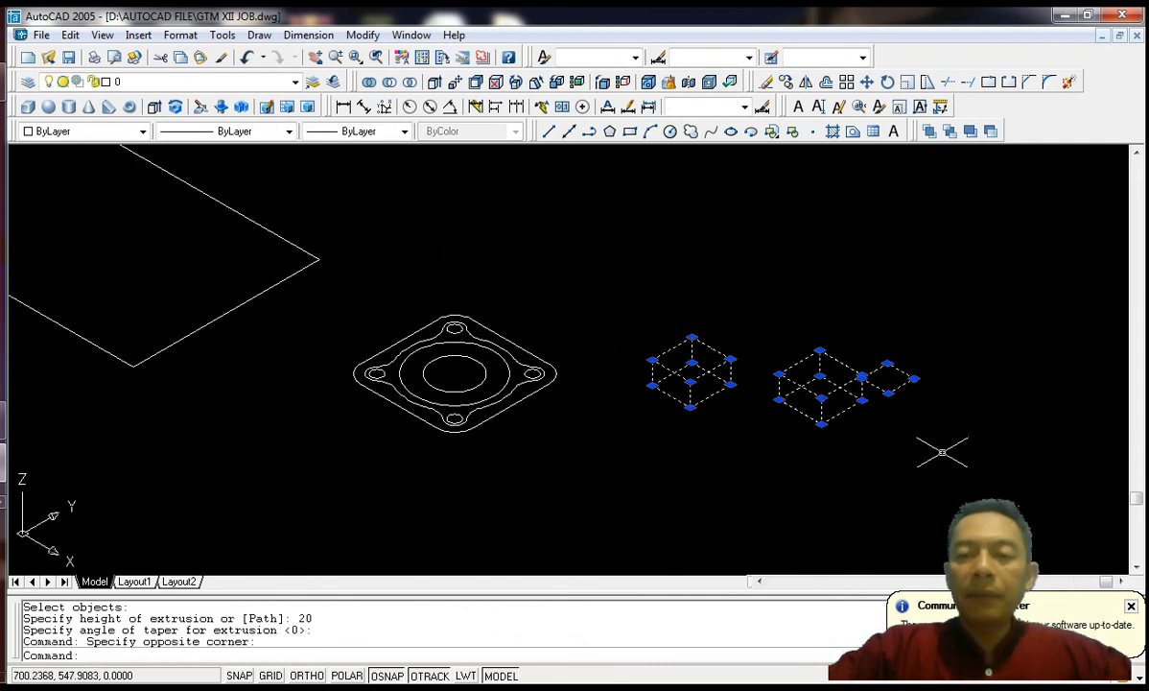
right_click(938, 407)
click(964, 251)
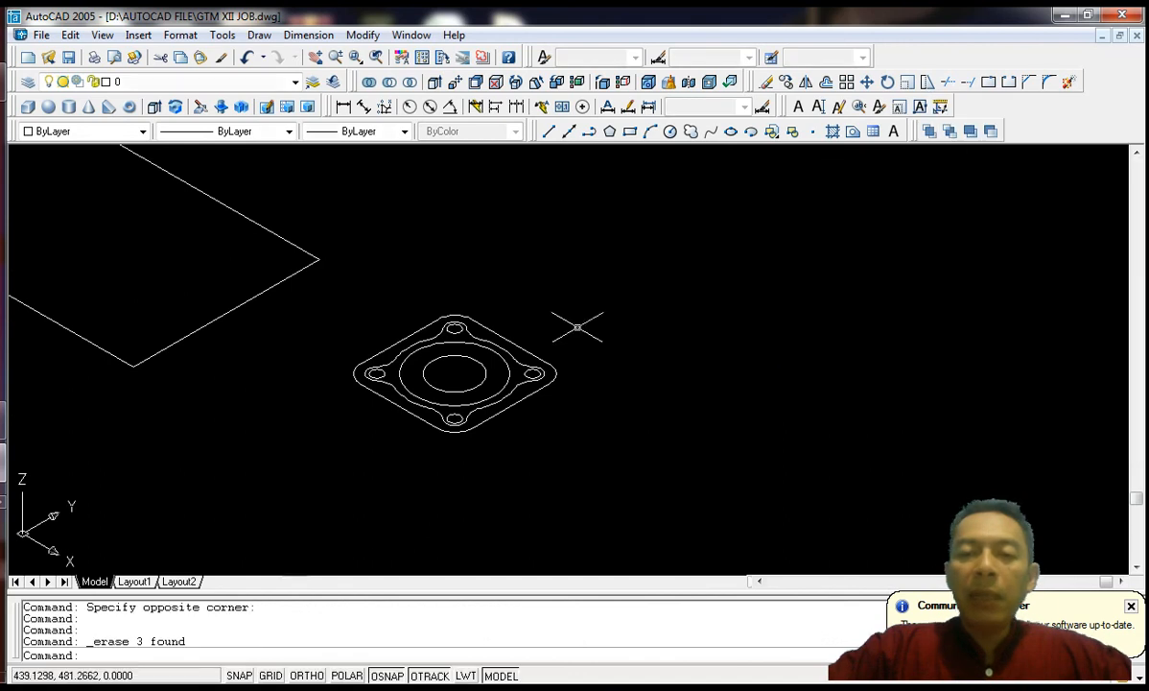
Step: Select the flange plate's outer rounded outline to check whether it is a single polyline, and clear the selection
scroll(470, 345, up, 5)
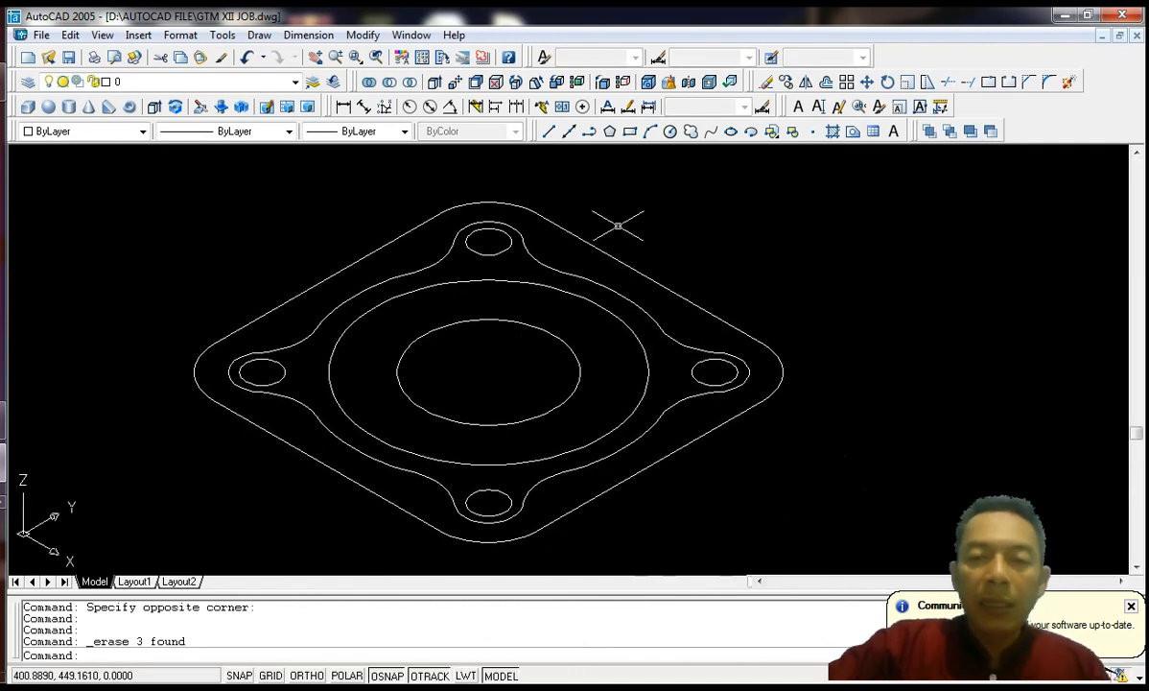
middle_drag(611, 254, 617, 230)
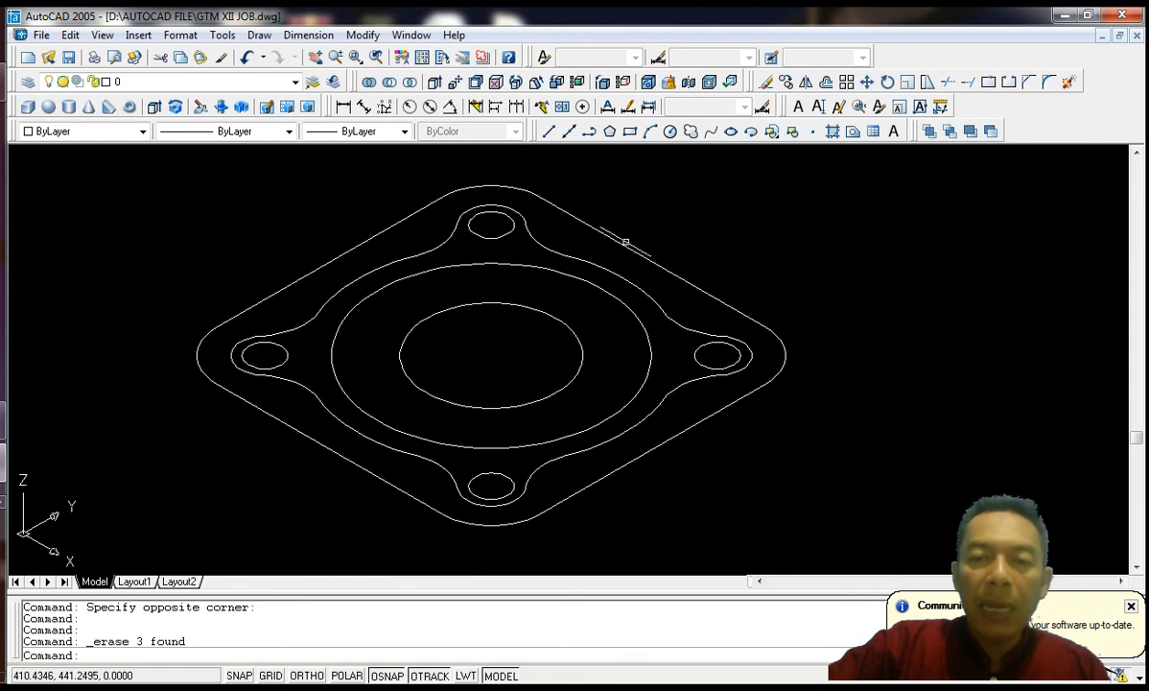
click(623, 246)
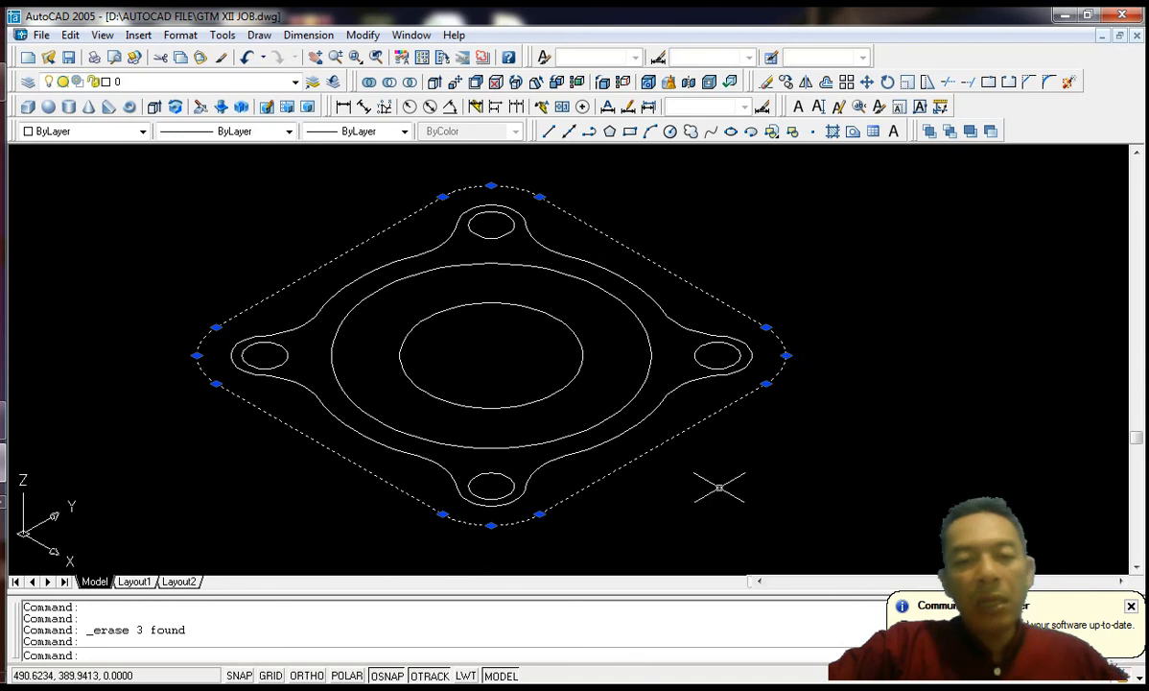
key(Escape)
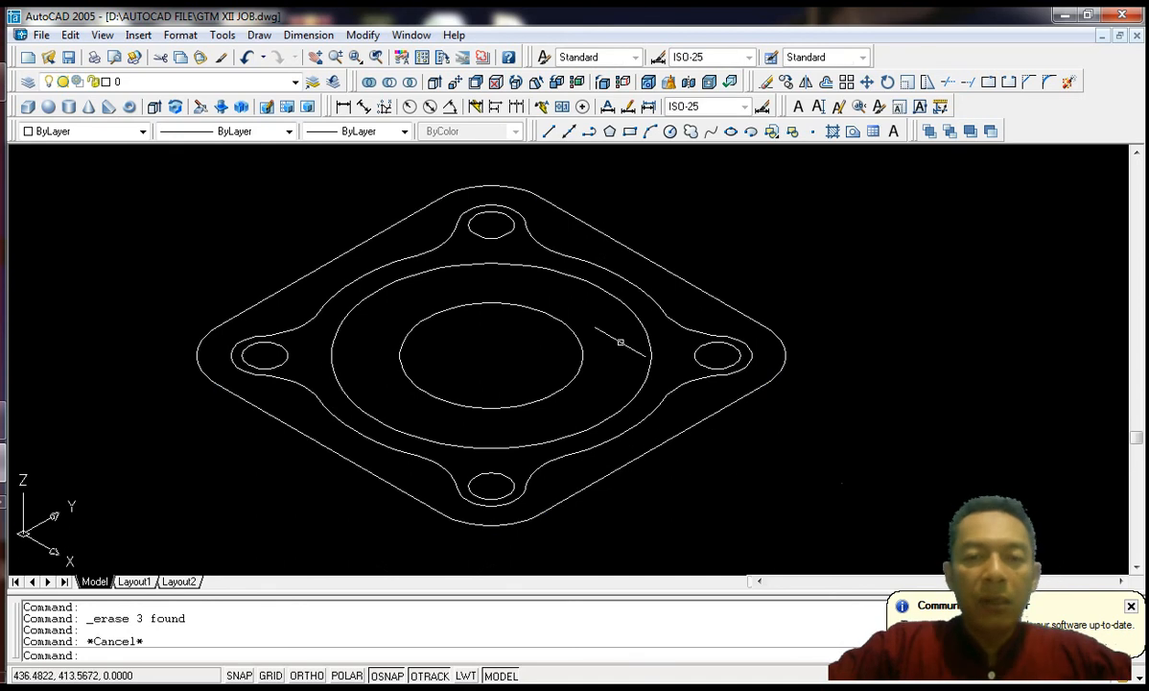
Step: Check how the flange plate's large and small central circles select, clearing each selection
click(611, 292)
key(Escape)
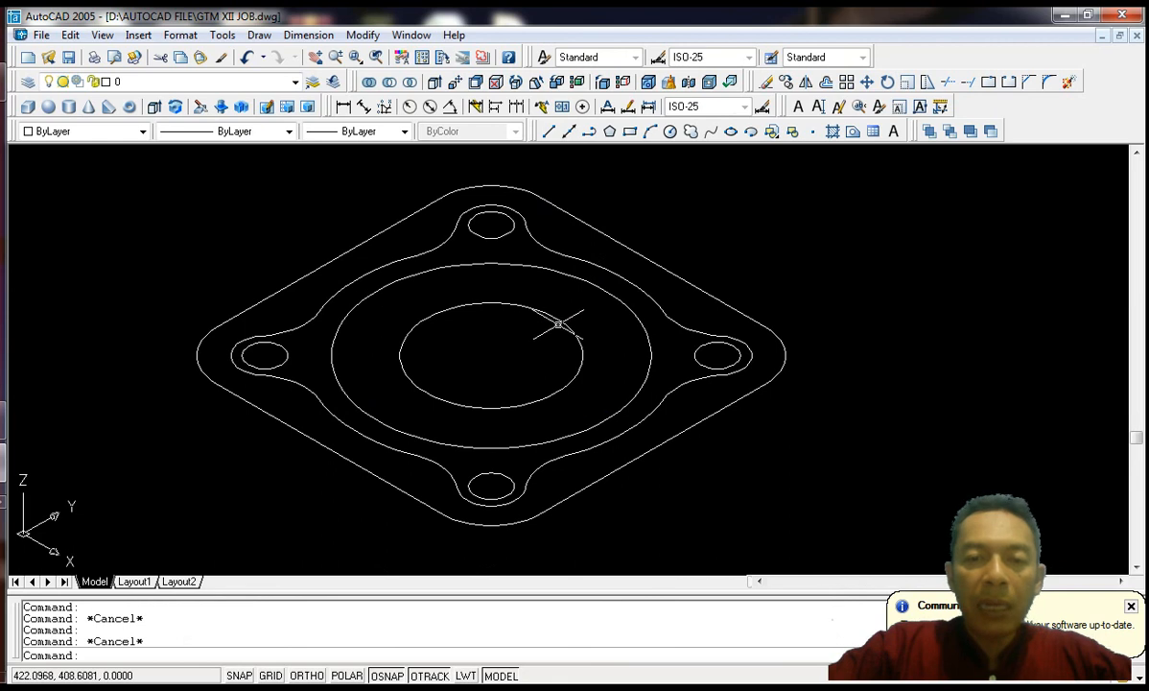
click(560, 322)
click(562, 319)
click(562, 320)
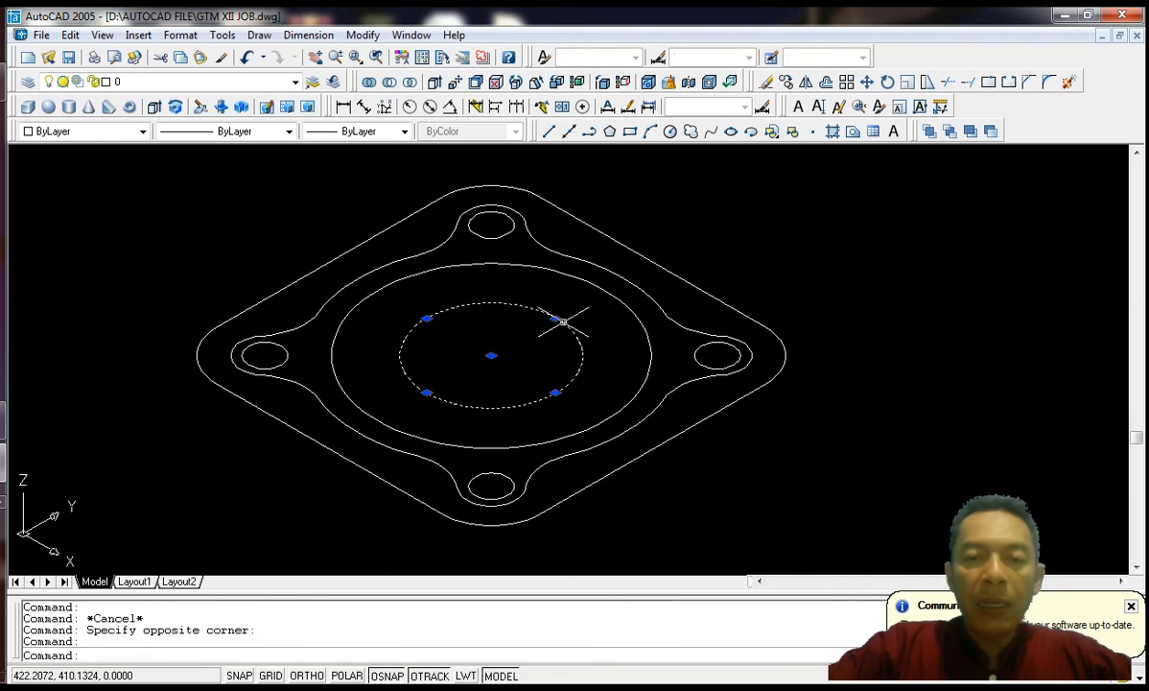
key(Escape)
Step: Select the upper-right arc of the lobed contour around the circles to check whether it is a separate segment, and clear it
scroll(584, 305, up, 2)
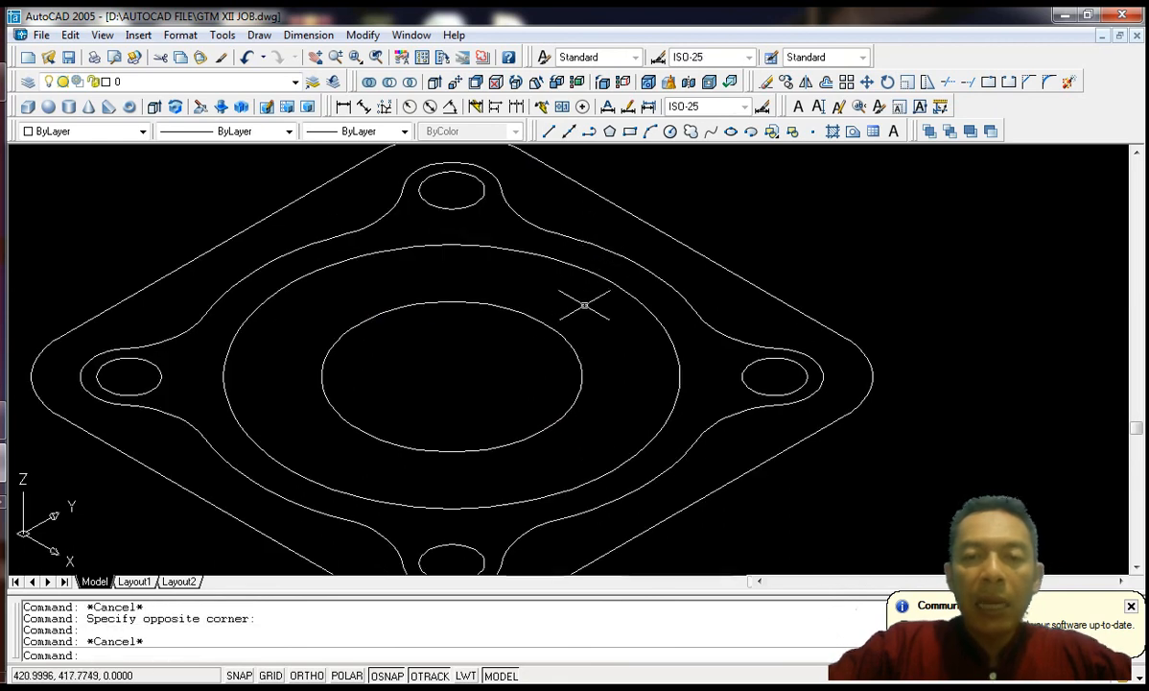
click(614, 253)
scroll(700, 272, down, 2)
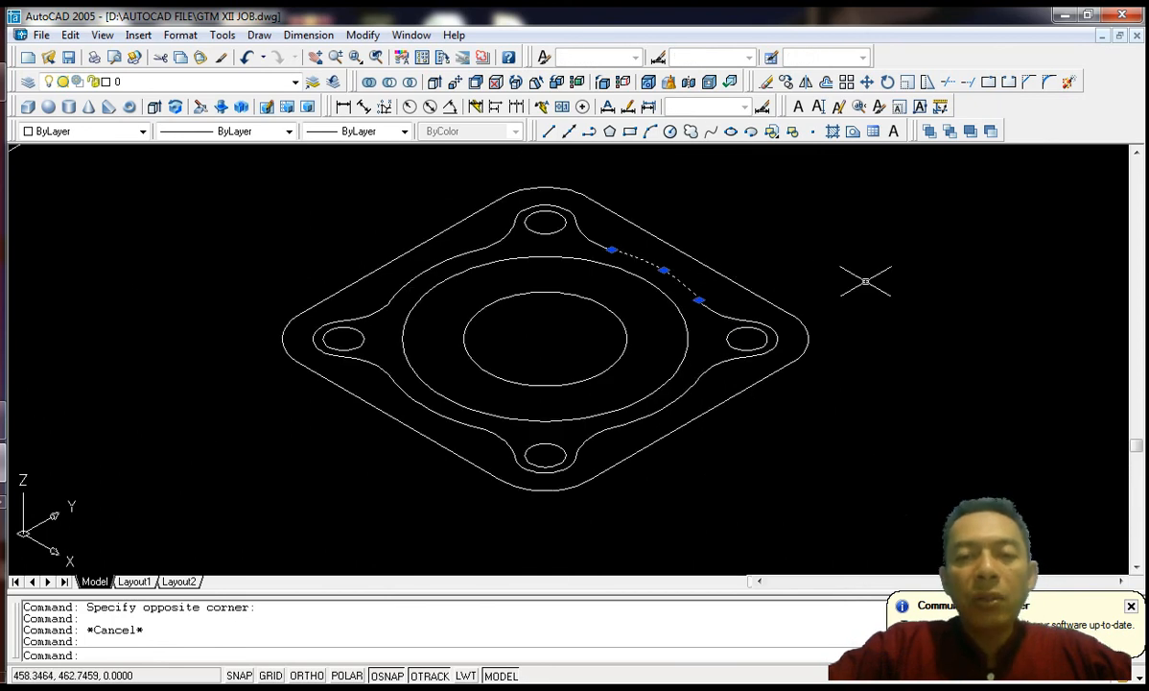
key(Escape)
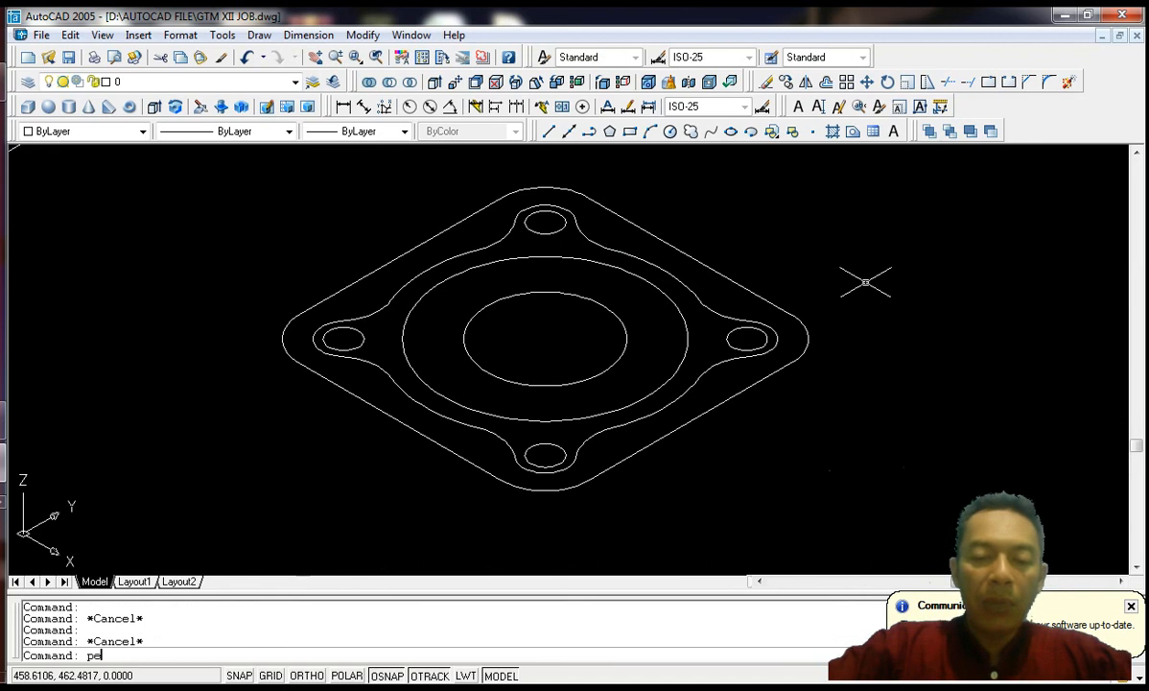
Step: Convert the upper-right arc of the lobed contour into a polyline with PEDIT and choose the Join option
key(Return)
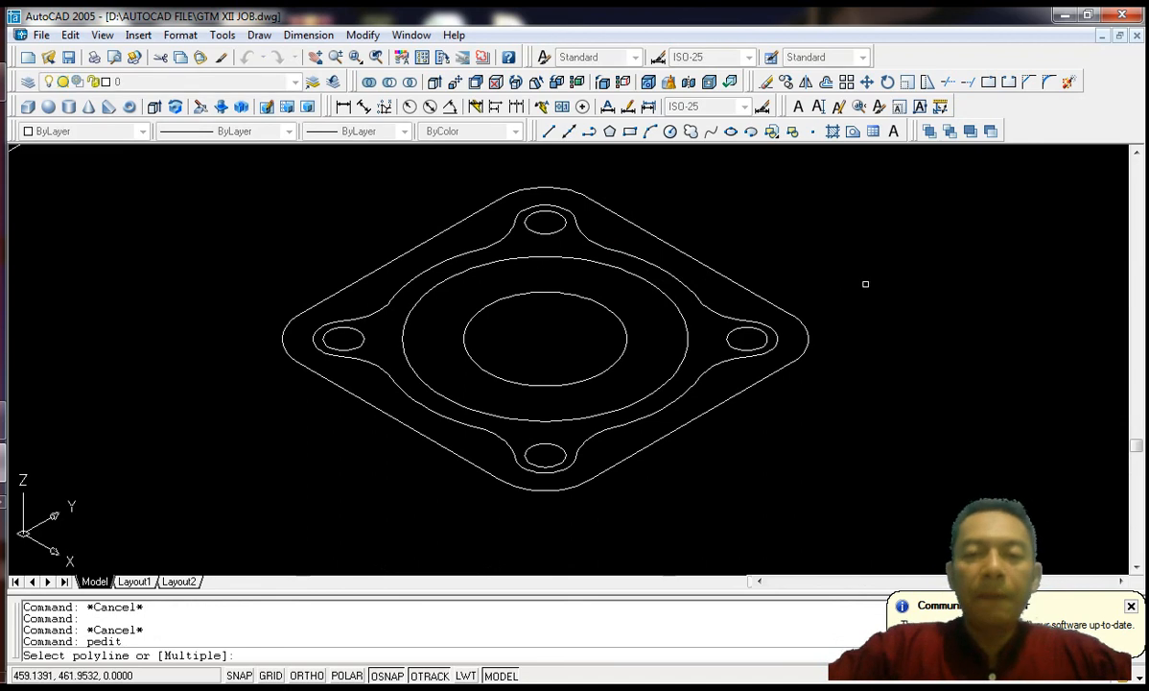
scroll(650, 263, up, 1)
click(651, 258)
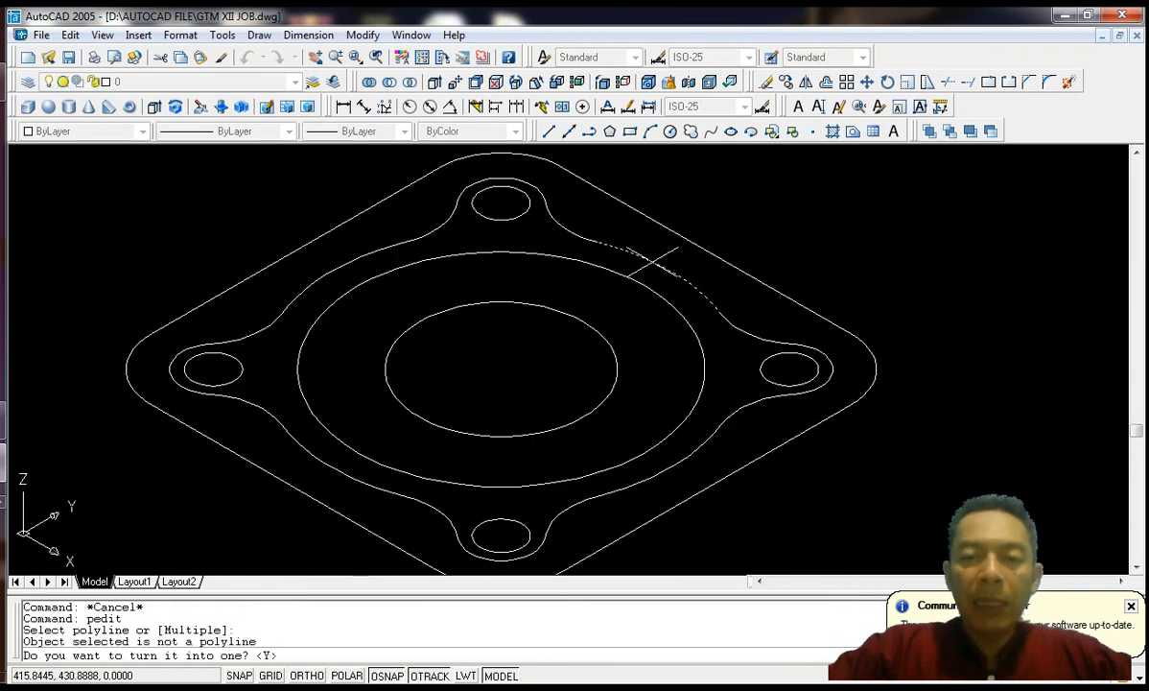
key(Return)
text(j)
key(Return)
Step: Pick the lobed contour's segments for joining, from the upper-right arc around the right lobe to the bottom lobe
click(652, 262)
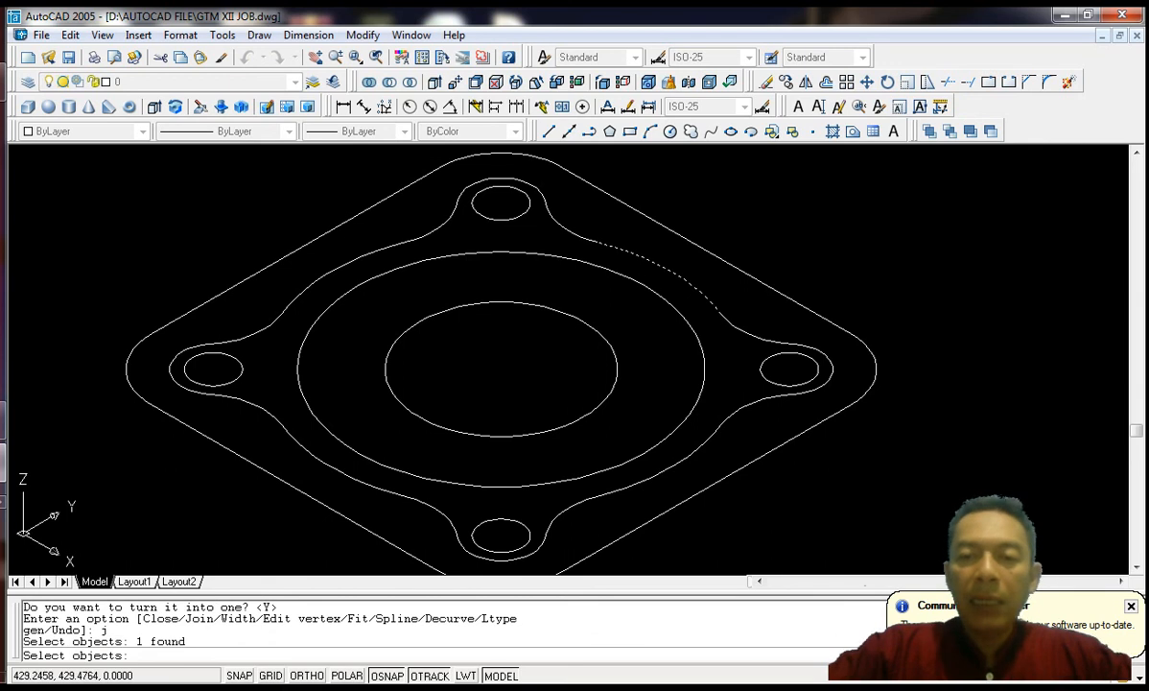
click(739, 328)
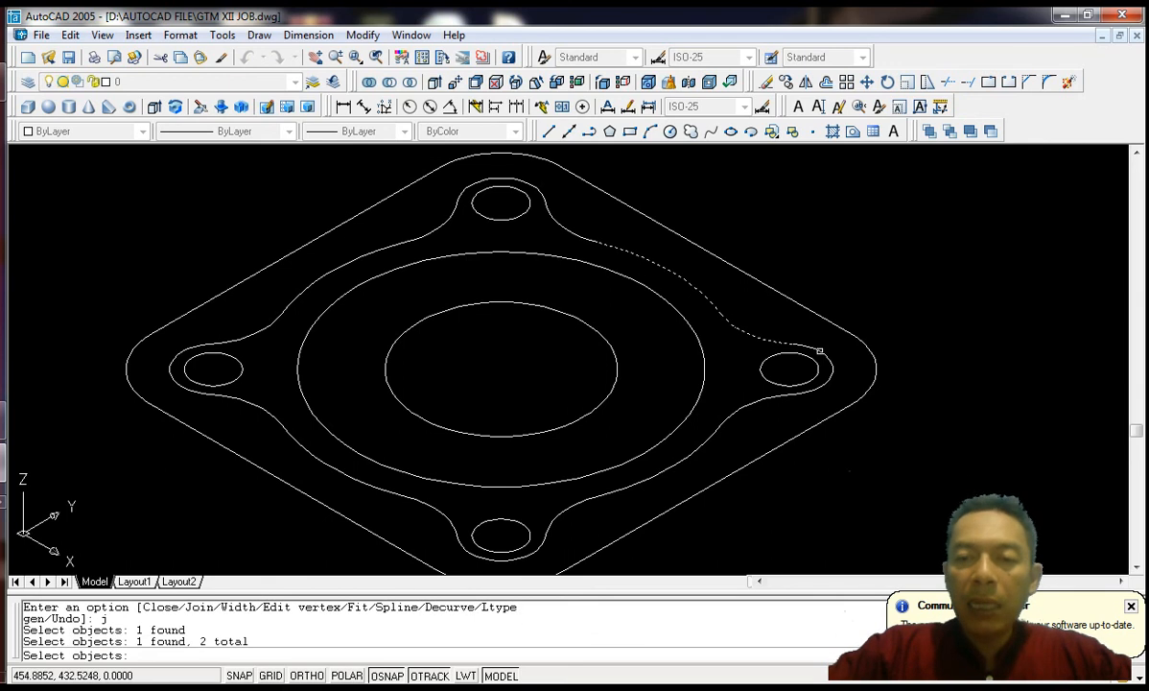
click(820, 351)
click(774, 397)
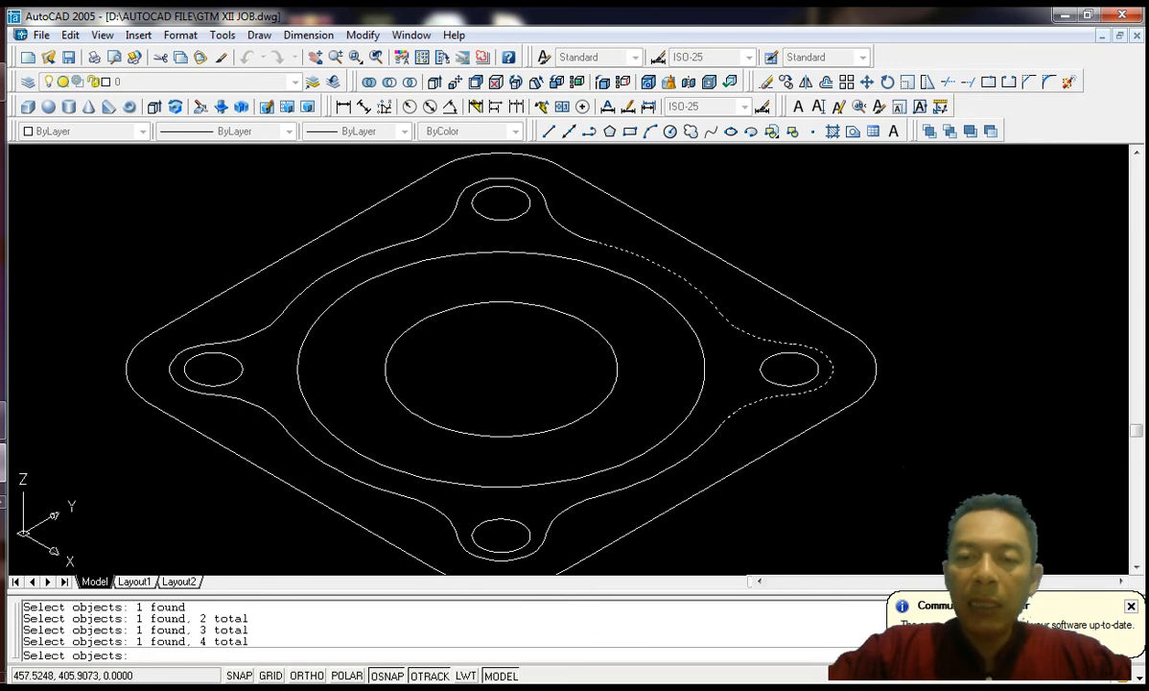
click(662, 453)
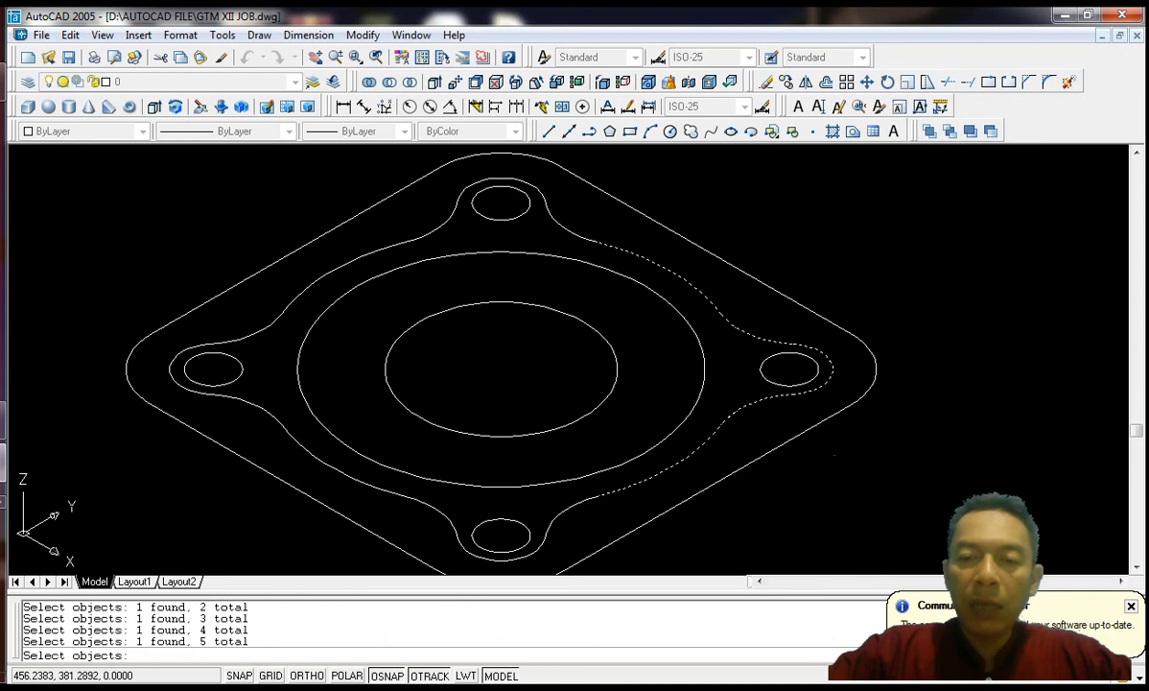
click(570, 499)
middle_drag(570, 499, 597, 431)
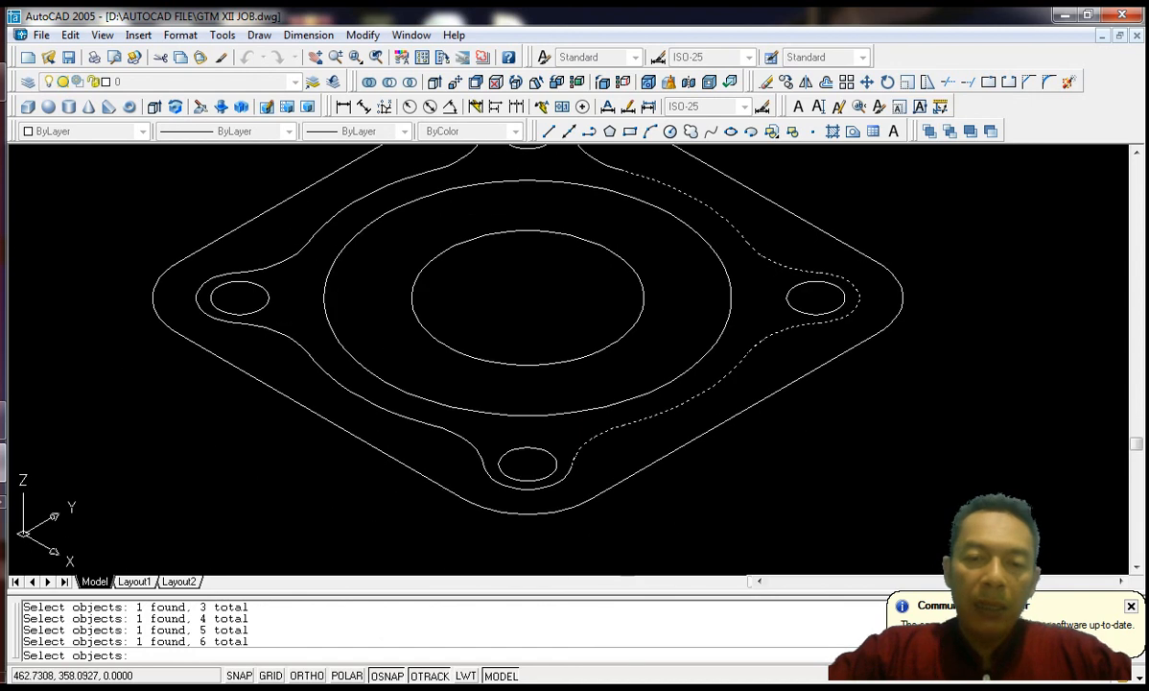
click(562, 479)
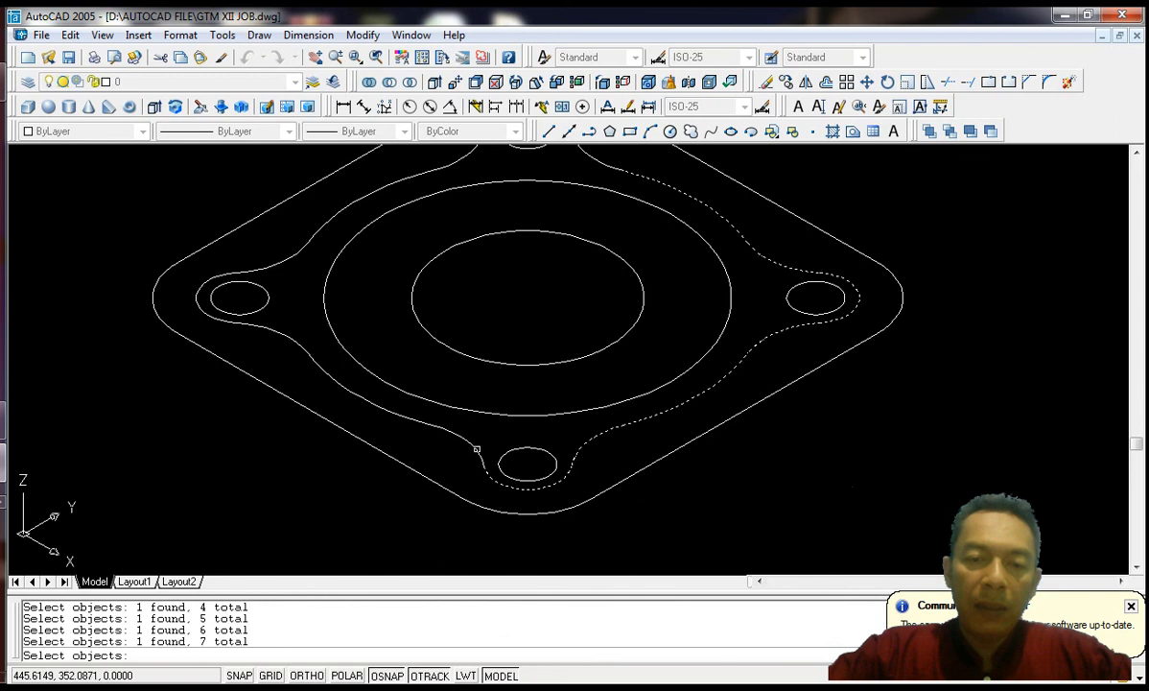
Step: Add the contour's remaining segments around the left and top lobes and join everything into one polyline
click(383, 398)
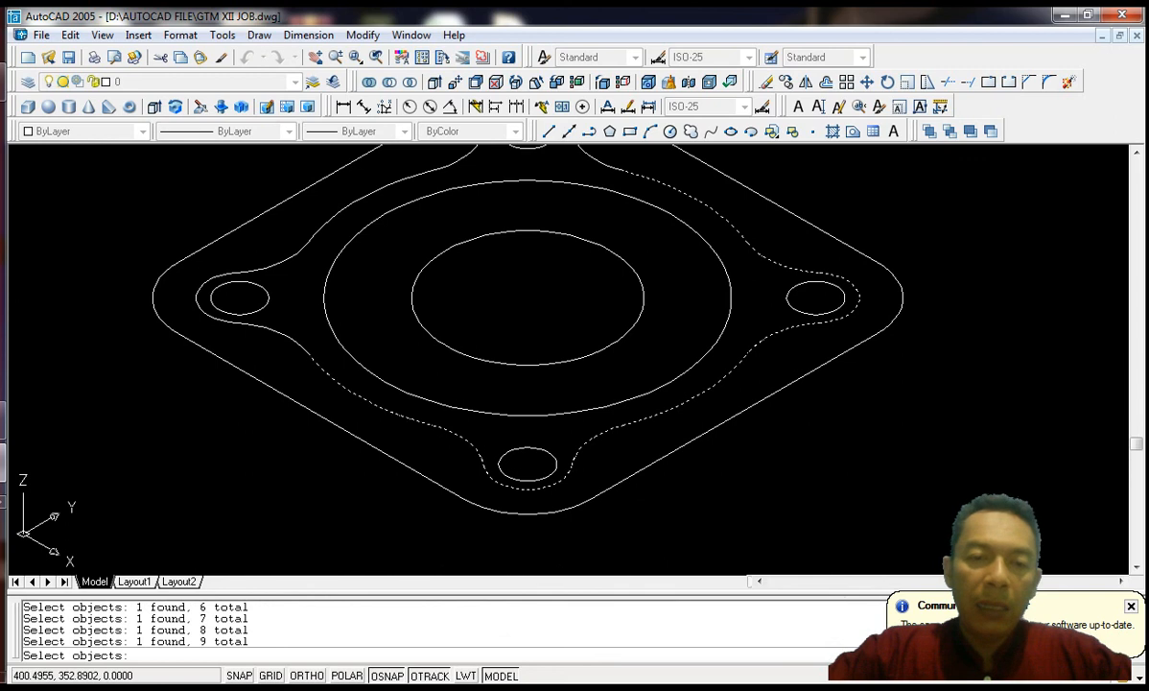
click(275, 317)
click(197, 285)
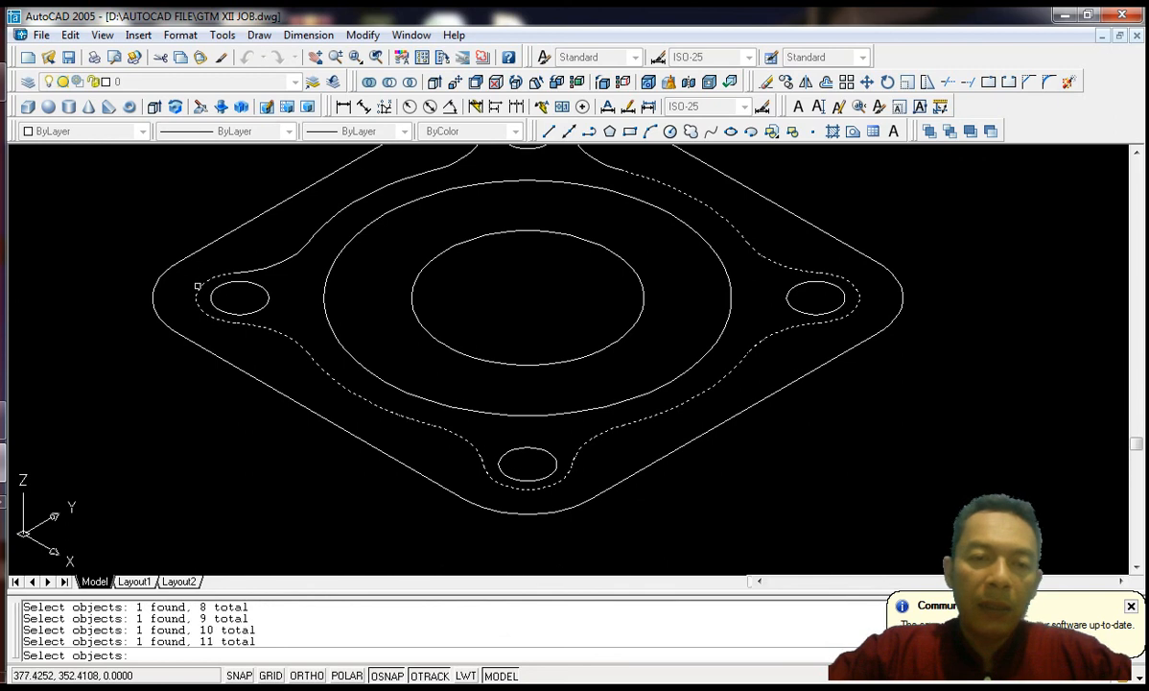
click(272, 269)
middle_drag(275, 272, 232, 348)
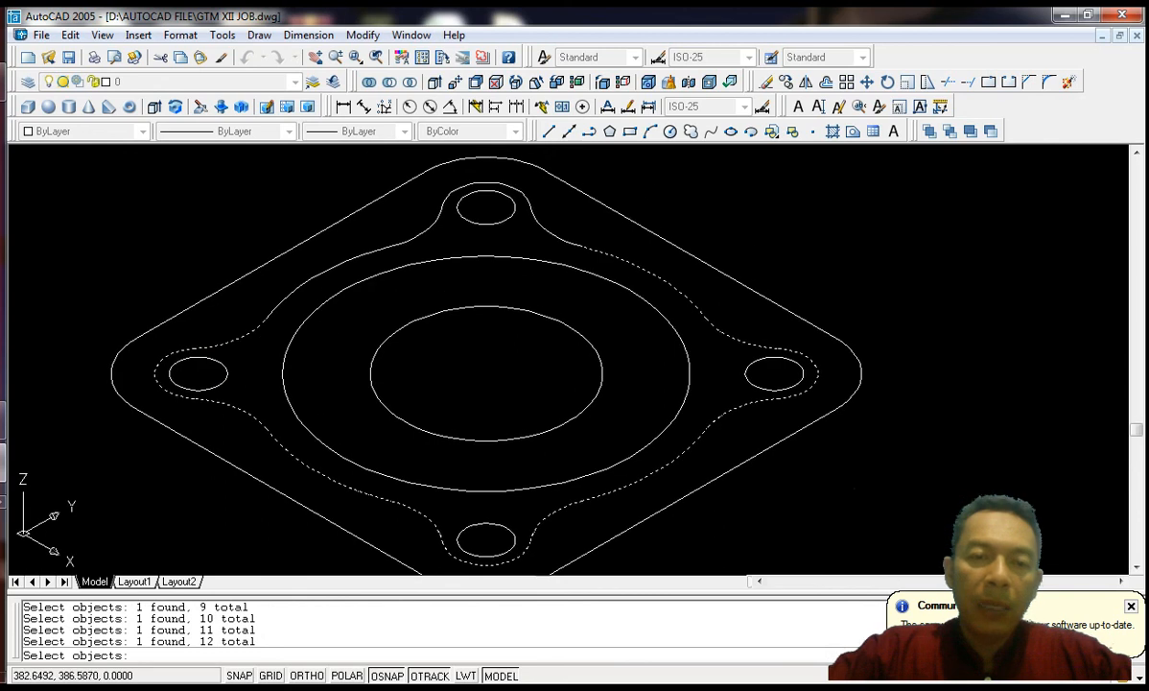
click(328, 270)
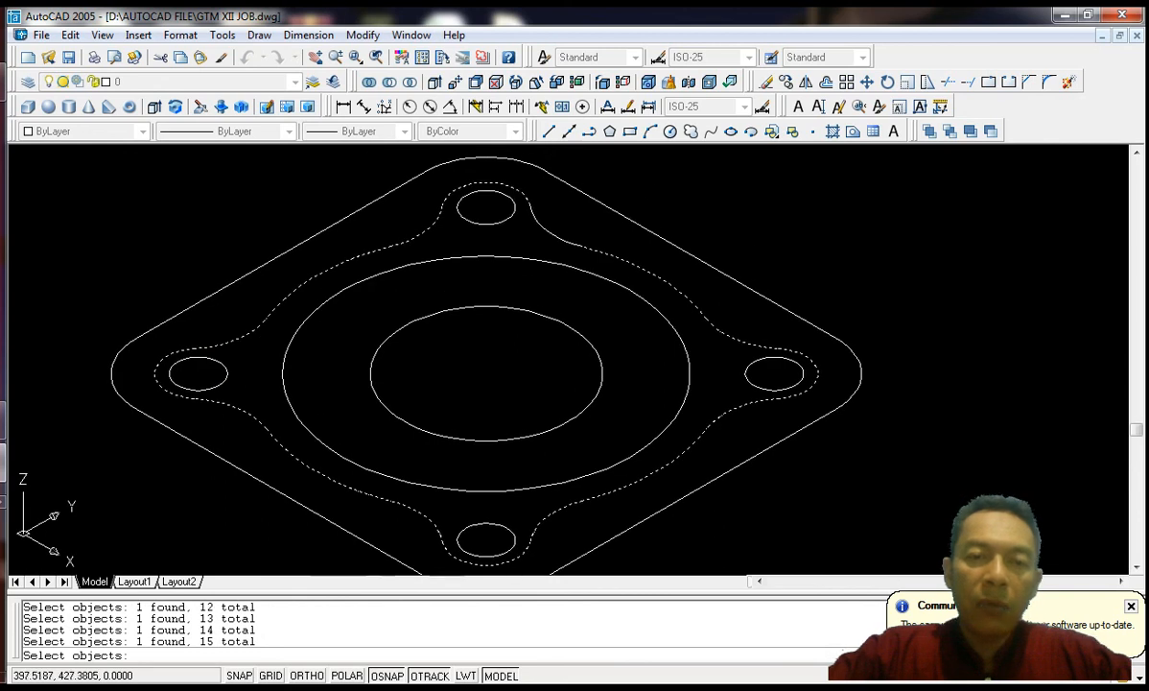
click(539, 228)
key(Return)
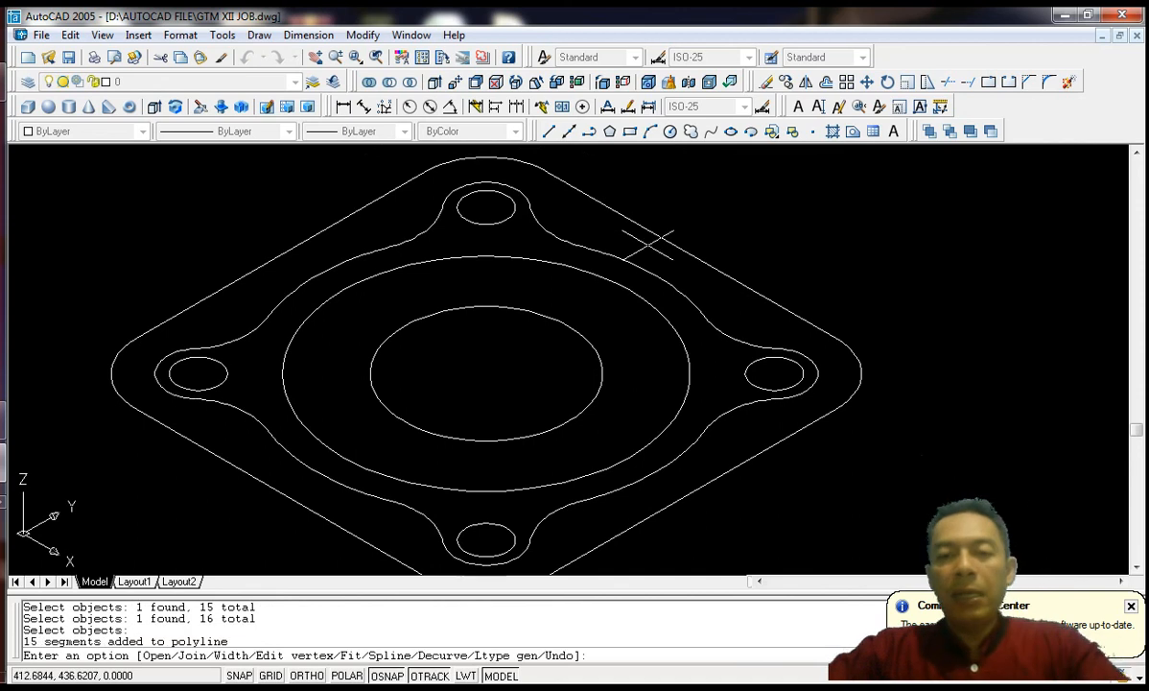
key(Return)
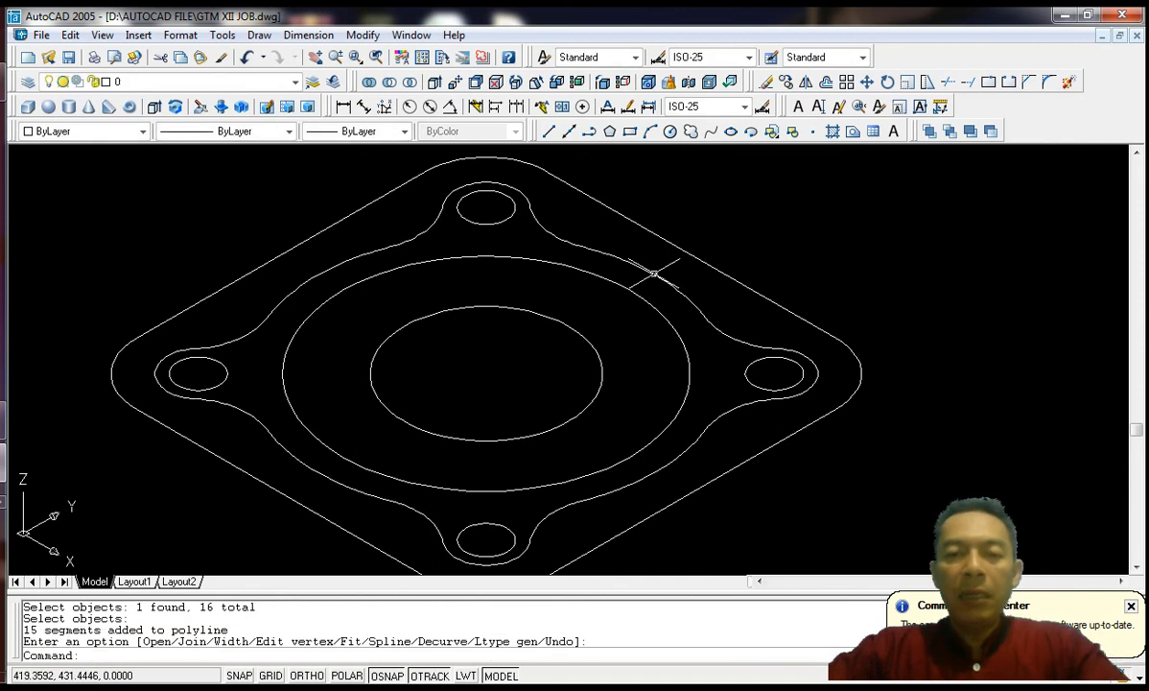
Step: Select the lobed contour to check that it is a single polyline, and clear the selection
click(655, 277)
key(Return)
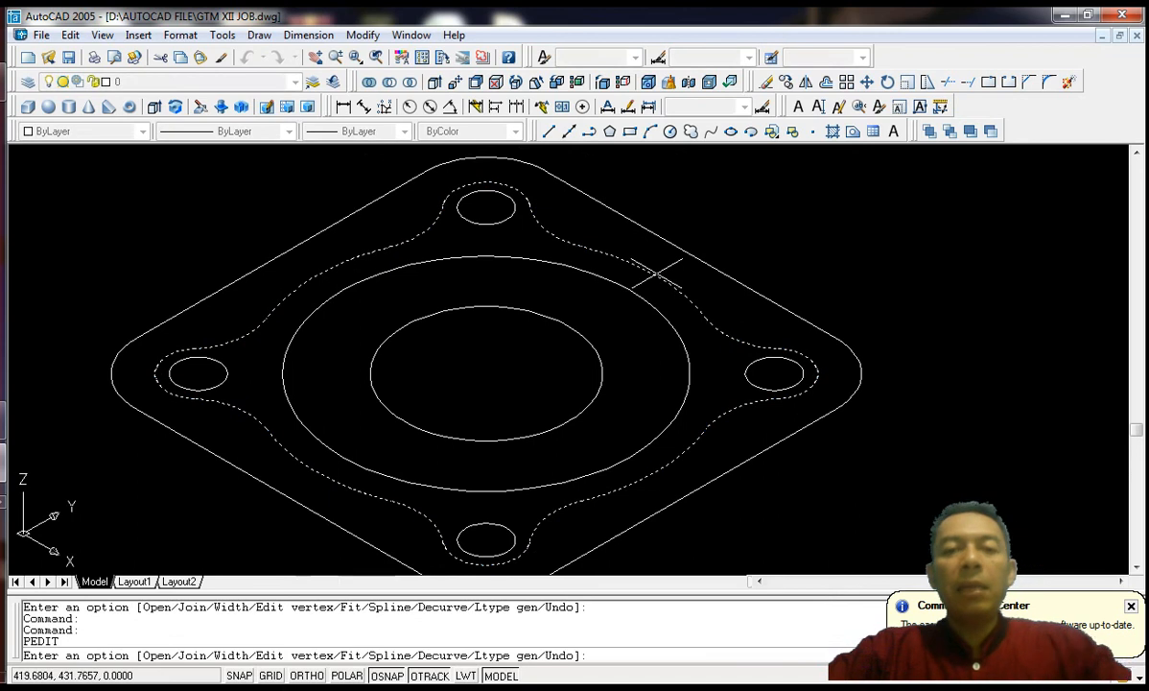
key(Escape)
scroll(742, 282, down, 2)
mouse_move(716, 266)
middle_down()
mouse_move(697, 249)
mouse_move(706, 275)
middle_up()
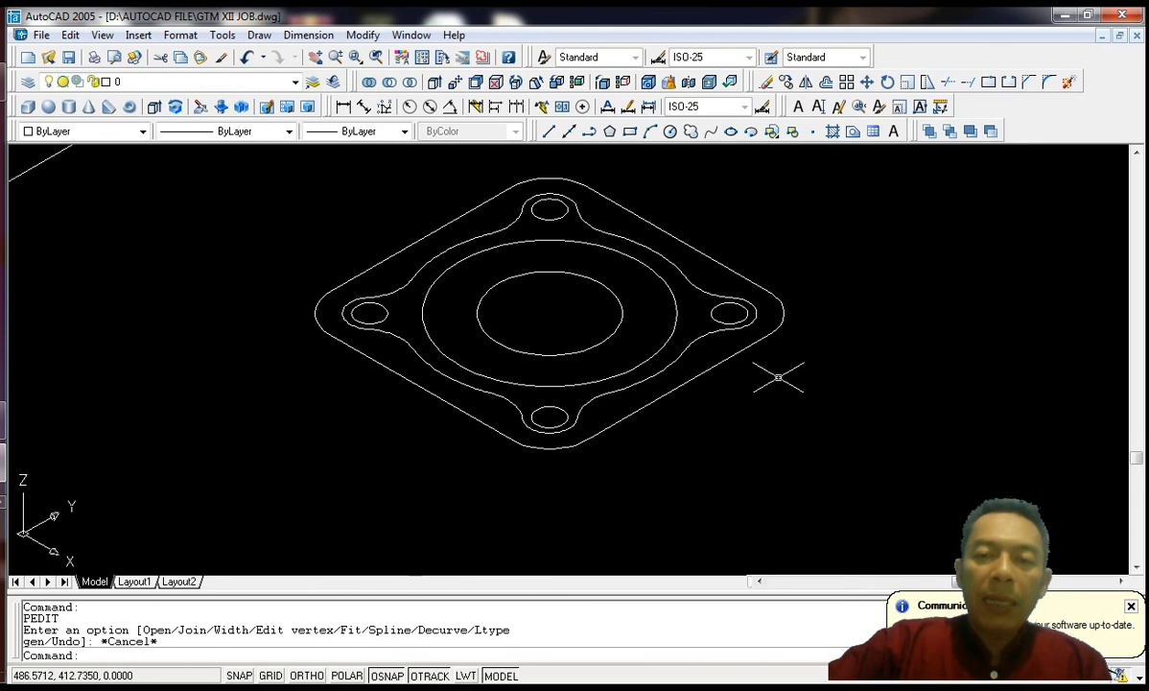
middle_drag(664, 372, 657, 390)
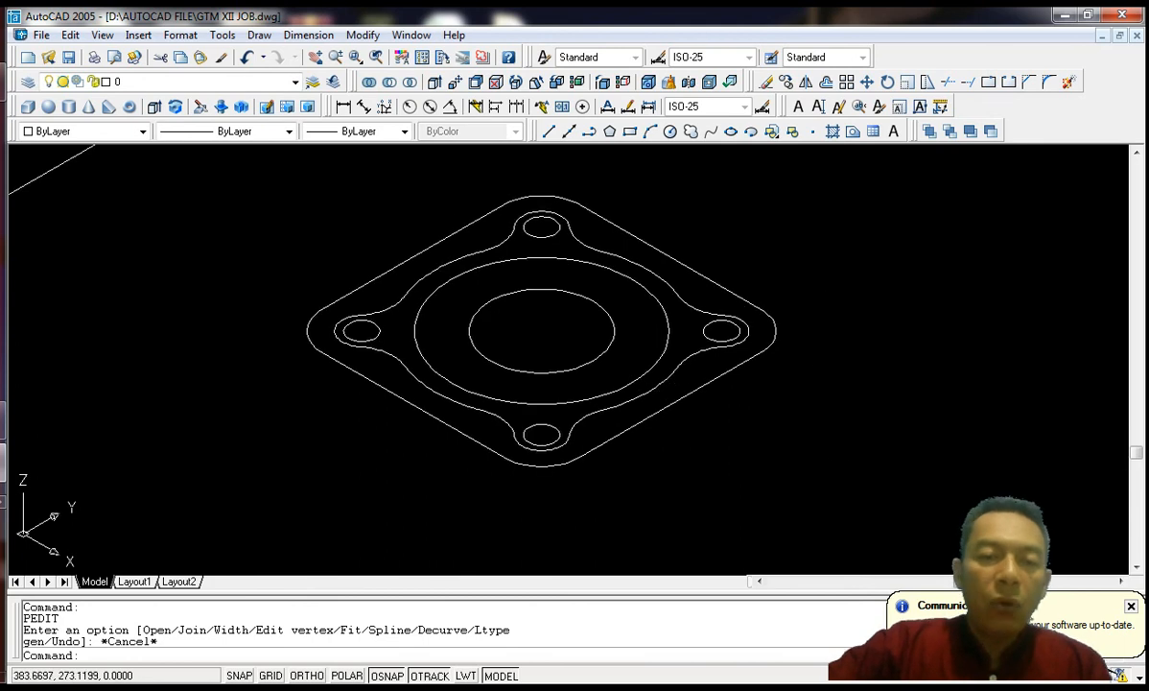
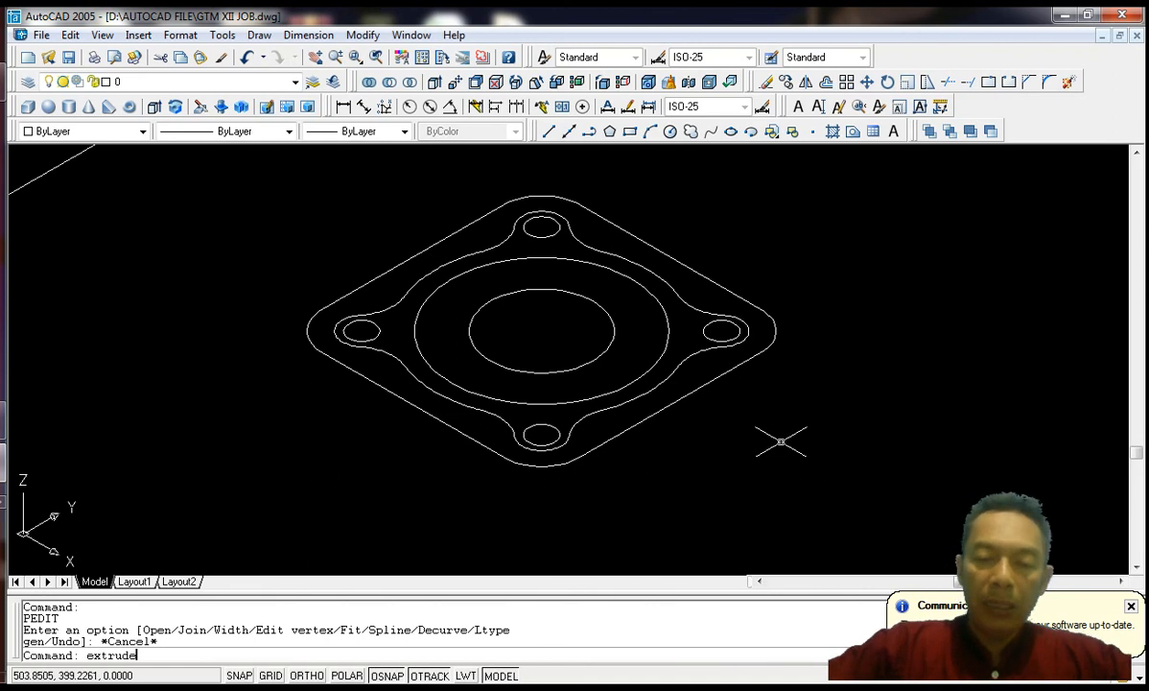
Step: Extrude the flange plate's outer rounded outline to a height of -5 with a taper angle of 0
key(Return)
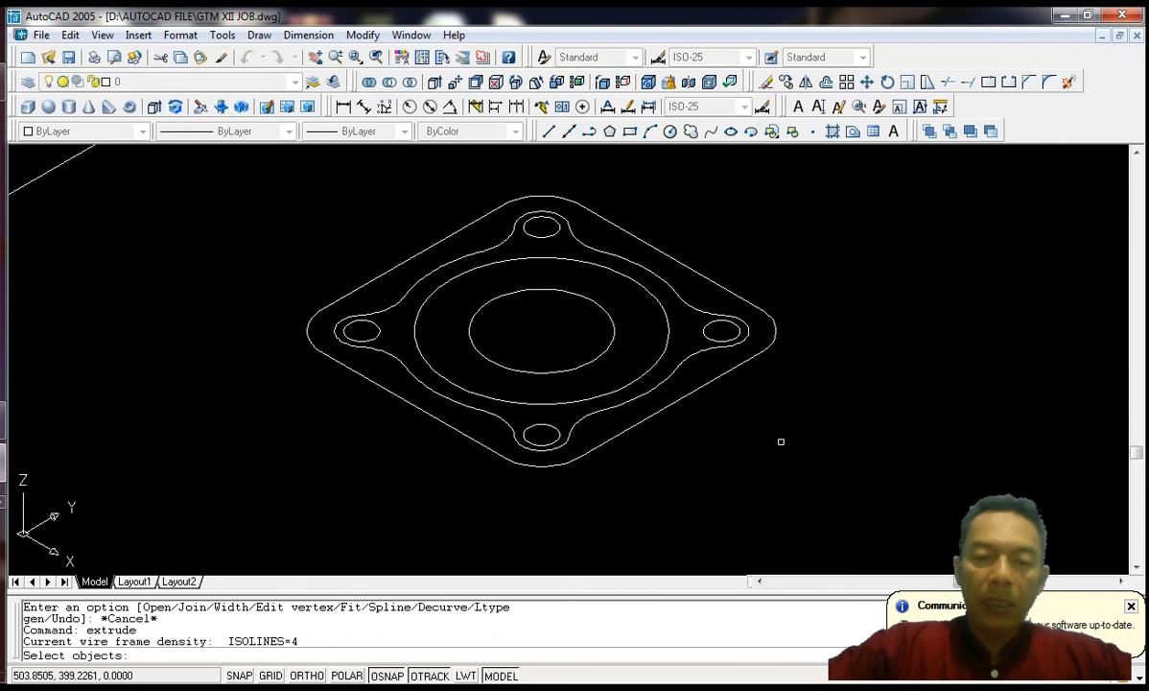
click(723, 373)
key(Return)
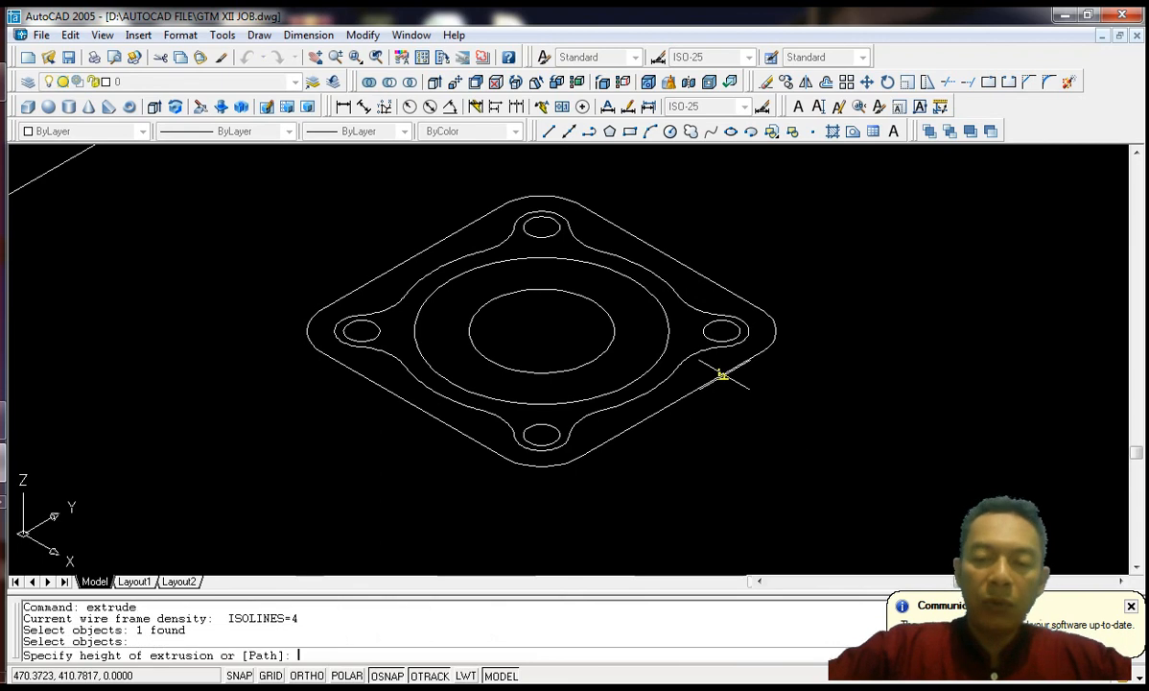
text(-5)
key(Return)
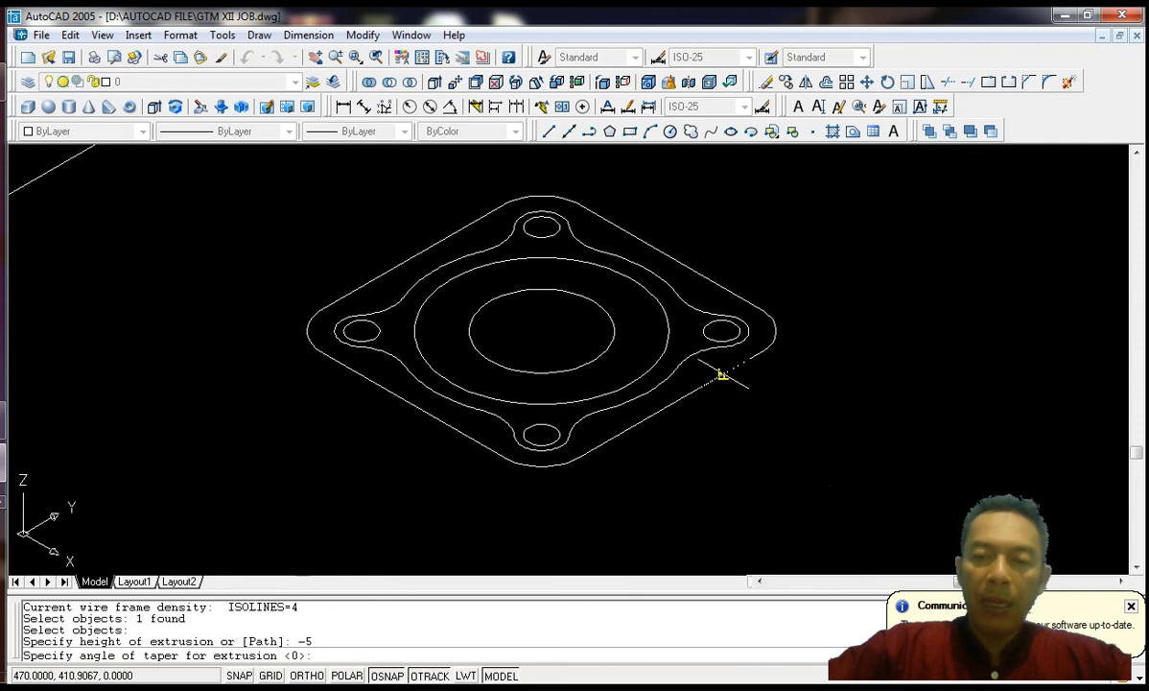
key(Return)
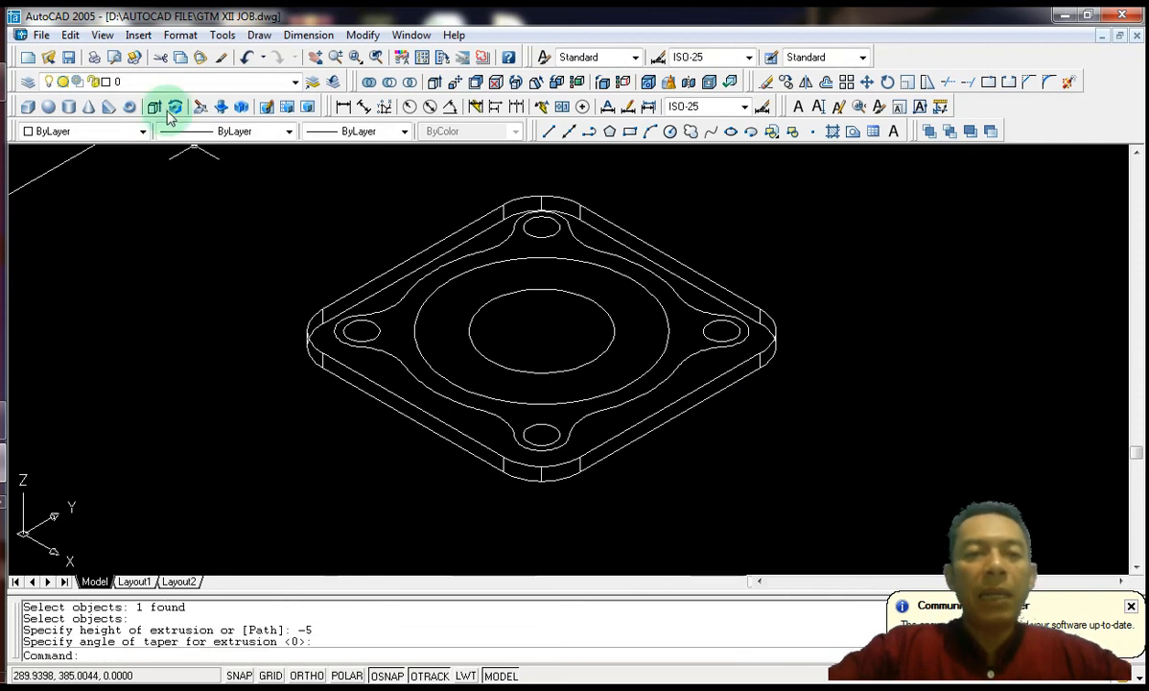
Step: Preview the extruded base plate in Gouraud shading, and return to 2D wireframe display
click(100, 35)
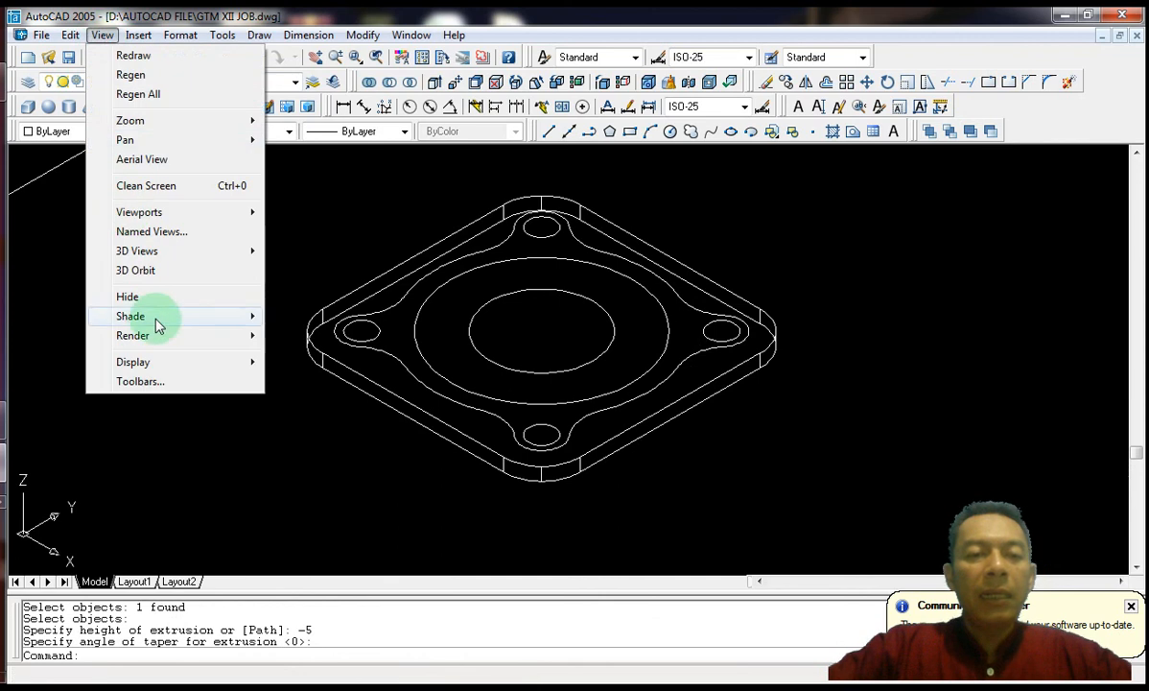
mouse_move(228, 319)
click(312, 394)
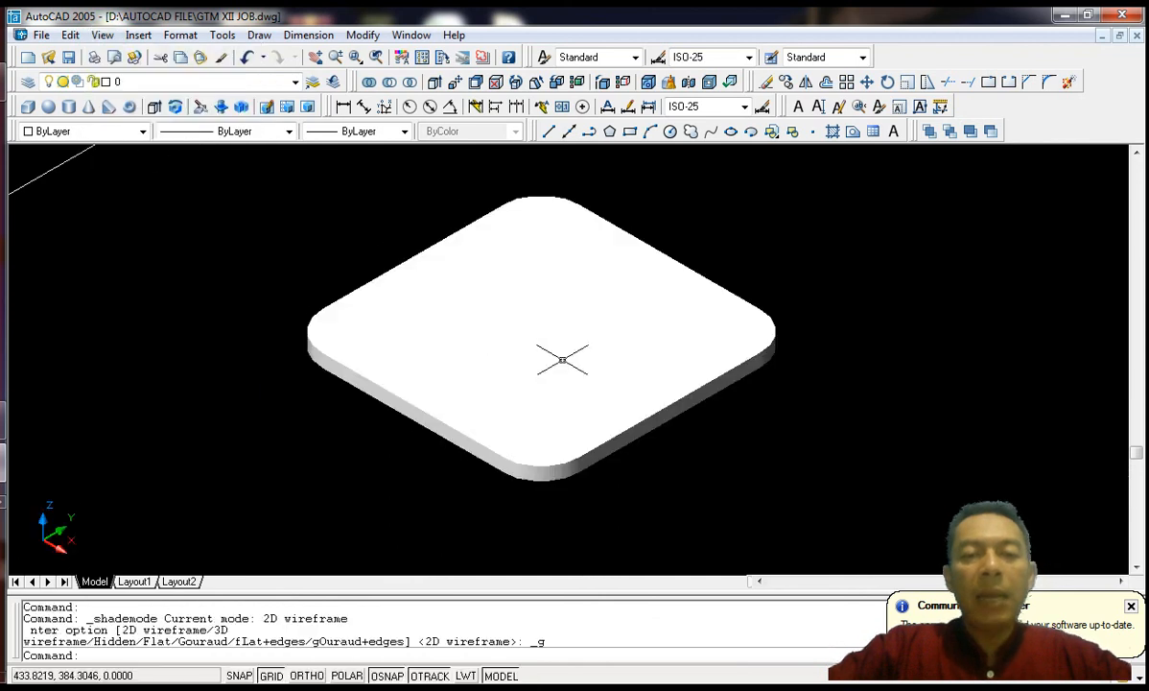
click(101, 35)
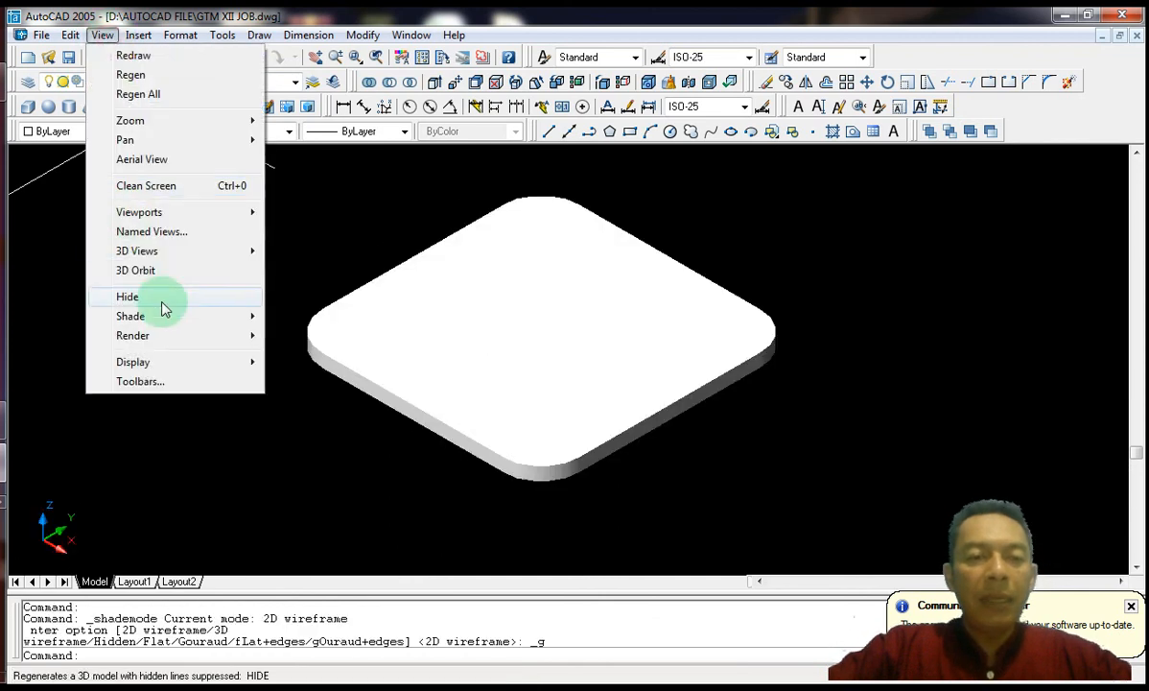
mouse_move(171, 317)
click(303, 325)
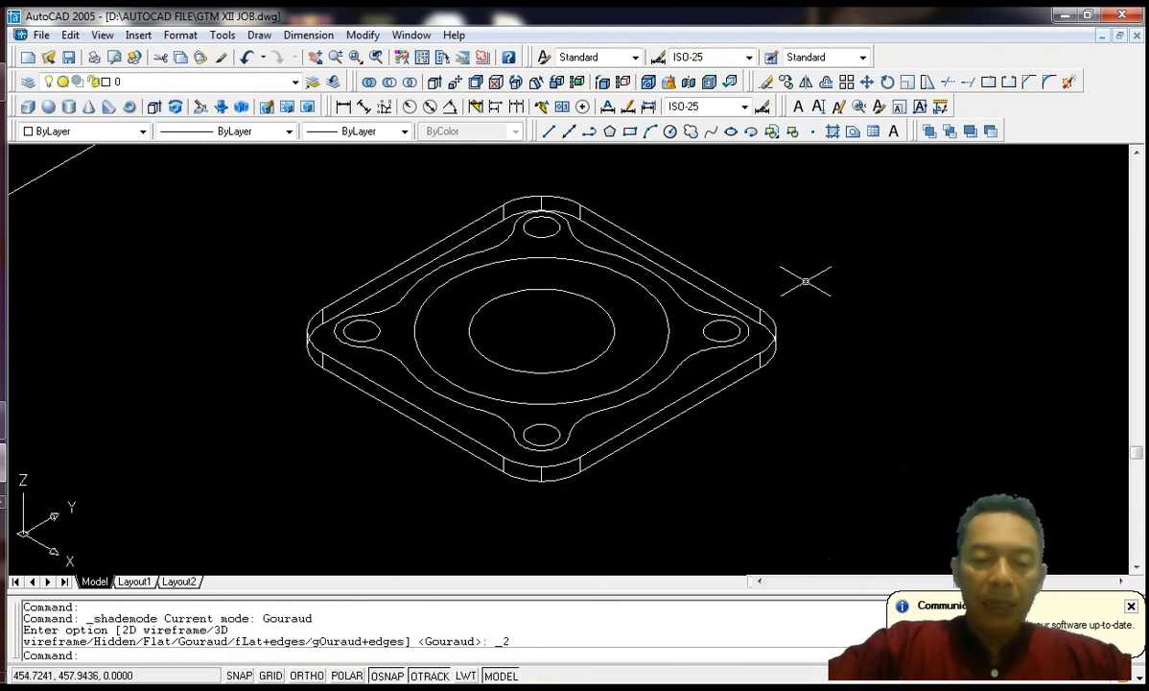
Step: Extrude the joined lobed contour to a height of 5 with a taper angle of 0
text(extrud)
text(e)
key(Return)
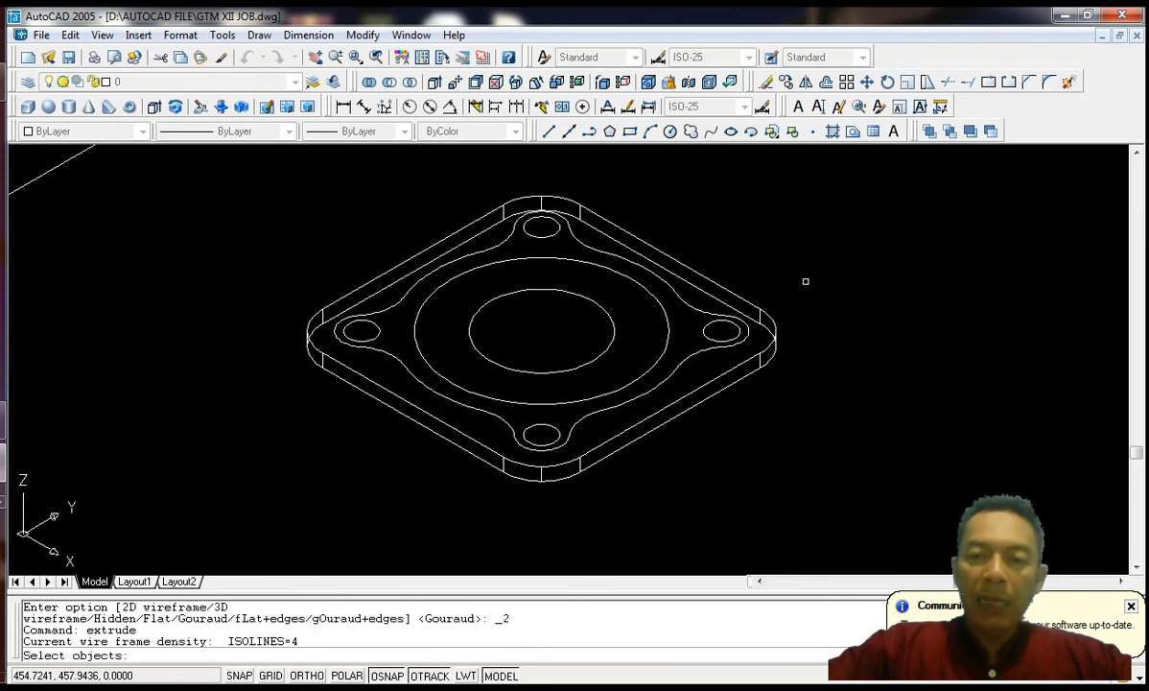
click(676, 292)
key(Return)
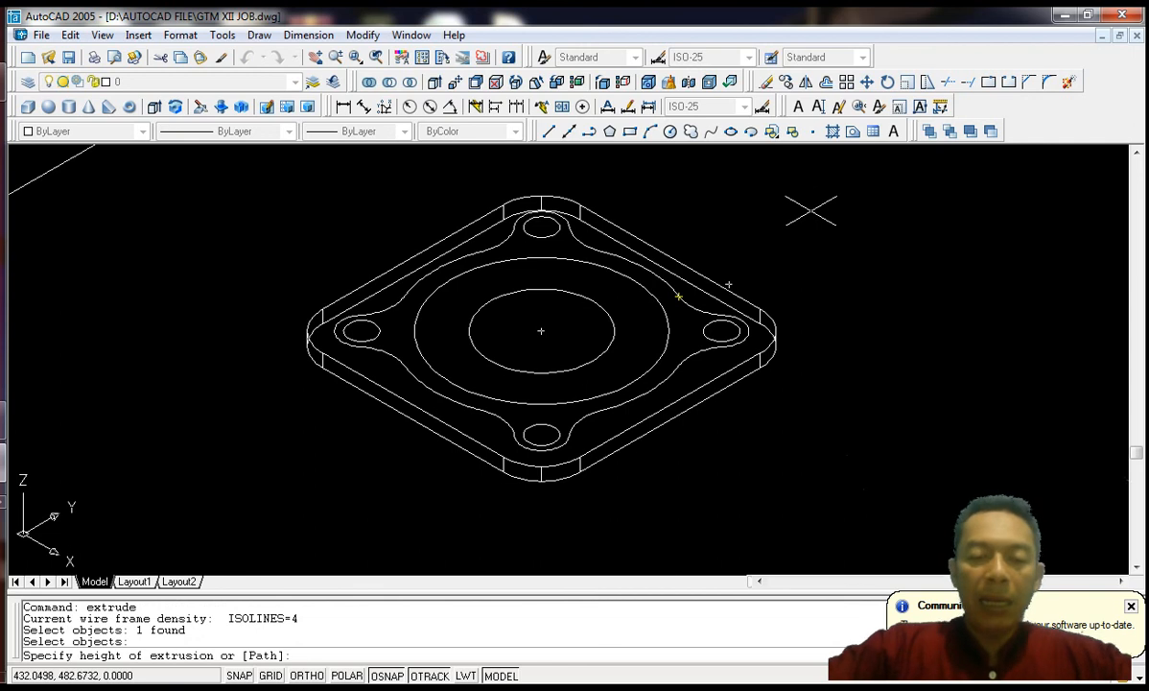
text(5)
key(Return)
key(Return)
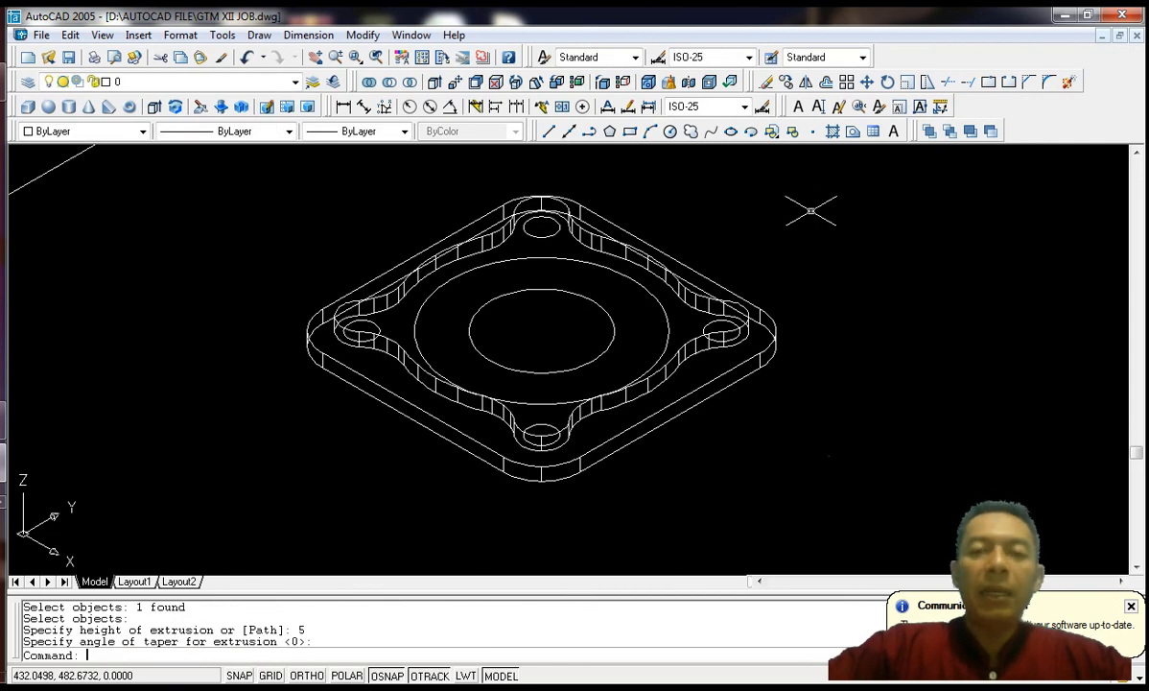
Step: Preview the raised lobed body on the base plate in Gouraud shading, and return to 2D wireframe display
click(102, 34)
mouse_move(197, 321)
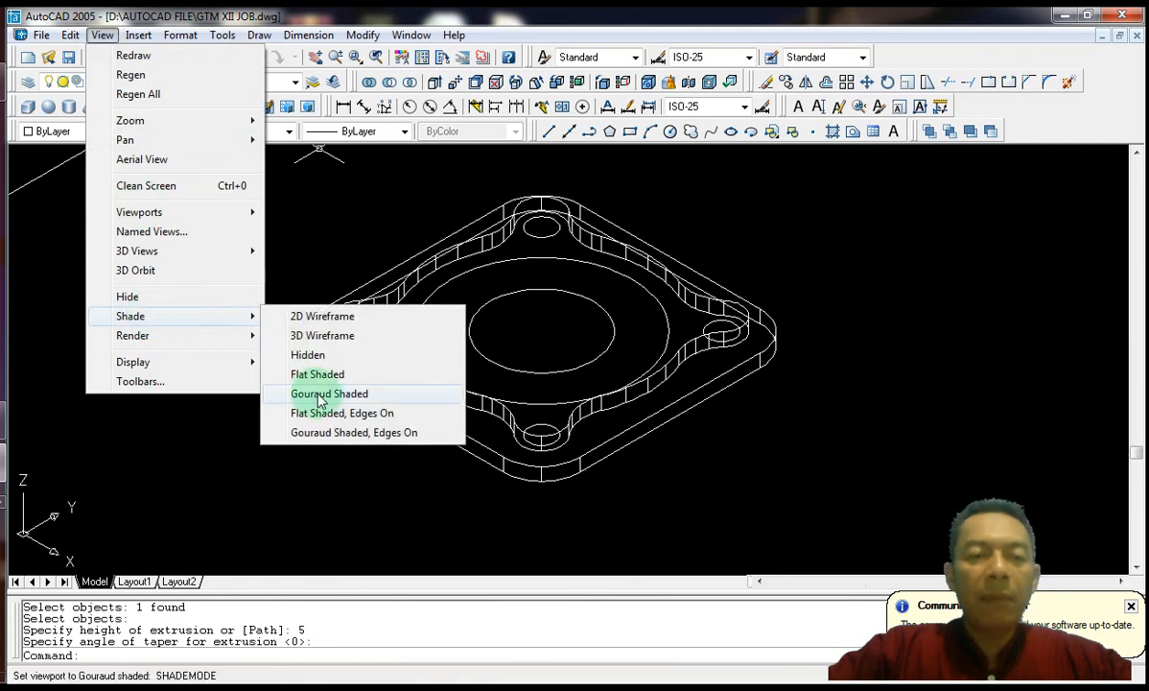
click(278, 393)
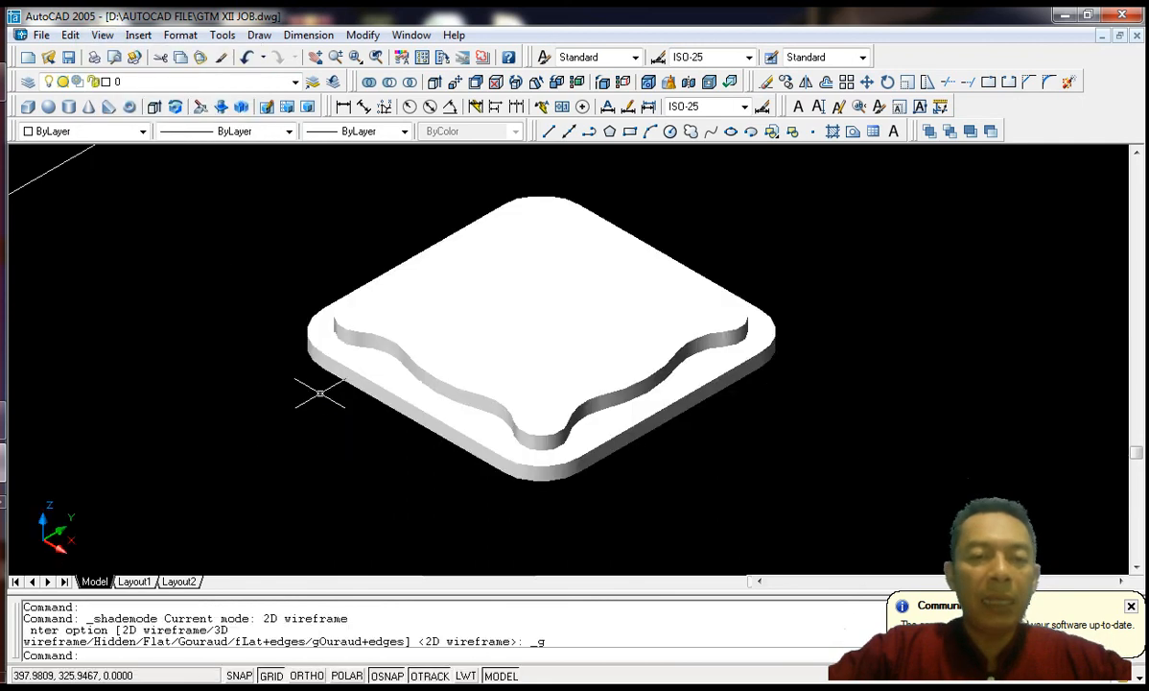
key(Escape)
click(103, 36)
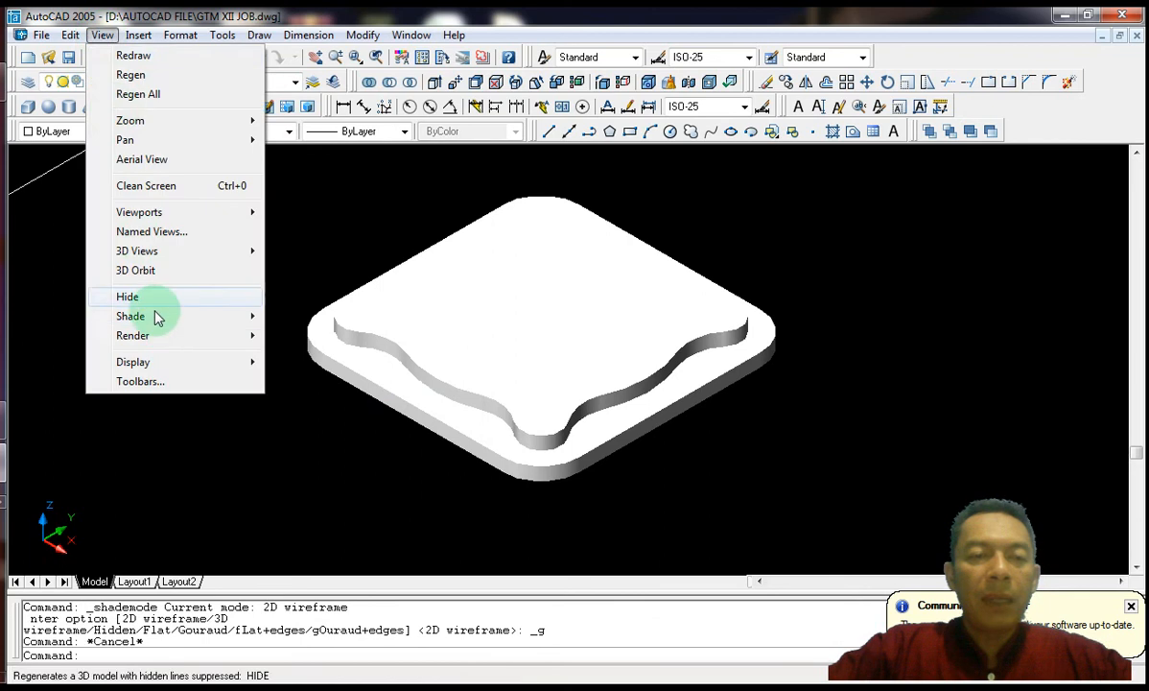
mouse_move(164, 321)
click(288, 317)
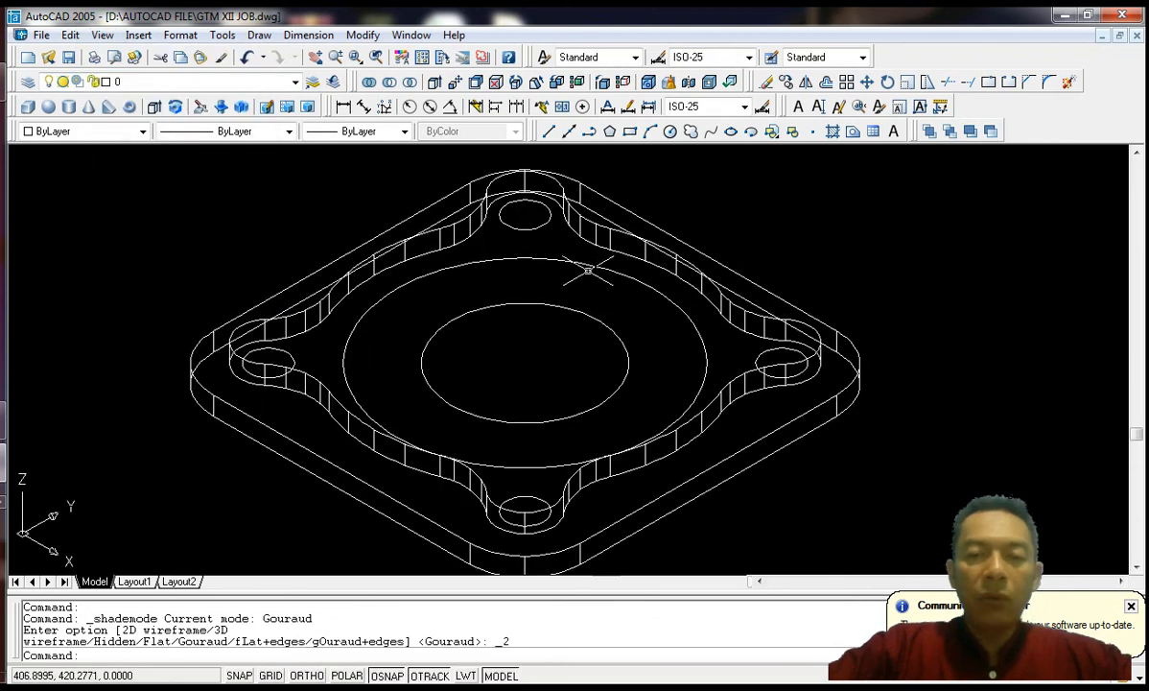
Step: Extrude the large circle and the four small lobe circles to a height of 5 with a taper angle of 0
text(t)
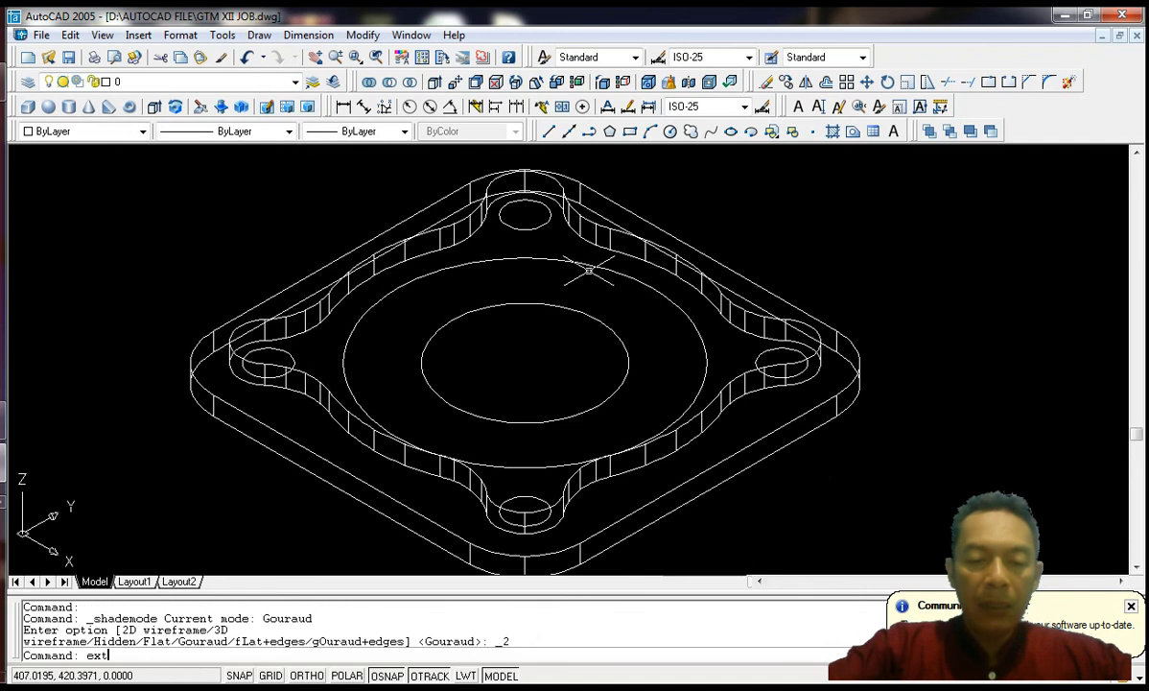
text(rude)
key(Return)
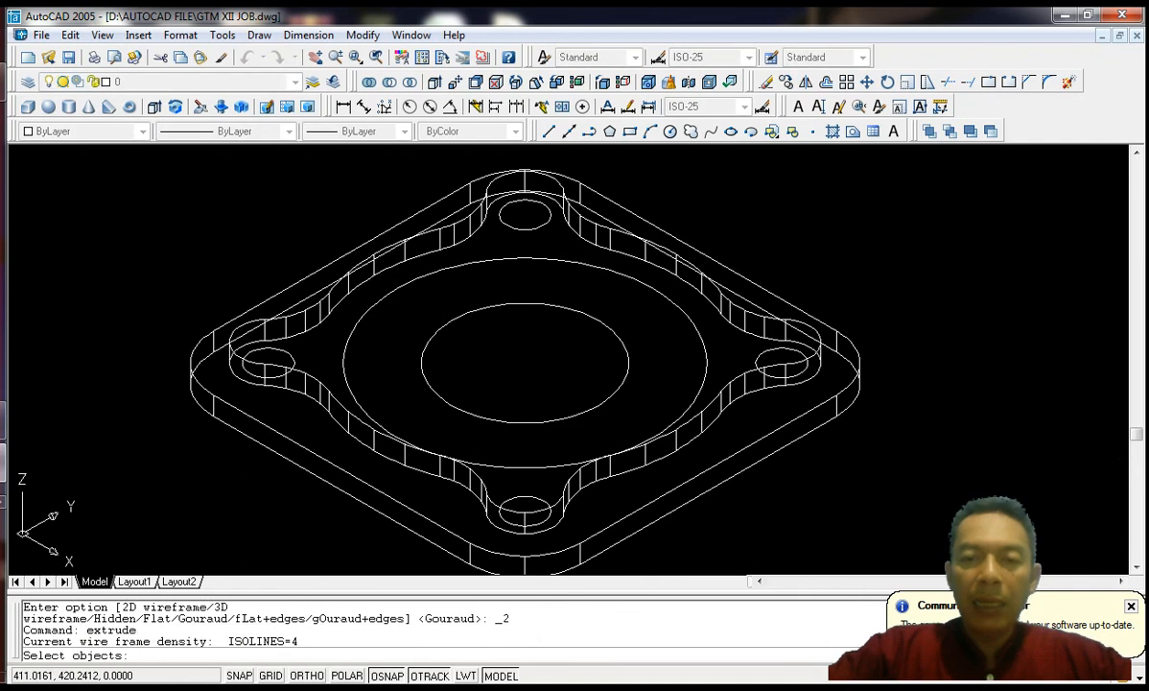
click(630, 277)
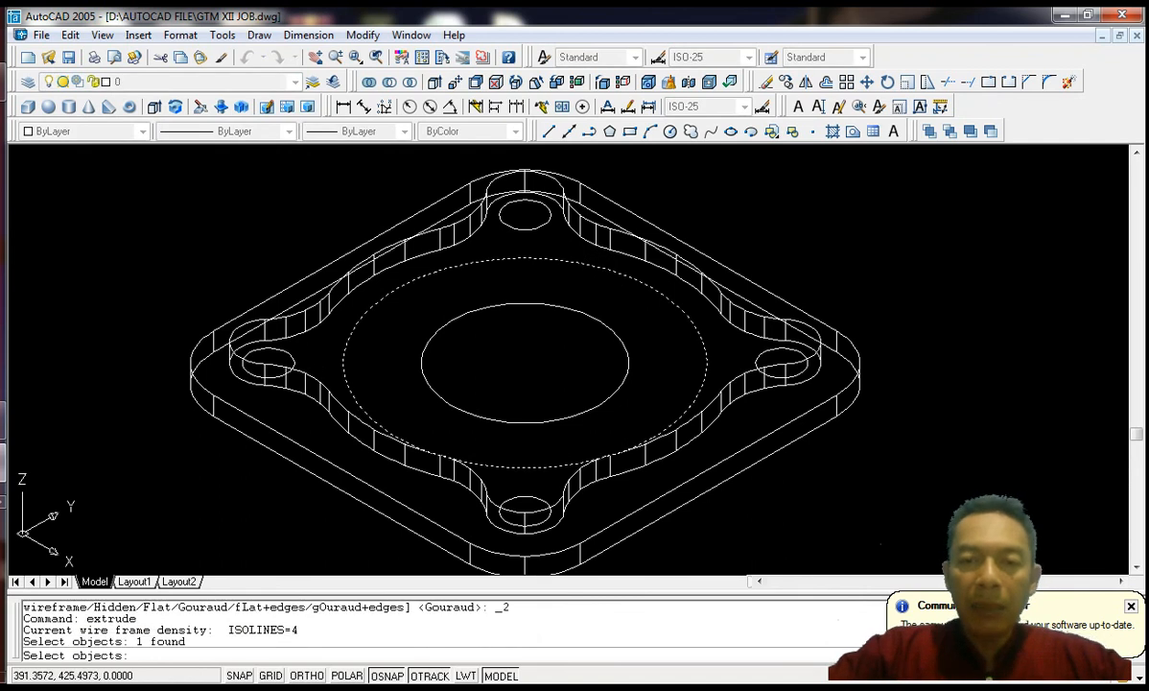
click(508, 212)
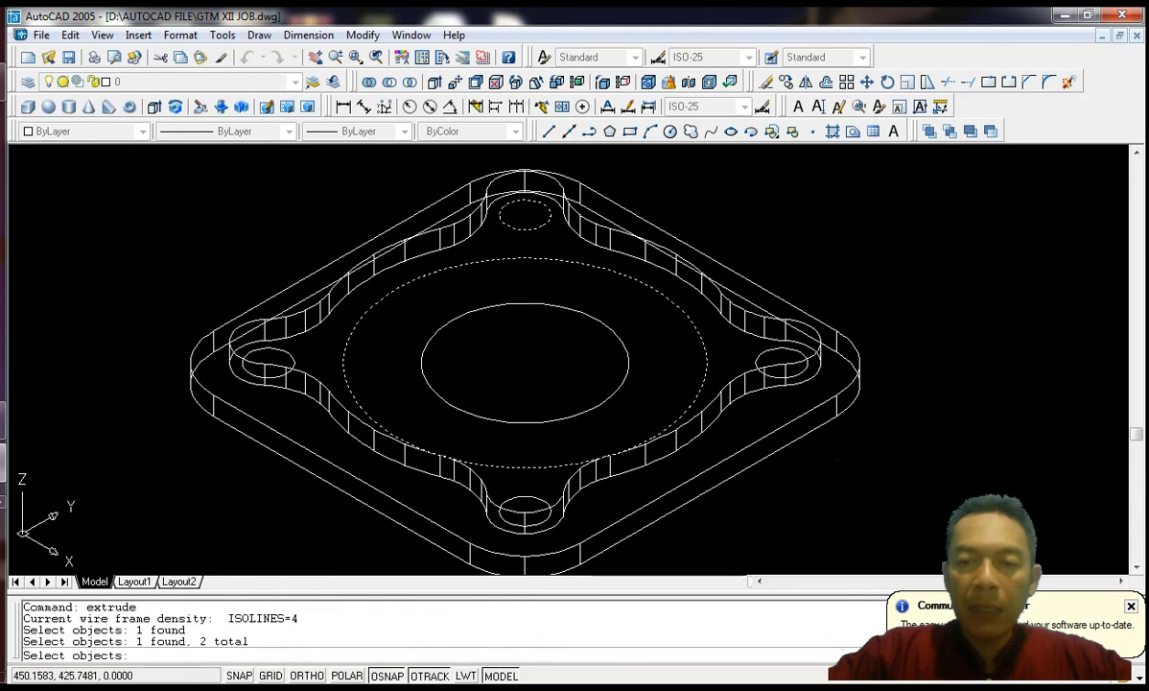
click(768, 352)
click(285, 346)
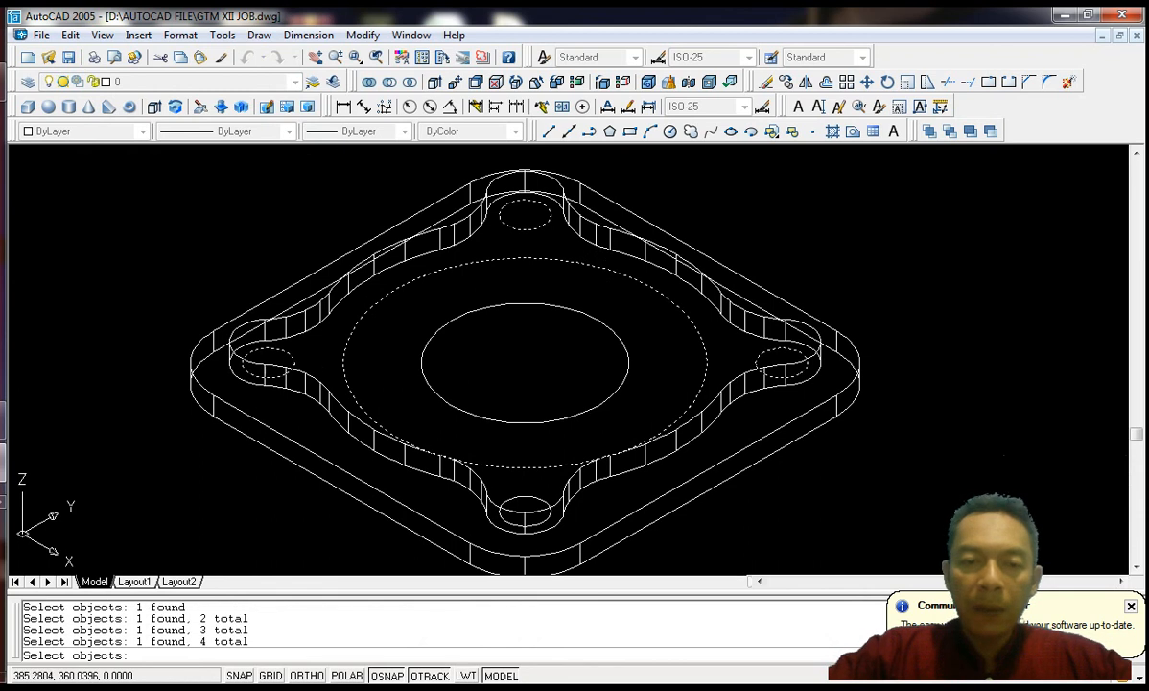
click(528, 496)
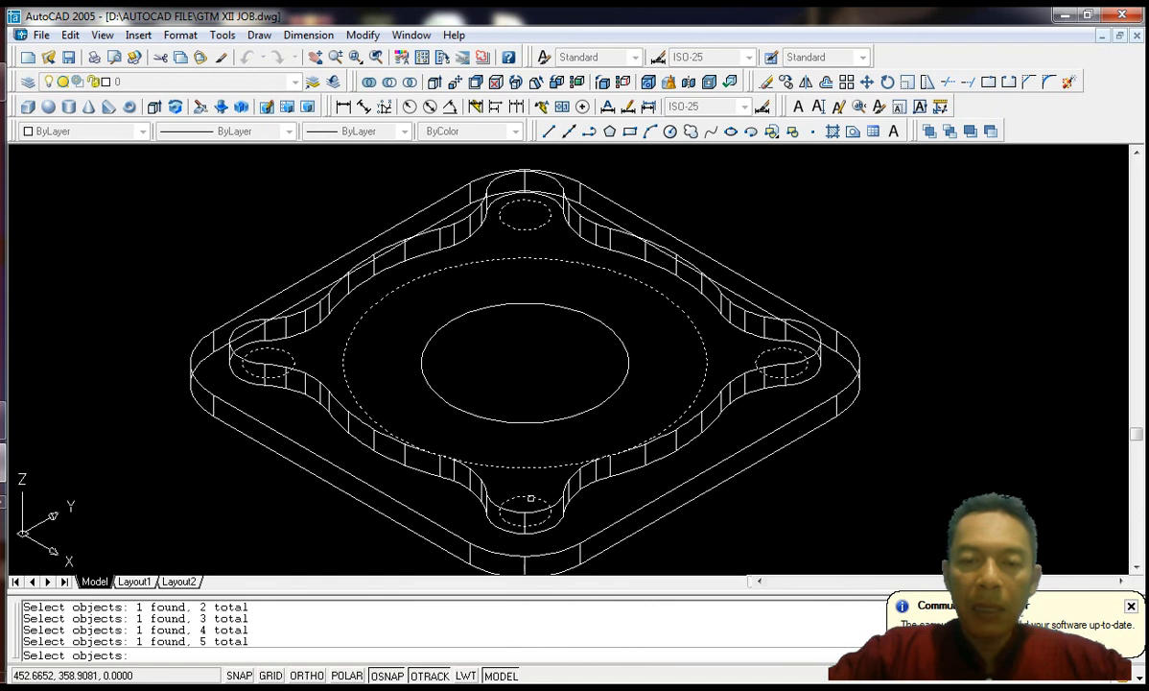
key(Return)
text(5)
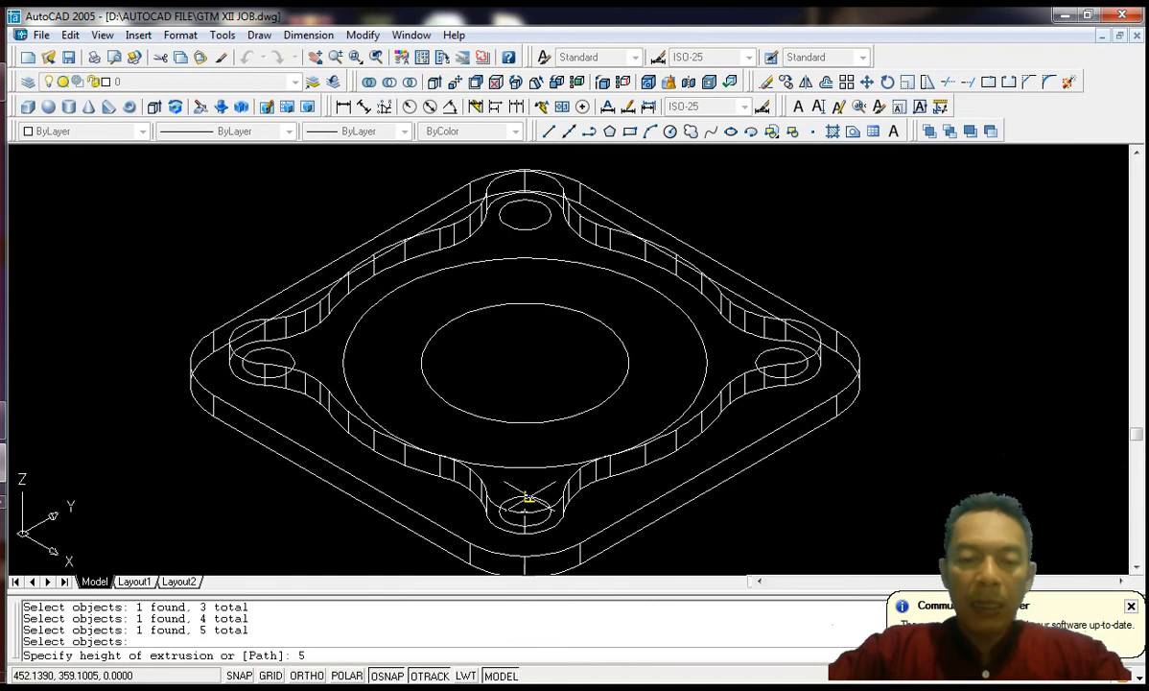
key(Return)
key(Return)
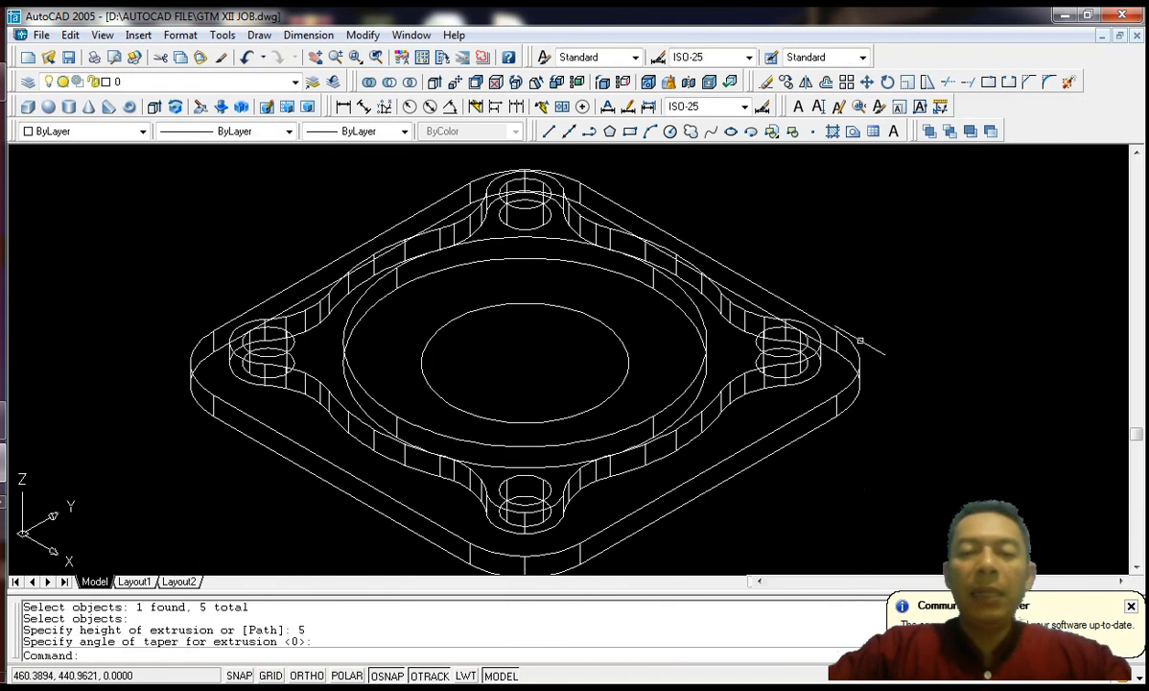
Step: Try to move the inner central circle up to the top-face centre of the extruded large circle
scroll(561, 335, up, 1)
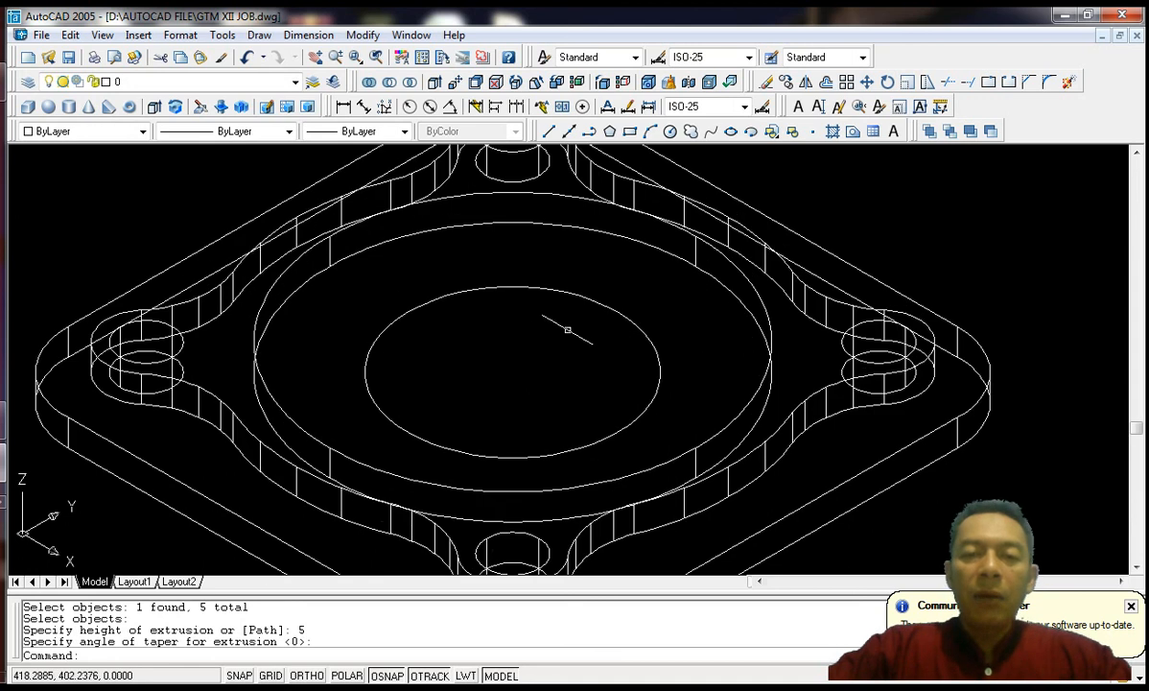
scroll(576, 331, down, 2)
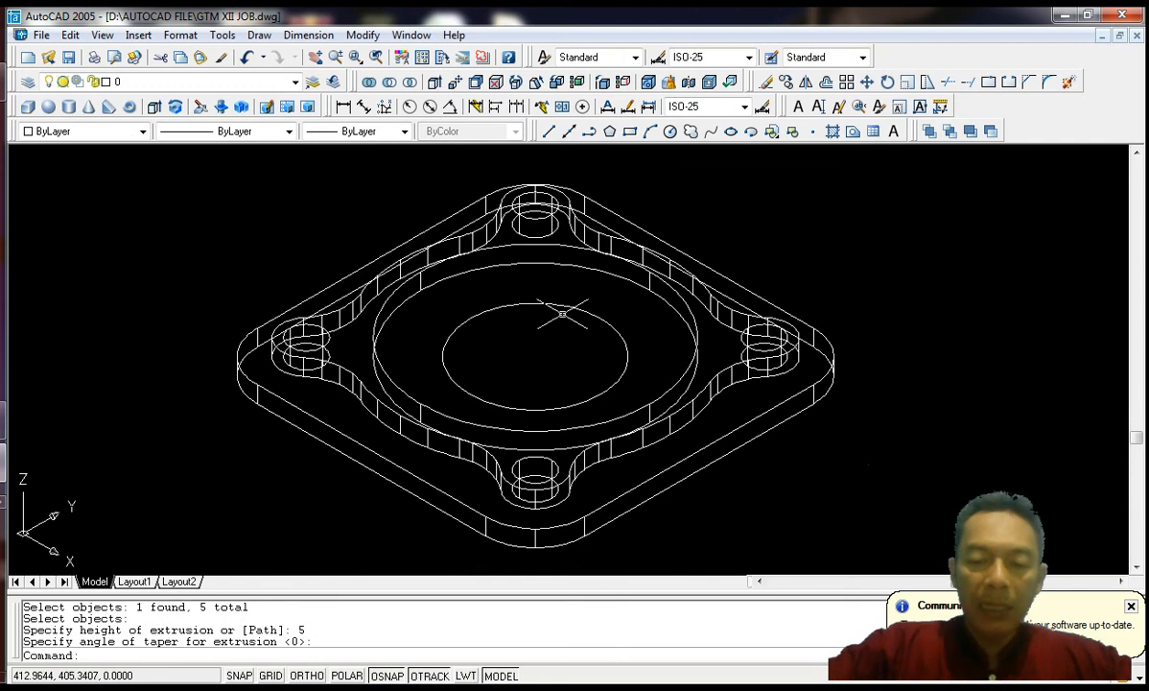
key(Return)
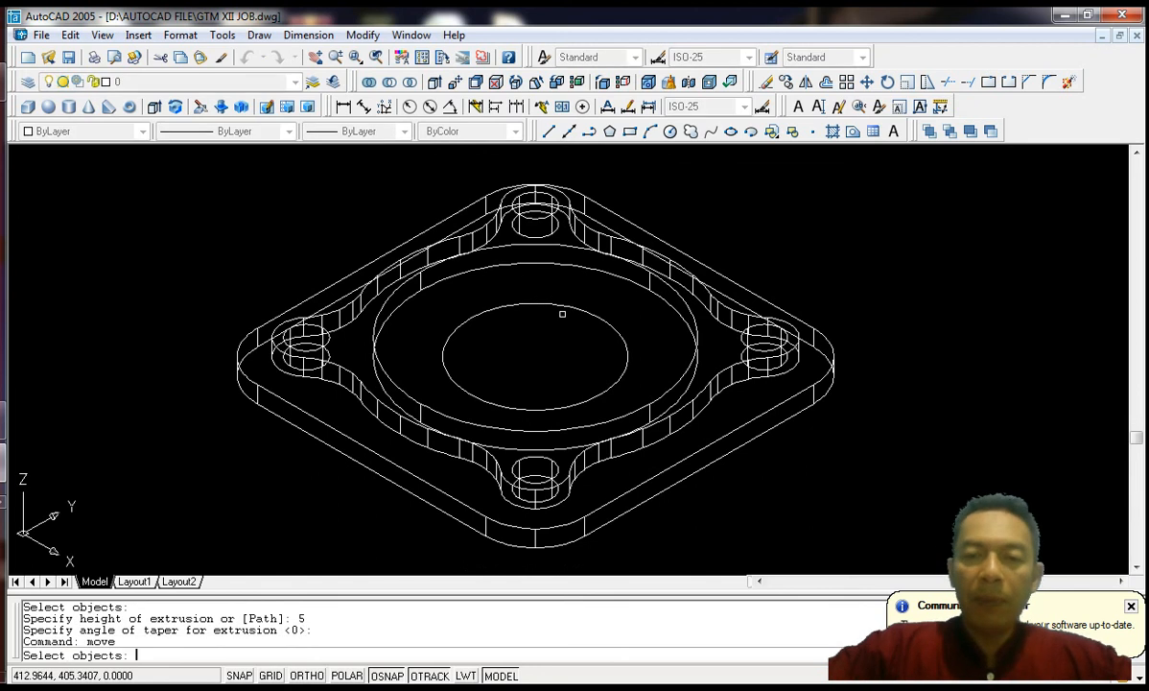
click(582, 310)
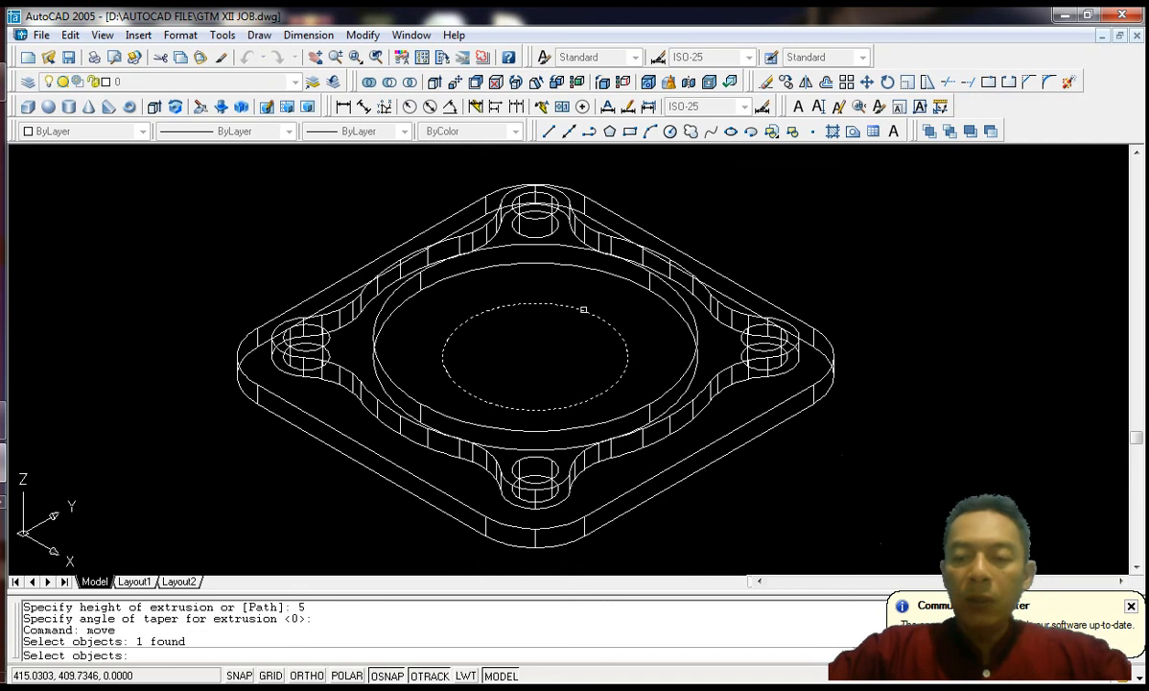
key(Return)
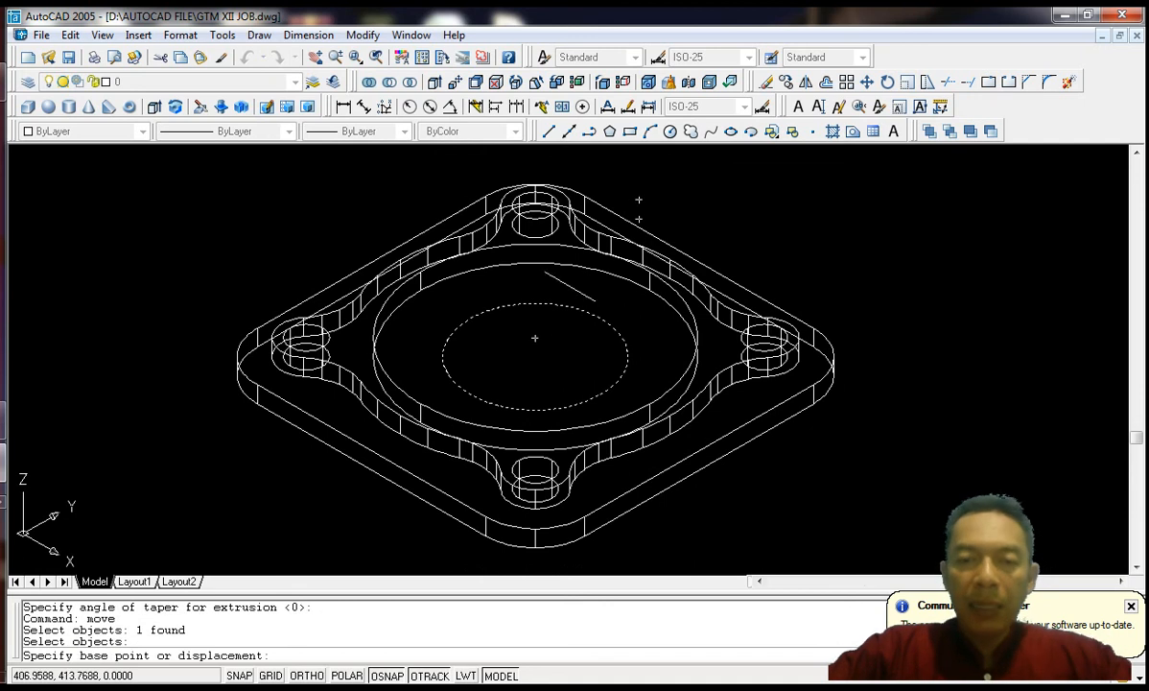
click(534, 336)
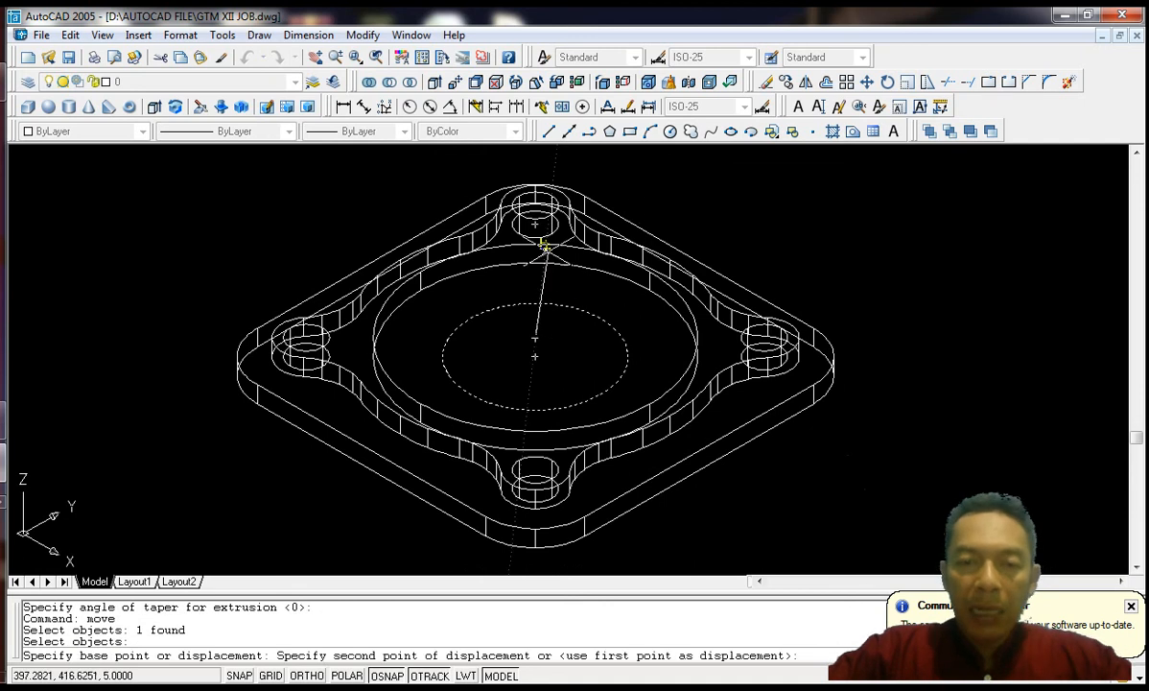
scroll(534, 257, up, 2)
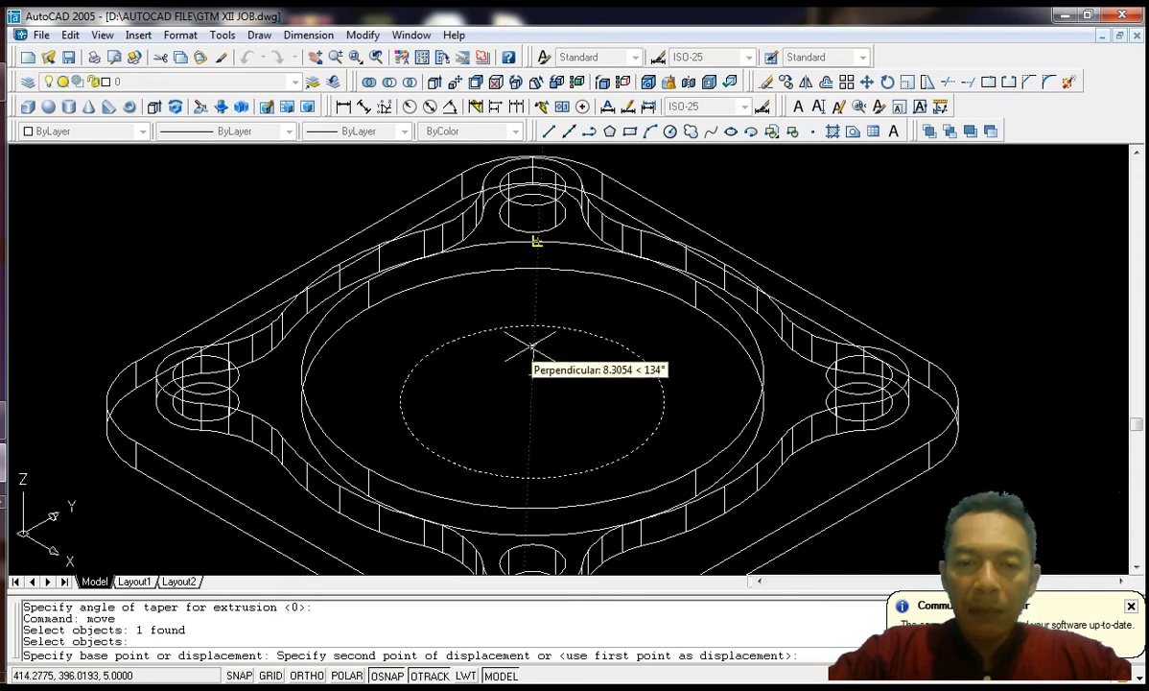
click(530, 370)
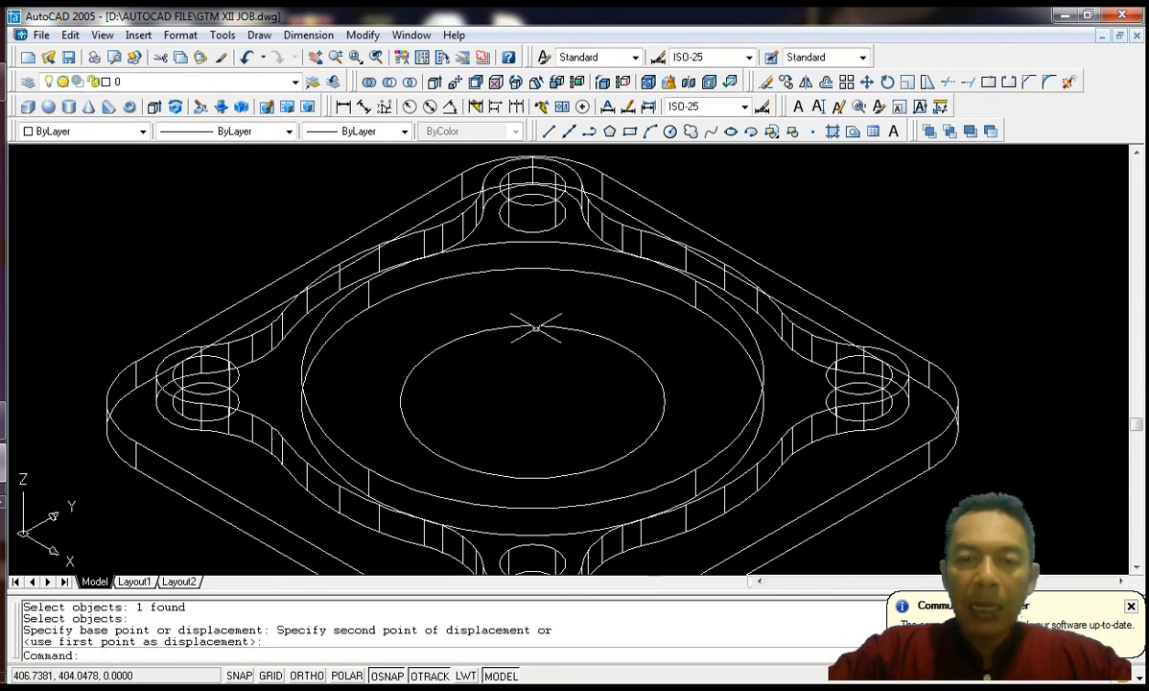
Step: Move the inner central circle from its own centre to the top-face centre of the extruded large circle
scroll(535, 347, down, 2)
scroll(521, 341, up, 2)
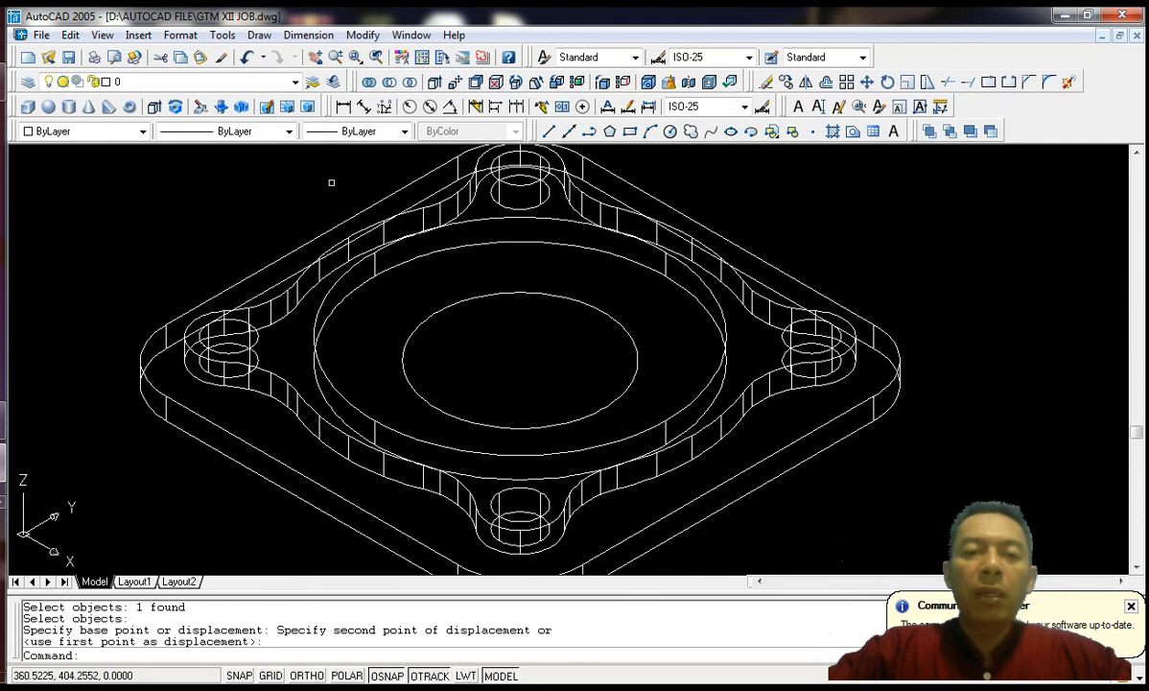
click(102, 34)
click(169, 270)
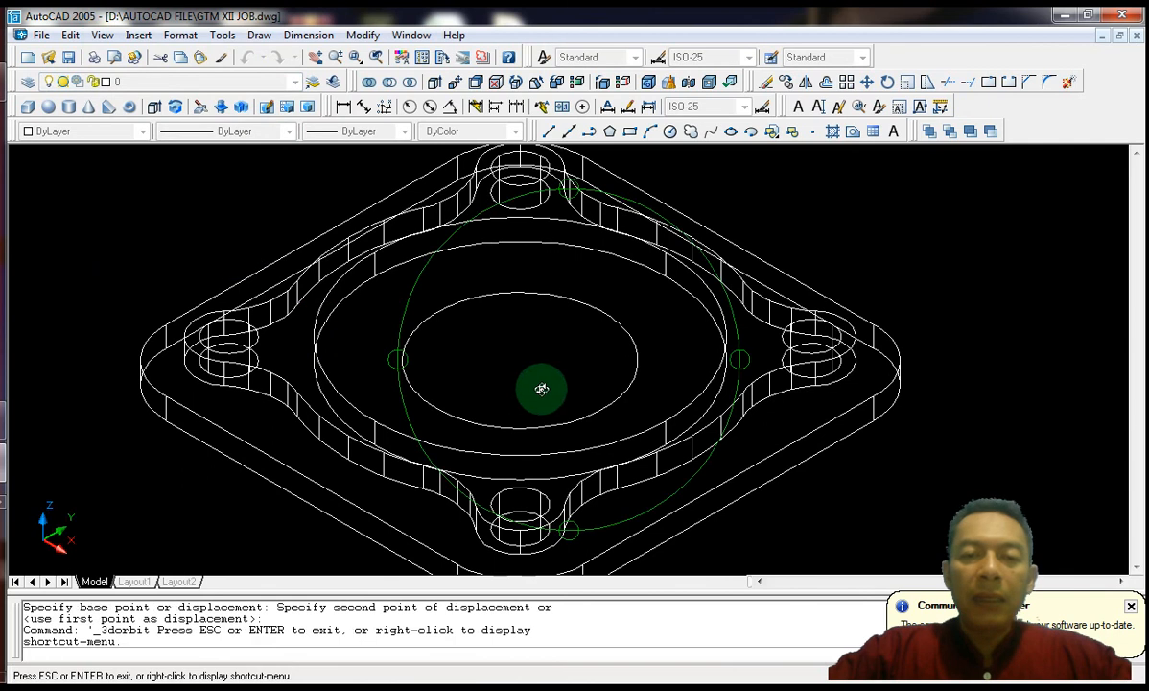
mouse_move(538, 388)
mouse_down()
mouse_move(536, 301)
mouse_move(537, 373)
mouse_move(556, 397)
mouse_up()
scroll(563, 400, up, 1)
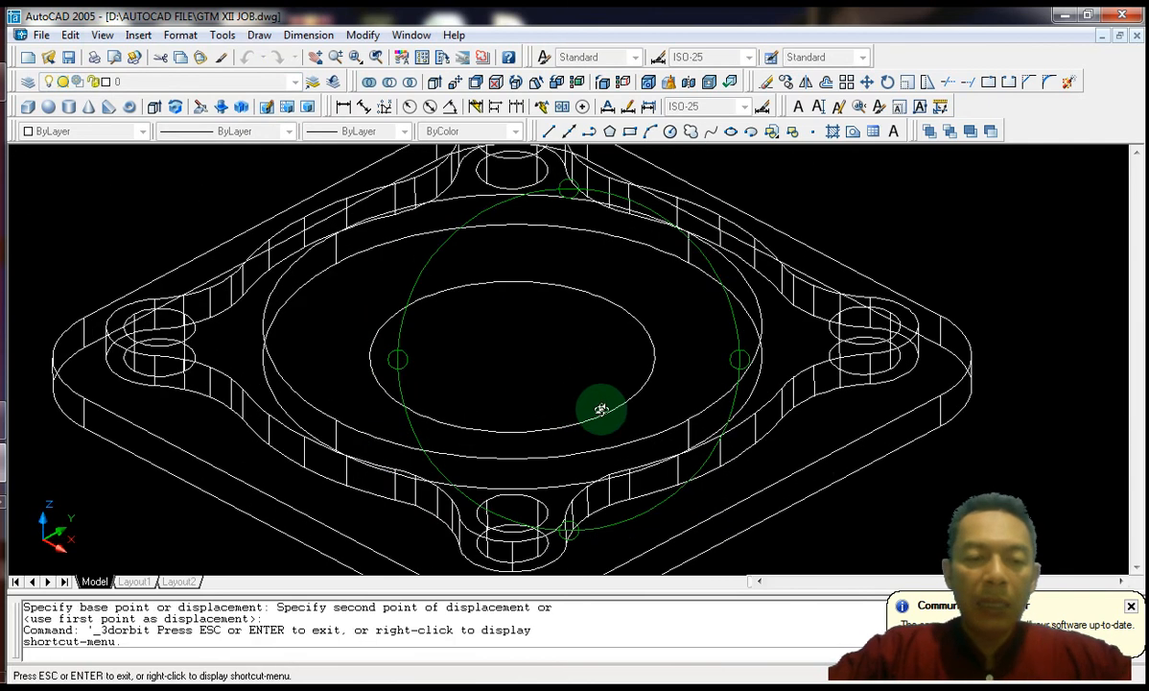
key(Escape)
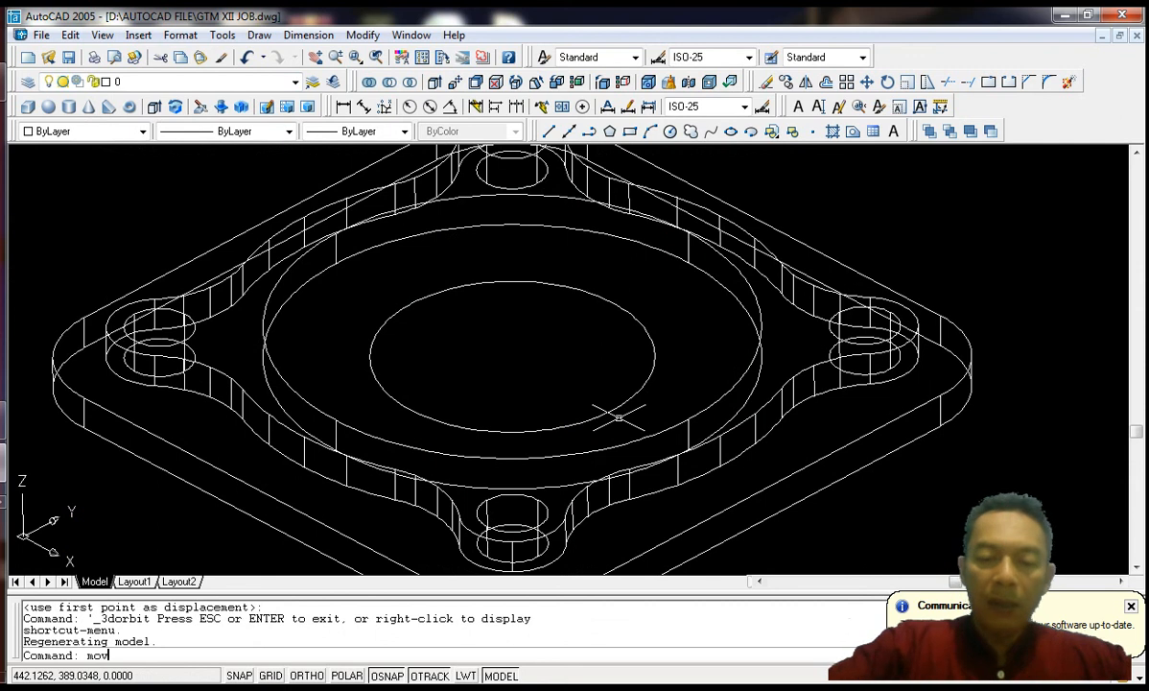
text(move)
key(Return)
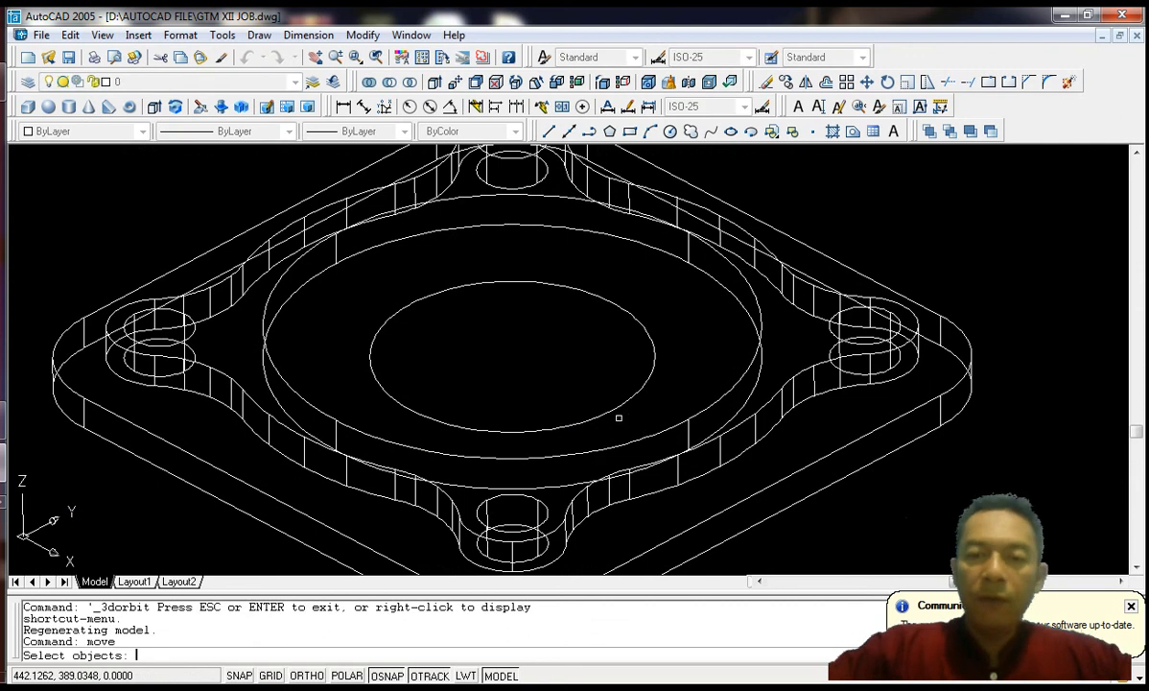
click(648, 339)
key(Return)
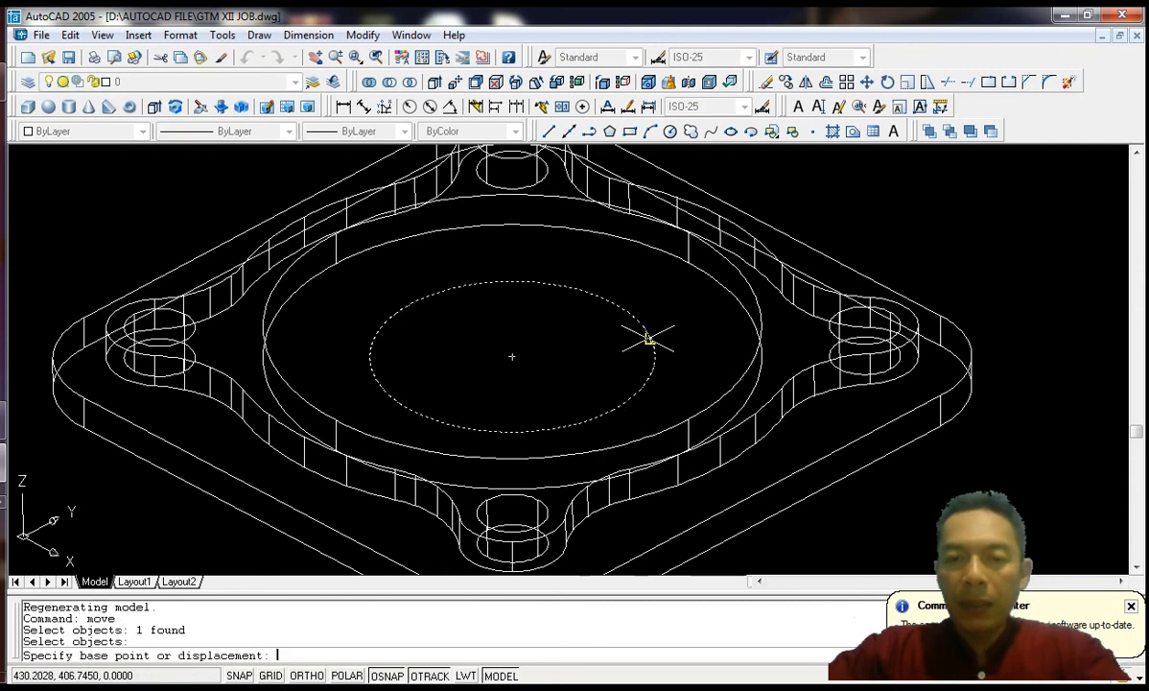
click(516, 351)
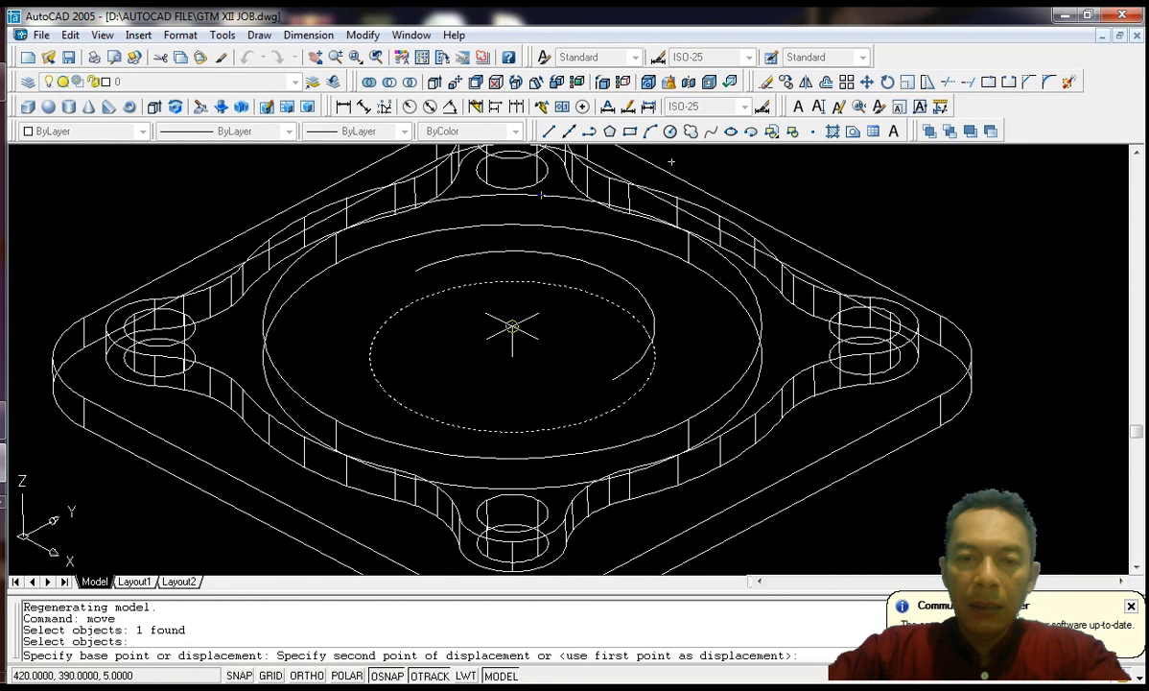
click(516, 320)
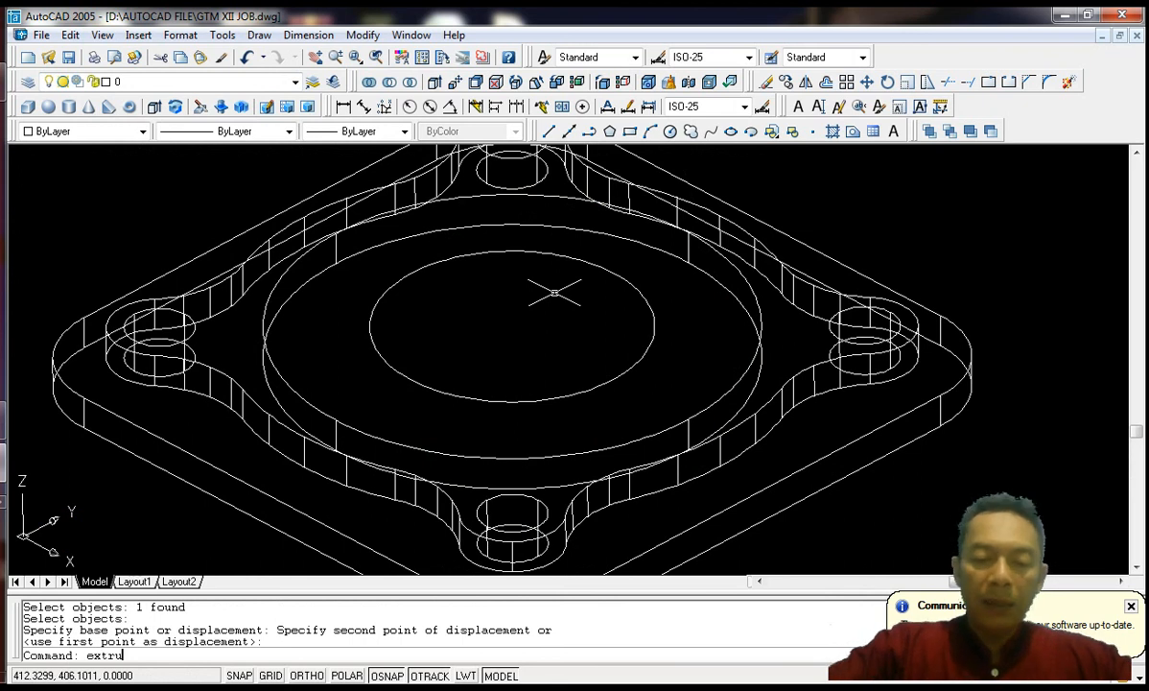
Step: Extrude the inner central circle to a height of -10 with a taper angle of 0
text(e)
key(Return)
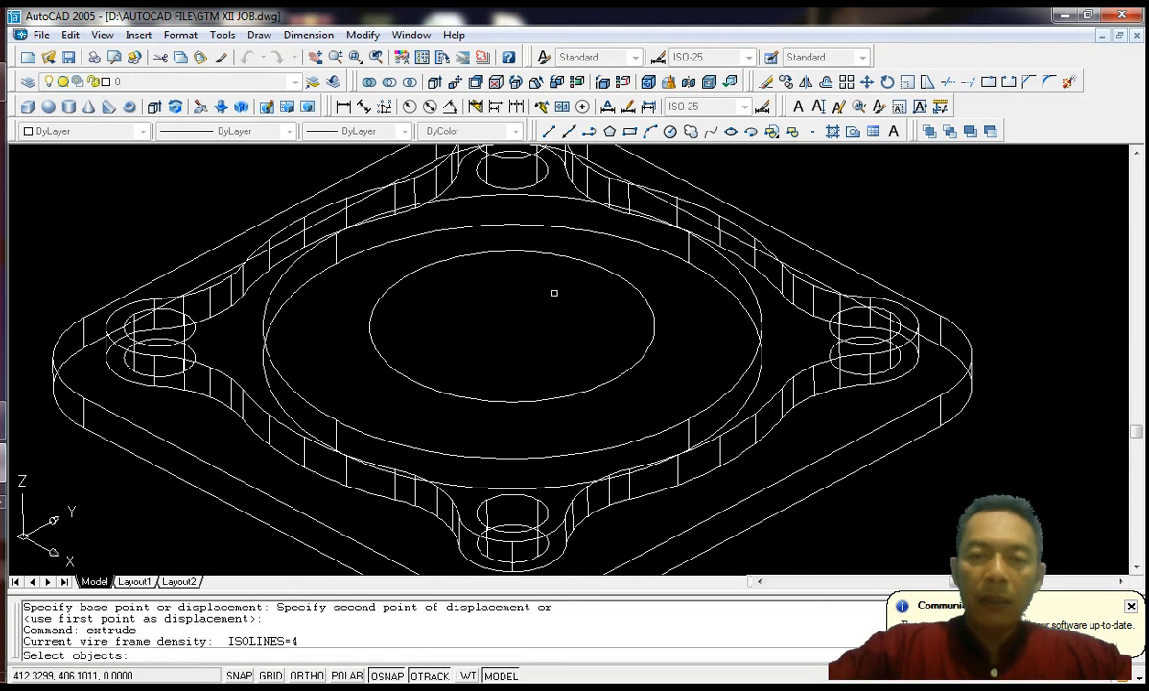
click(634, 287)
key(Return)
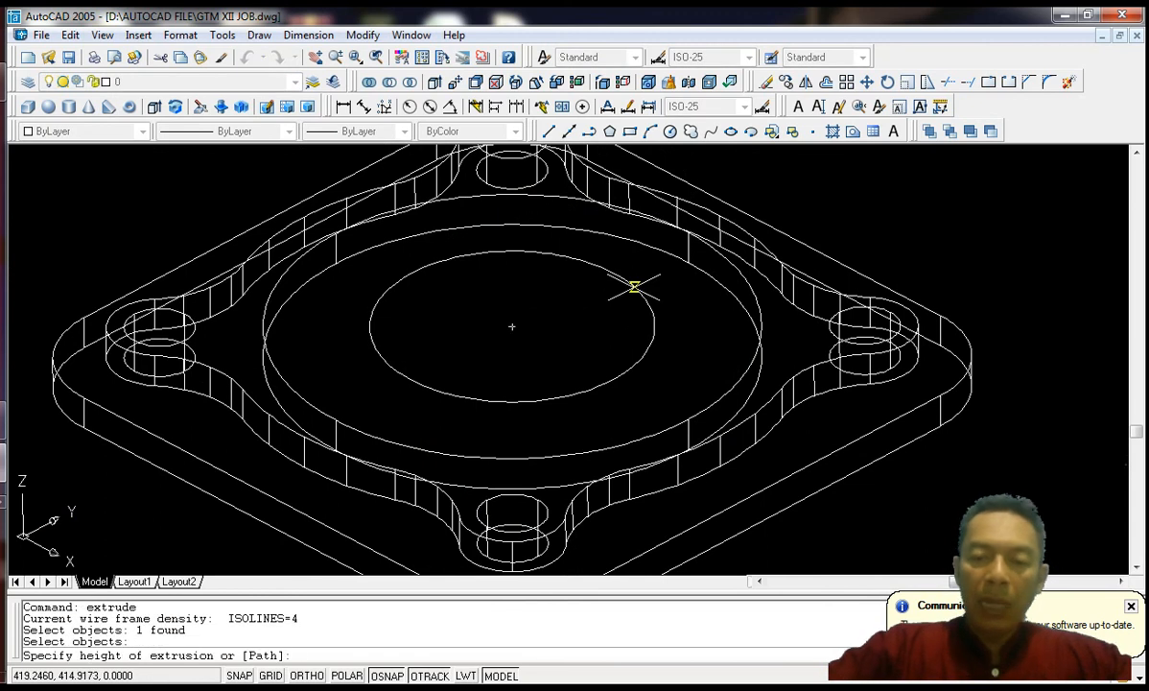
text(-10)
key(Return)
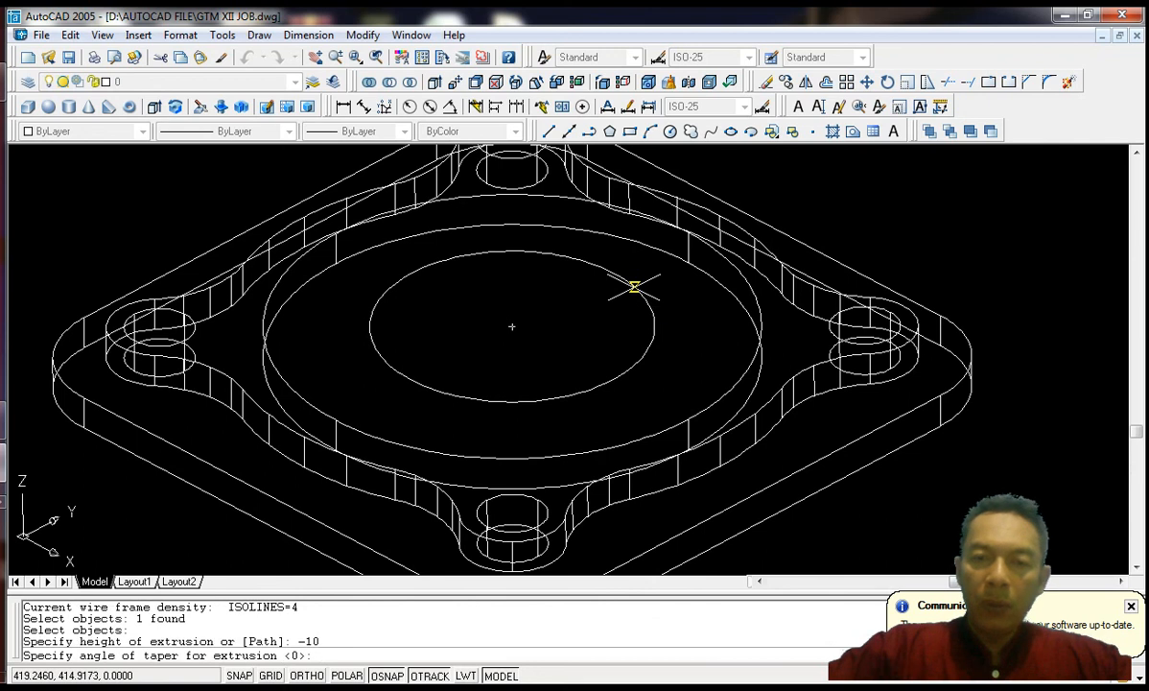
key(Return)
Step: Preview the plate with its extruded circles in Gouraud shading, and return to 2D wireframe display
scroll(651, 278, down, 2)
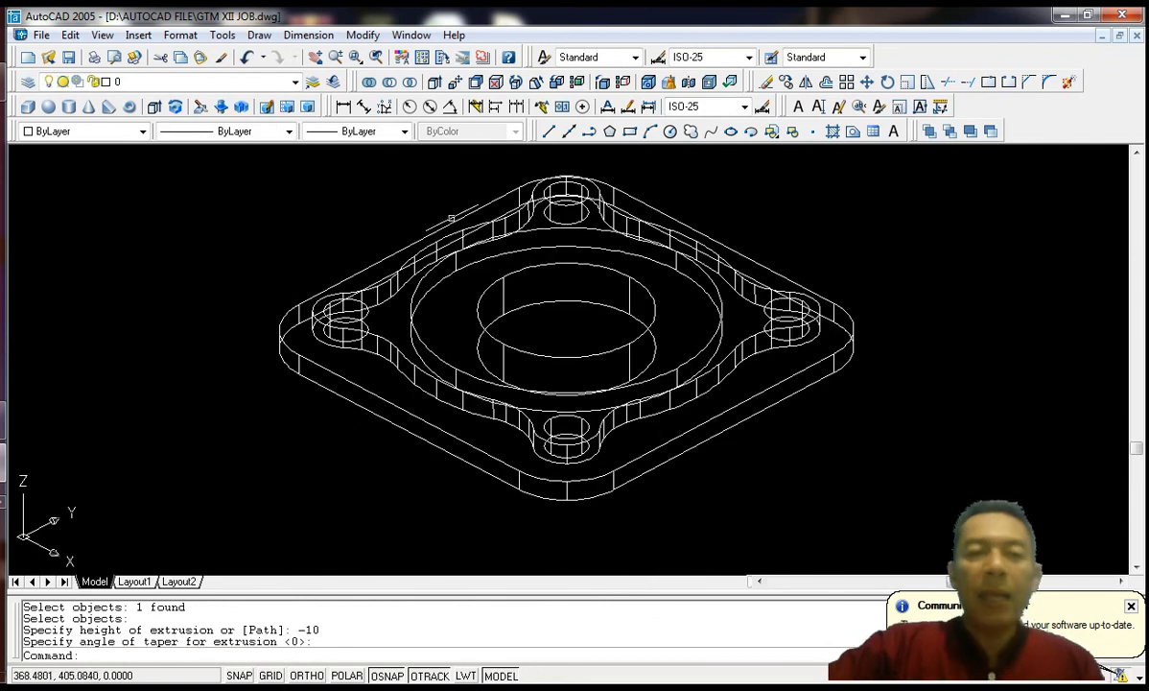
click(102, 35)
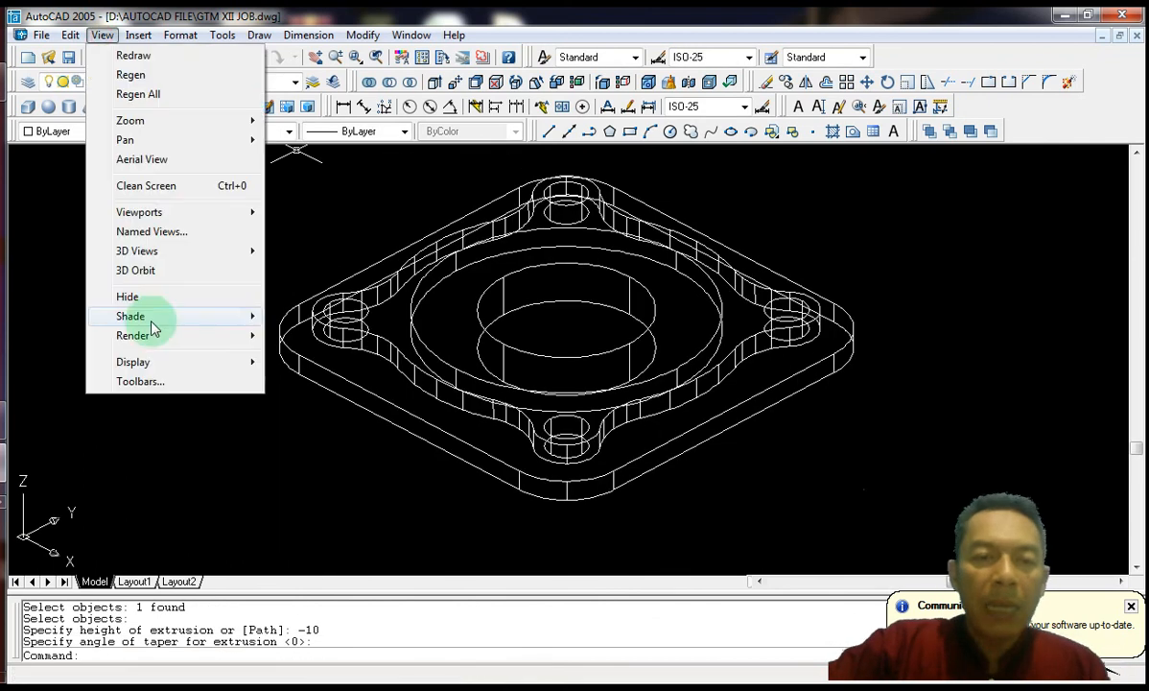
mouse_move(207, 319)
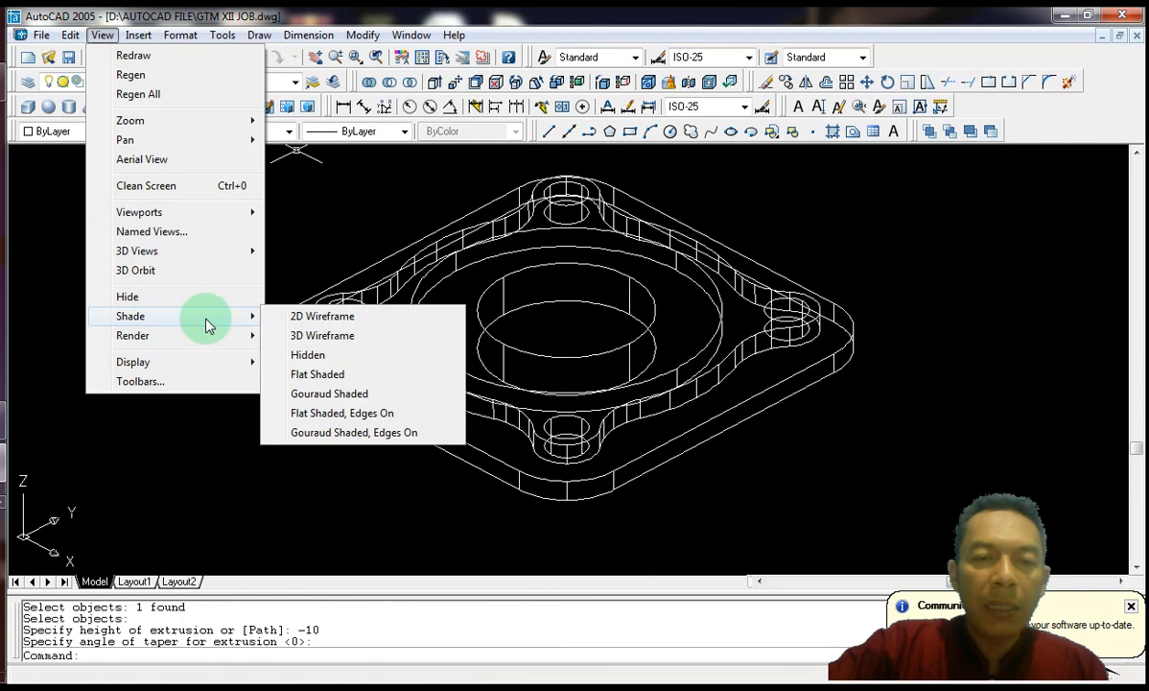
click(316, 393)
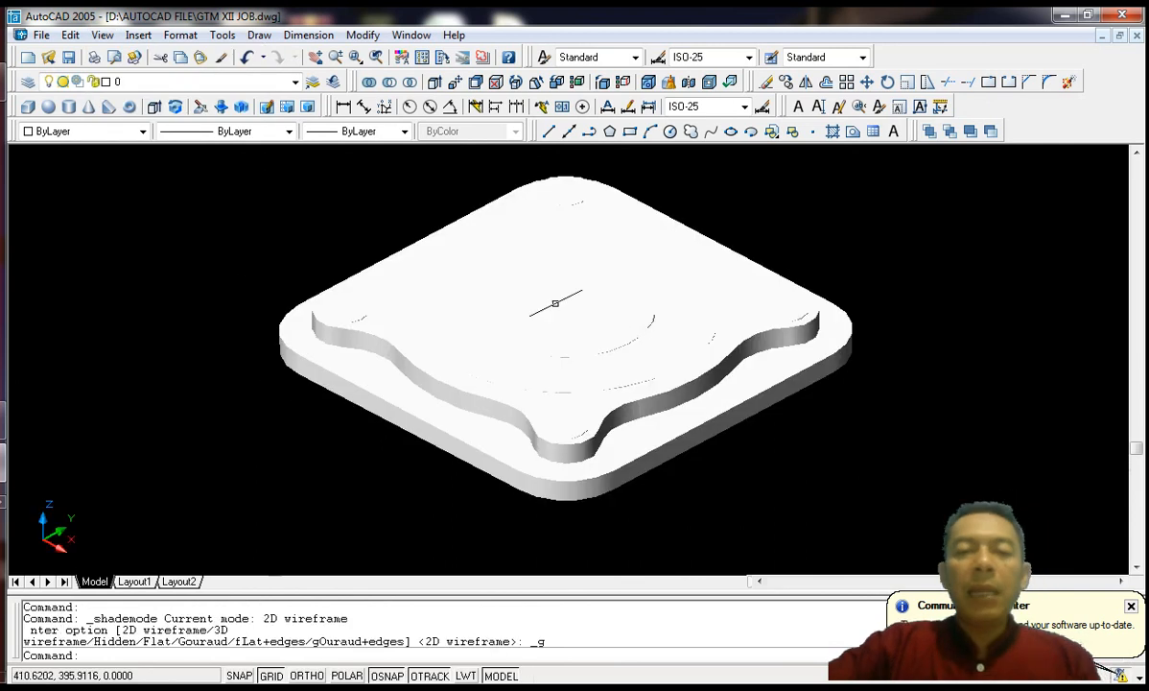
click(101, 38)
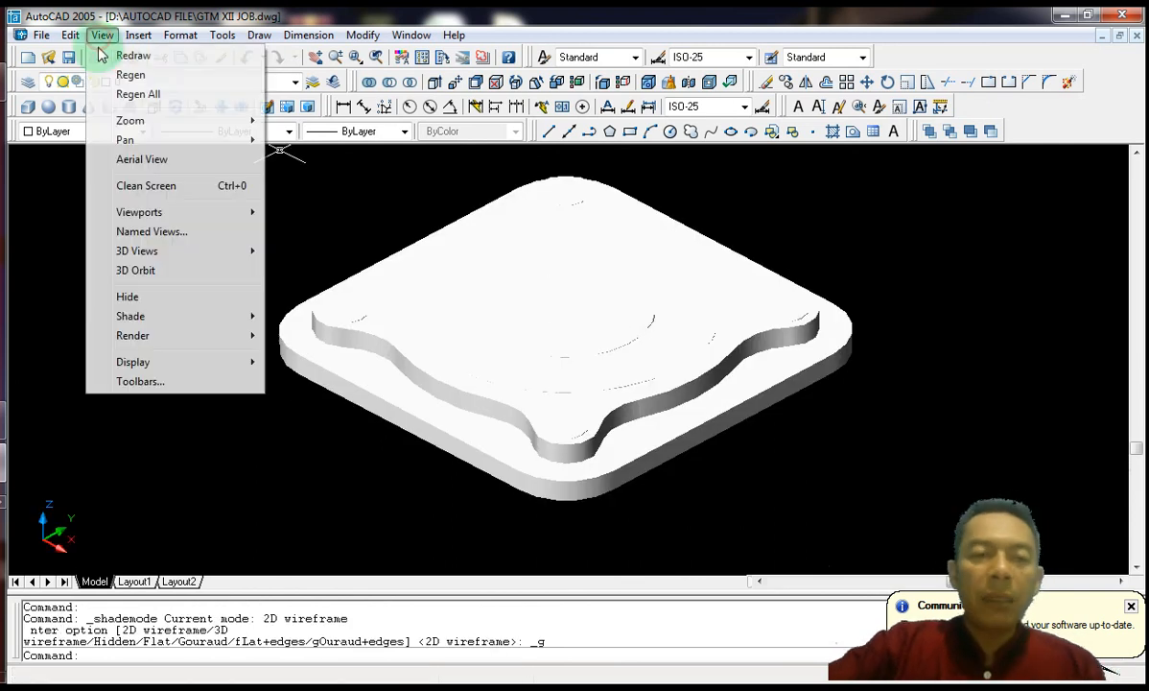
mouse_move(163, 325)
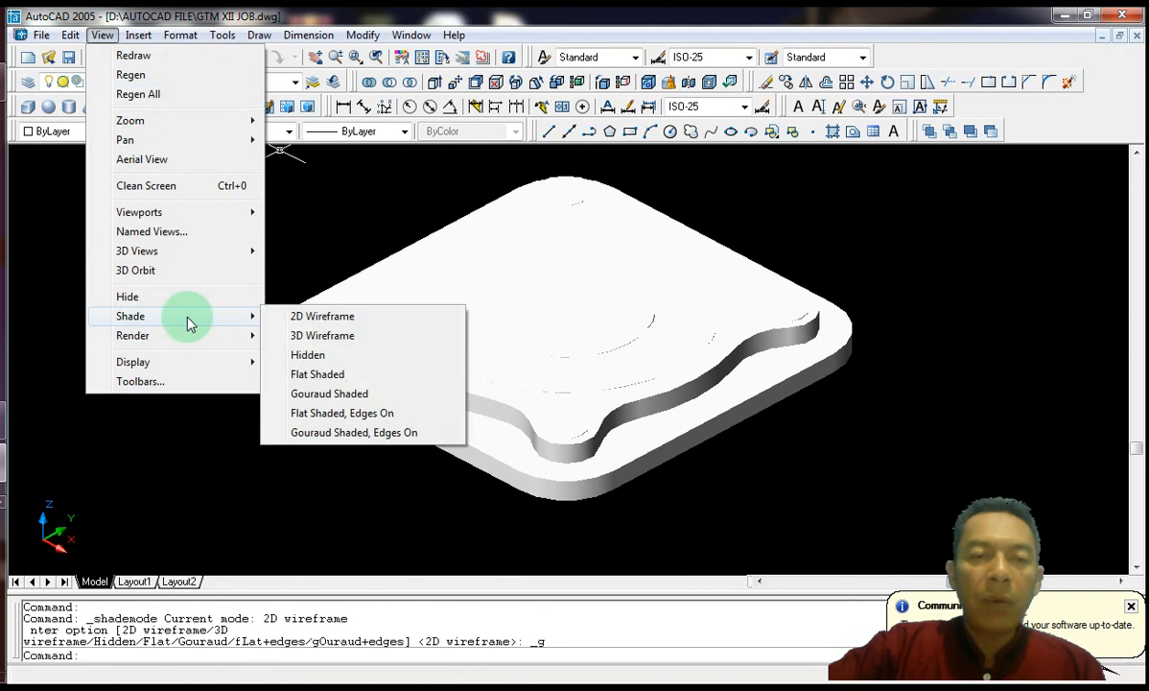
click(292, 320)
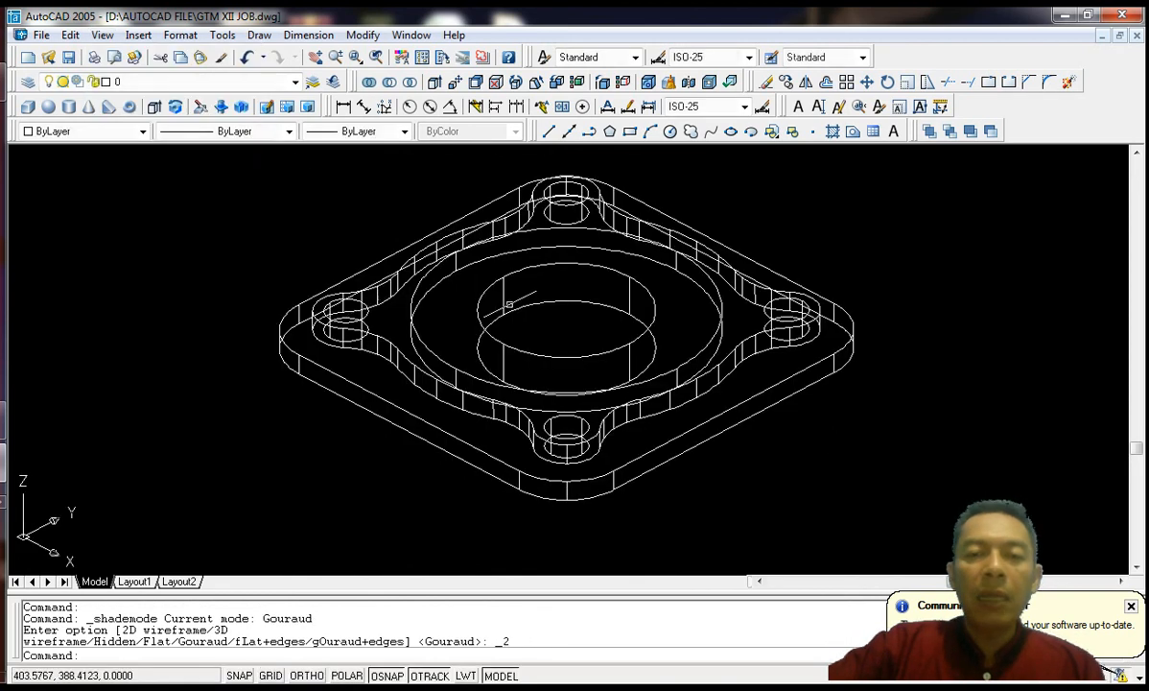
middle_drag(730, 271, 683, 304)
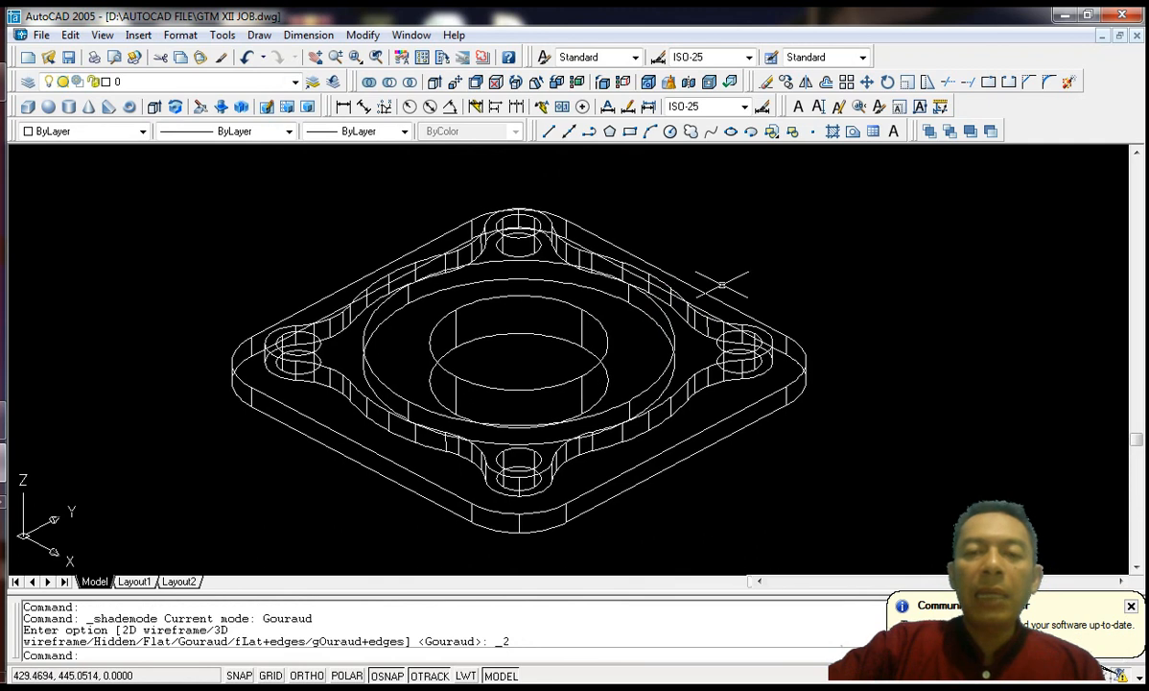
Step: Subtract the four corner hole cylinders, the large pocket cylinder and the inner central cylinder from the base plate and lobed contour solids
text(s)
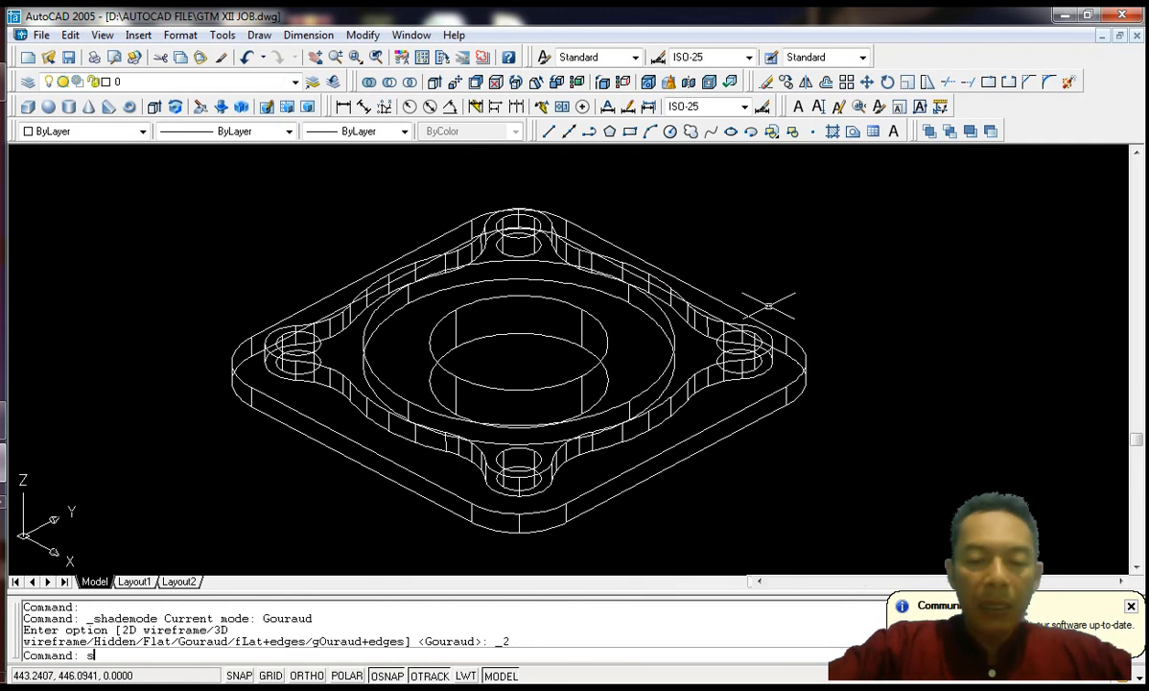
text(ubtract)
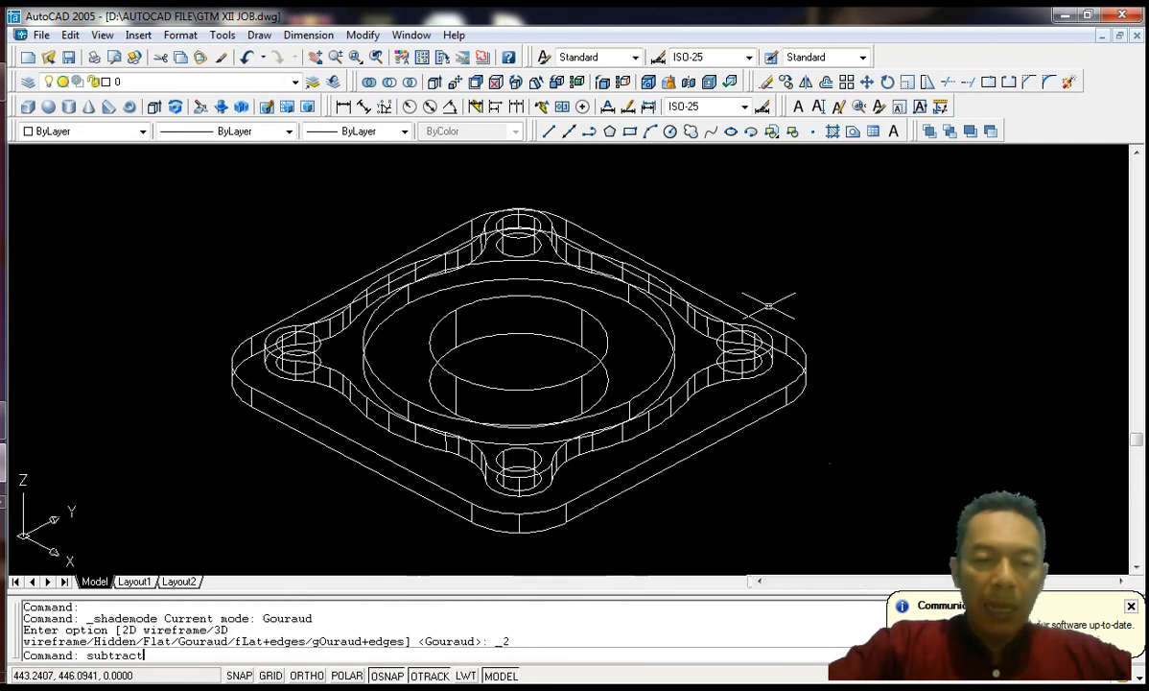
key(Return)
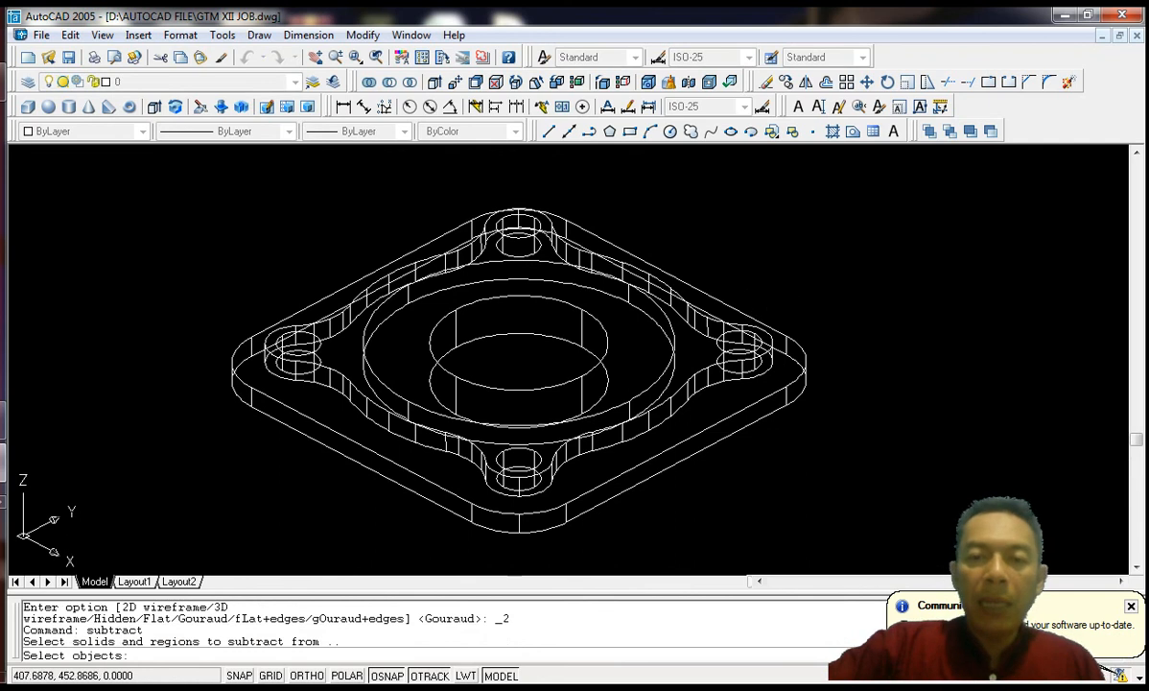
scroll(574, 222, up, 2)
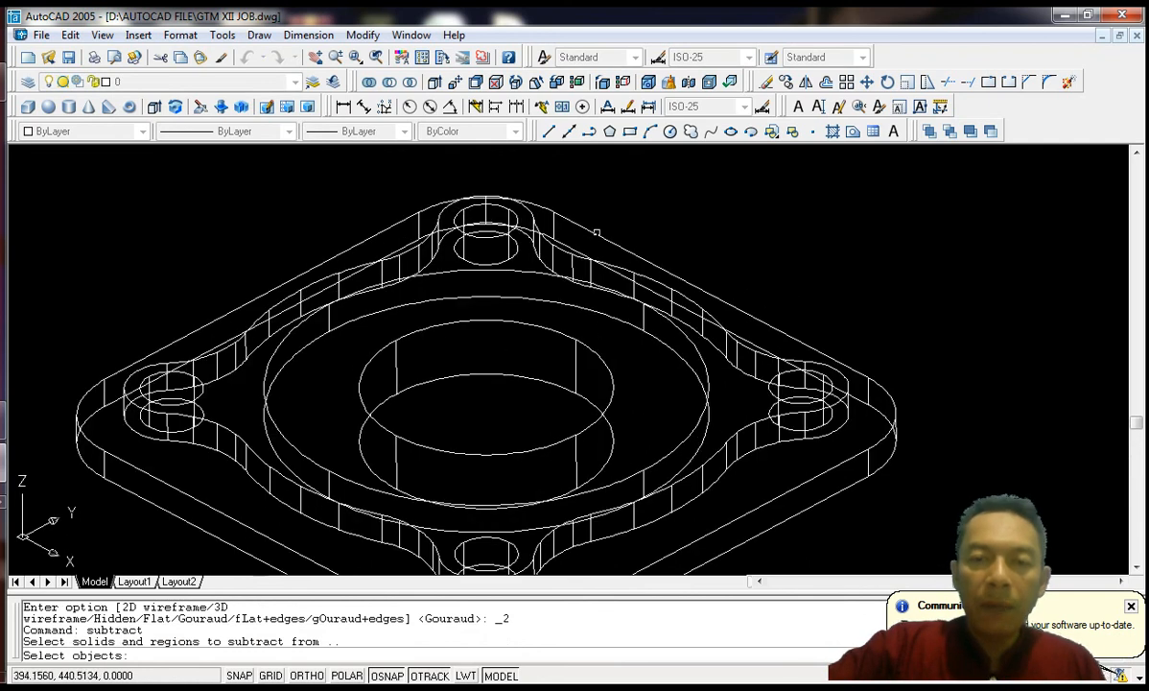
click(558, 218)
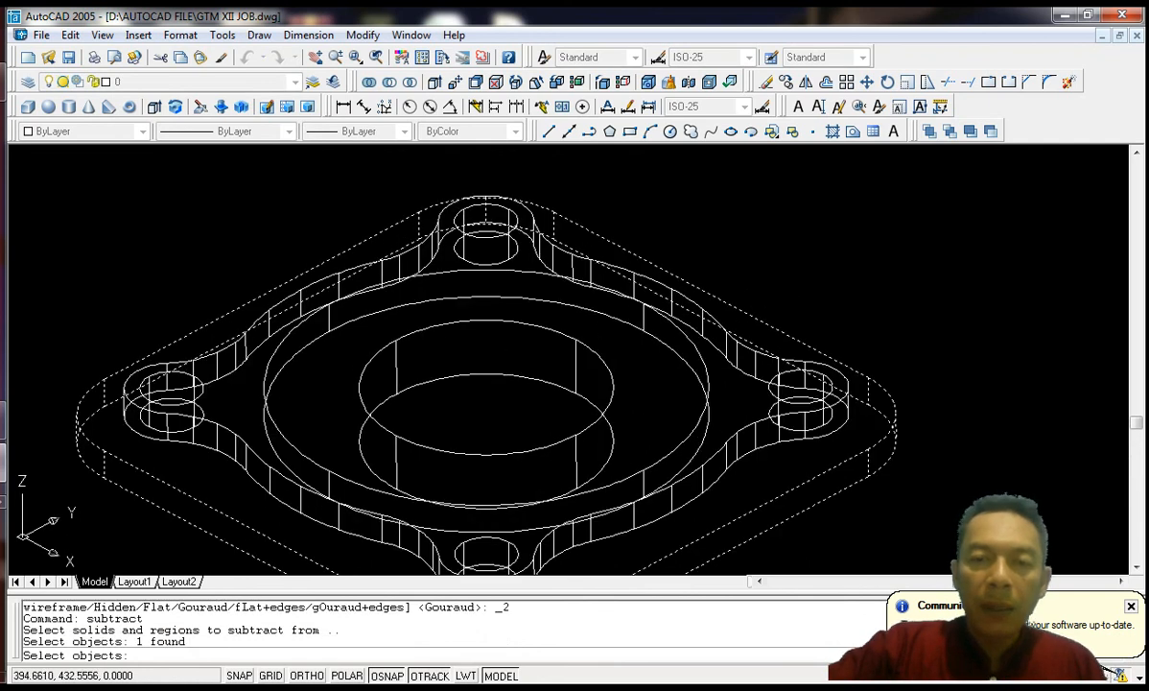
click(564, 251)
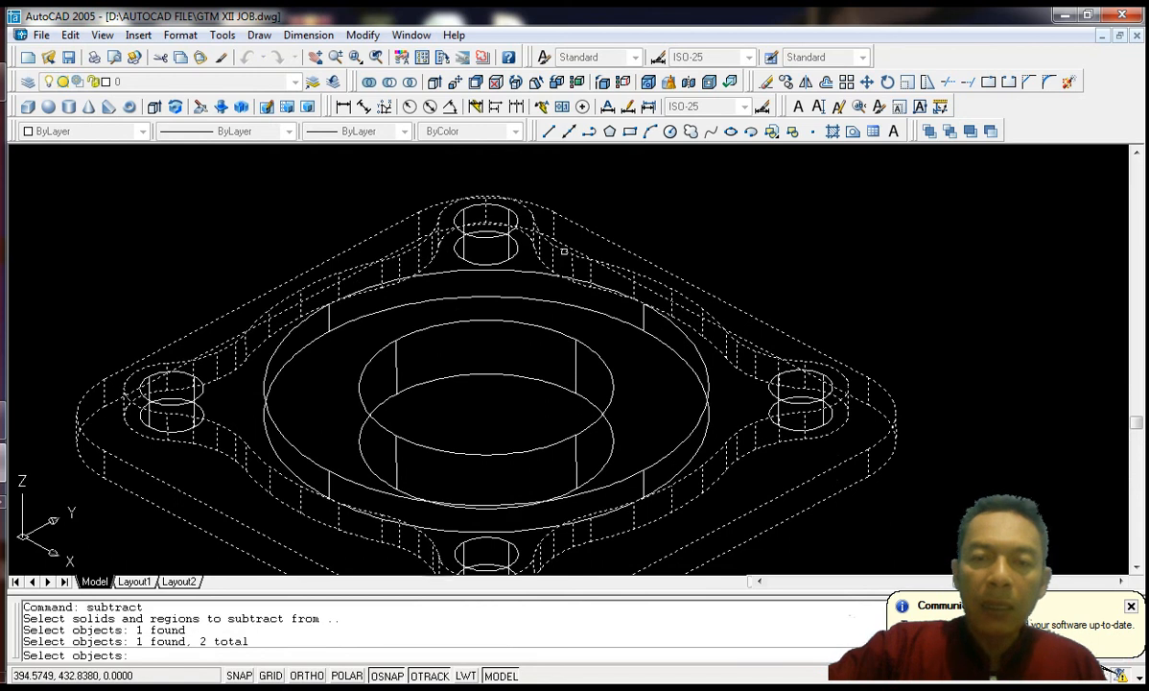
key(Return)
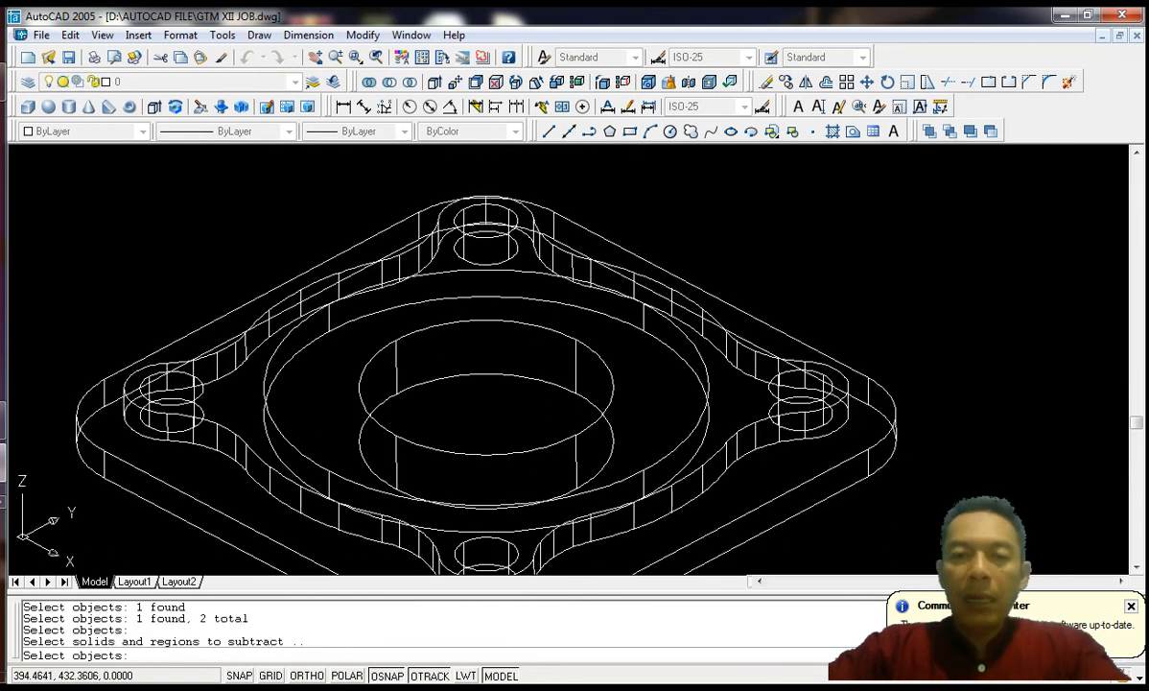
click(487, 234)
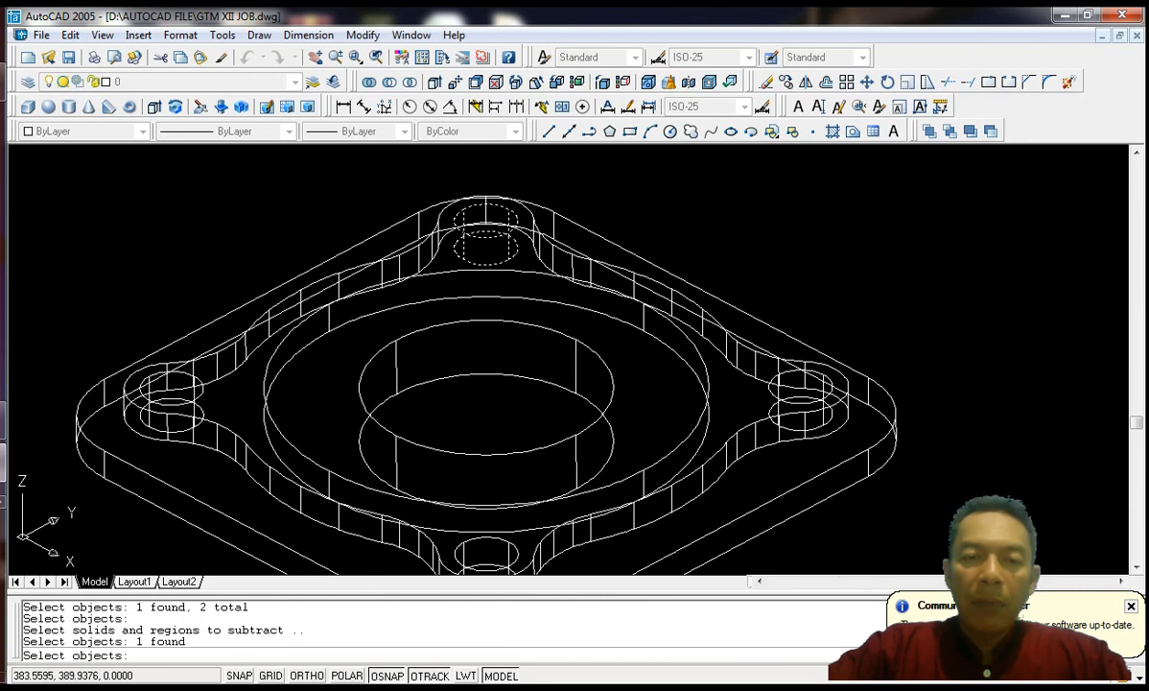
click(189, 370)
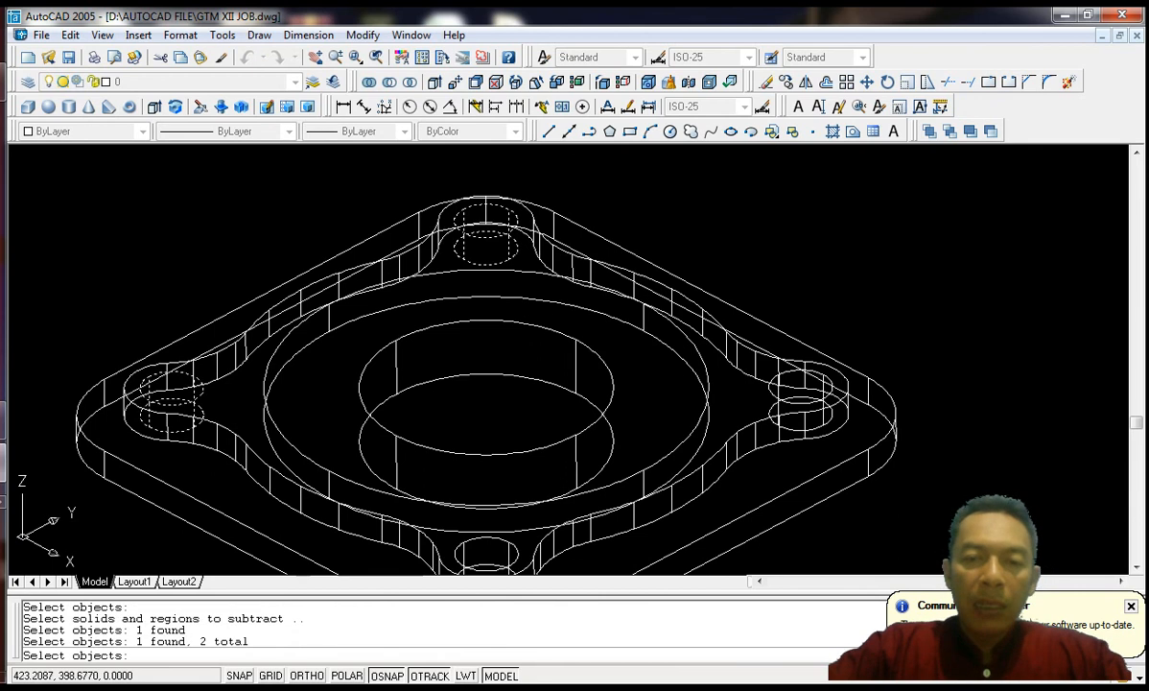
click(769, 390)
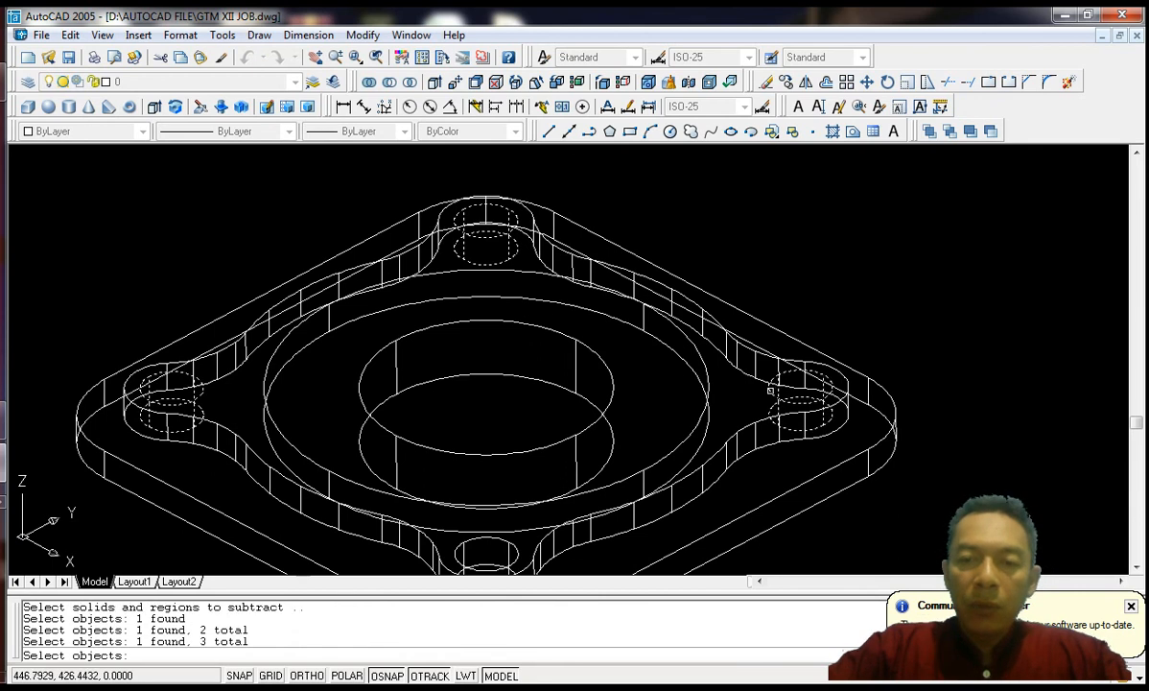
middle_drag(770, 390, 749, 343)
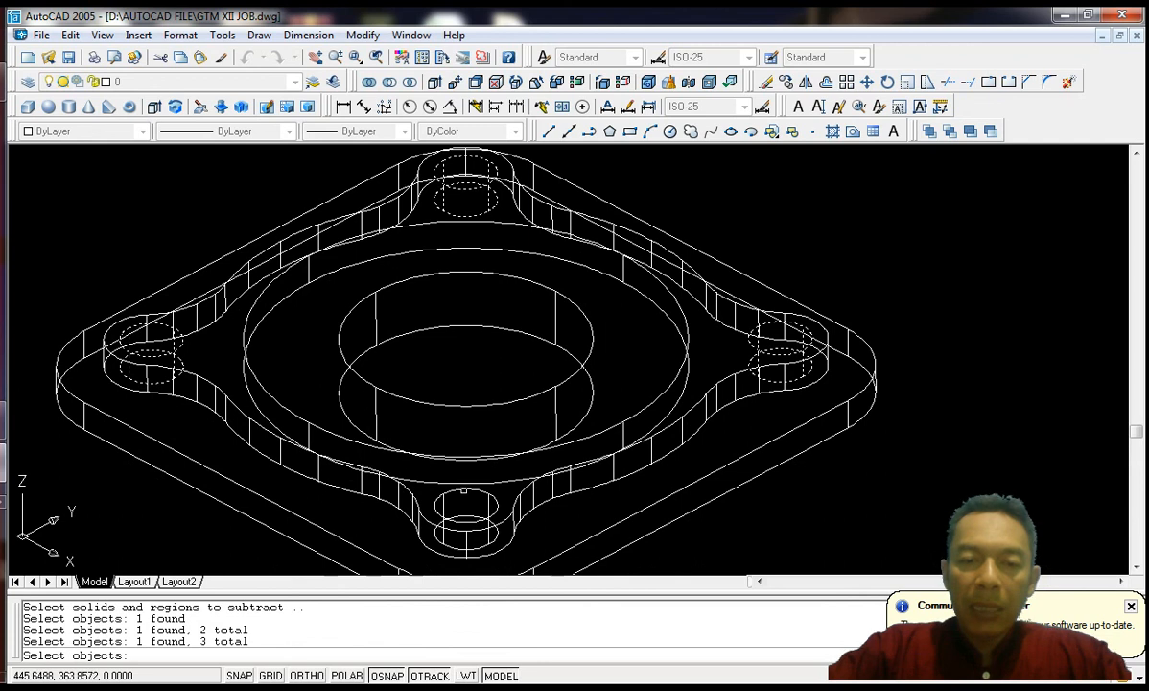
click(464, 489)
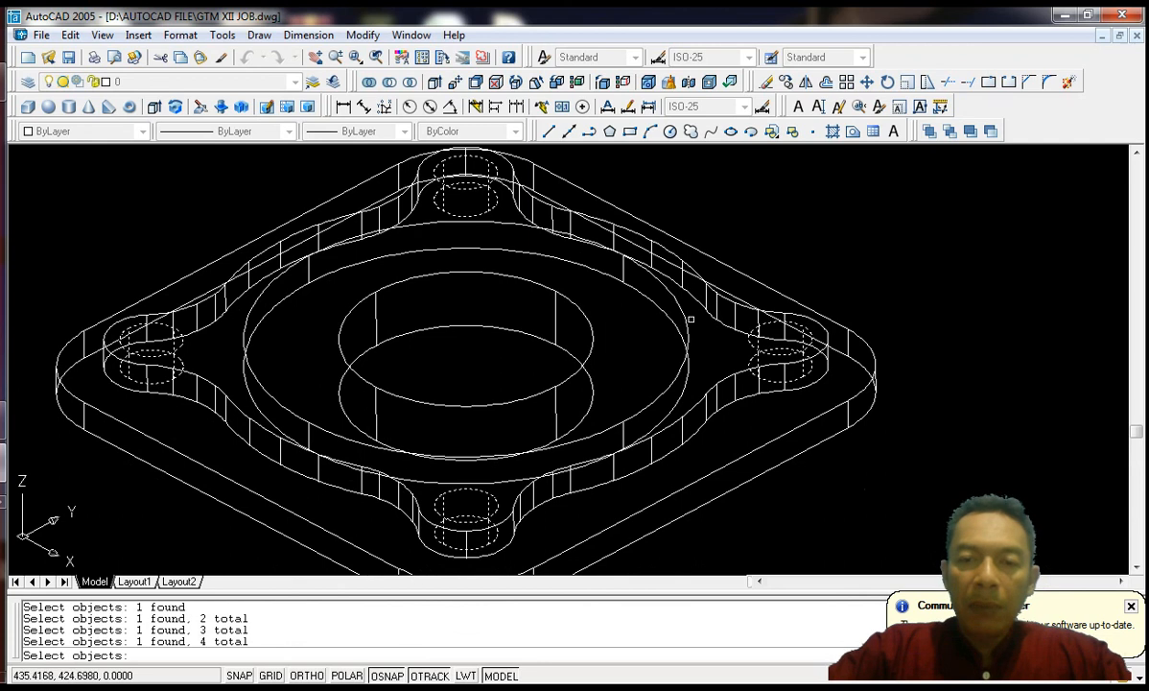
click(687, 326)
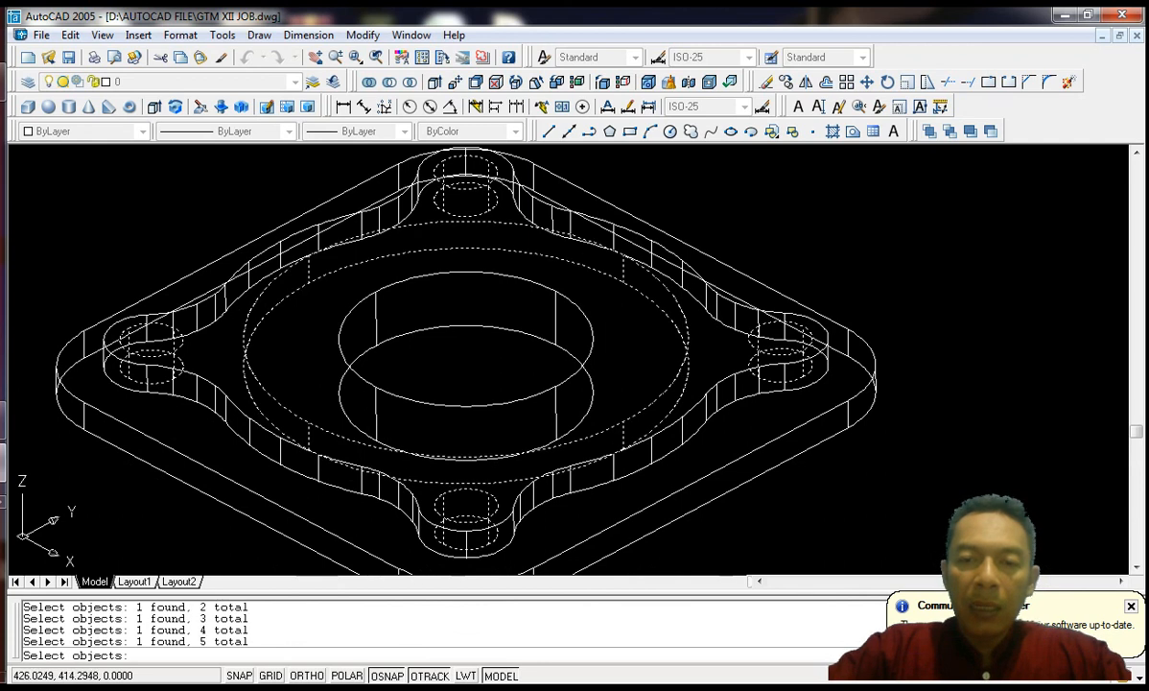
click(592, 326)
key(Return)
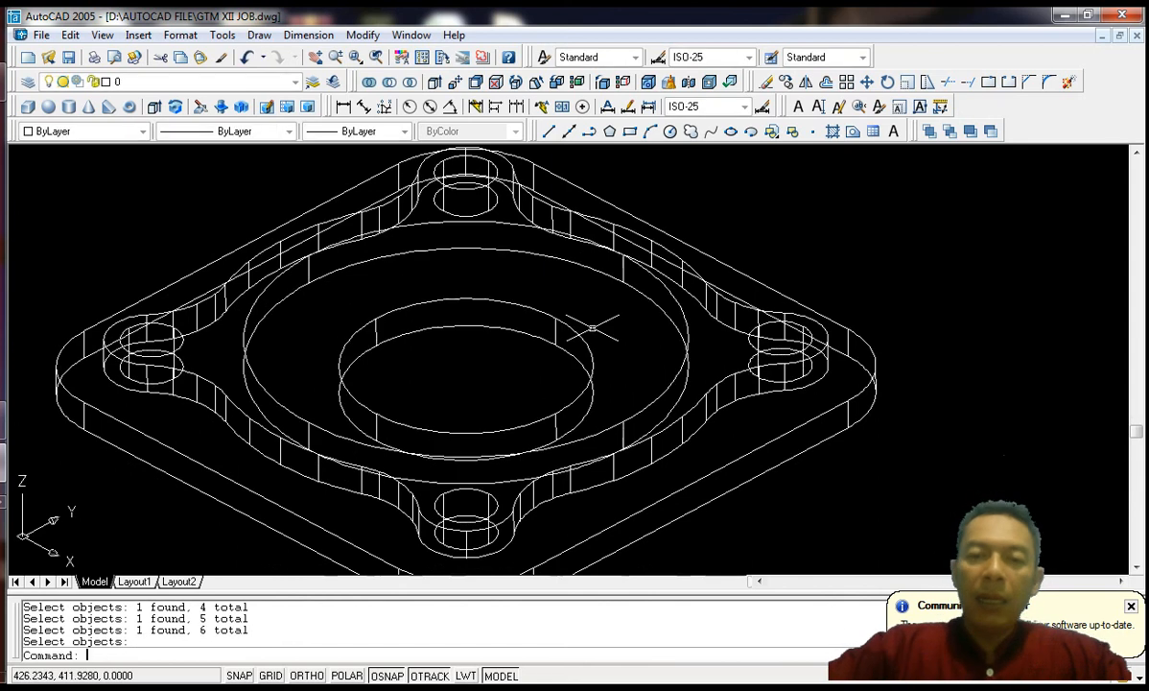
Step: Display the subtracted flange plate in Gouraud shading and inspect its pocket, central bore and corner holes
click(102, 34)
mouse_move(161, 316)
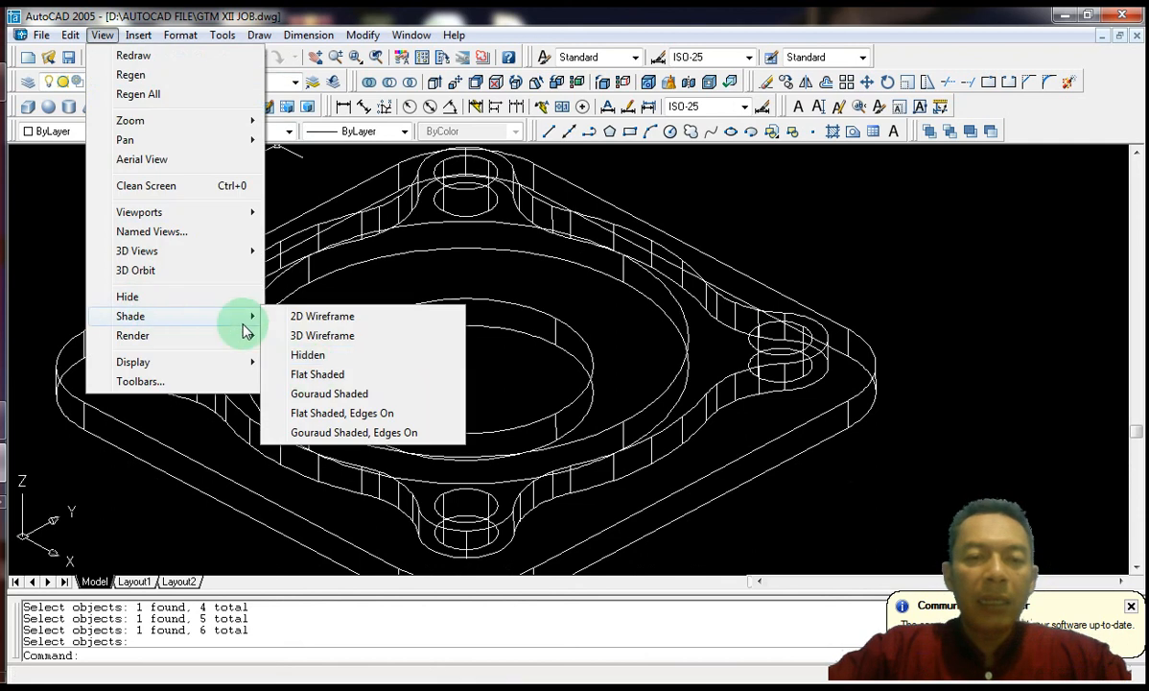
click(334, 393)
scroll(518, 376, down, 2)
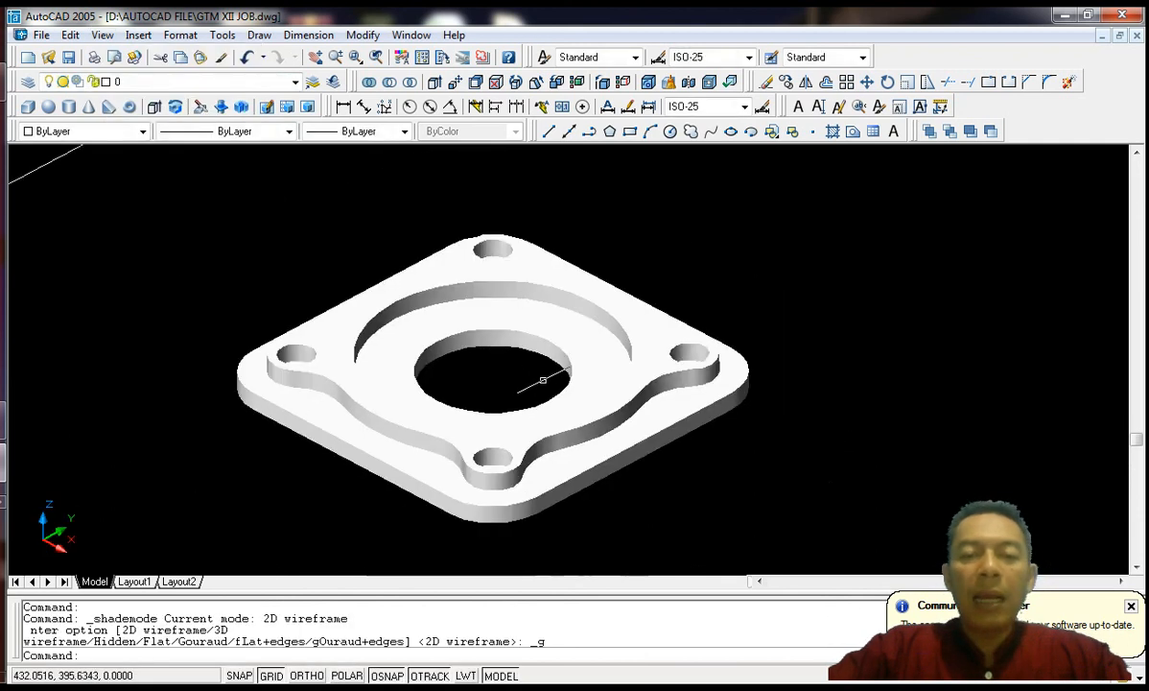
scroll(562, 328, up, 1)
scroll(566, 331, up, 1)
scroll(568, 331, down, 2)
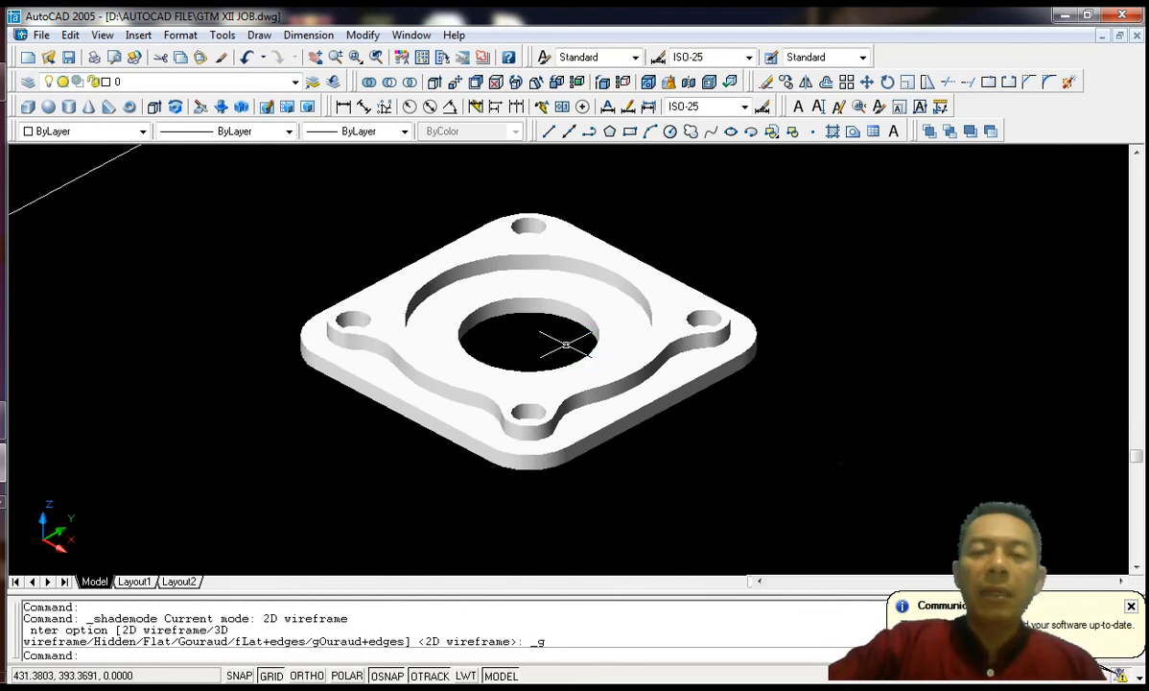
scroll(567, 346, up, 2)
scroll(565, 344, down, 2)
scroll(537, 326, up, 2)
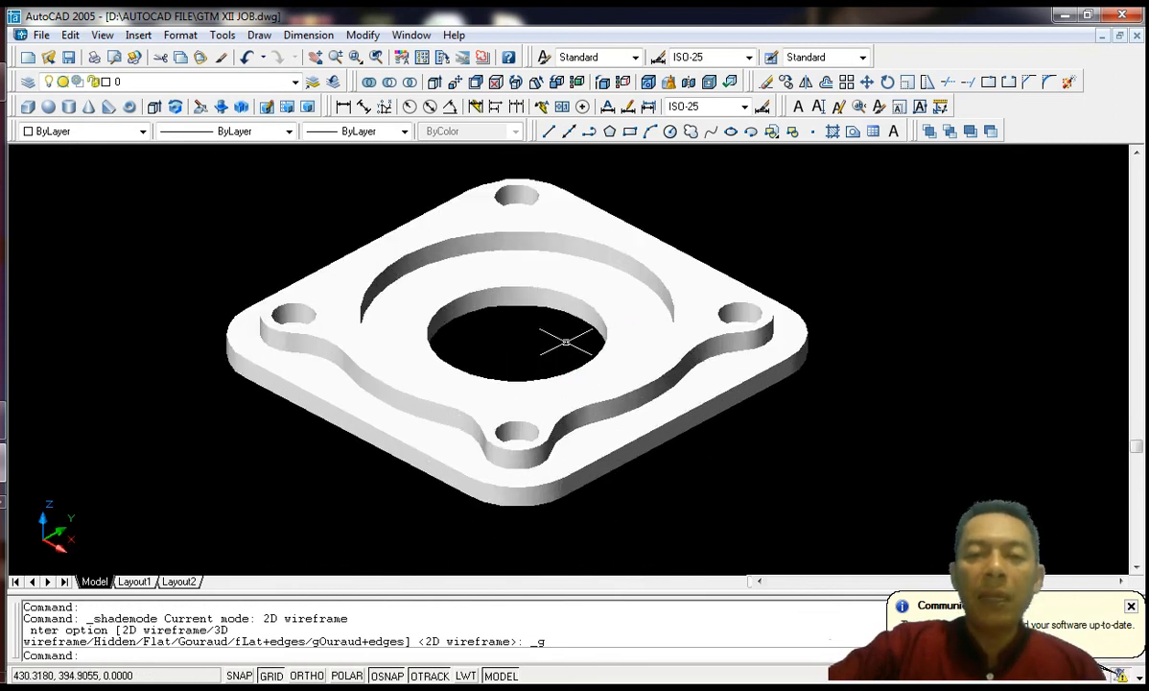
scroll(299, 160, down, 2)
Step: Change the colour of the whole flange plate solid to Magenta and clear the selection
click(204, 156)
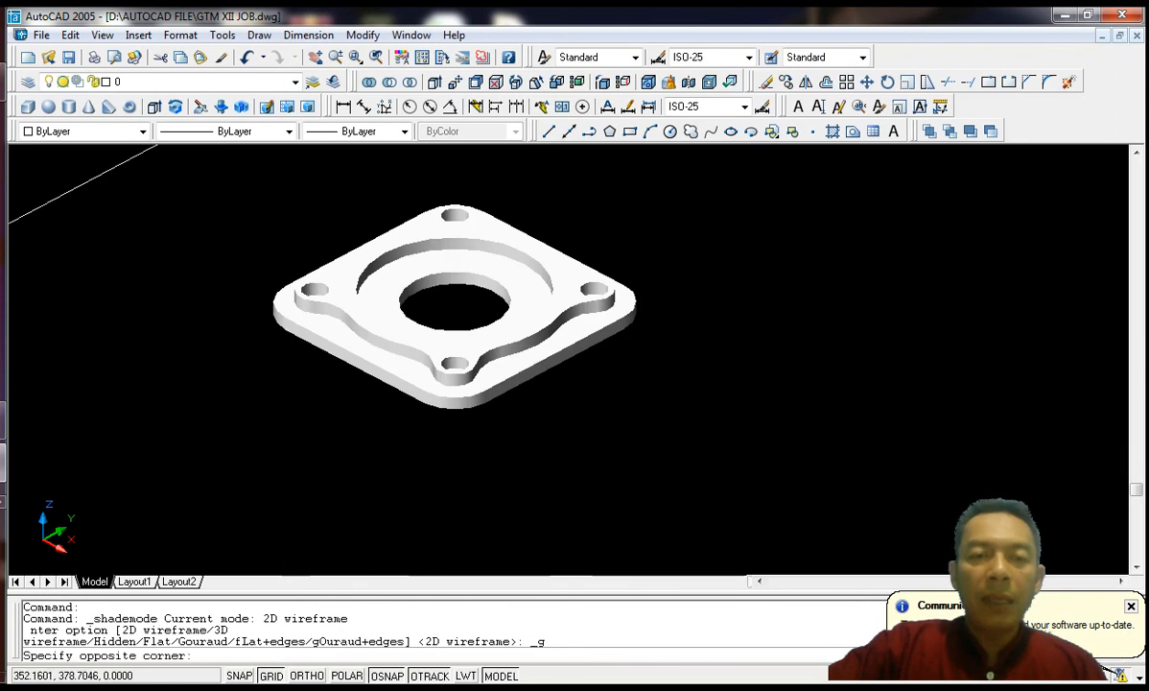
click(661, 412)
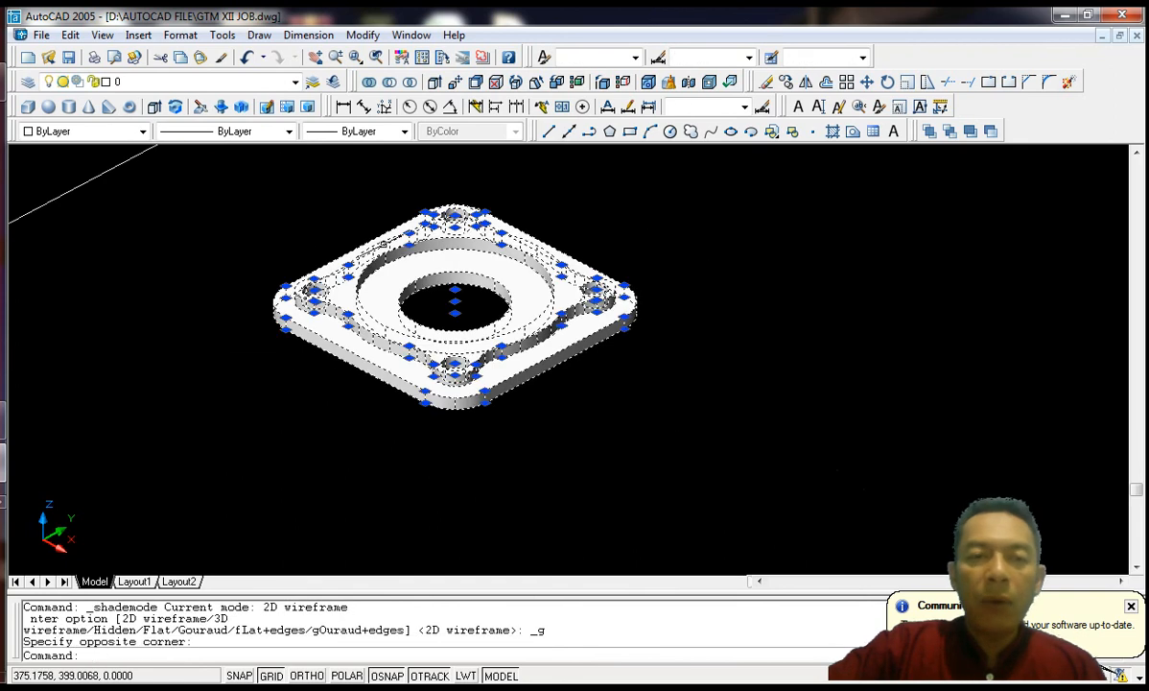
click(142, 132)
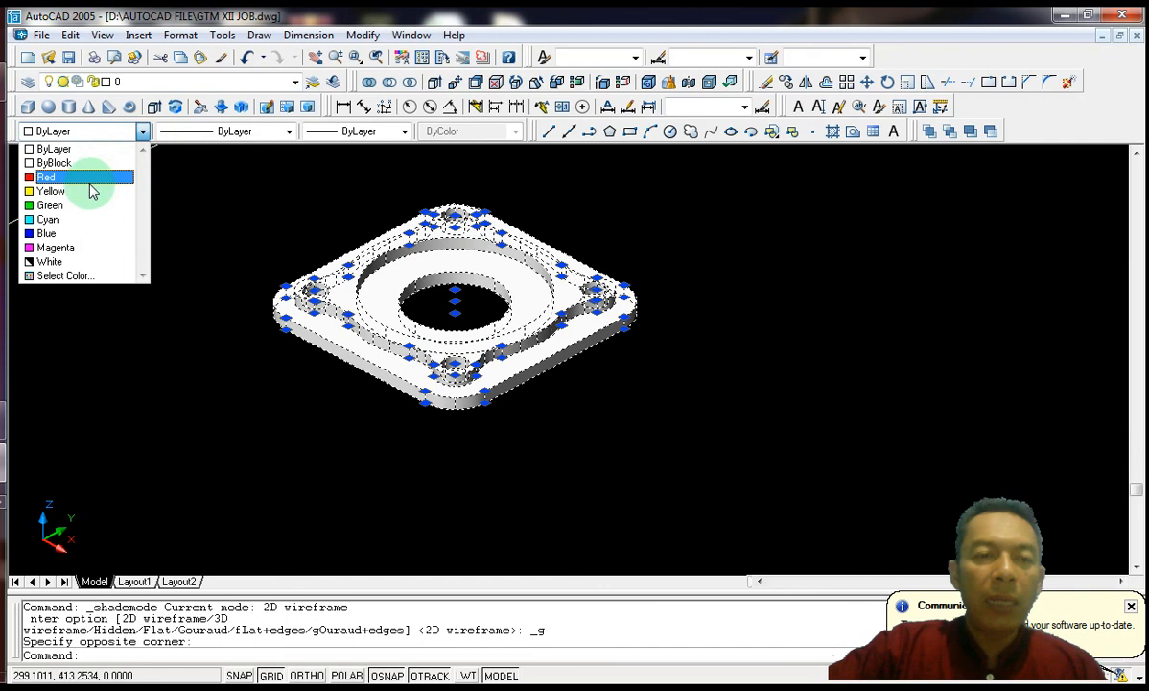
click(82, 246)
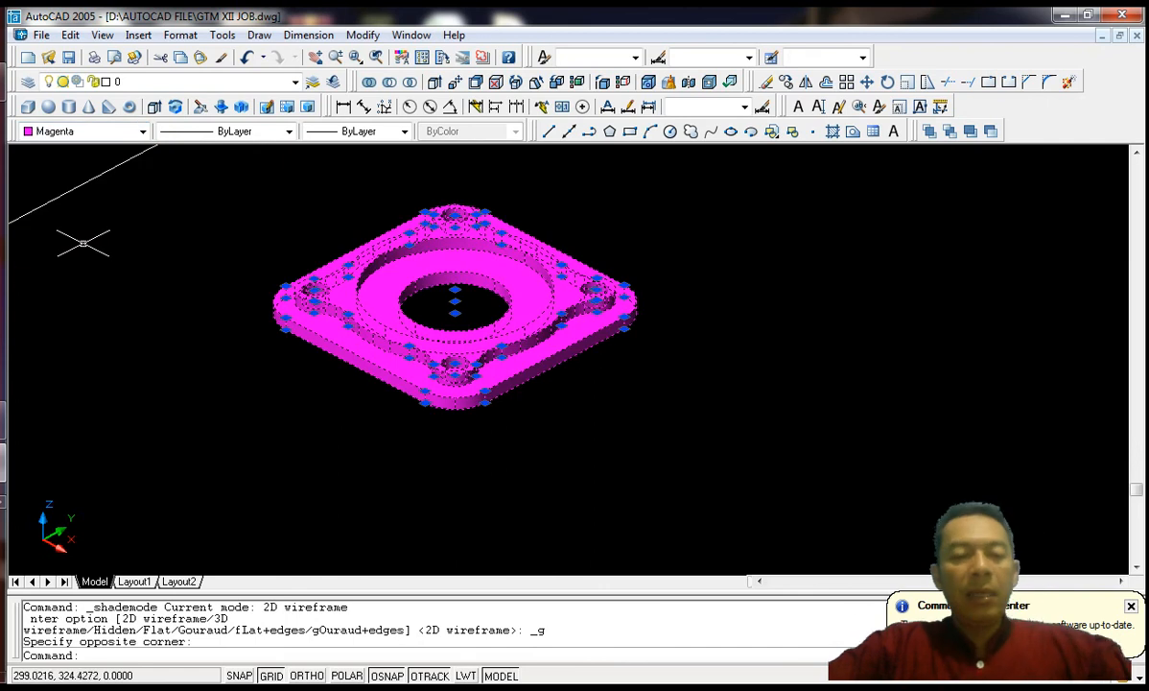
key(Escape)
scroll(483, 304, up, 2)
middle_drag(482, 304, 531, 358)
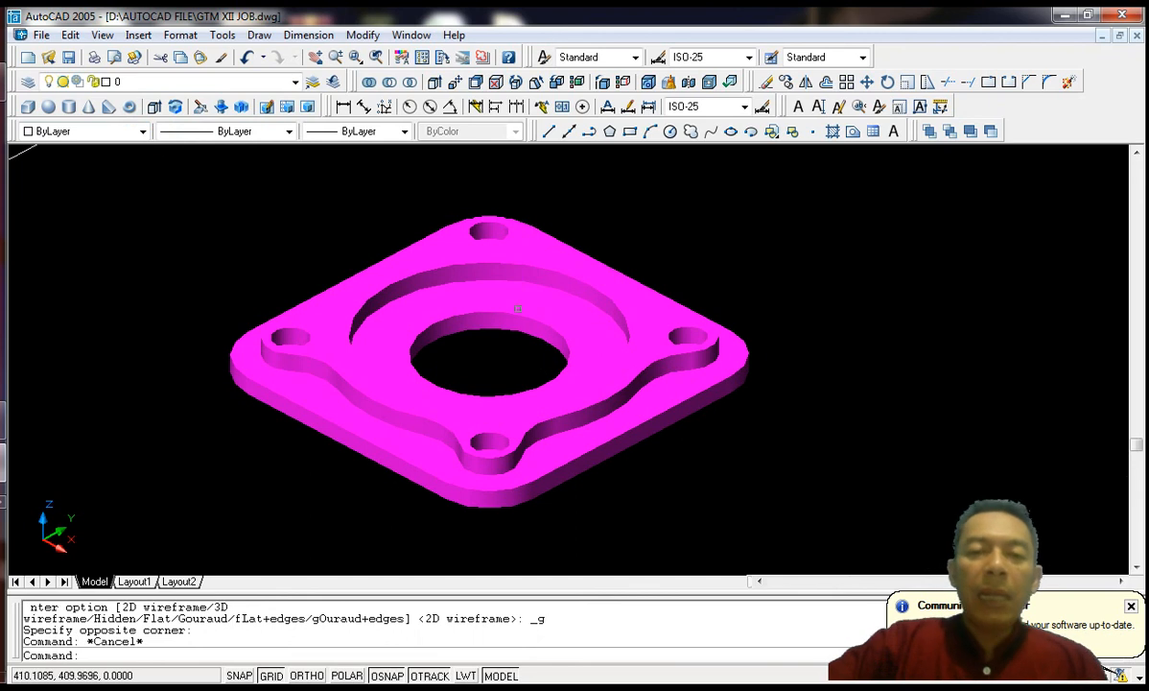
middle_drag(381, 255, 377, 246)
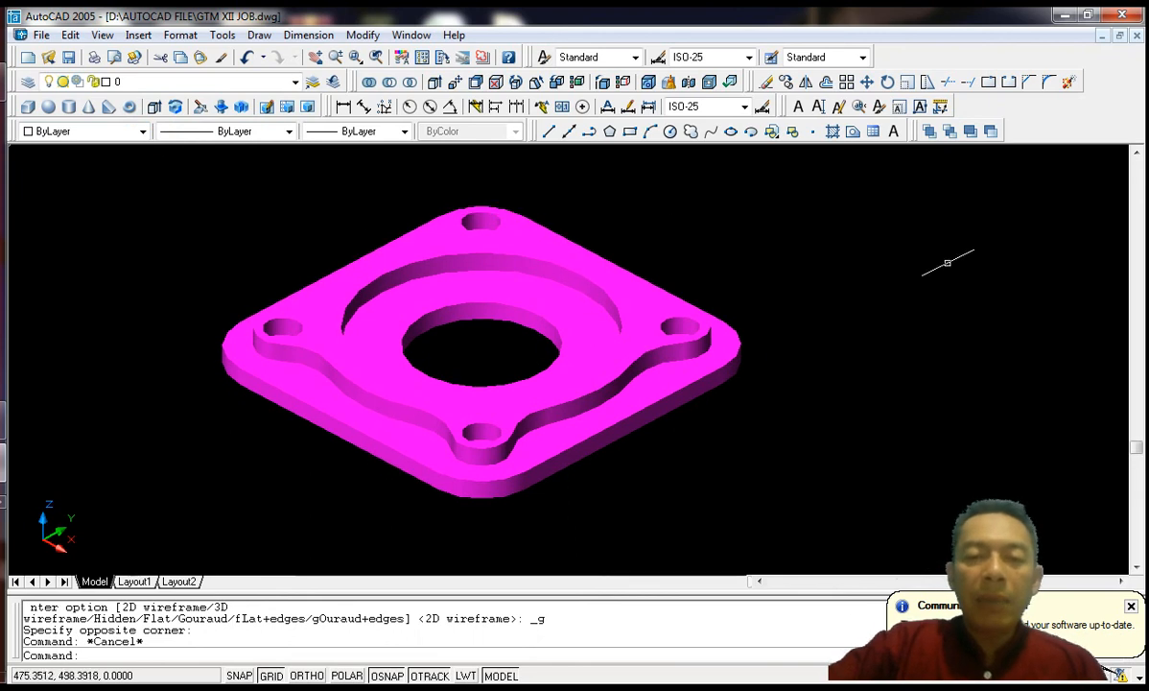